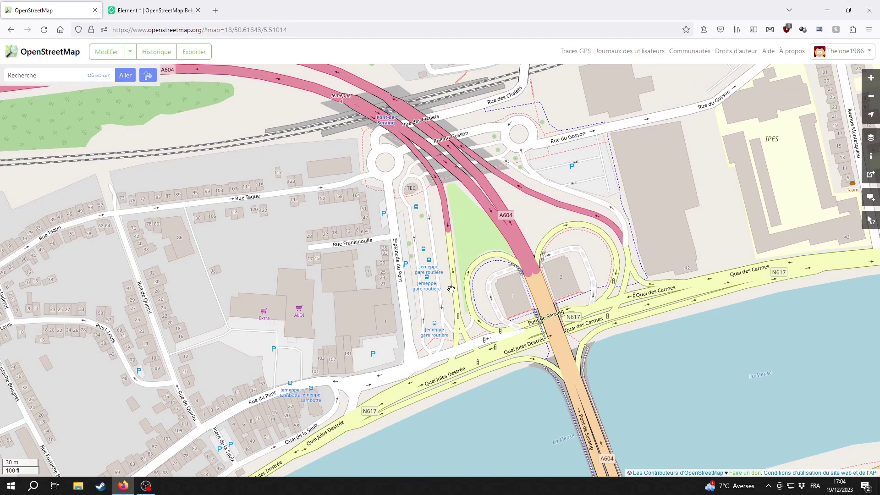
# Pan and zoom the map to the Jemeppe gare routière stops beside Esplanade du Pont.
pyautogui.moveTo(437, 315); pyautogui.dragTo(238, 197)
pyautogui.moveTo(762, 334); pyautogui.dragTo(814, 372)
pyautogui.moveTo(358, 223); pyautogui.dragTo(465, 316)
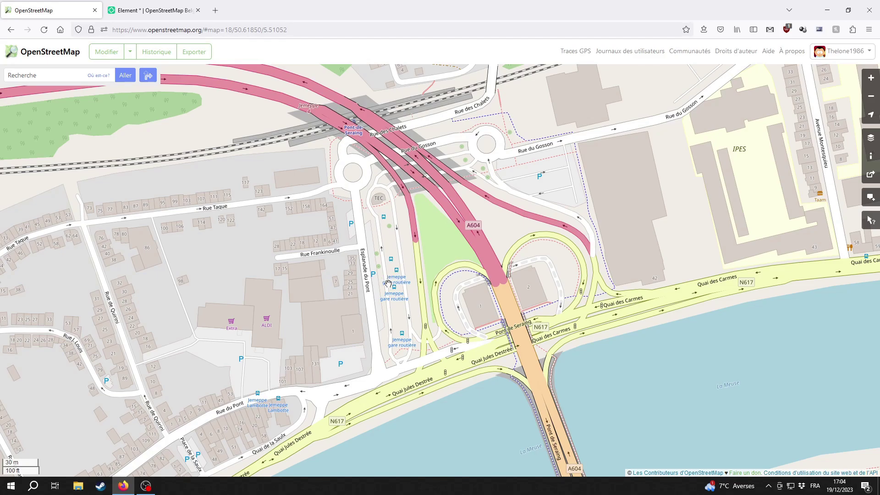
pyautogui.scroll(1, 393, 294)
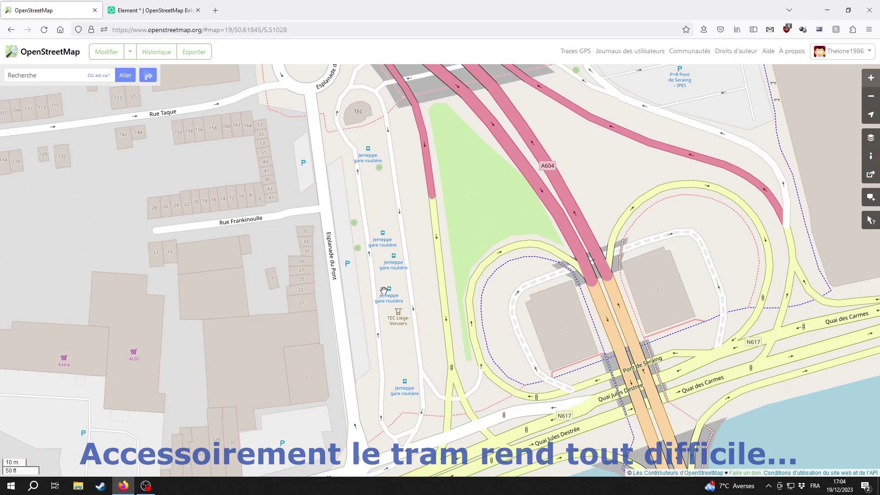
pyautogui.moveTo(383, 291); pyautogui.dragTo(418, 295)
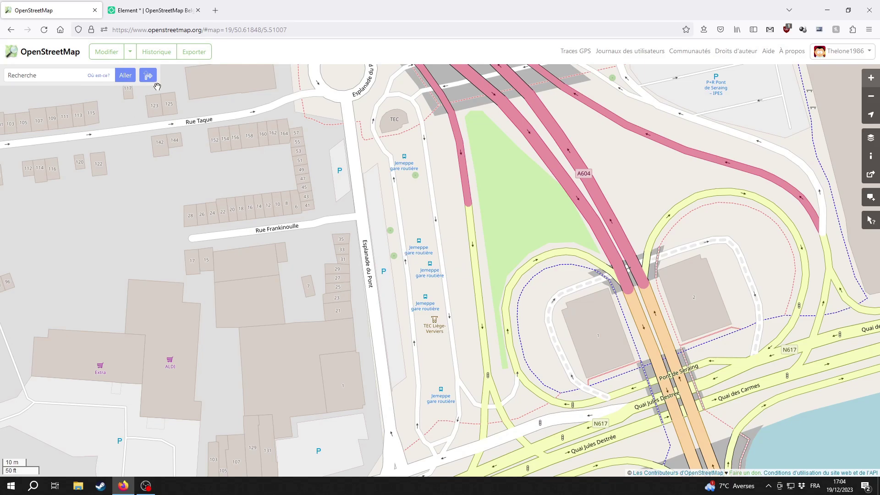
pyautogui.click(170, 8)
pyautogui.click(21, 17)
# Start editing the Jemeppe bus station area in the iD editor and zoom in.
pyautogui.click(99, 53)
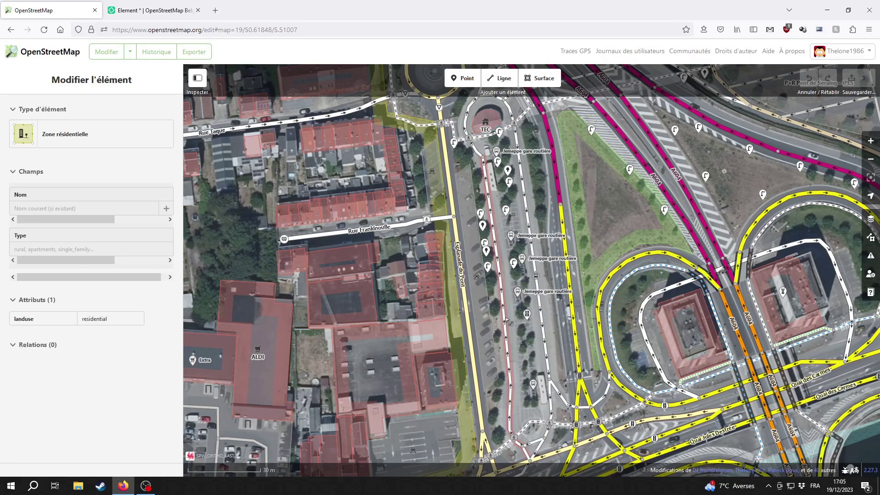
pyautogui.scroll(5, 499, 305)
pyautogui.scroll(3, 513, 274)
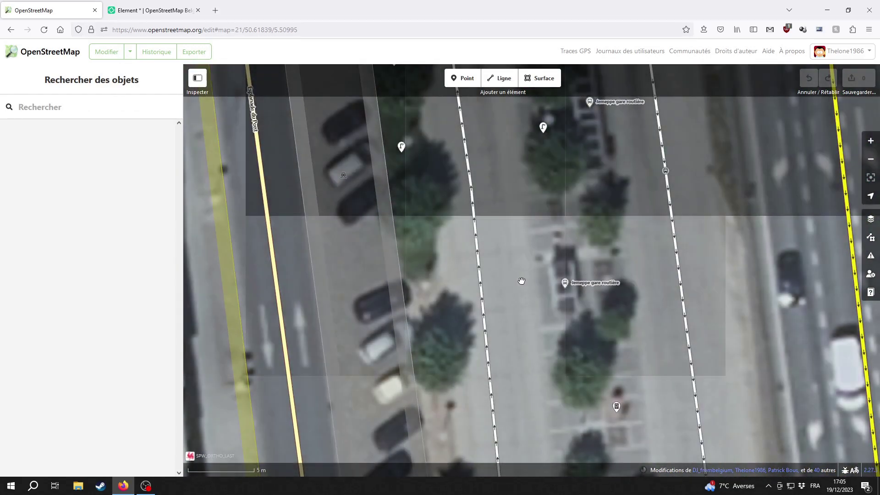
pyautogui.scroll(-3, 527, 271)
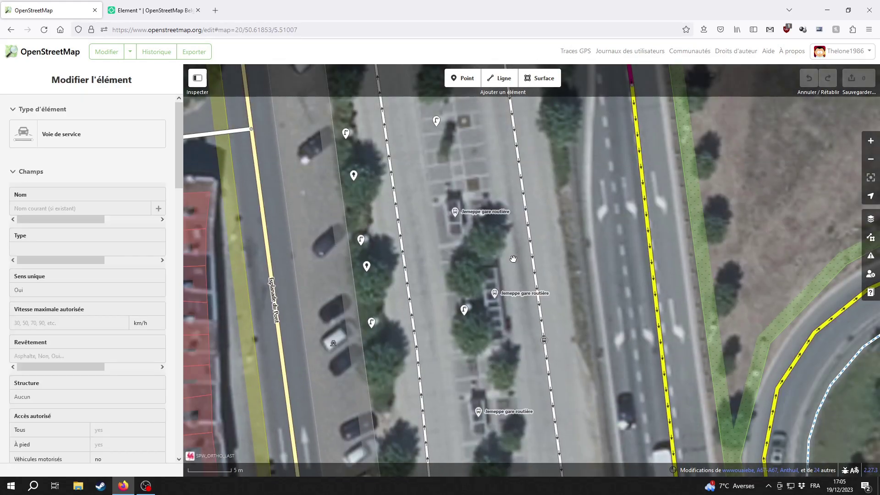
# Review the Jemeppe gare routière stop's tags, then bring up the background imagery list.
pyautogui.click(494, 293)
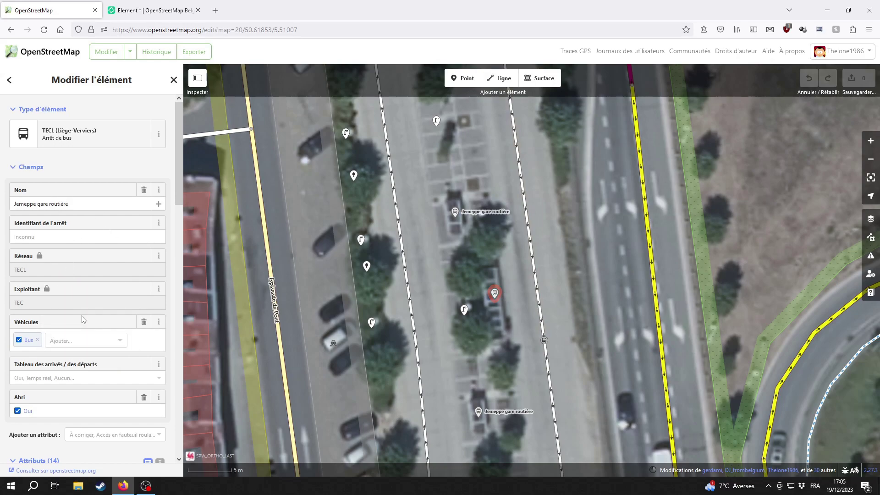
pyautogui.scroll(-5, 92, 349)
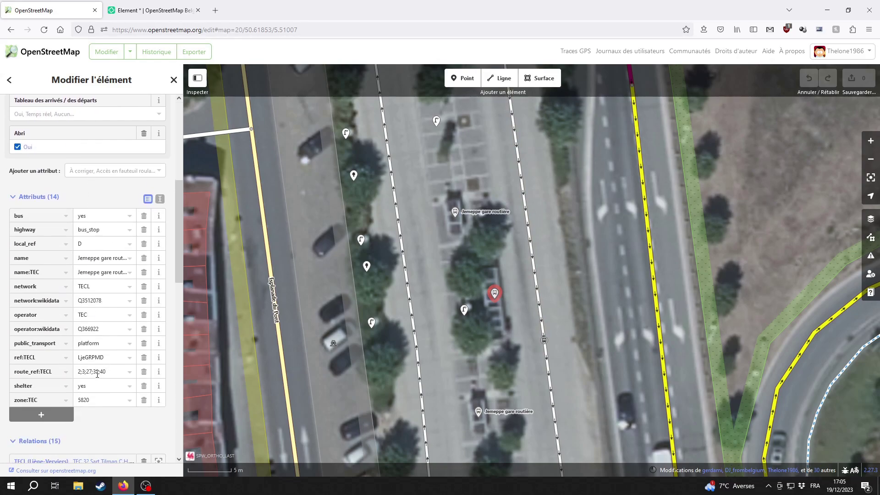
pyautogui.scroll(5, 87, 341)
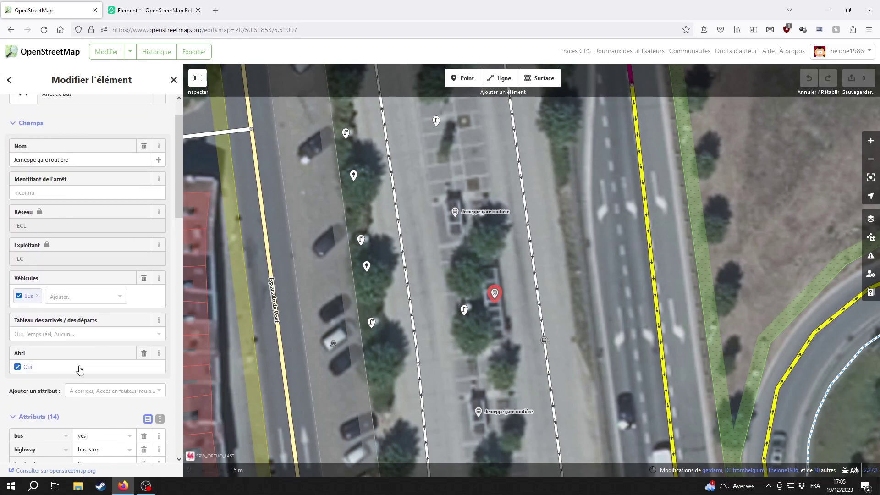
pyautogui.click(488, 330)
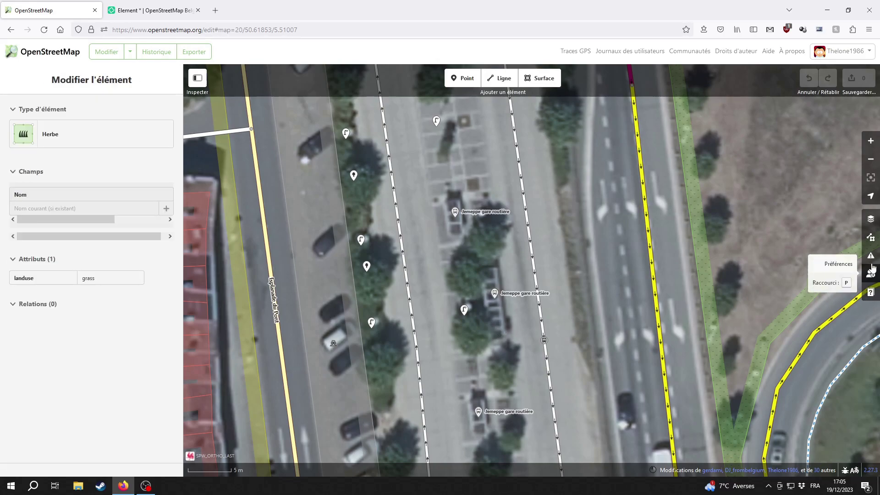
pyautogui.click(870, 219)
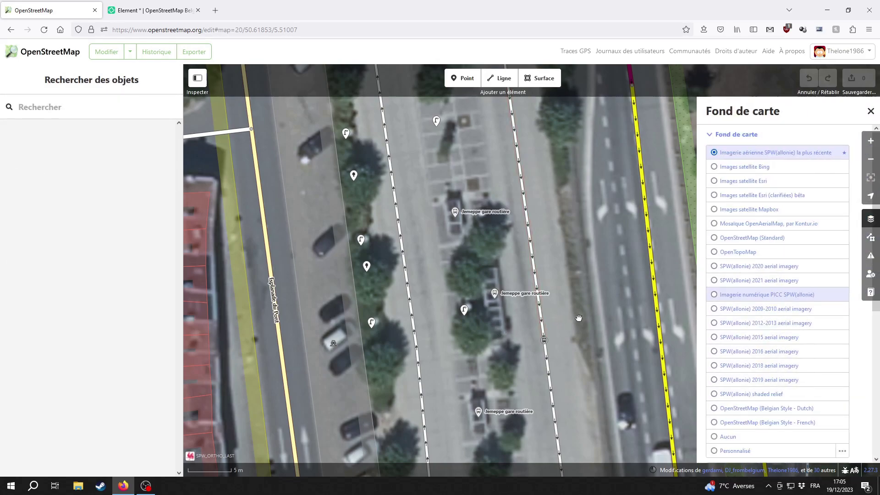
# Try the PICC plan background, then return to the latest SPW aerial imagery.
pyautogui.click(766, 296)
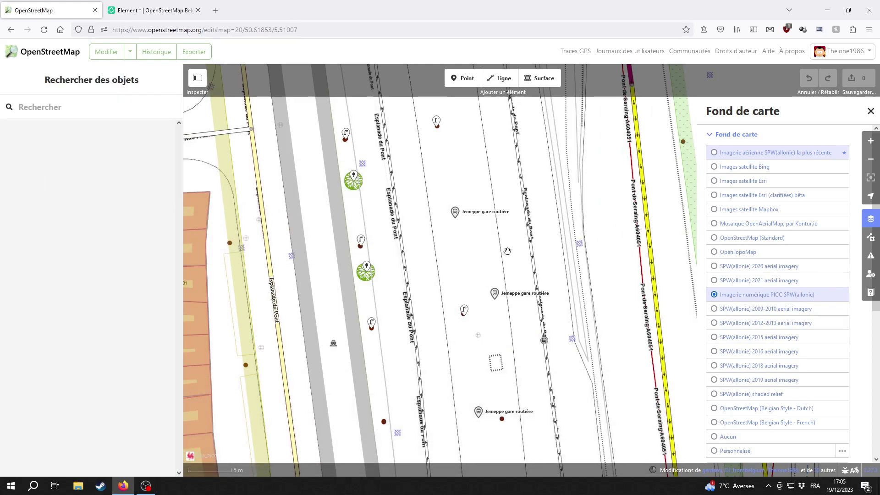
pyautogui.scroll(3, 518, 318)
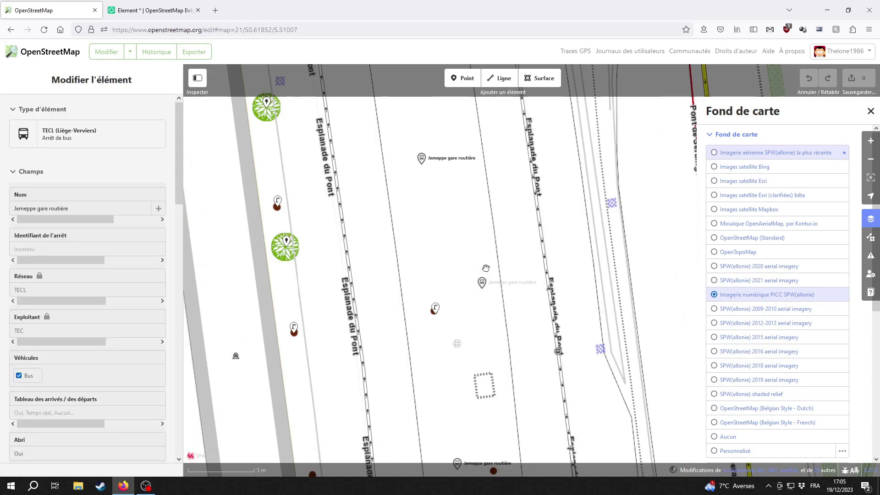
pyautogui.click(775, 156)
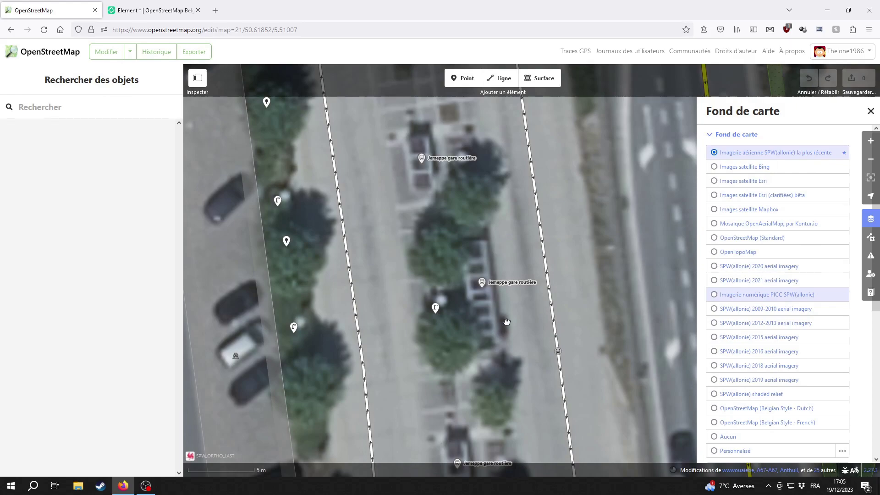
pyautogui.scroll(-3, 503, 368)
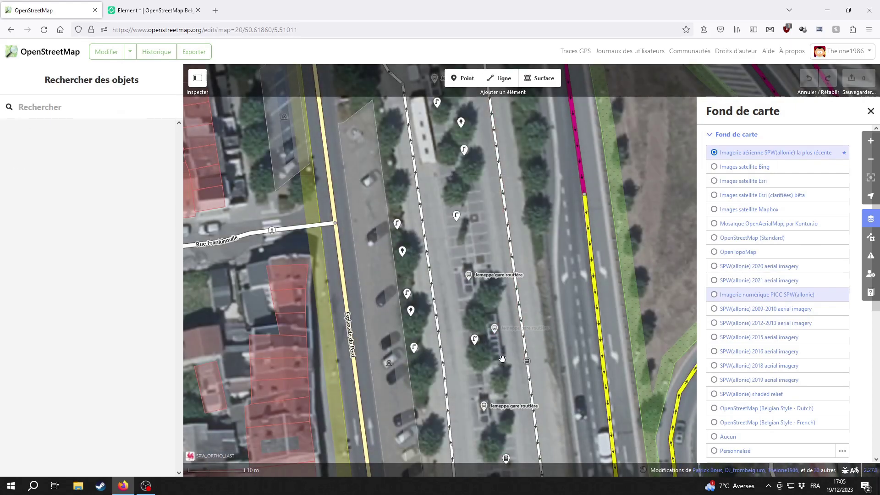
# Pan the map south from the bus station toward the Meuse bridge.
pyautogui.moveTo(501, 358); pyautogui.dragTo(436, 123)
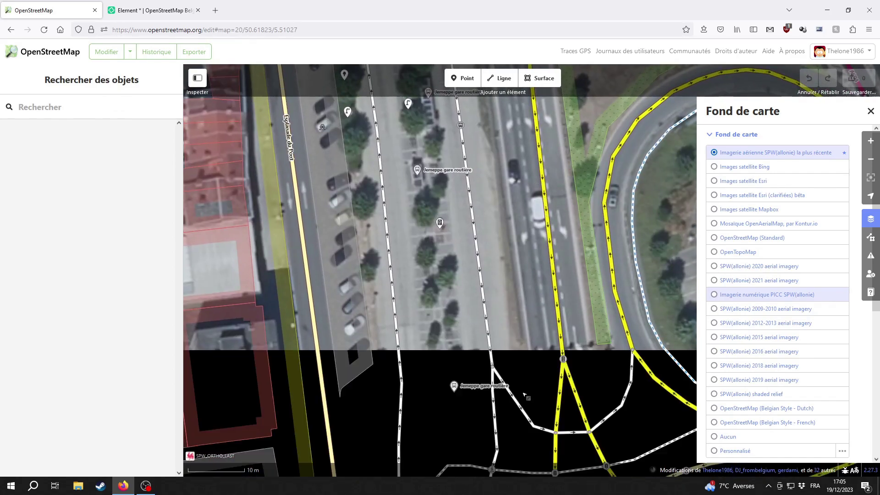
pyautogui.moveTo(525, 395); pyautogui.dragTo(227, 385)
pyautogui.click(565, 334)
pyautogui.click(579, 352)
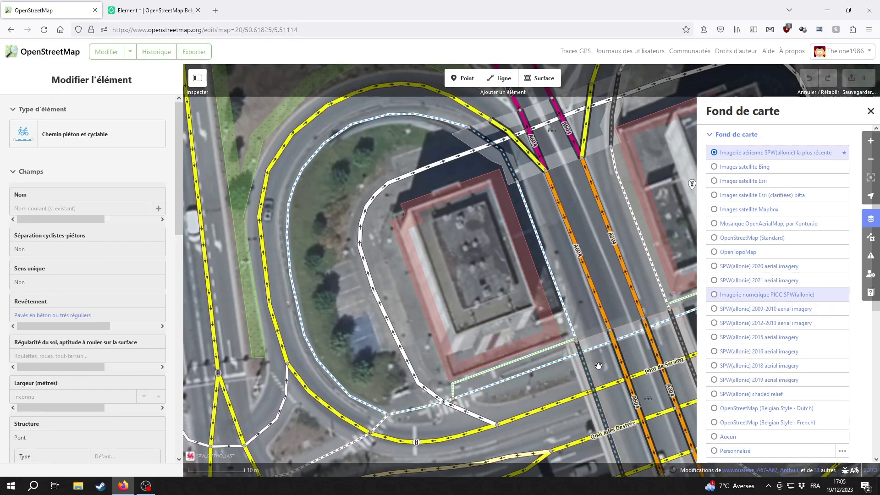
pyautogui.moveTo(579, 352); pyautogui.dragTo(527, 138)
pyautogui.moveTo(532, 450); pyautogui.dragTo(528, 138)
# Continue panning south-west to Place Kuborn and the Cité administrative.
pyautogui.moveTo(412, 367); pyautogui.dragTo(481, 252)
pyautogui.moveTo(390, 412); pyautogui.dragTo(459, 298)
pyautogui.moveTo(390, 436); pyautogui.dragTo(452, 315)
pyautogui.moveTo(458, 413); pyautogui.dragTo(486, 284)
pyautogui.moveTo(491, 413); pyautogui.dragTo(493, 314)
pyautogui.moveTo(491, 449); pyautogui.dragTo(465, 257)
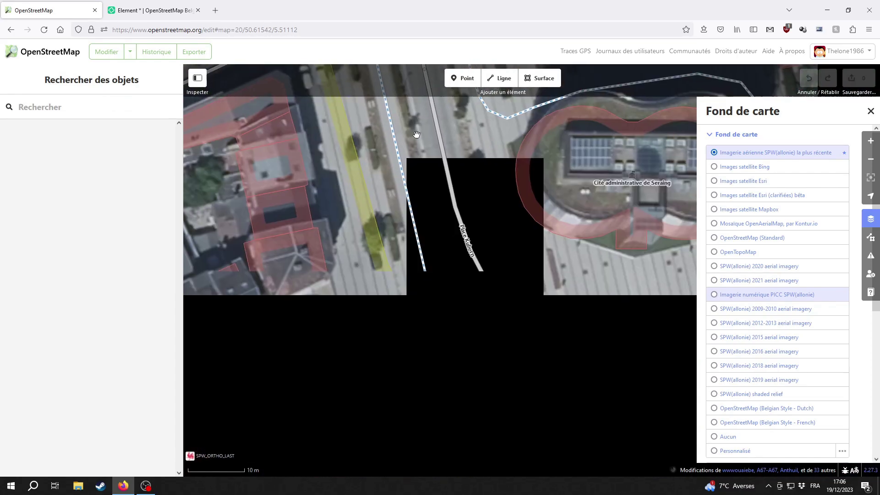
pyautogui.moveTo(466, 328); pyautogui.dragTo(436, 284)
# Review the Seraing Place Kuborn stop, then jump to the other Place Kuborn stop.
pyautogui.click(507, 248)
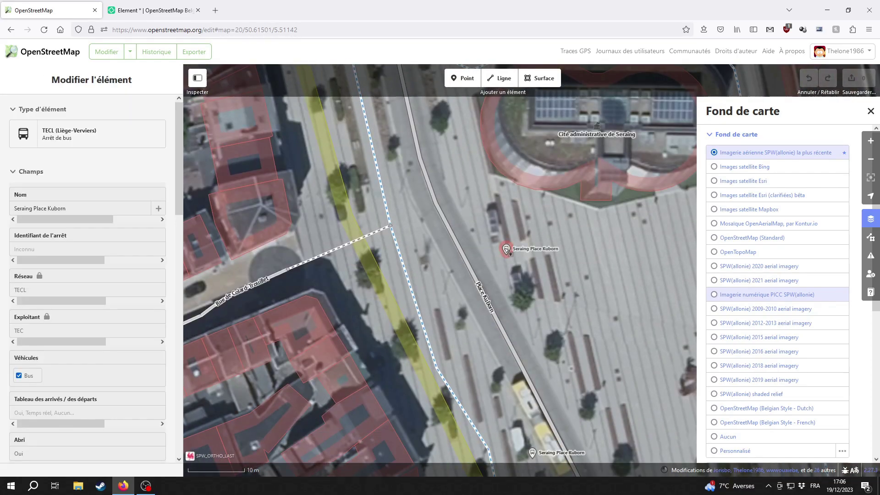
pyautogui.scroll(-3, 54, 338)
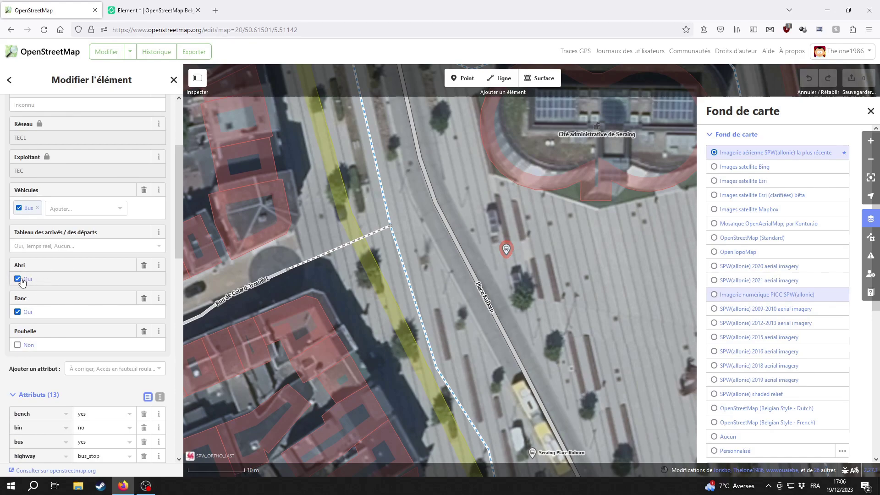
pyautogui.hotkey('ctrl', 'z')
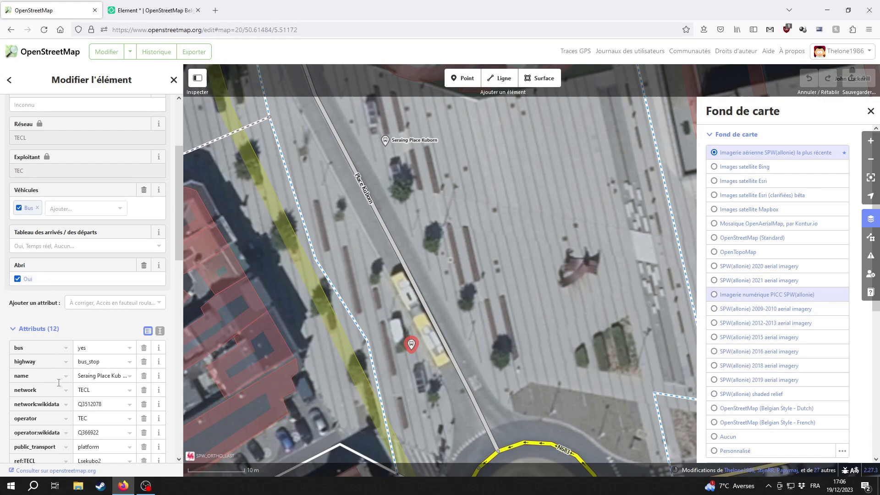
# Switch to the PICC plan background and follow Rue Cockerill to the Esplanade de l'Avenir stop.
pyautogui.click(761, 295)
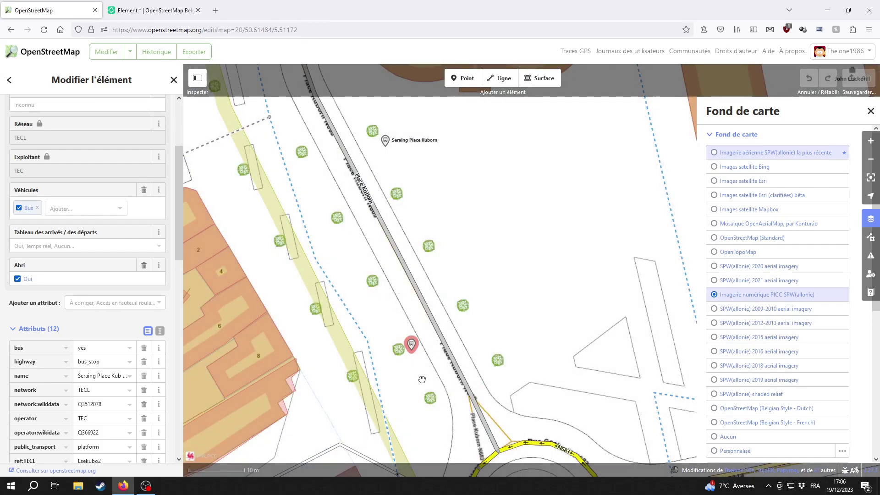
pyautogui.click(421, 380)
pyautogui.scroll(-5, 422, 380)
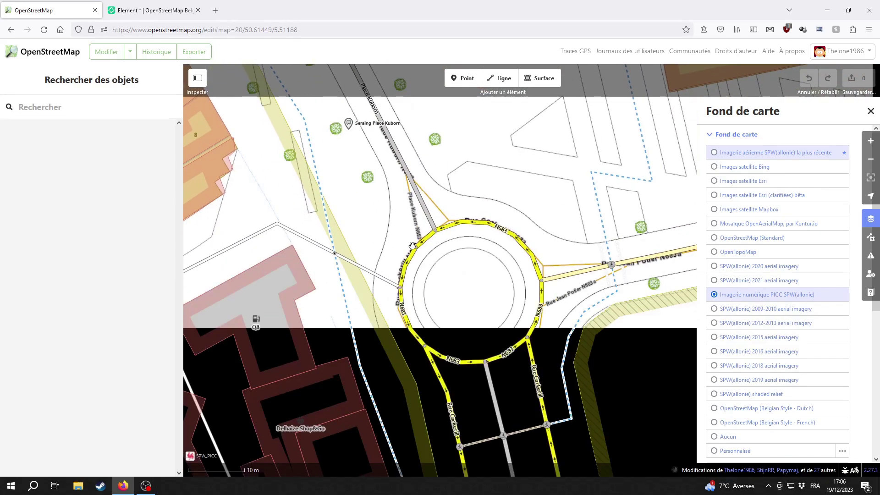
pyautogui.scroll(-3, 463, 366)
pyautogui.scroll(-6, 463, 366)
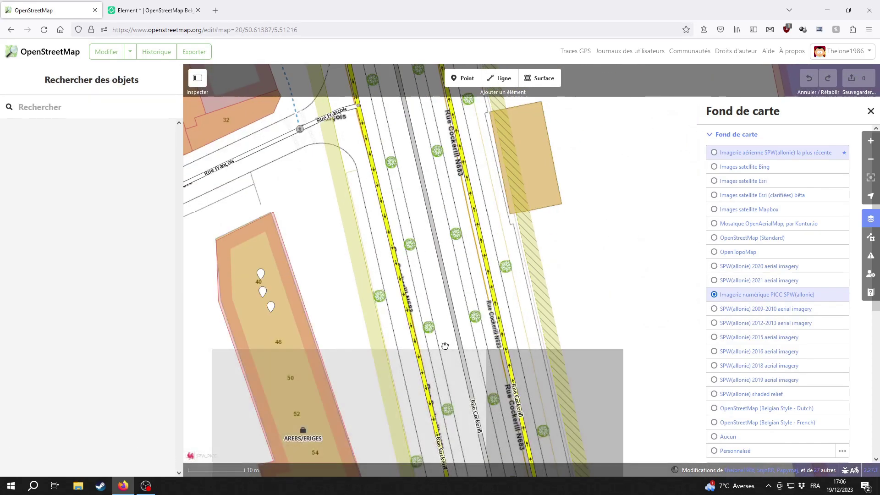
pyautogui.scroll(-10, 419, 276)
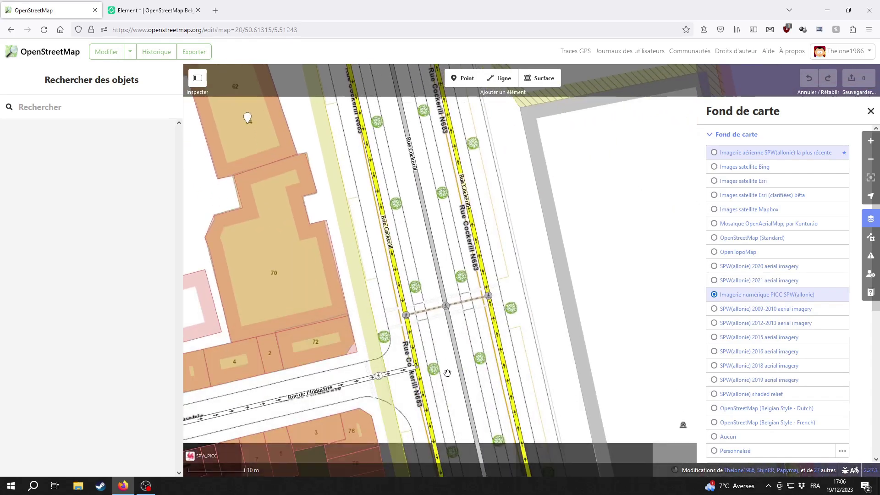
pyautogui.scroll(-8, 444, 368)
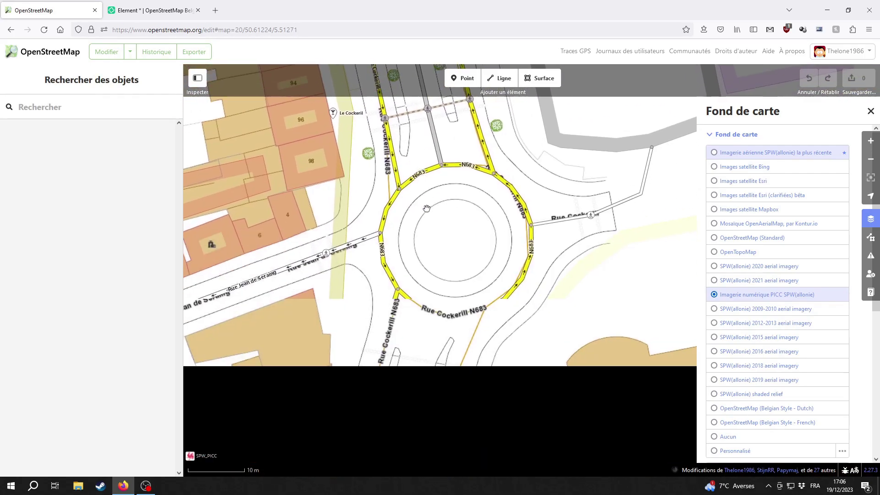
pyautogui.scroll(-5, 422, 364)
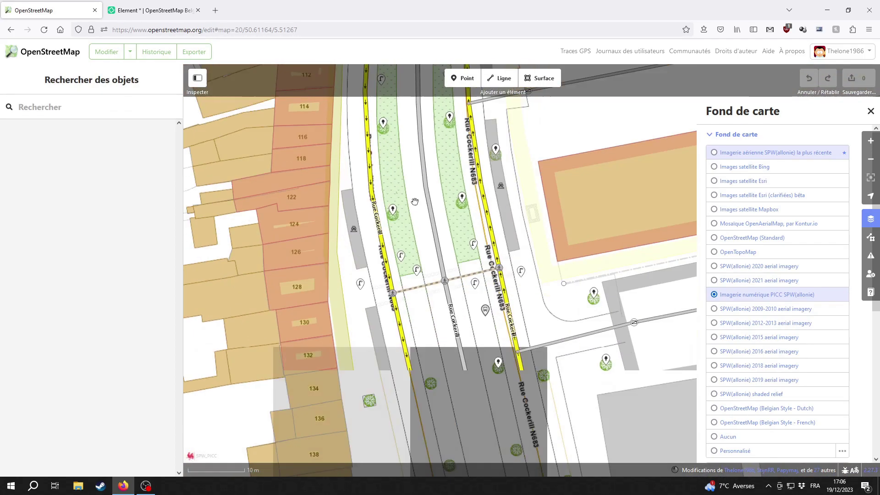
pyautogui.scroll(-6, 421, 203)
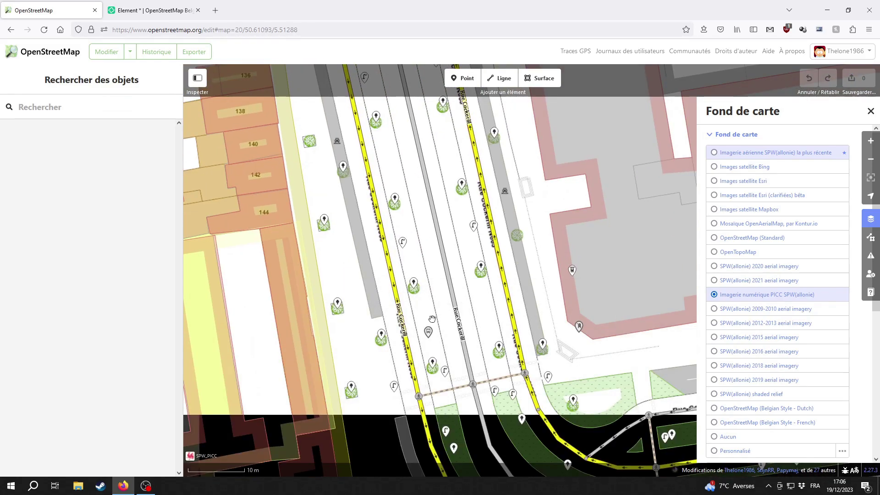
pyautogui.scroll(3, 436, 283)
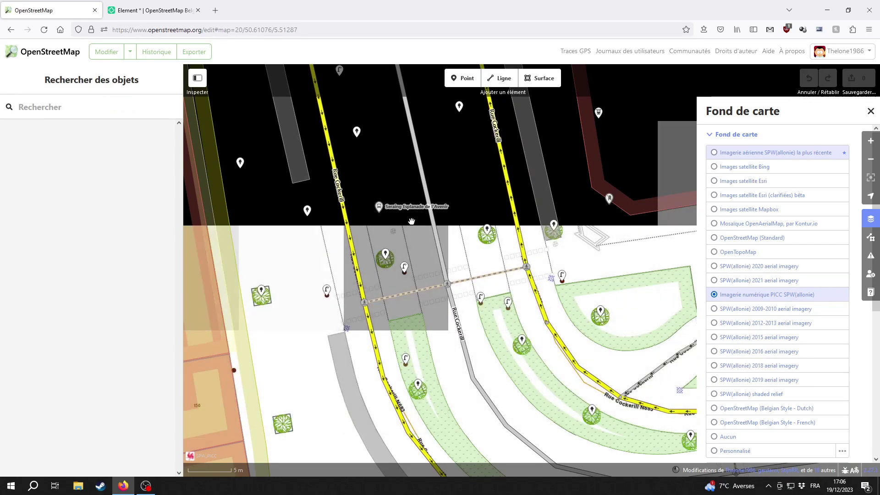
pyautogui.scroll(3, 412, 284)
# Check the Esplanade de l'Avenir stop and switch back to the latest SPW aerial imagery.
pyautogui.click(393, 317)
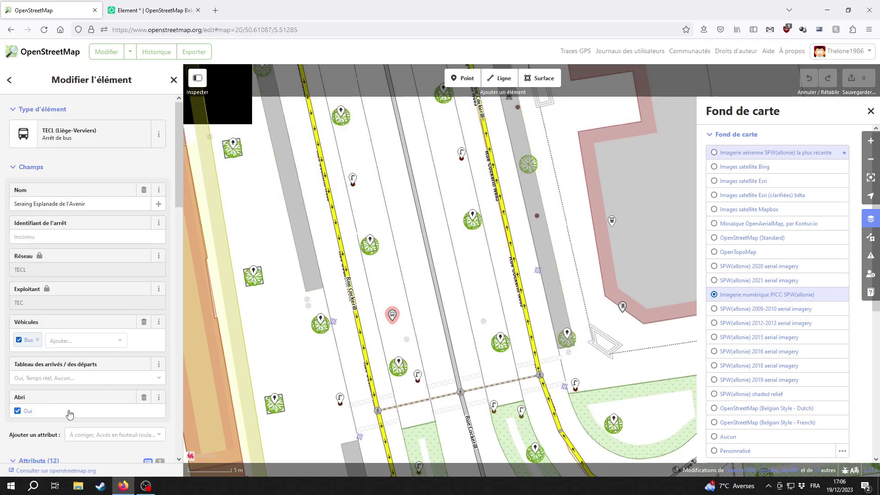
pyautogui.scroll(5, 393, 152)
pyautogui.scroll(-2, 393, 152)
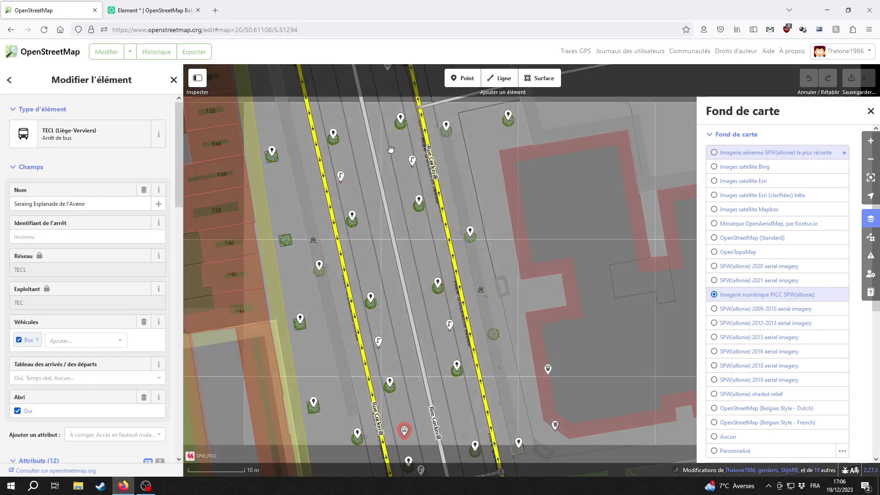
pyautogui.scroll(3, 394, 152)
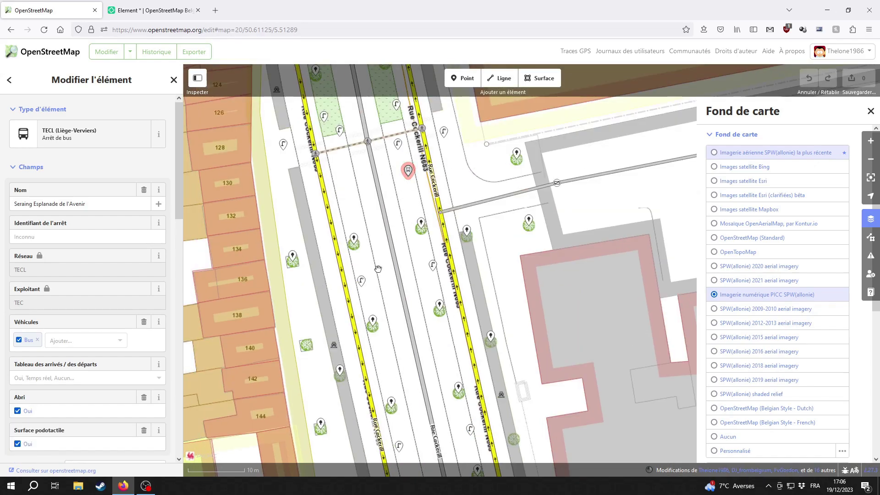
pyautogui.click(758, 152)
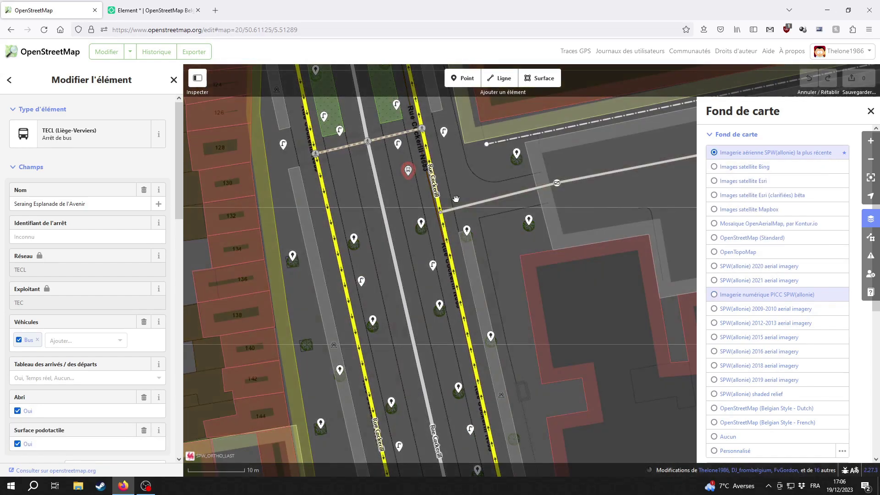
pyautogui.click(409, 192)
# Pan south past the railway tracks toward the paths beside Rue du Charbonnage.
pyautogui.scroll(-4, 410, 191)
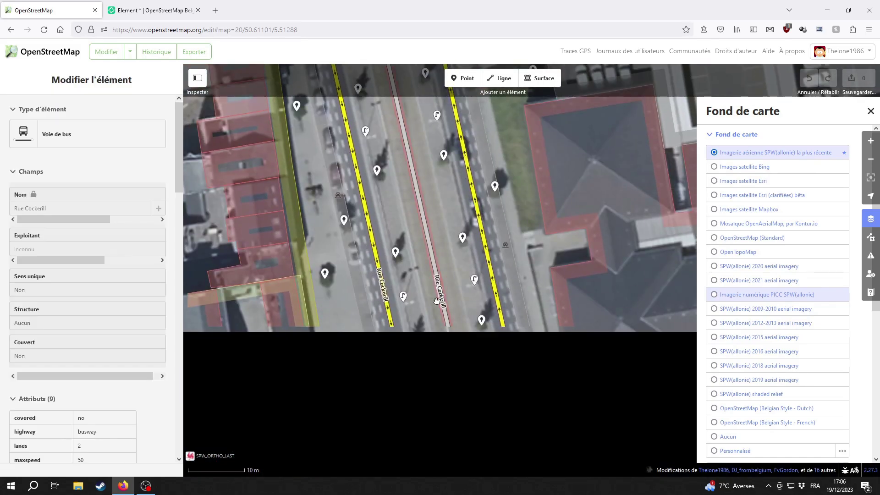
pyautogui.hscroll(8, 372, 182)
pyautogui.scroll(-2, 372, 182)
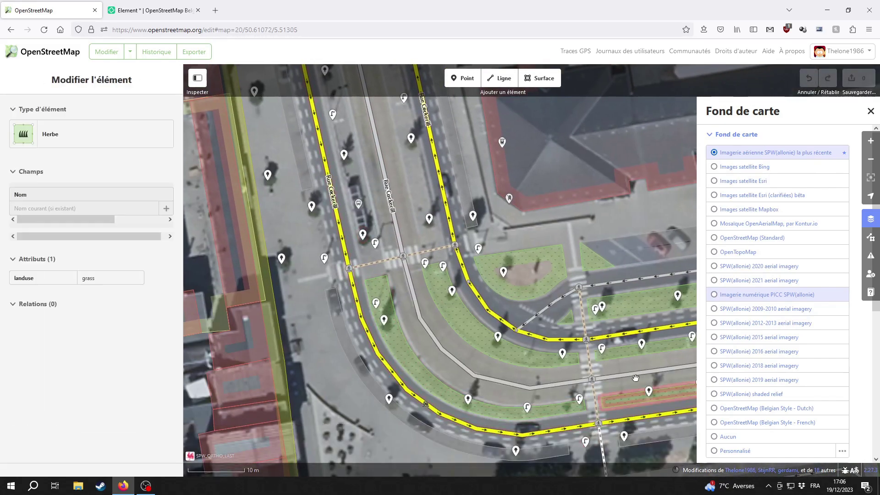
pyautogui.scroll(-8, 454, 325)
pyautogui.hscroll(4, 454, 325)
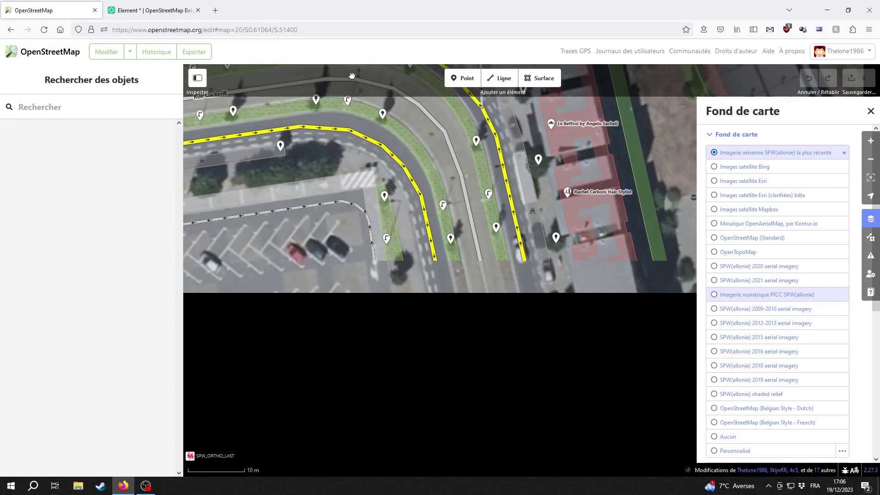
pyautogui.scroll(-10, 453, 326)
pyautogui.hscroll(2, 454, 325)
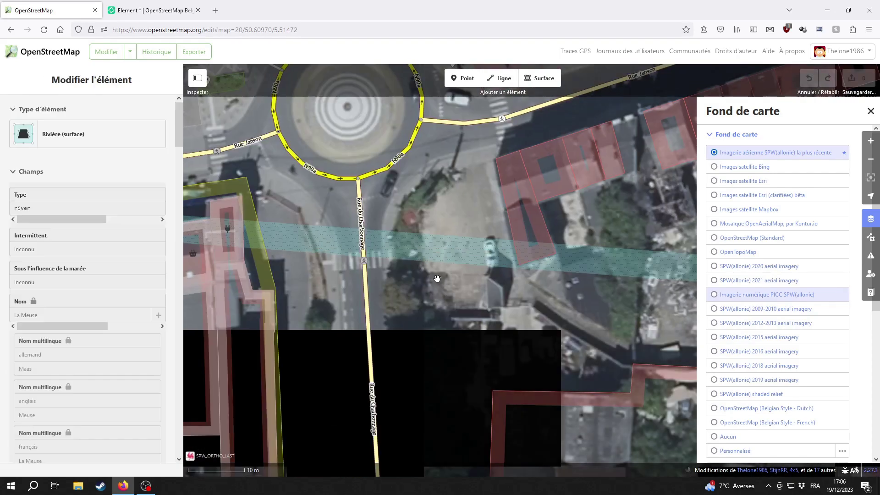
pyautogui.scroll(-5, 443, 209)
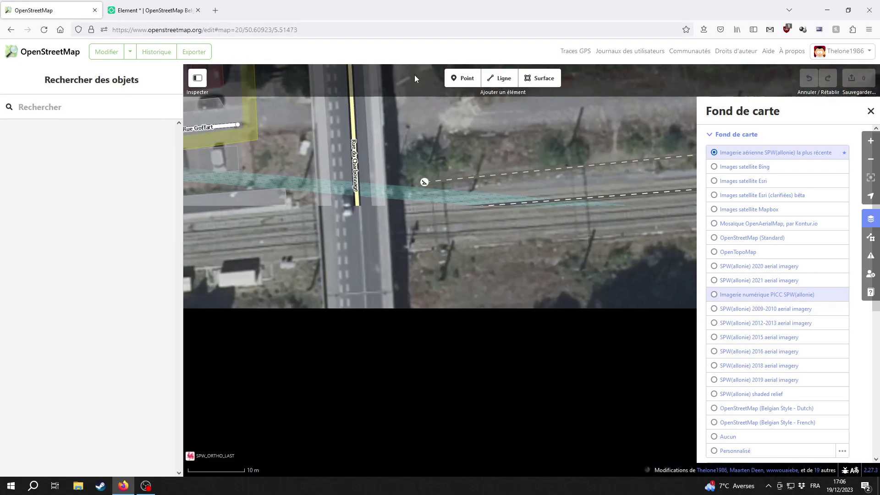
pyautogui.moveTo(428, 343); pyautogui.dragTo(425, 222)
pyautogui.moveTo(422, 304); pyautogui.dragTo(423, 114)
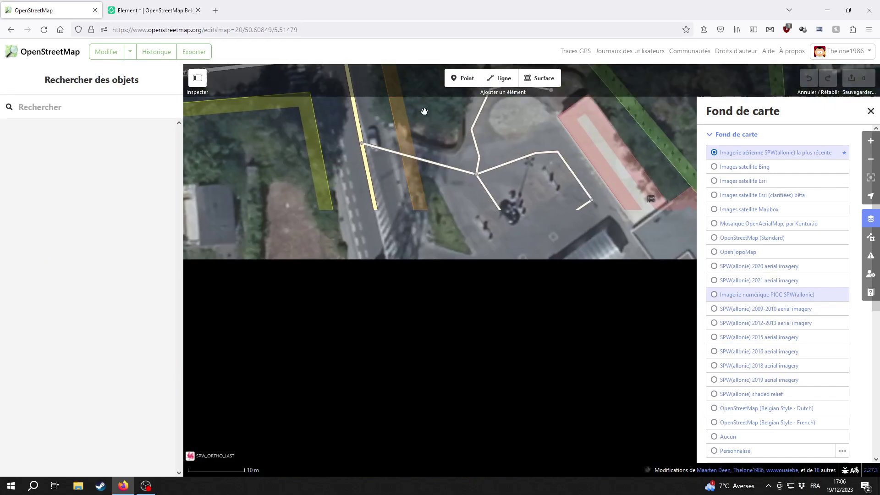
# Continue east until both Seraing Rue Puits-Marie bus stops are in view.
pyautogui.scroll(-6, 333, 282)
pyautogui.hscroll(3, 332, 282)
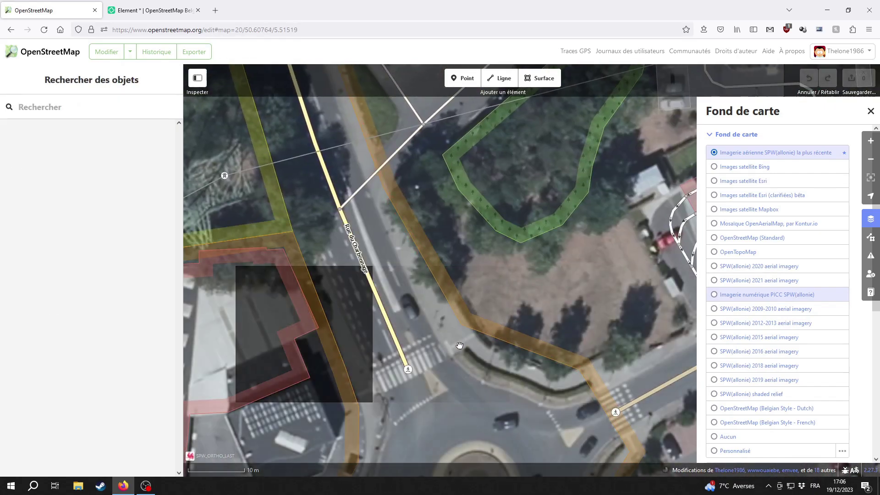
pyautogui.scroll(3, 453, 334)
pyautogui.hscroll(5, 454, 333)
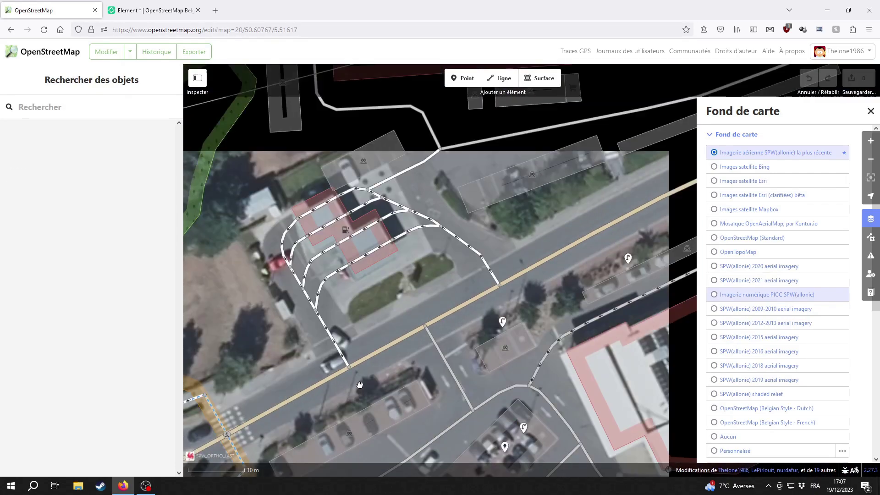
pyautogui.hscroll(4, 566, 267)
pyautogui.scroll(1, 566, 267)
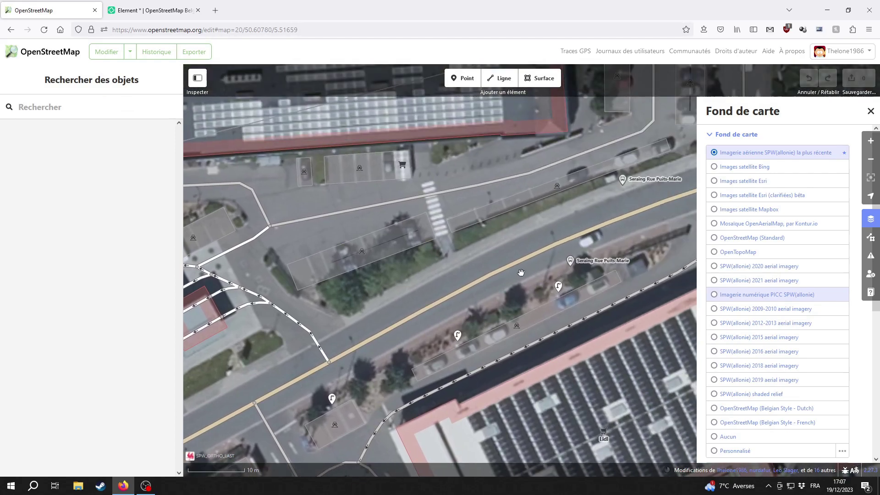
pyautogui.hscroll(3, 522, 272)
pyautogui.scroll(2, 521, 272)
# Check the Abri values on both Seraing Rue Puits-Marie bus stops.
pyautogui.click(448, 326)
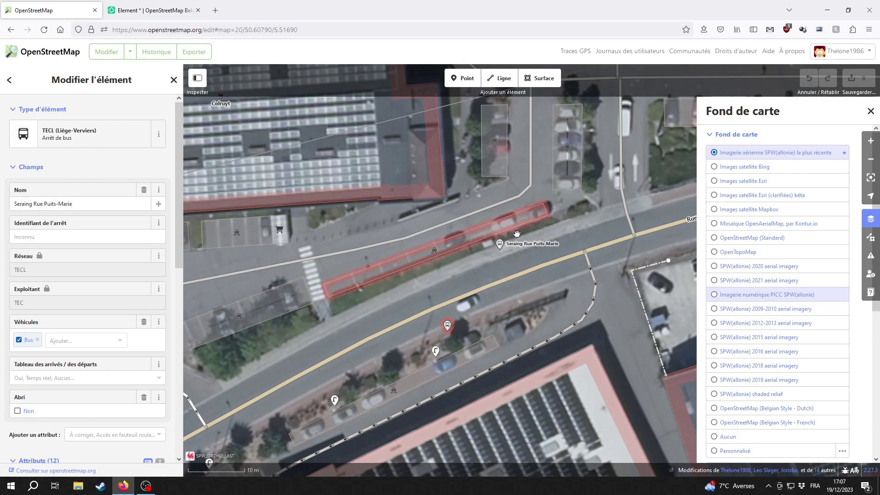
pyautogui.click(500, 243)
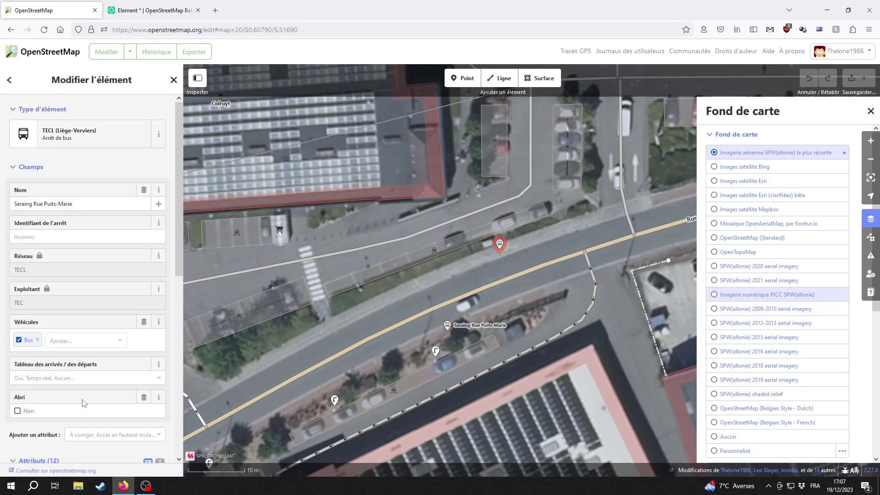
pyautogui.click(538, 274)
pyautogui.hscroll(10, 538, 274)
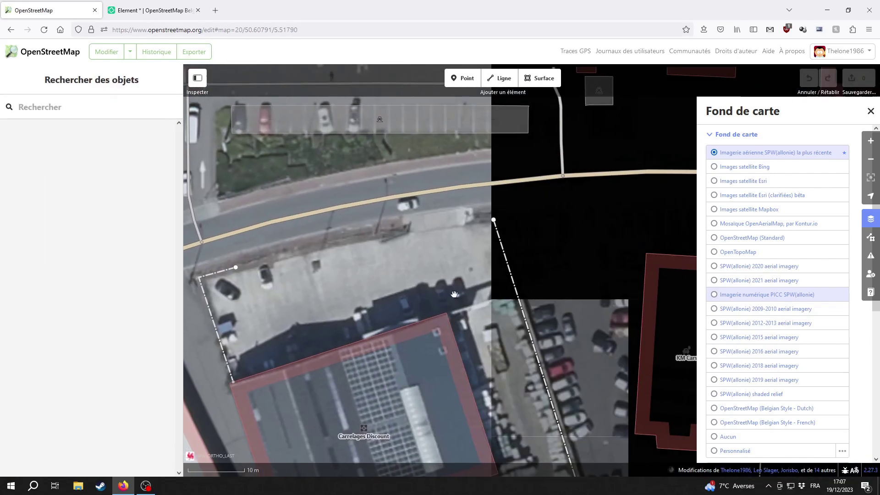
pyautogui.hscroll(10, 609, 320)
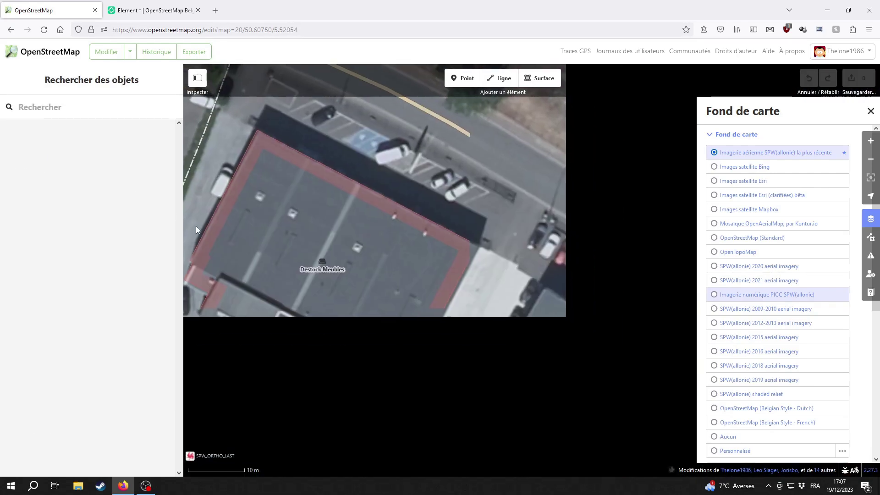
pyautogui.hscroll(10, 479, 356)
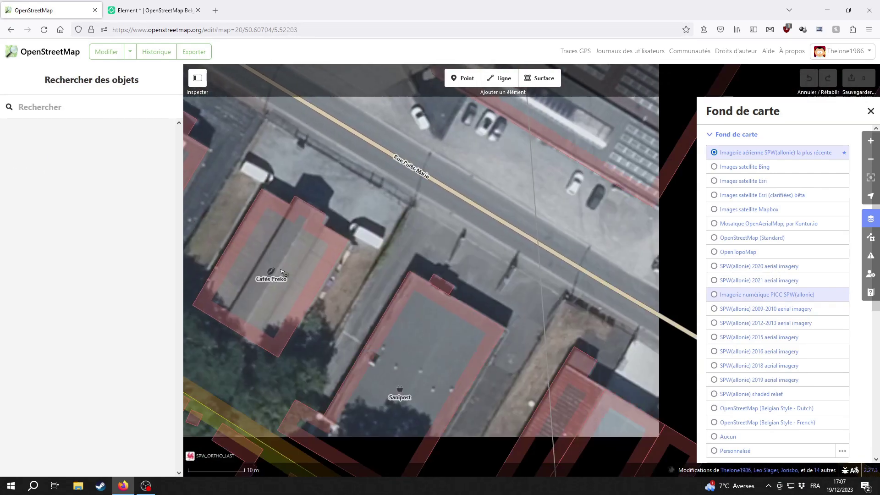
# Switch to the PICC cartography background and check the Seraing Hôpital Cockerill stop.
pyautogui.click(478, 356)
pyautogui.scroll(-5, 479, 356)
pyautogui.hscroll(3, 479, 356)
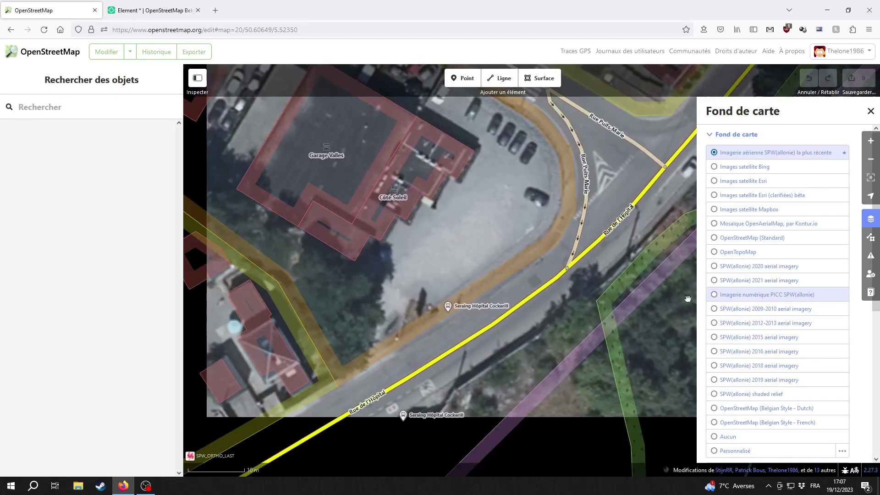
pyautogui.click(687, 298)
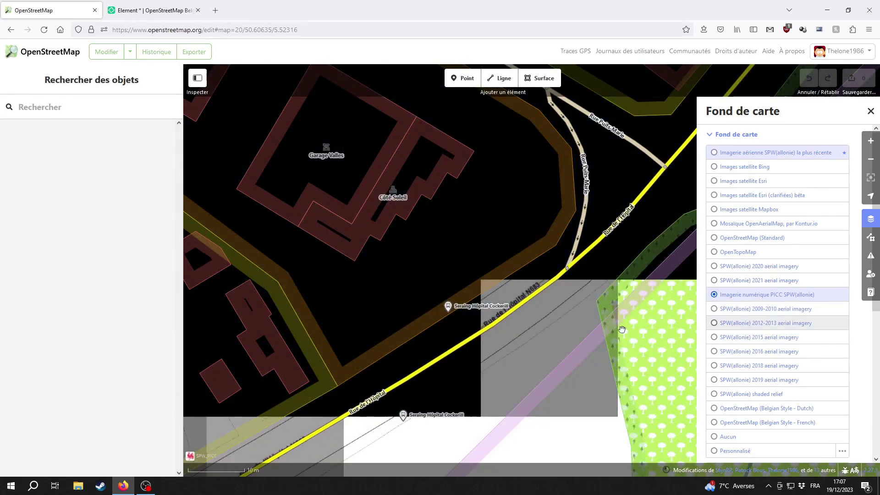
pyautogui.click(447, 306)
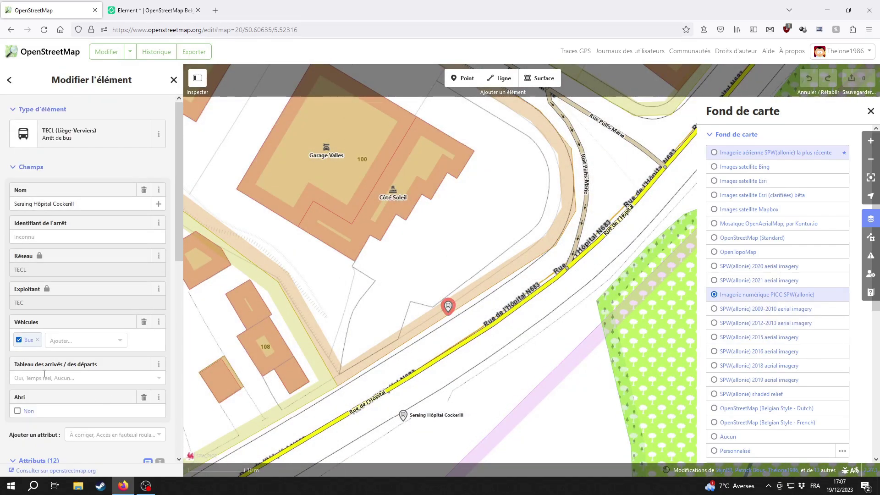
pyautogui.click(483, 386)
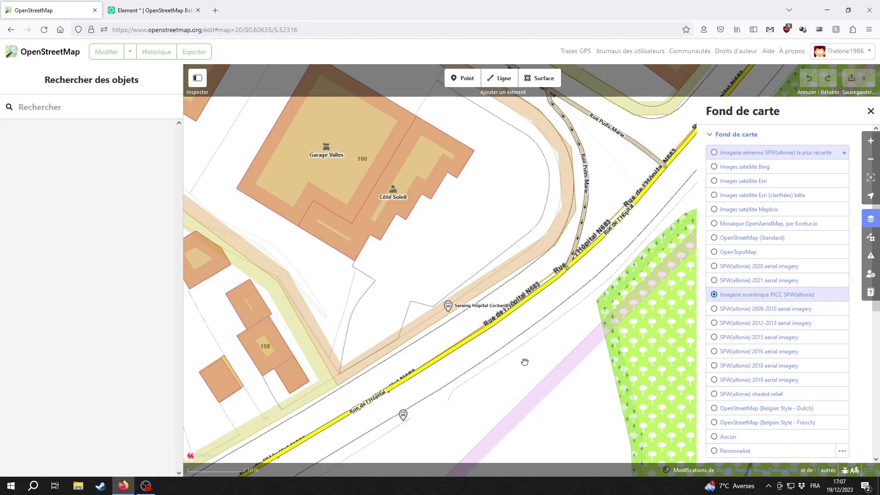
# Pan west along the N683 to Place Giordano Bruno.
pyautogui.moveTo(483, 387); pyautogui.dragTo(530, 321)
pyautogui.click(329, 330)
pyautogui.press('Escape')
pyautogui.moveTo(329, 330); pyautogui.dragTo(527, 293)
pyautogui.moveTo(275, 298); pyautogui.dragTo(510, 274)
# Centre the map on the Place Giordano Bruno bus stop.
pyautogui.click(373, 379)
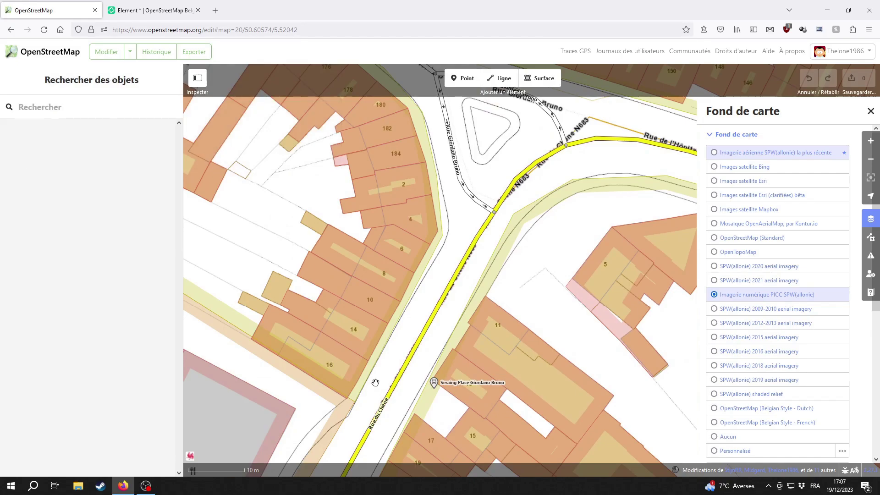
pyautogui.press('Escape')
pyautogui.moveTo(373, 379); pyautogui.dragTo(373, 309)
pyautogui.click(367, 317)
pyautogui.press('Escape')
pyautogui.moveTo(462, 333); pyautogui.dragTo(519, 228)
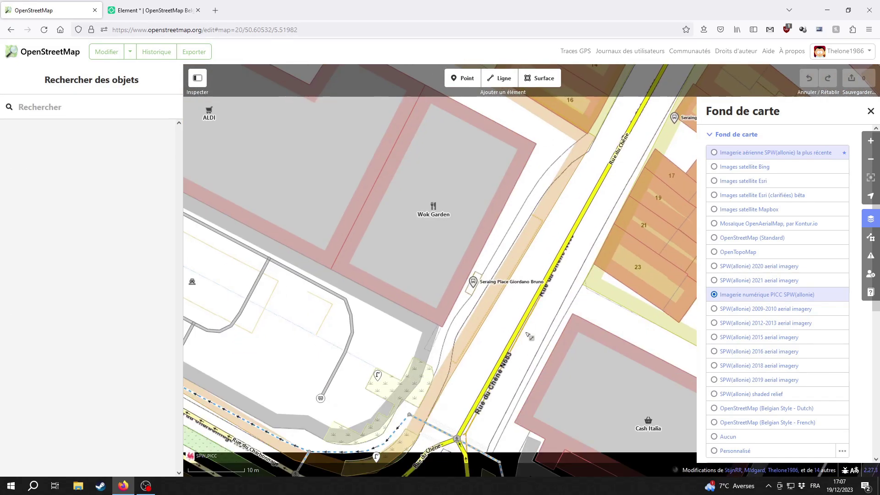
pyautogui.scroll(5, 487, 293)
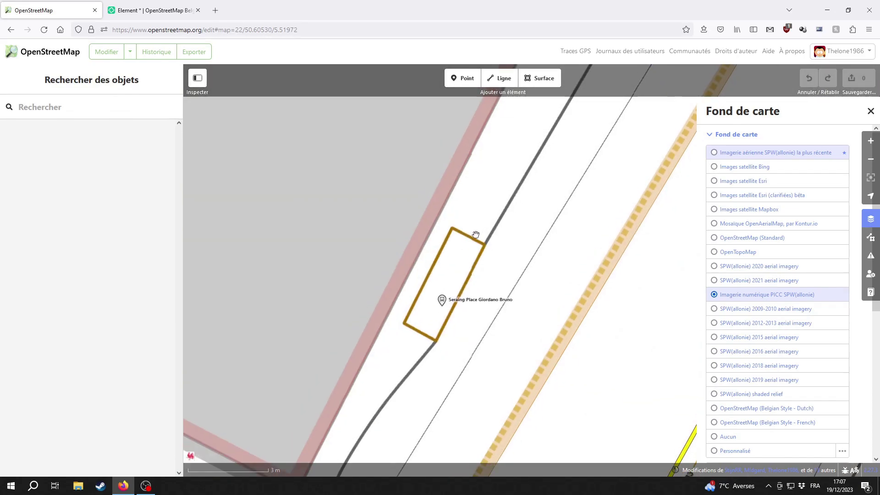
# Compare the latest SPW, SPW 2020 and Bing imagery, settling on the PICC SPW(allonie) background.
pyautogui.click(777, 155)
pyautogui.scroll(-2, 474, 298)
pyautogui.click(454, 299)
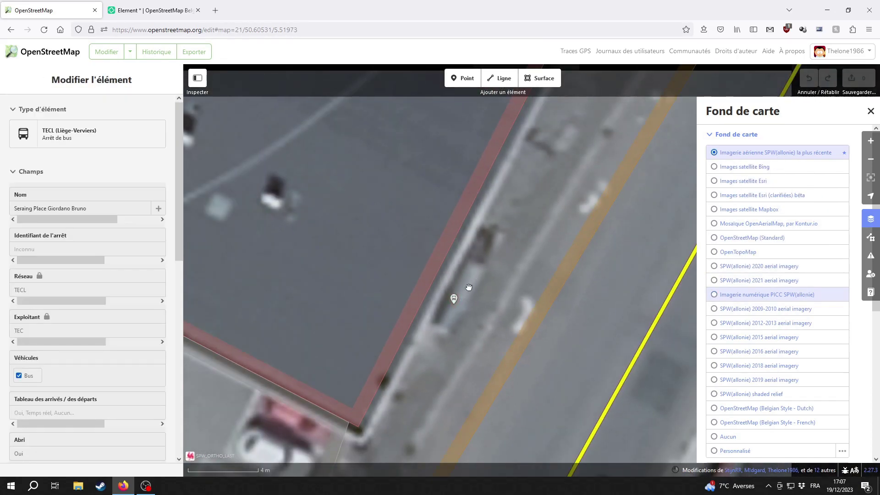
pyautogui.press('Escape')
pyautogui.click(759, 266)
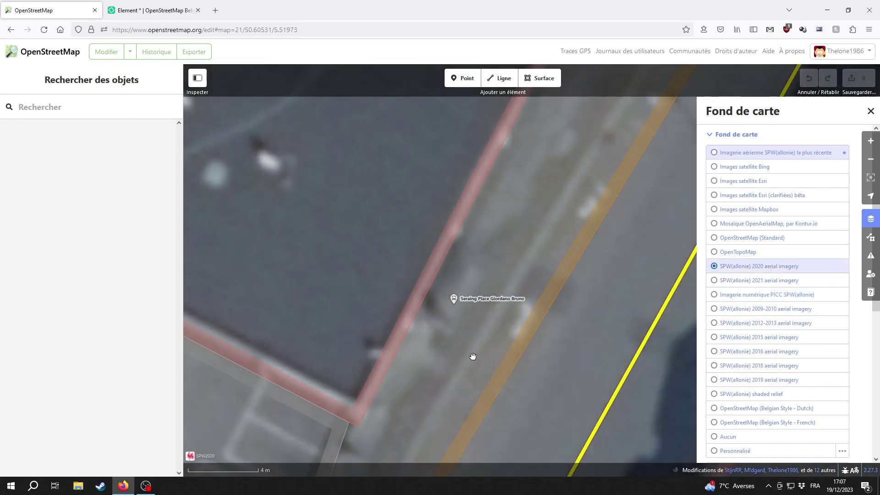
pyautogui.click(724, 167)
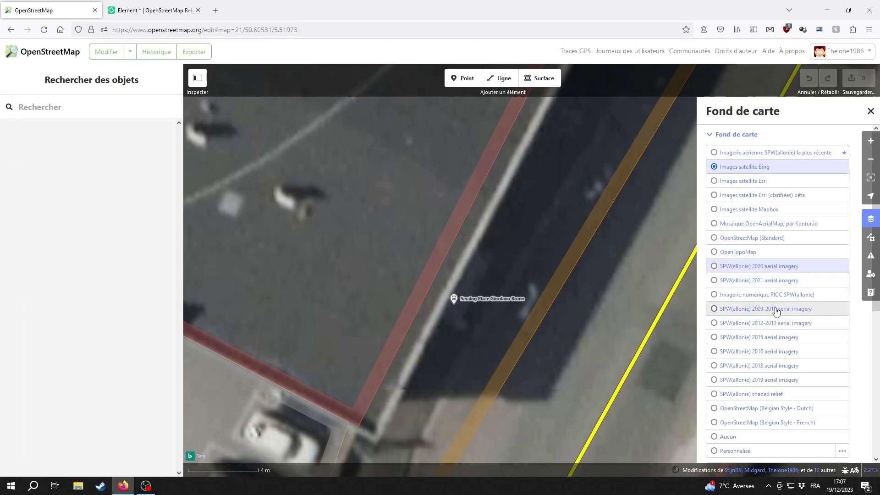
pyautogui.click(782, 294)
# Review the details of both Place Giordano Bruno bus stops.
pyautogui.click(424, 292)
pyautogui.click(440, 296)
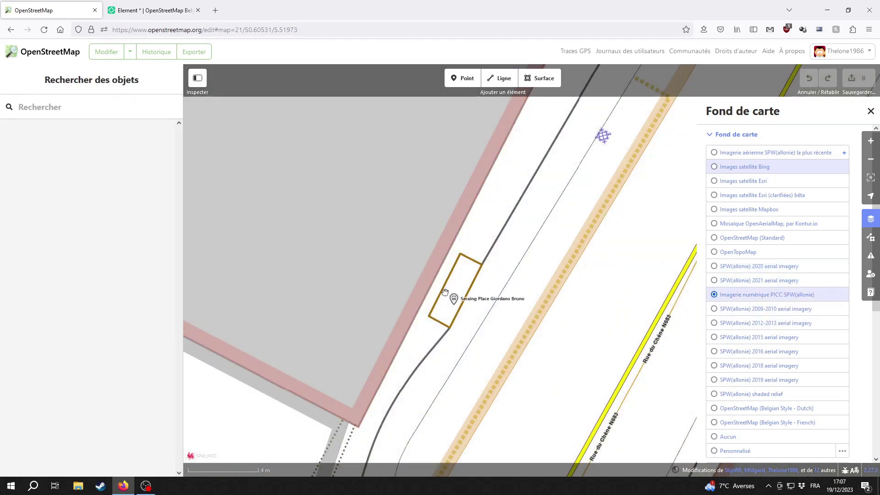
pyautogui.click(454, 299)
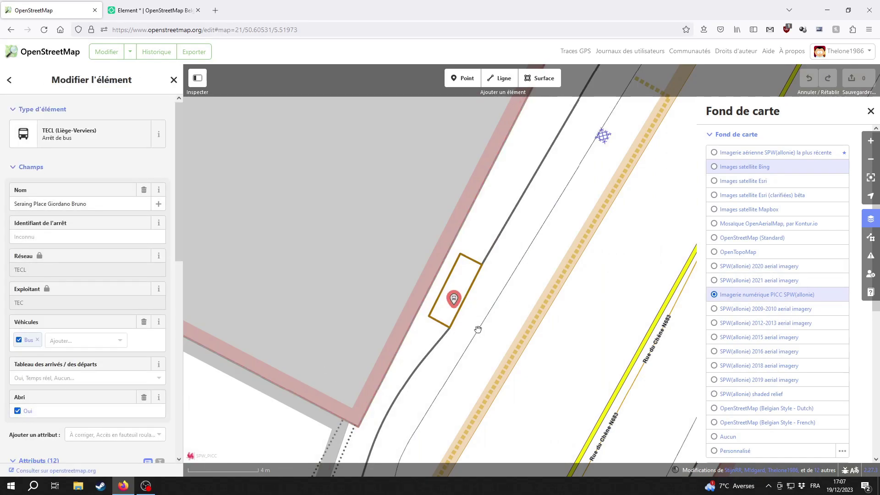
pyautogui.moveTo(639, 290); pyautogui.dragTo(426, 335)
pyautogui.moveTo(535, 183); pyautogui.dragTo(392, 374)
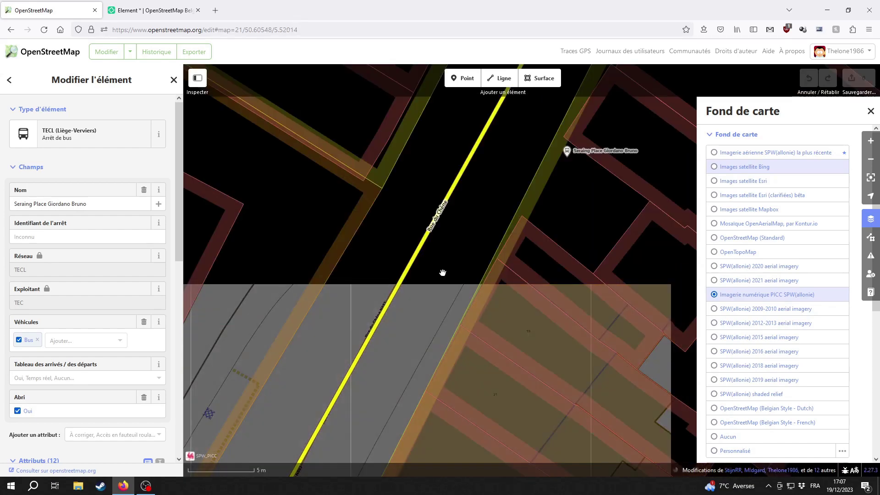
pyautogui.click(567, 151)
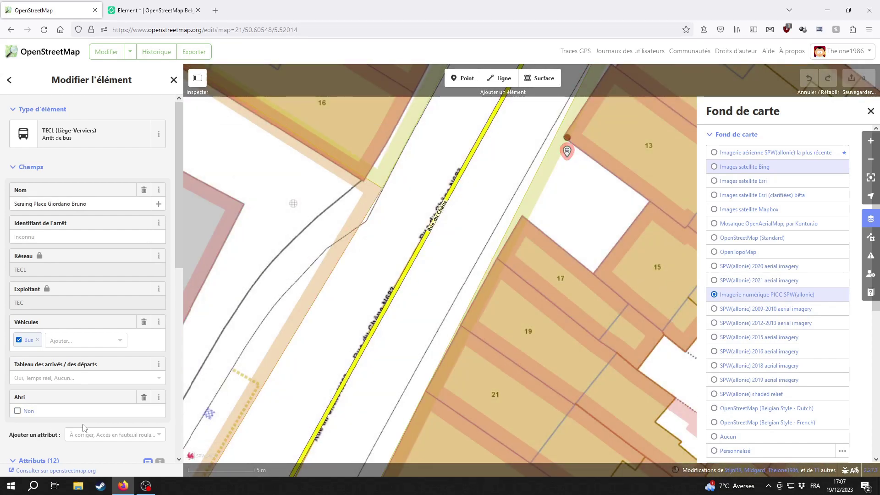
pyautogui.click(458, 369)
pyautogui.moveTo(462, 370); pyautogui.dragTo(530, 338)
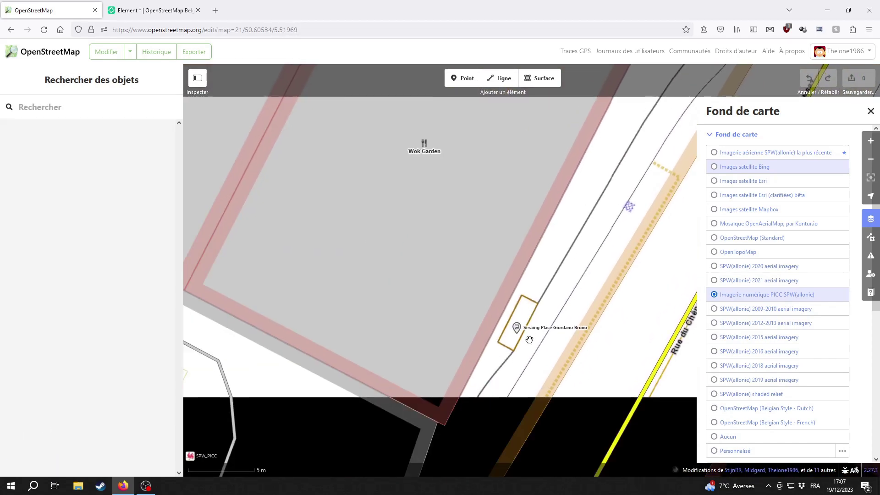
pyautogui.scroll(3, 530, 338)
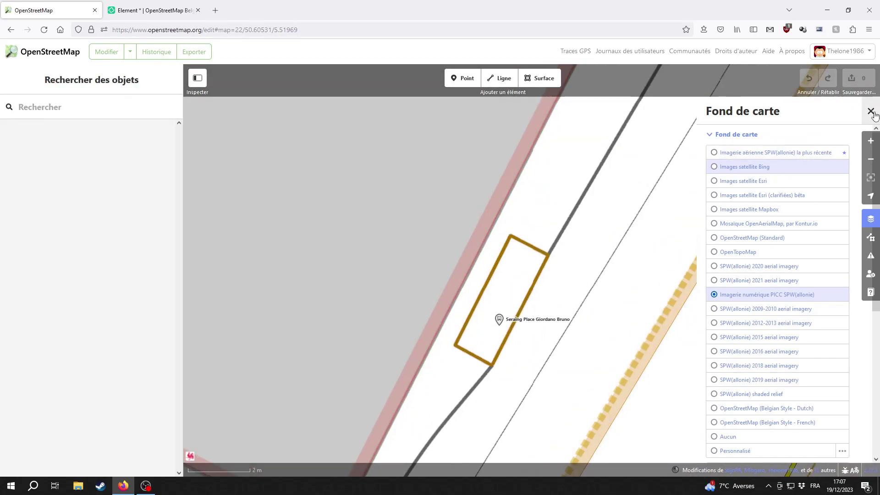
# Close the background list and begin a new area at the outlined stop's shelter.
pyautogui.click(871, 112)
pyautogui.click(541, 78)
pyautogui.scroll(3, 544, 231)
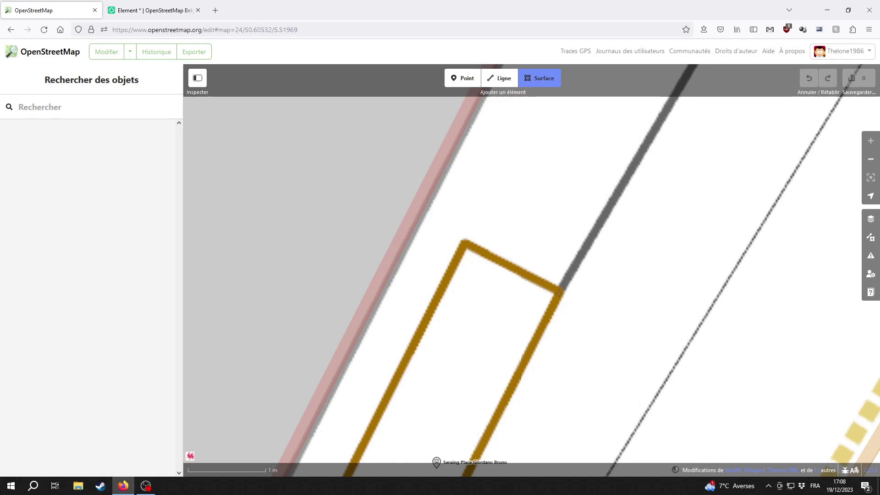
# Trace the shelter outline's corners into a closed area beside the Giordano Bruno stop, then reselect it.
pyautogui.click(559, 292)
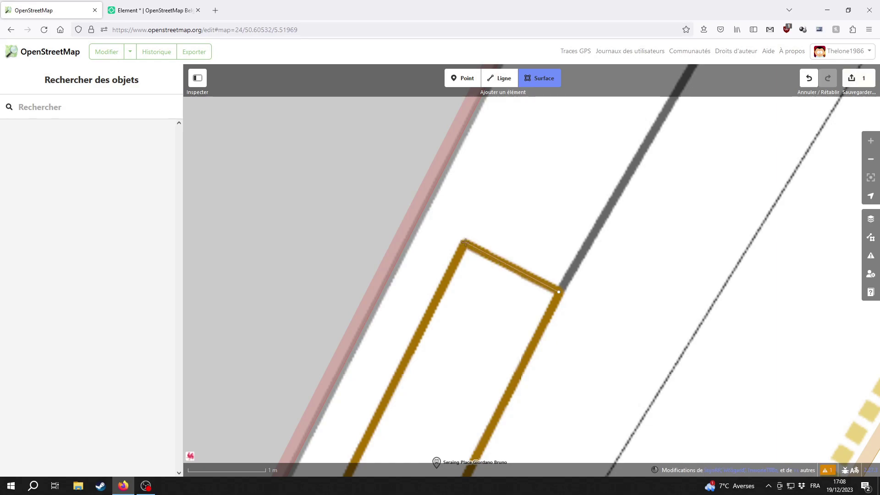
pyautogui.scroll(-4, 458, 285)
pyautogui.hscroll(-3, 459, 284)
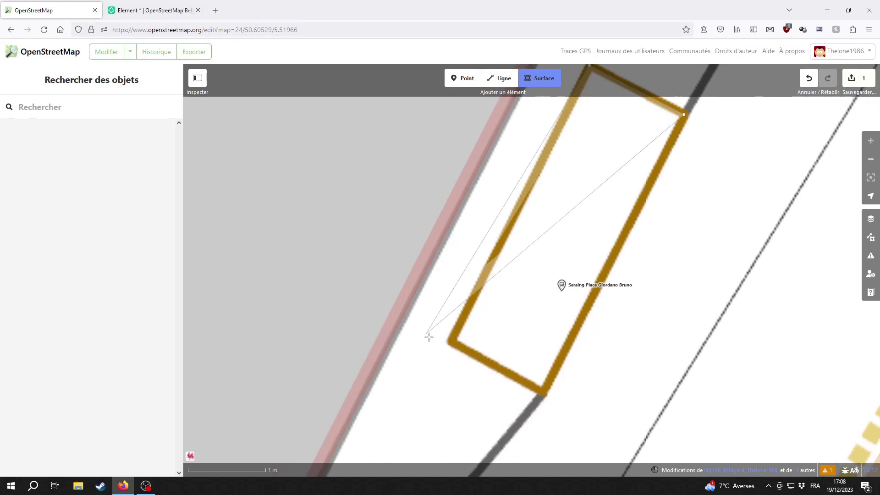
pyautogui.click(453, 341)
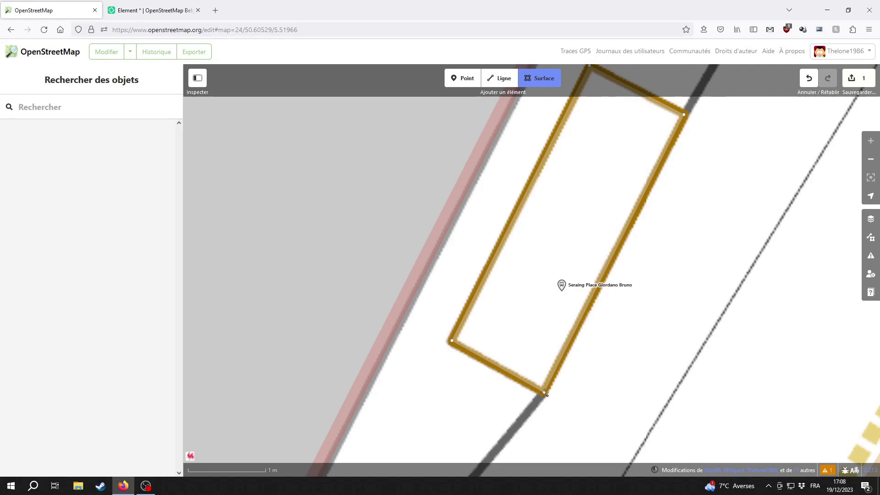
pyautogui.click(544, 393)
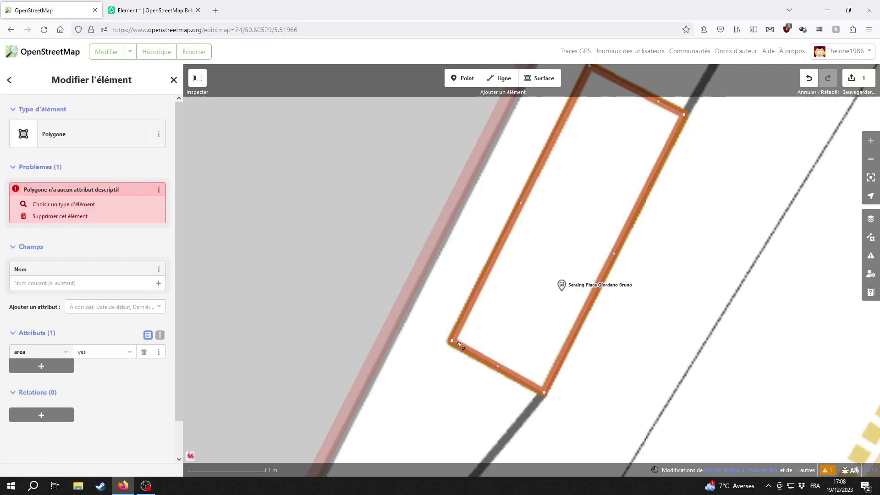
pyautogui.press('Escape')
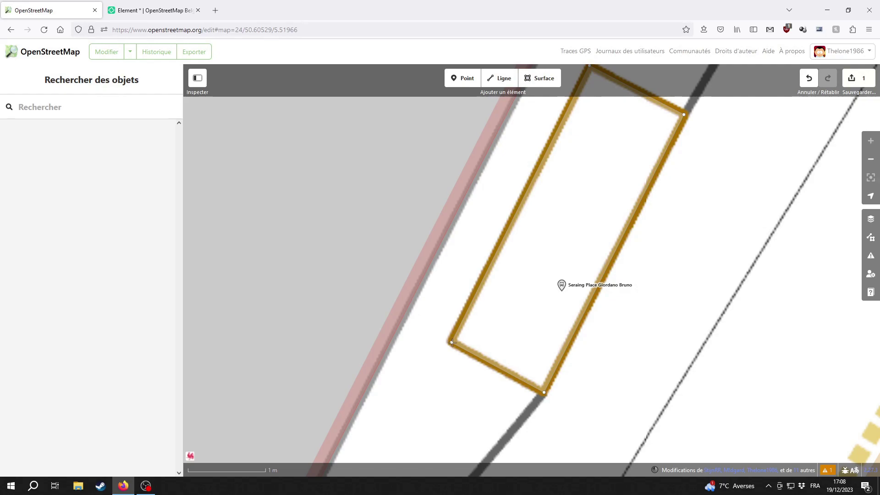
pyautogui.click(464, 318)
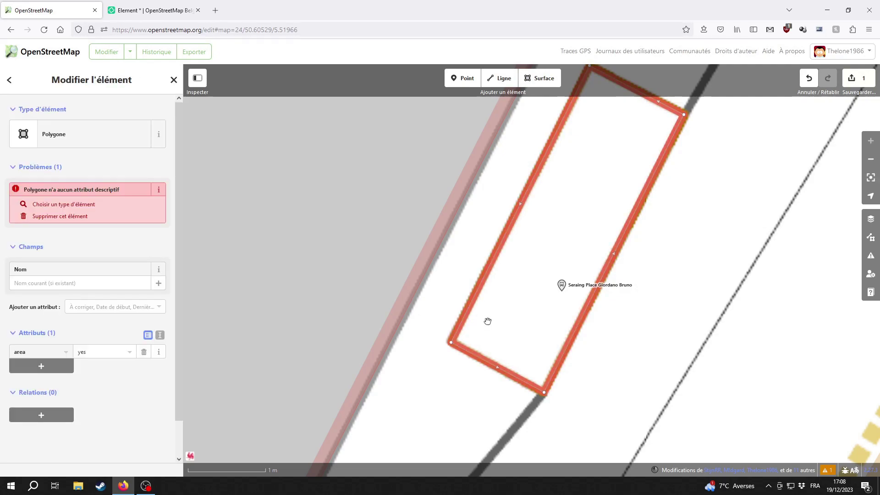
pyautogui.scroll(-2, 596, 339)
# Make the new area an Abri de transport en commun by searching 'abri'.
pyautogui.click(69, 203)
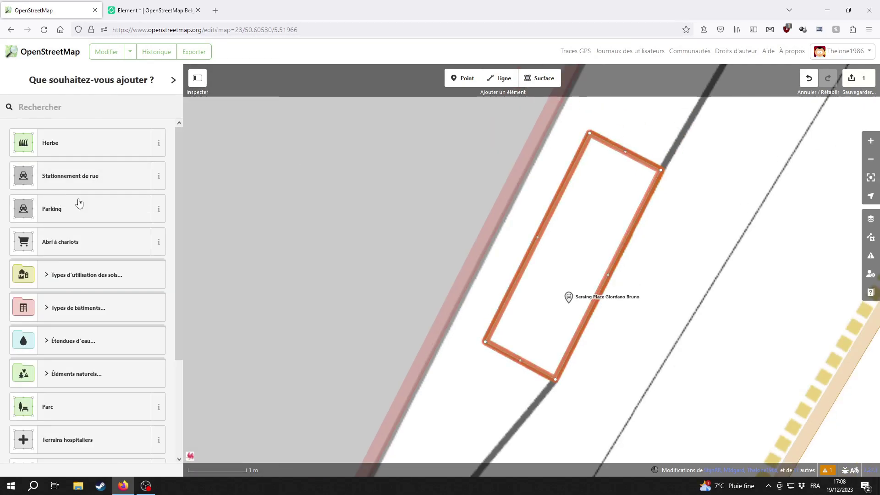
pyautogui.write('abri')
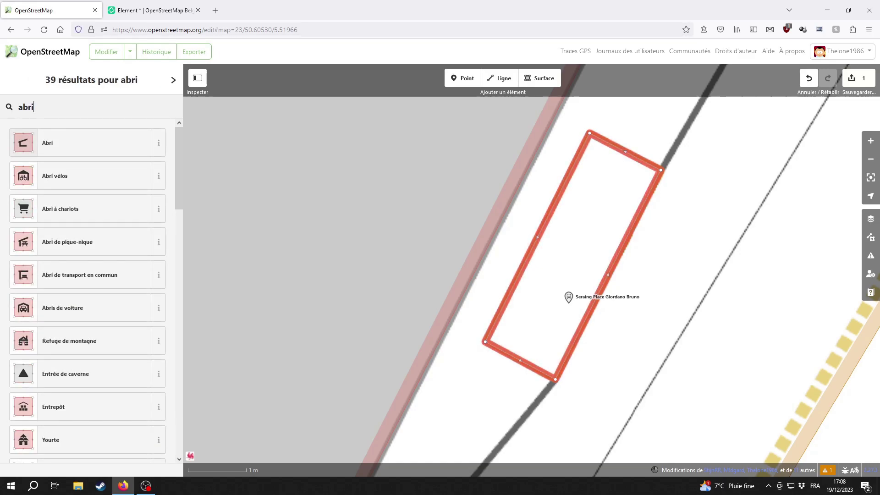
pyautogui.click(94, 278)
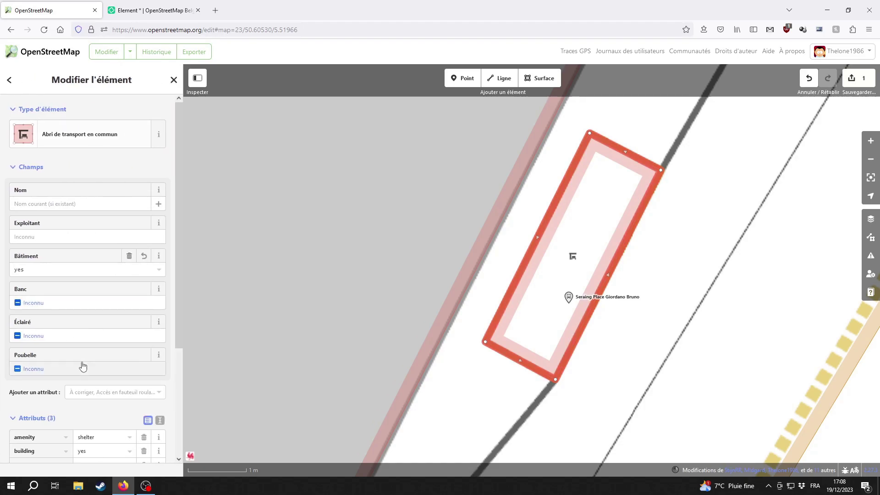
pyautogui.scroll(-3, 5, 294)
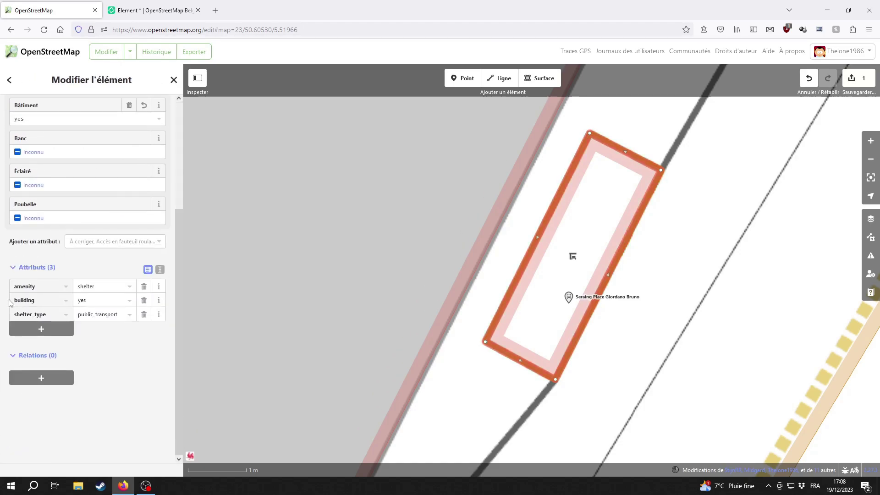
pyautogui.scroll(3, 87, 348)
pyautogui.scroll(-2, 88, 357)
pyautogui.scroll(2, 53, 412)
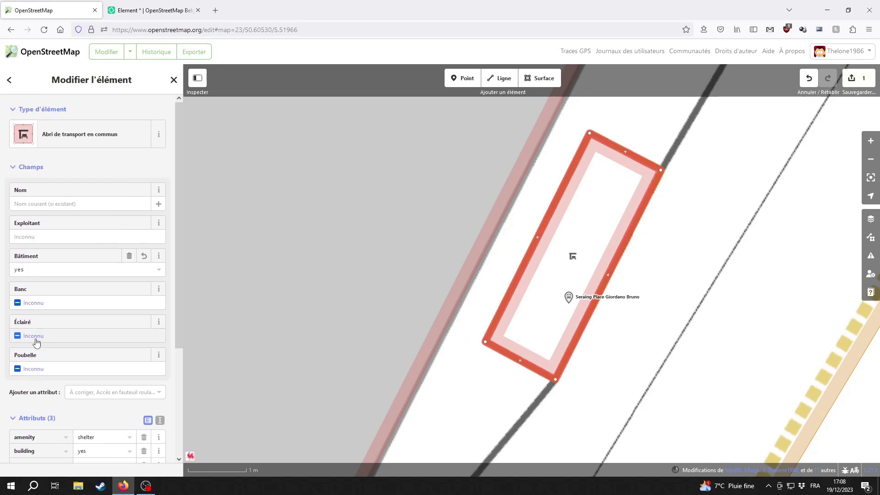
# Mark the bus stop as having a shelter and the shelter area as having a bench.
pyautogui.click(571, 295)
pyautogui.click(37, 410)
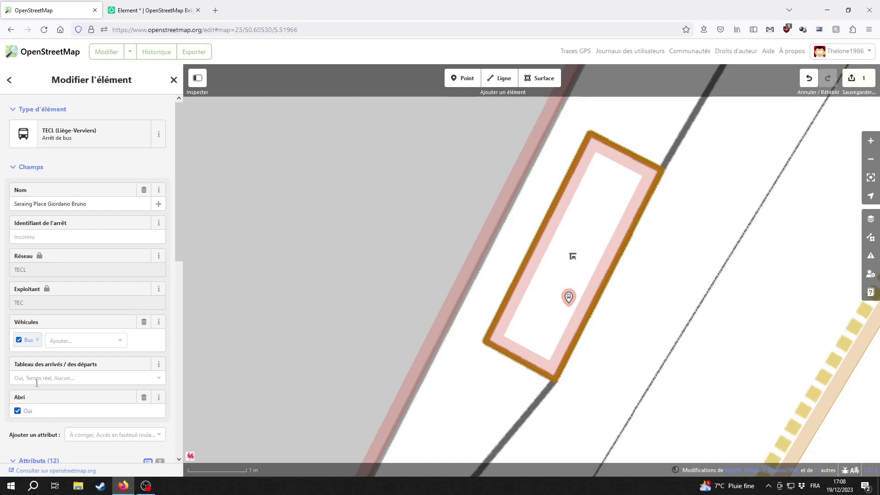
pyautogui.click(504, 334)
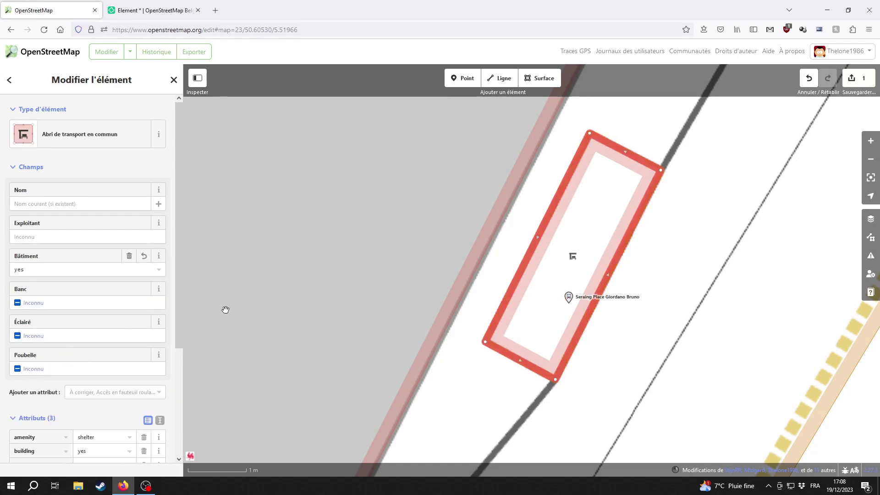
pyautogui.click(43, 306)
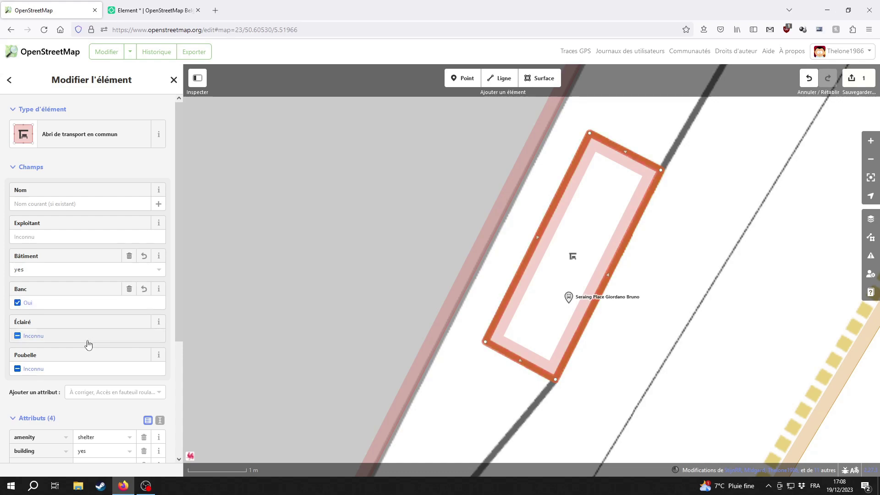
# Add the Banc field to the Seraing Place Giordano Bruno stop and set it to Oui.
pyautogui.click(568, 297)
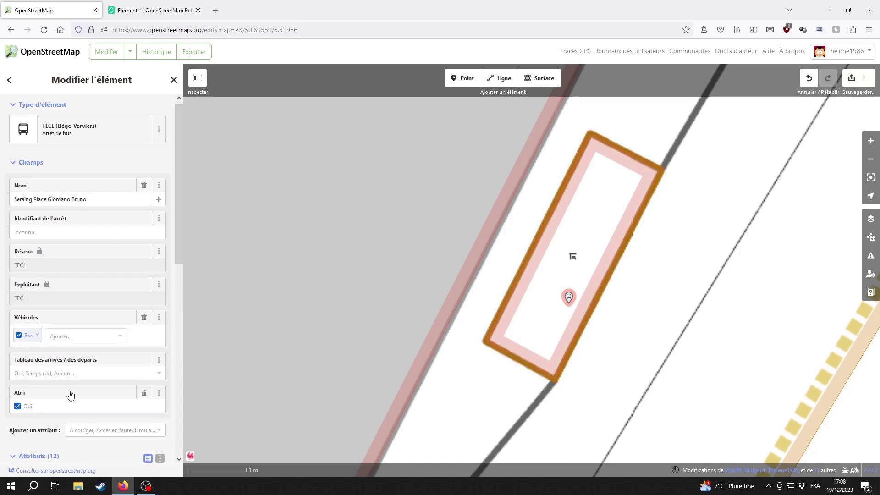
pyautogui.scroll(-2, 103, 341)
pyautogui.click(104, 347)
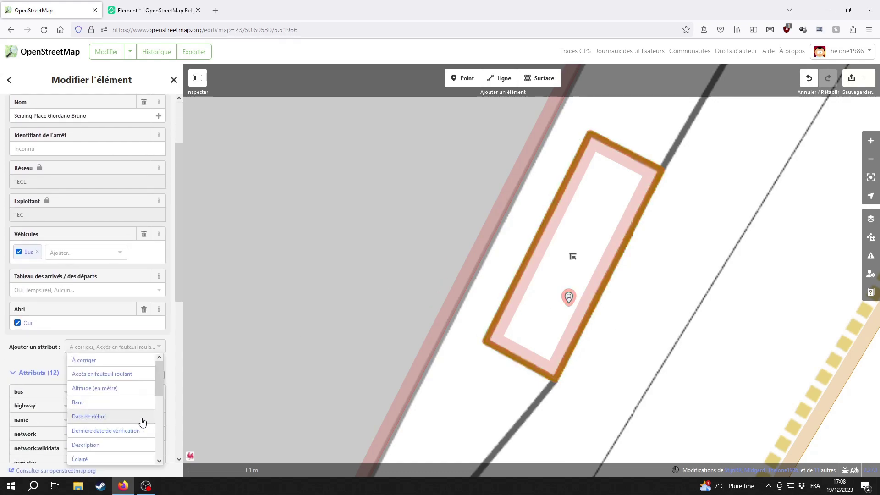
pyautogui.click(112, 403)
pyautogui.click(61, 355)
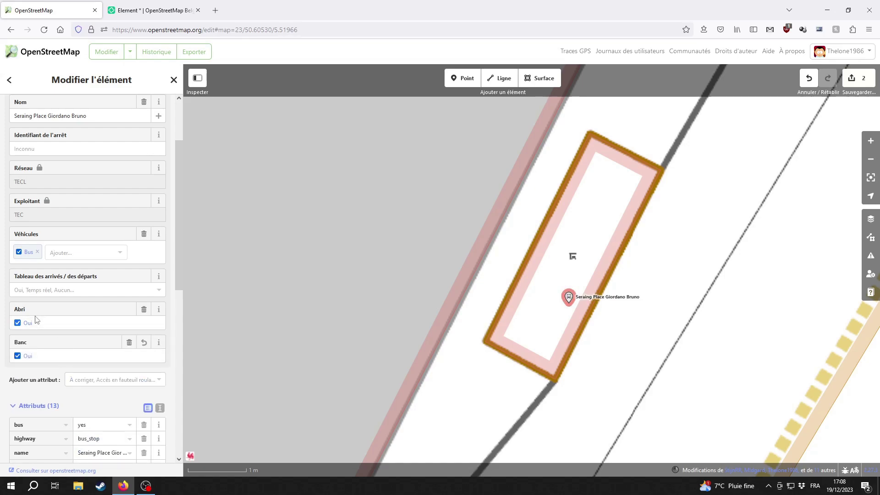
pyautogui.click(565, 323)
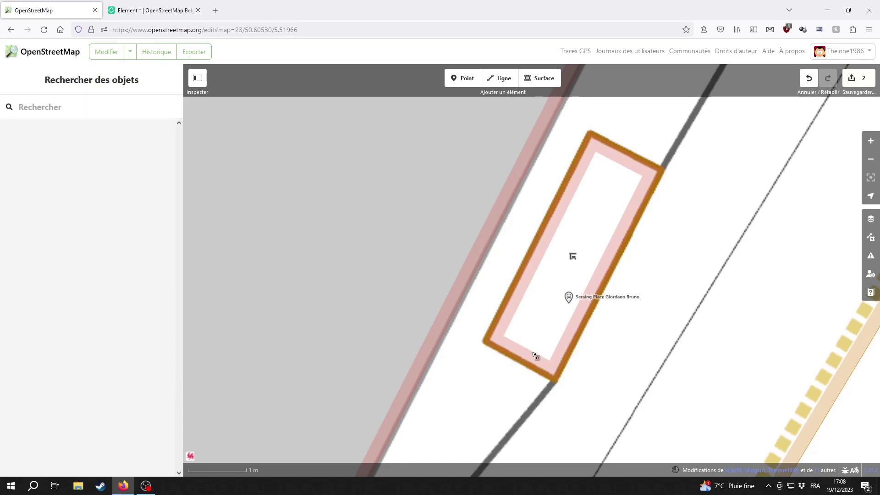
# Move the Place Giordano Bruno bus stop just below the shelter area's bottom corner.
pyautogui.moveTo(494, 285); pyautogui.dragTo(430, 167)
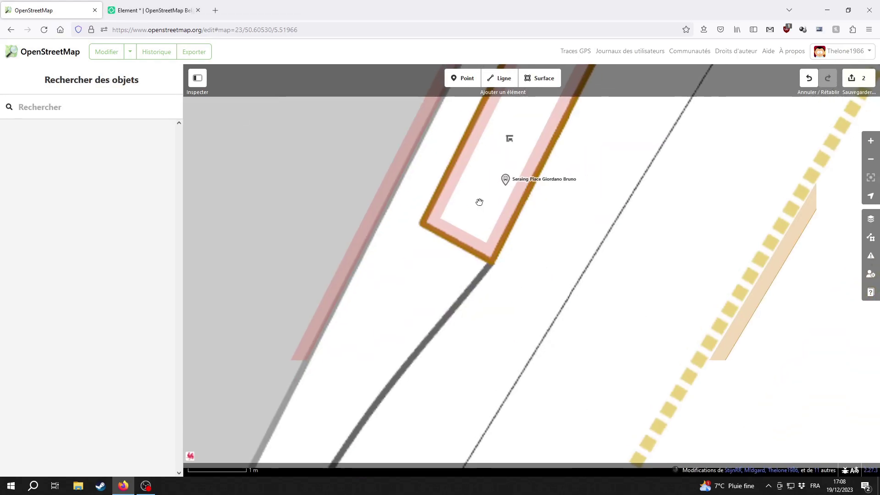
pyautogui.click(505, 179)
pyautogui.moveTo(505, 179); pyautogui.dragTo(500, 278)
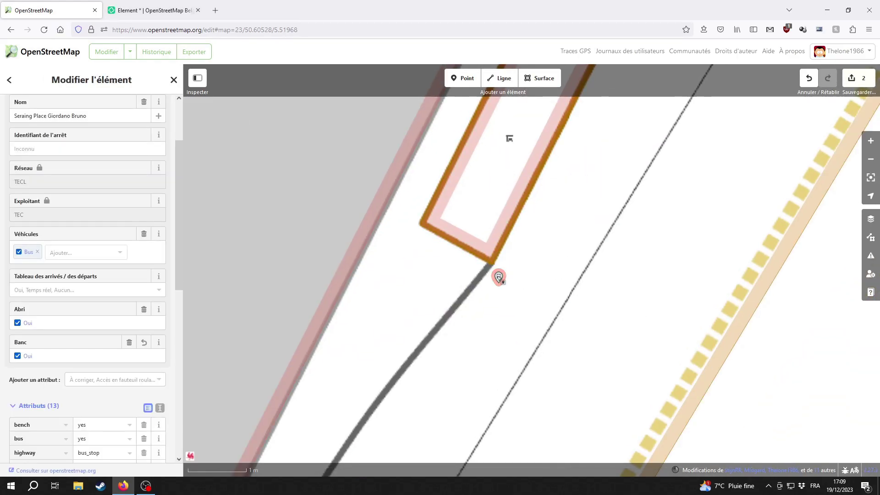
pyautogui.click(466, 229)
pyautogui.moveTo(480, 197); pyautogui.dragTo(478, 276)
# Mark the shelter area as not lit and without a waste bin.
pyautogui.click(19, 248)
pyautogui.click(20, 247)
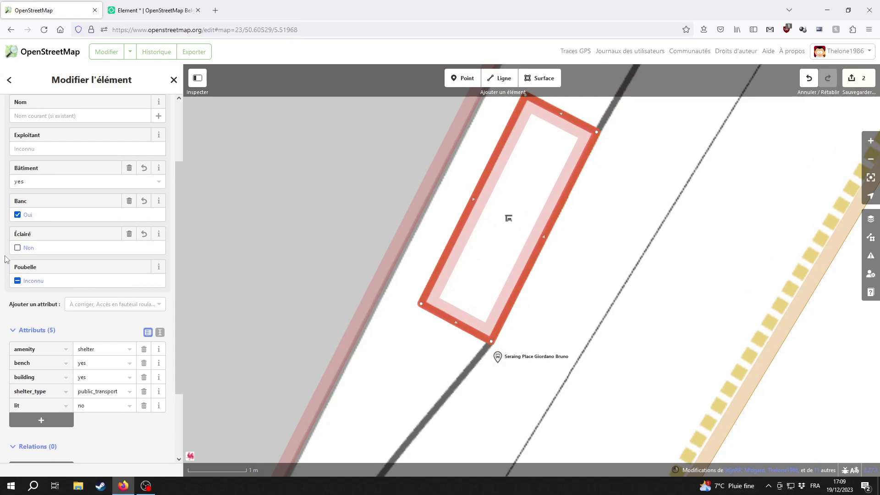
pyautogui.click(34, 281)
pyautogui.click(34, 281)
pyautogui.click(532, 349)
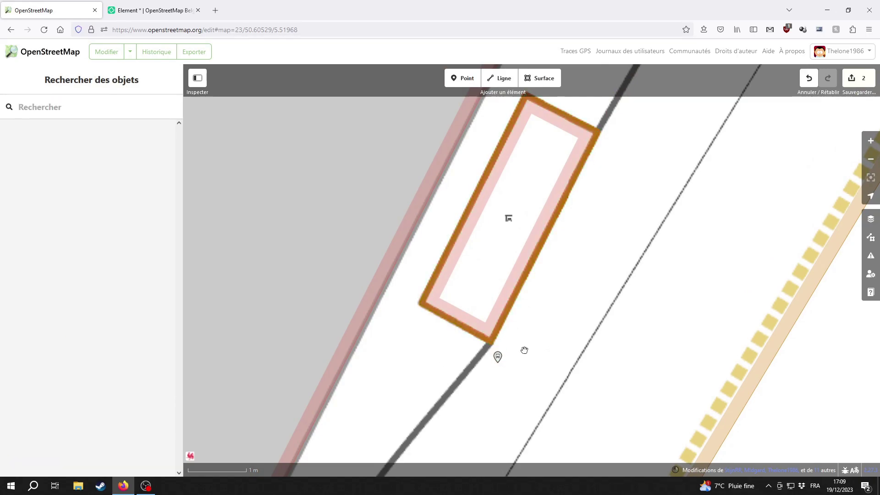
# Confirm the bus stop is tagged with a bench.
pyautogui.click(498, 357)
pyautogui.click(17, 356)
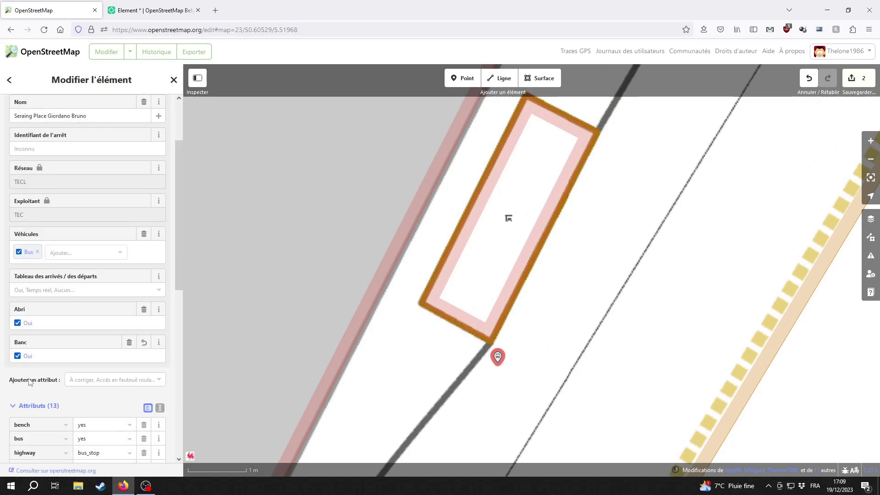
pyautogui.scroll(2, 41, 375)
pyautogui.click(459, 281)
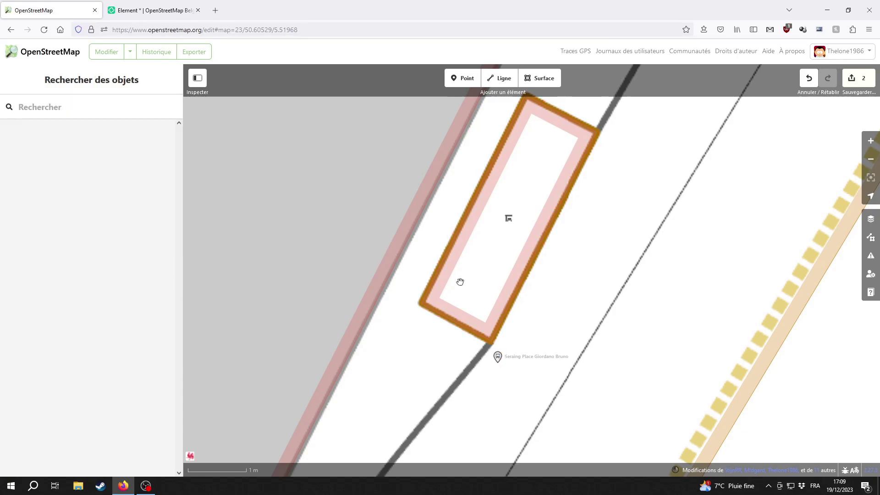
# Browse the extra-field lists of the shelter and the stop without adding anything.
pyautogui.click(452, 261)
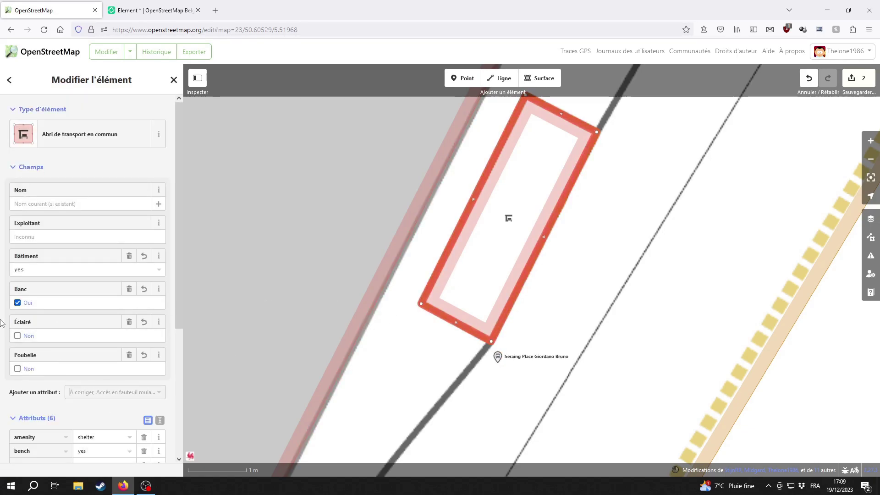
pyautogui.click(114, 392)
pyautogui.scroll(-2, 114, 367)
pyautogui.scroll(-3, 123, 378)
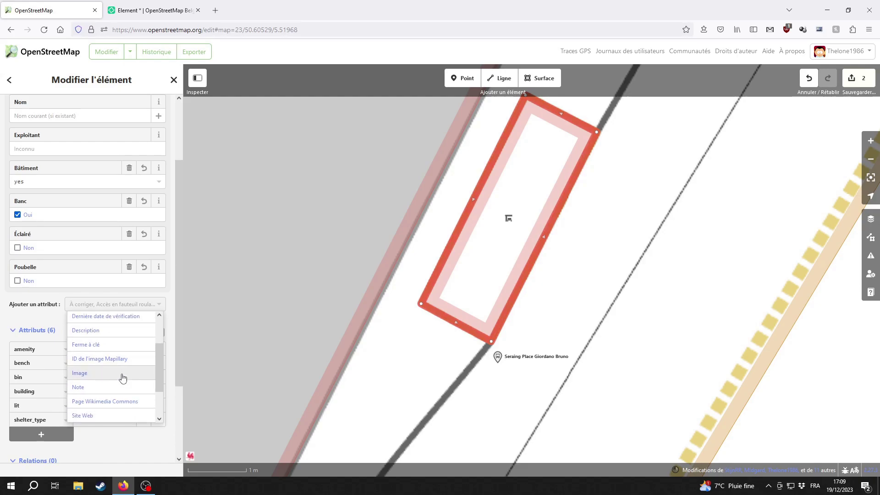
pyautogui.scroll(3, 124, 385)
pyautogui.scroll(-4, 125, 394)
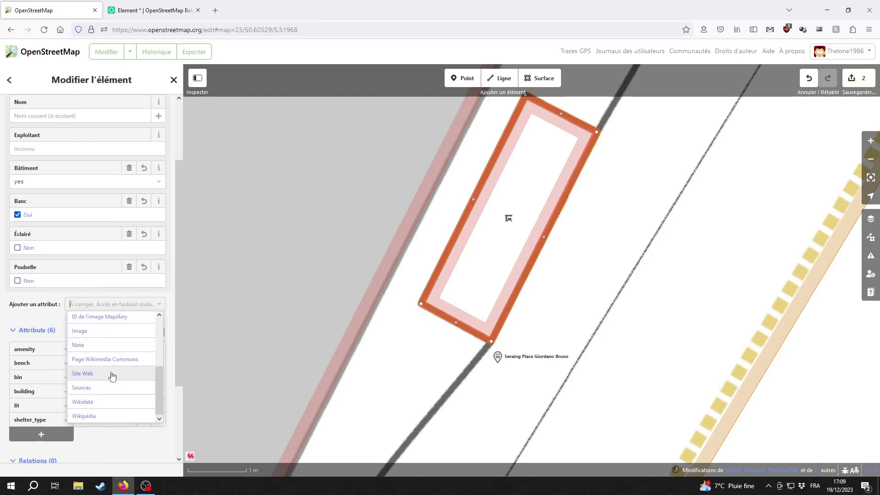
pyautogui.click(62, 289)
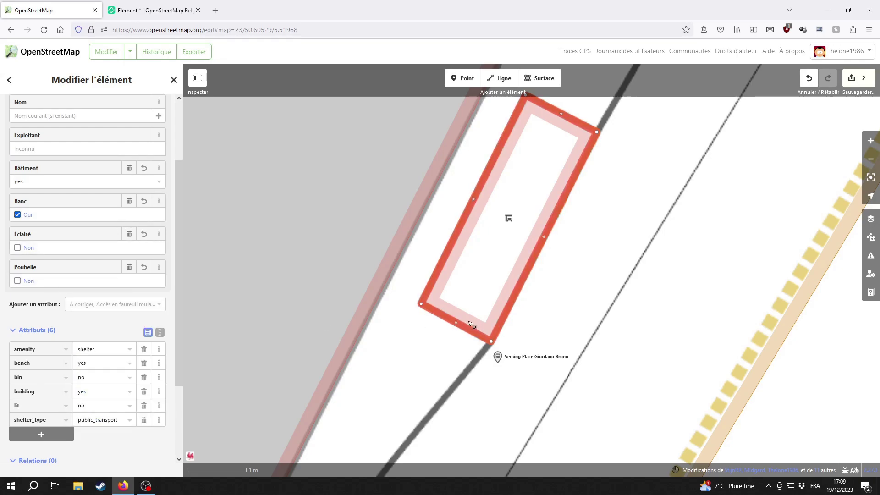
pyautogui.click(498, 356)
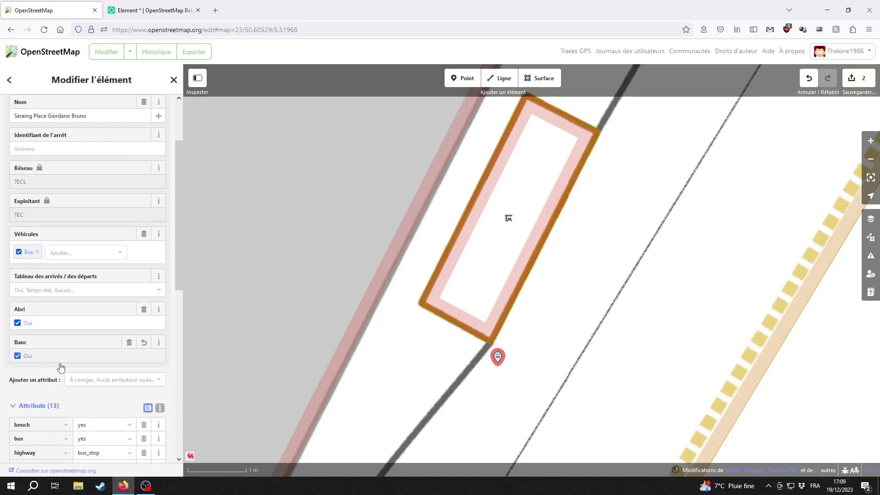
pyautogui.click(94, 380)
pyautogui.scroll(-2, 124, 443)
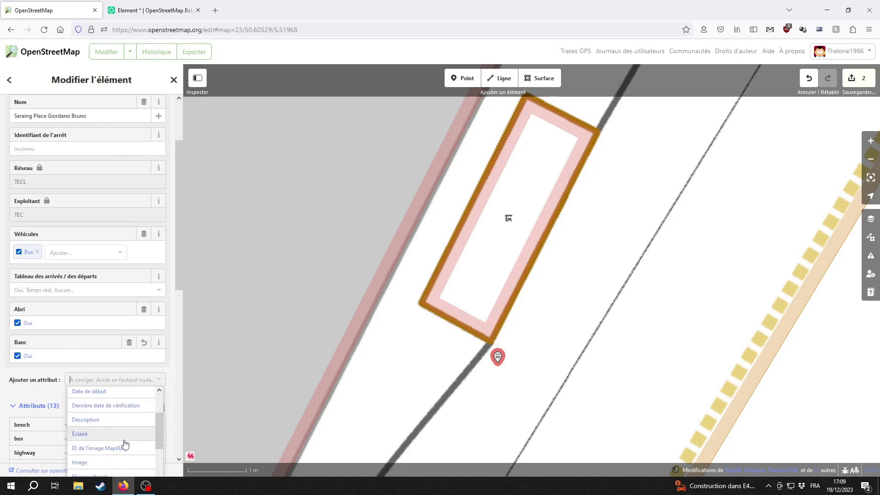
pyautogui.click(479, 304)
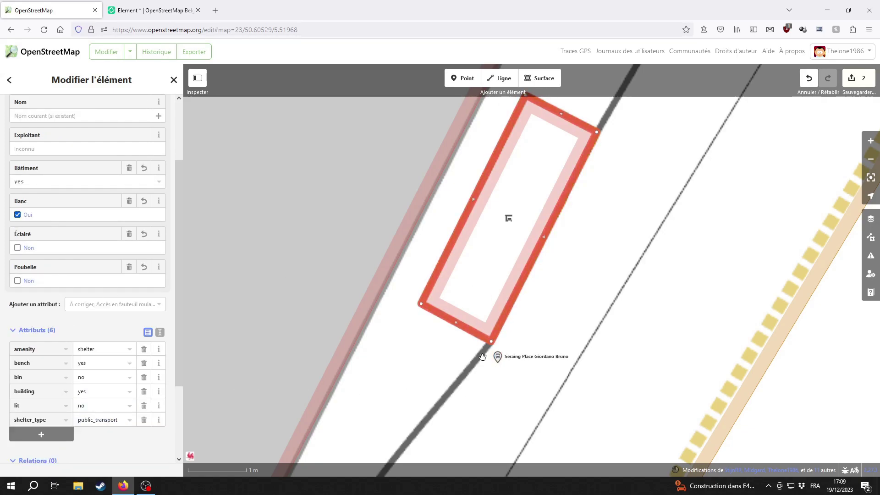
# Add the Éclairé field to the Place Giordano Bruno bus stop and set its value.
pyautogui.click(497, 356)
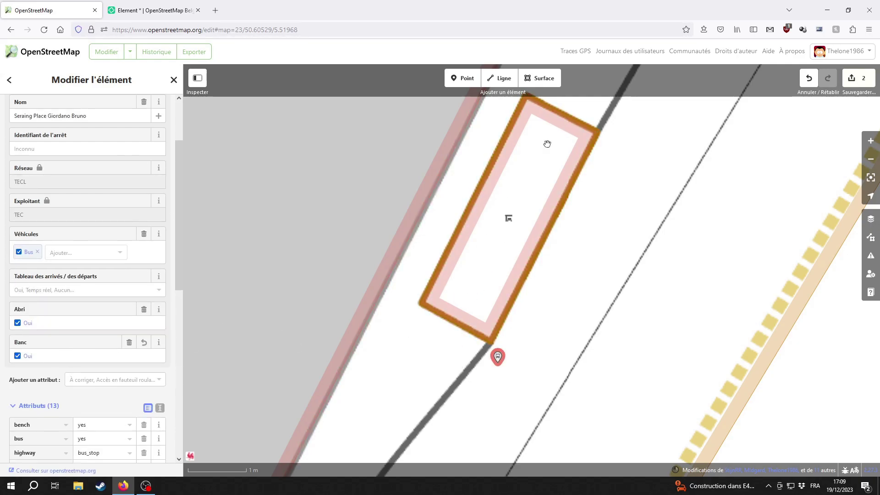
pyautogui.click(121, 385)
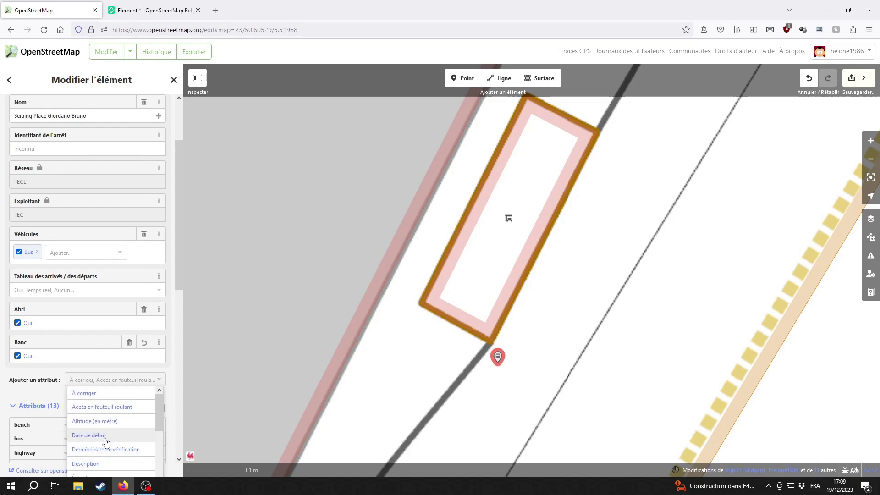
pyautogui.scroll(-2, 112, 437)
pyautogui.click(112, 437)
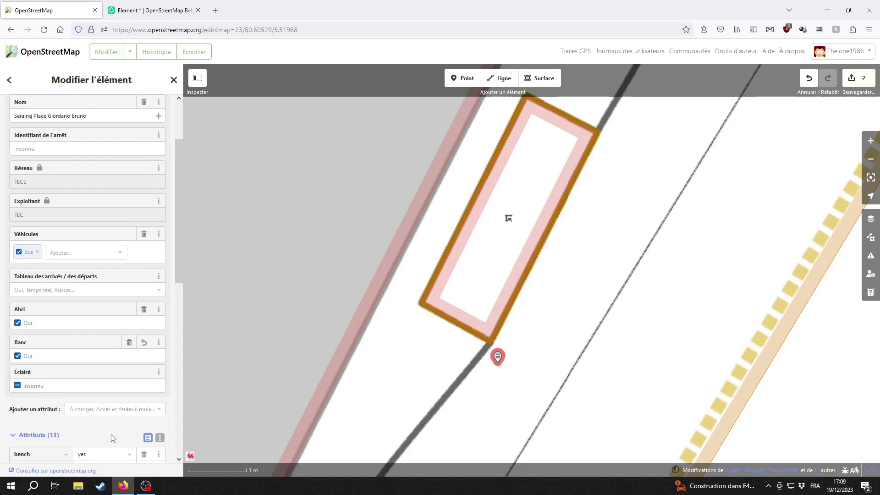
pyautogui.click(18, 388)
pyautogui.click(18, 389)
# Compare the shelter area's tags with those of the bus stop.
pyautogui.click(472, 326)
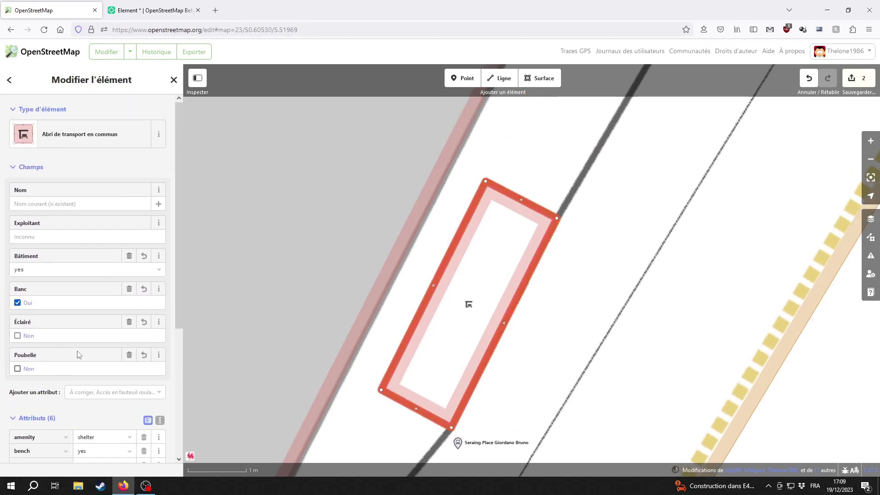
pyautogui.click(468, 304)
pyautogui.scroll(-2, 472, 305)
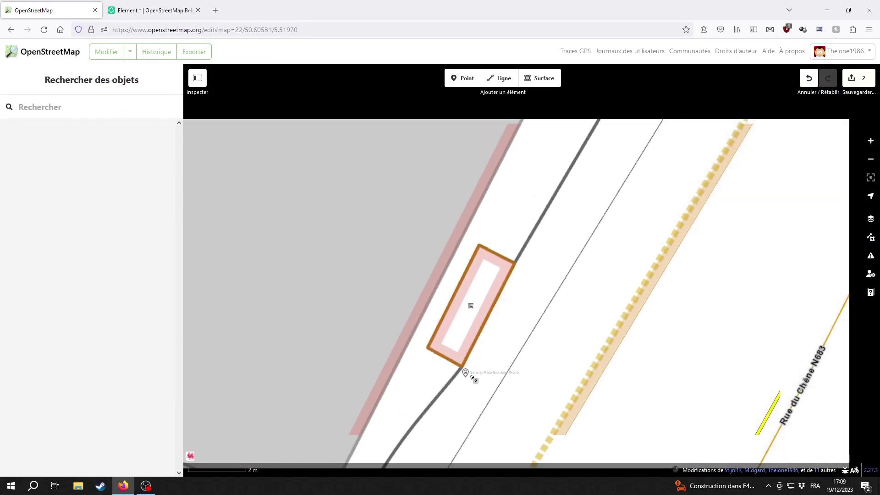
pyautogui.click(467, 371)
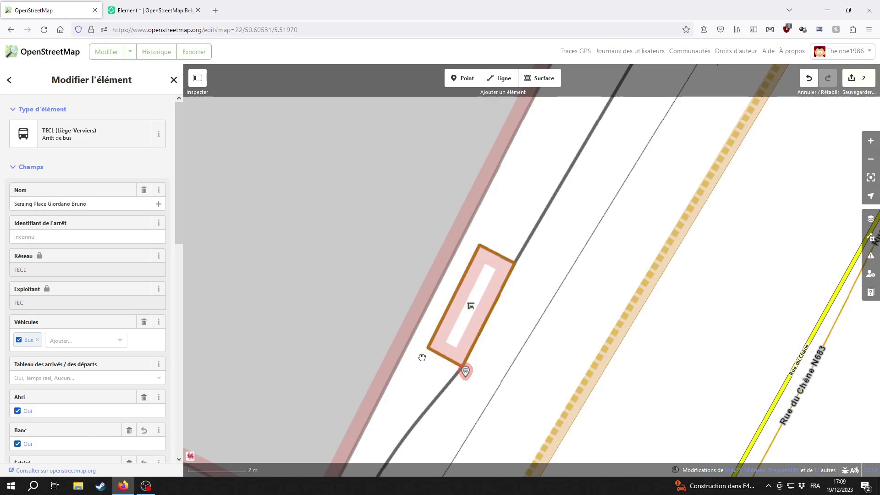
pyautogui.click(447, 353)
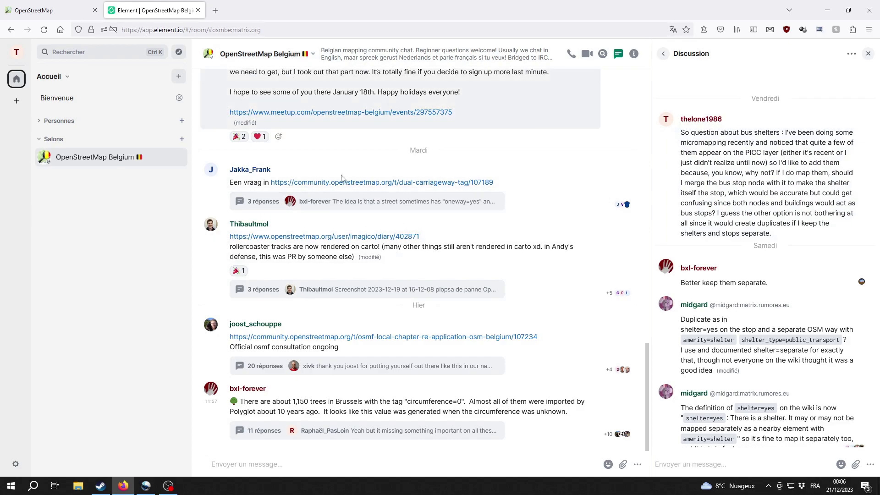
# Read the original bus shelter question in the OpenStreetMap Belgium room thread.
pyautogui.click(248, 29)
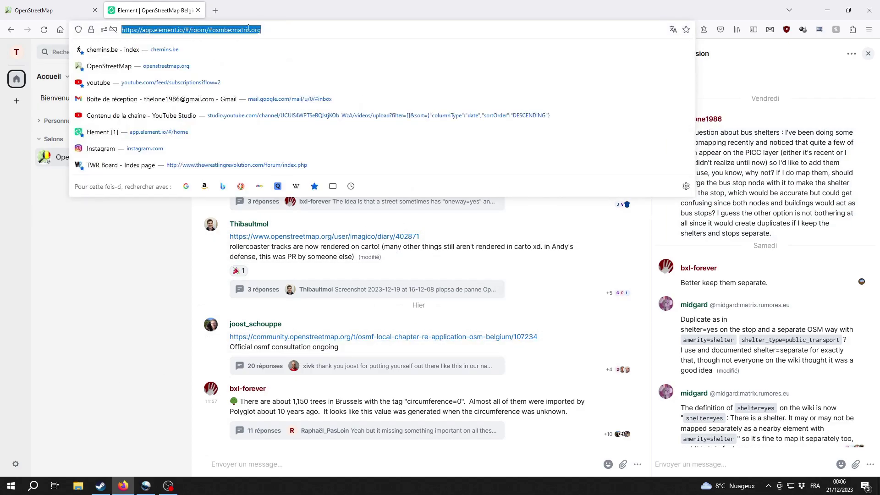
pyautogui.click(136, 259)
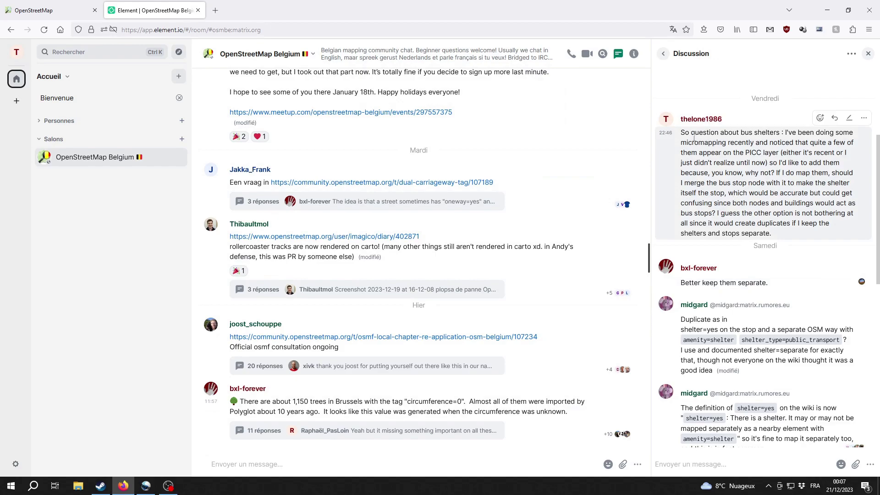
pyautogui.moveTo(688, 136); pyautogui.dragTo(799, 173)
pyautogui.click(740, 182)
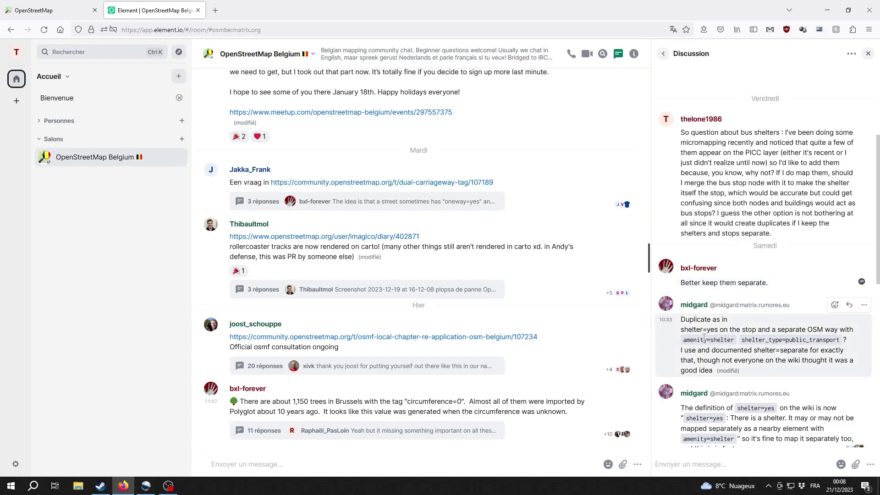
# Read the replies, highlighting shelter=separate and the wiki's shelter=yes definition.
pyautogui.scroll(-2, 718, 339)
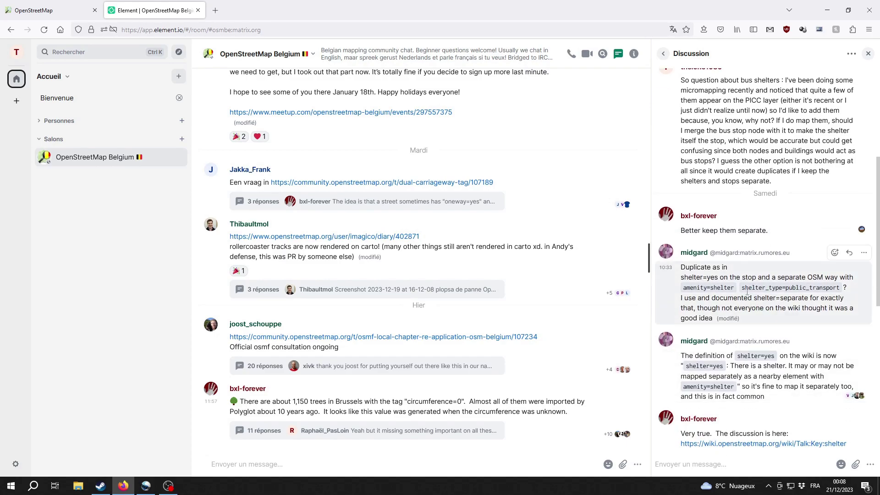
pyautogui.moveTo(754, 298); pyautogui.dragTo(810, 298)
pyautogui.click(793, 298)
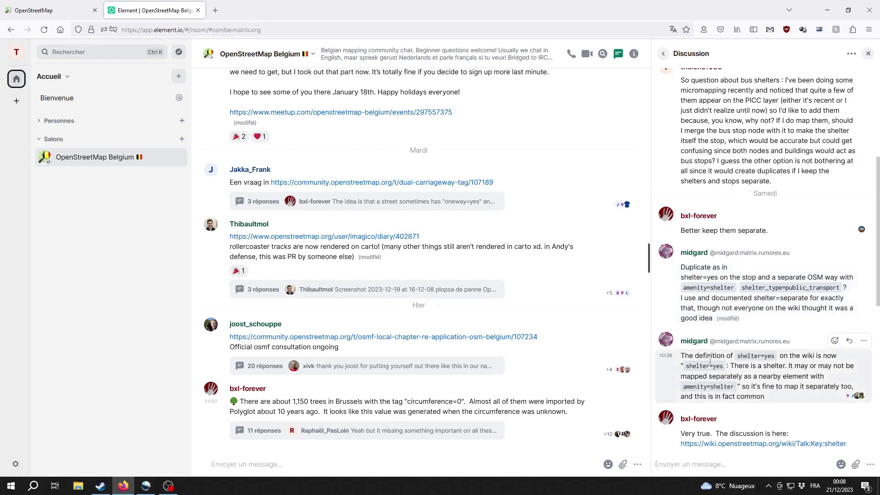
pyautogui.moveTo(710, 360); pyautogui.dragTo(777, 394)
pyautogui.click(777, 395)
pyautogui.scroll(-2, 768, 380)
pyautogui.moveTo(742, 304); pyautogui.dragTo(797, 304)
pyautogui.click(764, 317)
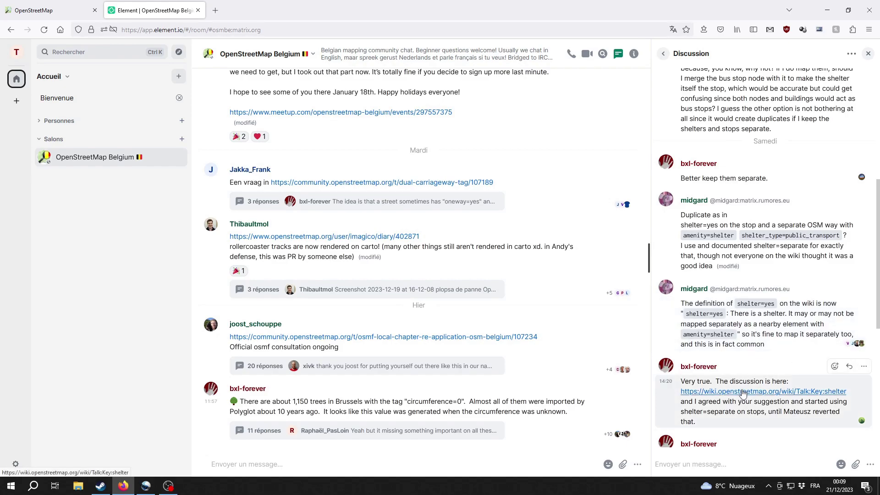
# Finish the thread, then return to the OpenStreetMap map panned toward Rue Laplace.
pyautogui.scroll(-3, 745, 385)
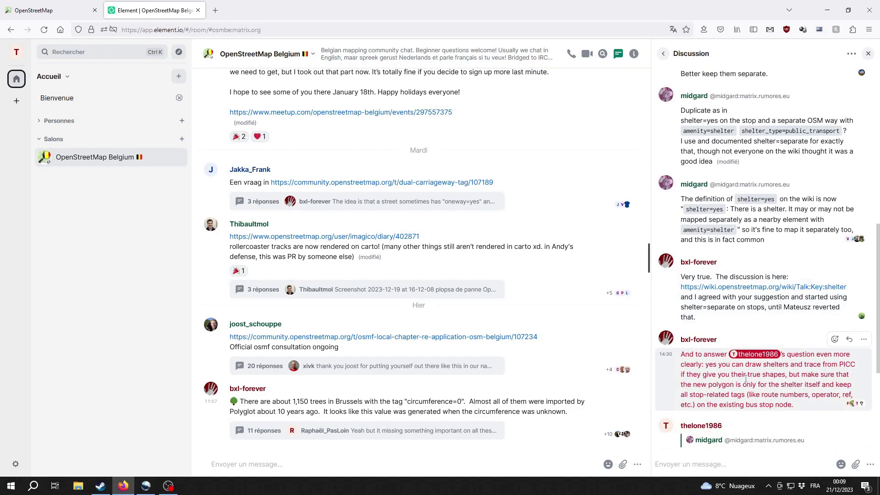
pyautogui.scroll(-3, 746, 378)
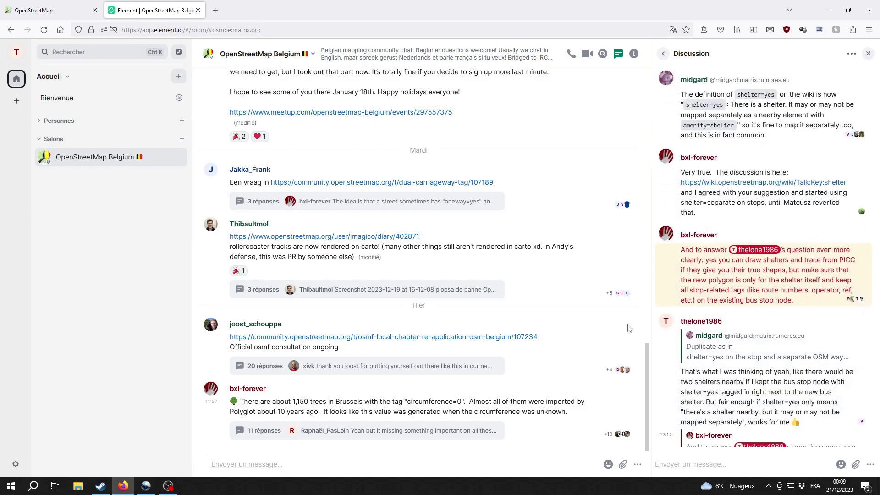
pyautogui.click(50, 11)
pyautogui.moveTo(357, 331); pyautogui.dragTo(410, 346)
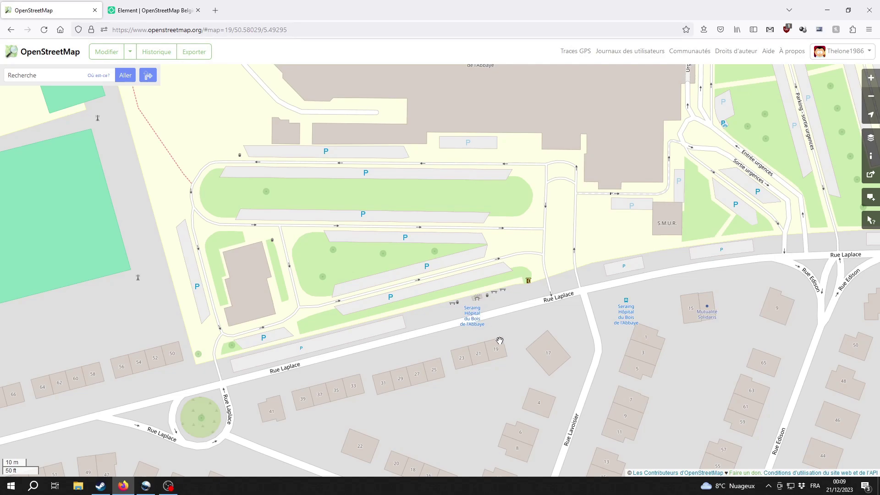
# Open Rue Laplace in iD and inspect the Hôpital du Bois de l'Abbaye stop and shelter tags.
pyautogui.click(106, 52)
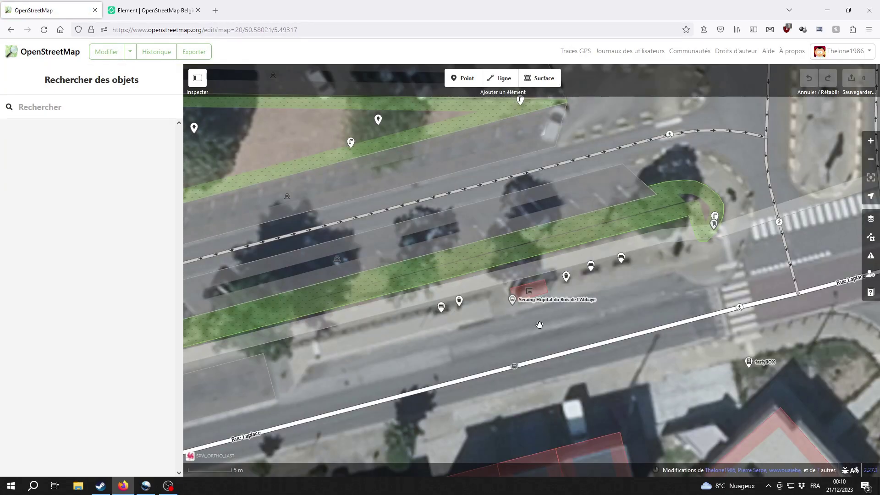
pyautogui.click(530, 292)
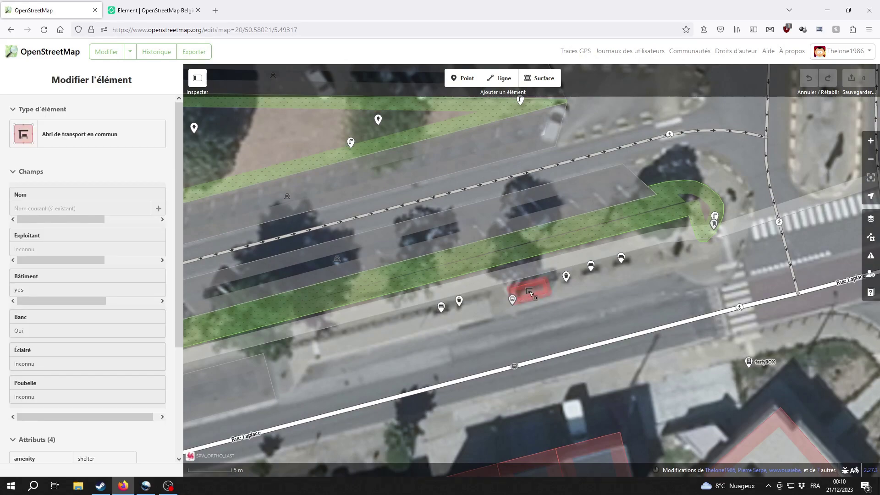
pyautogui.click(525, 317)
pyautogui.scroll(2, 523, 313)
pyautogui.click(505, 303)
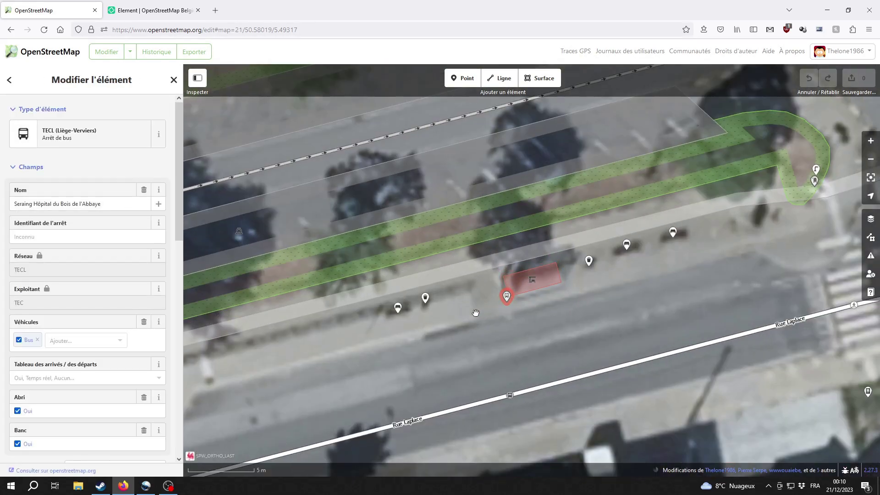
pyautogui.scroll(-2, 45, 392)
pyautogui.click(560, 279)
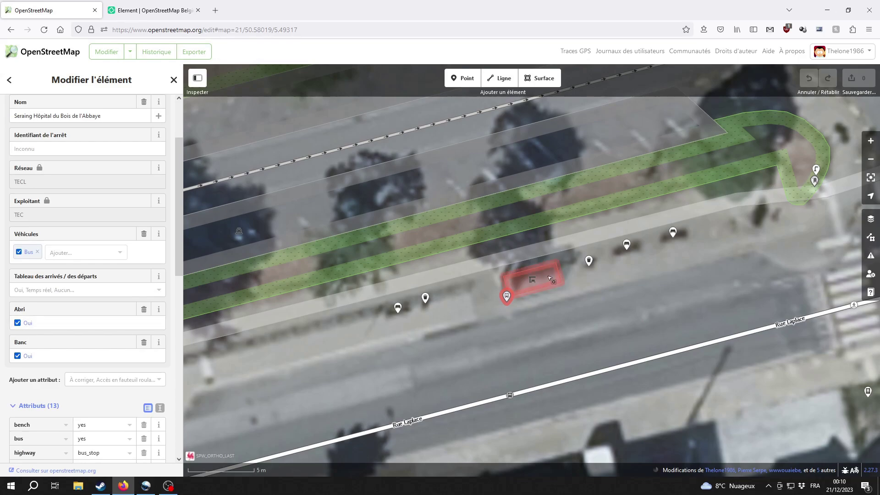
pyautogui.click(506, 296)
pyautogui.click(508, 348)
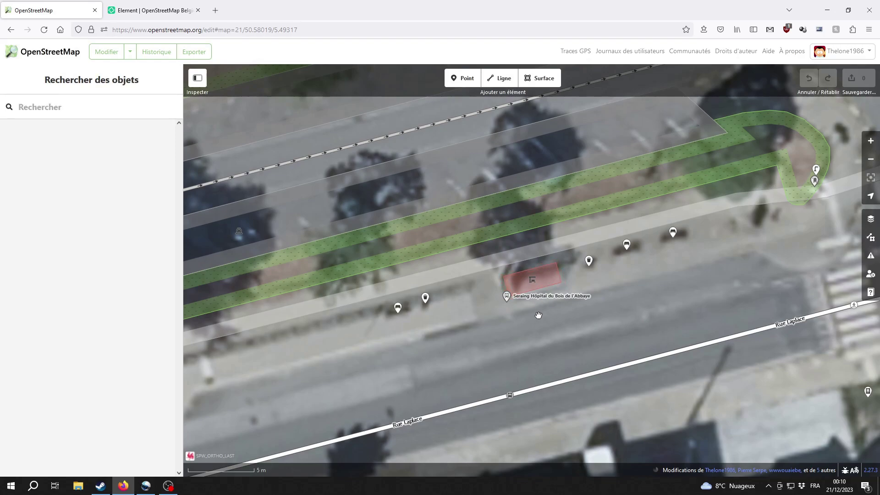
pyautogui.click(536, 287)
pyautogui.click(503, 338)
# Inspect the nearby benches, the shelter area and the Hôpital du Bois de l'Abbaye stop.
pyautogui.click(398, 309)
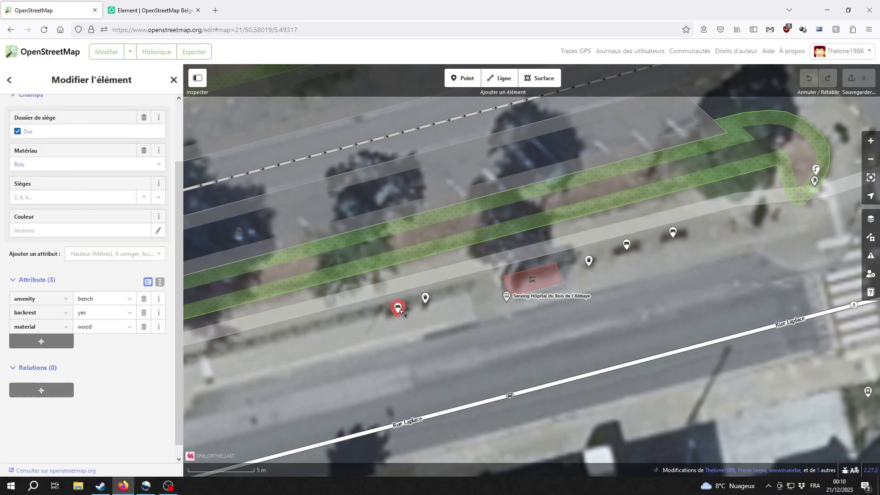
pyautogui.scroll(3, 104, 241)
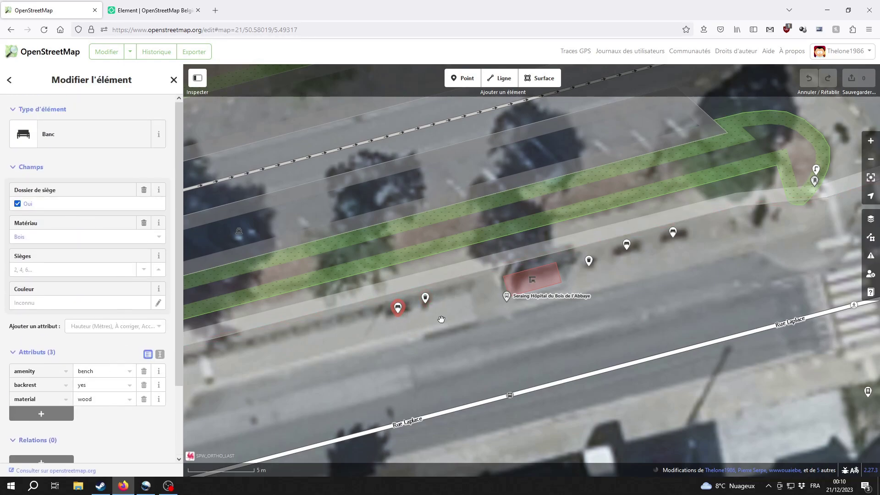
pyautogui.click(629, 247)
pyautogui.keyDown('shift'); pyautogui.click(678, 235); pyautogui.keyUp('shift')
pyautogui.click(589, 305)
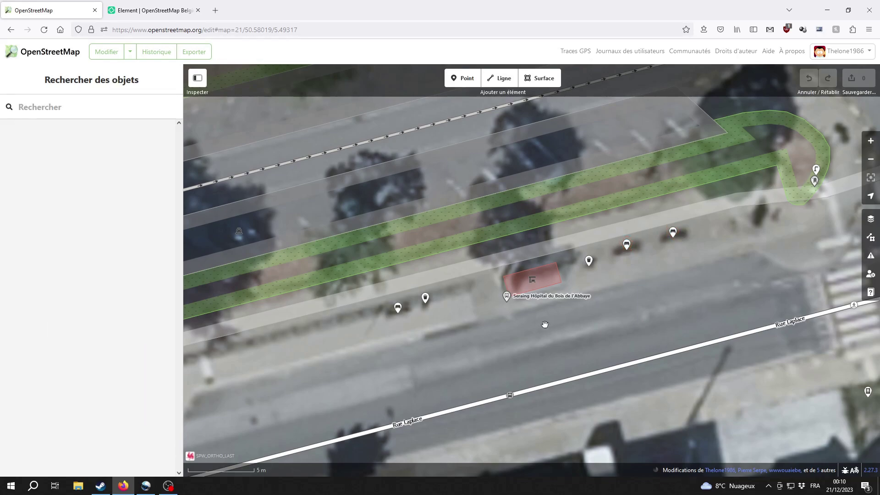
pyautogui.click(551, 282)
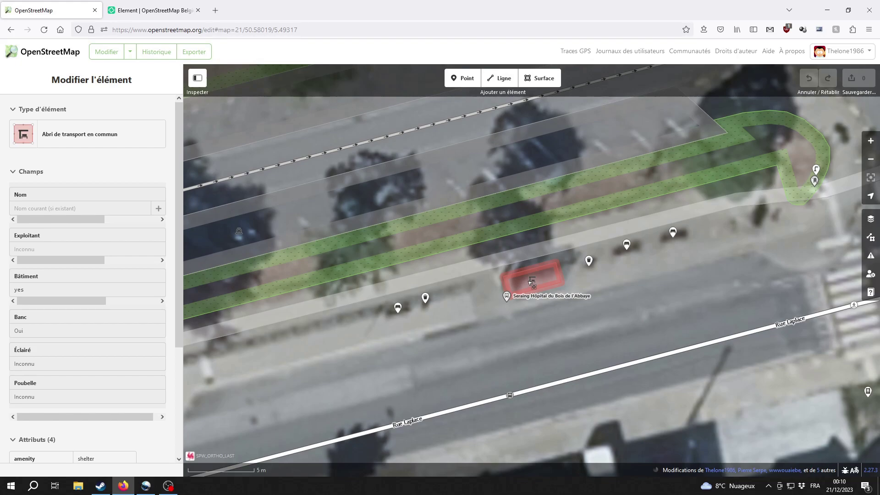
pyautogui.click(518, 293)
pyautogui.click(507, 296)
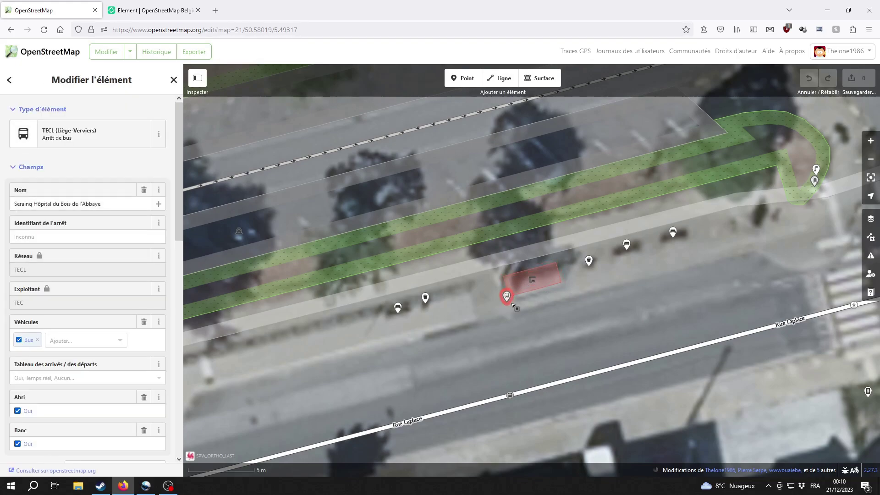
pyautogui.click(449, 323)
pyautogui.click(398, 308)
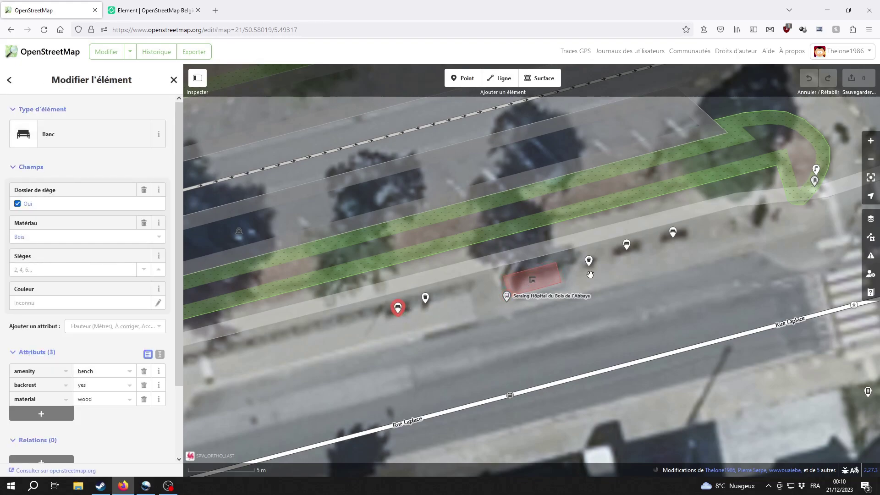
pyautogui.click(626, 246)
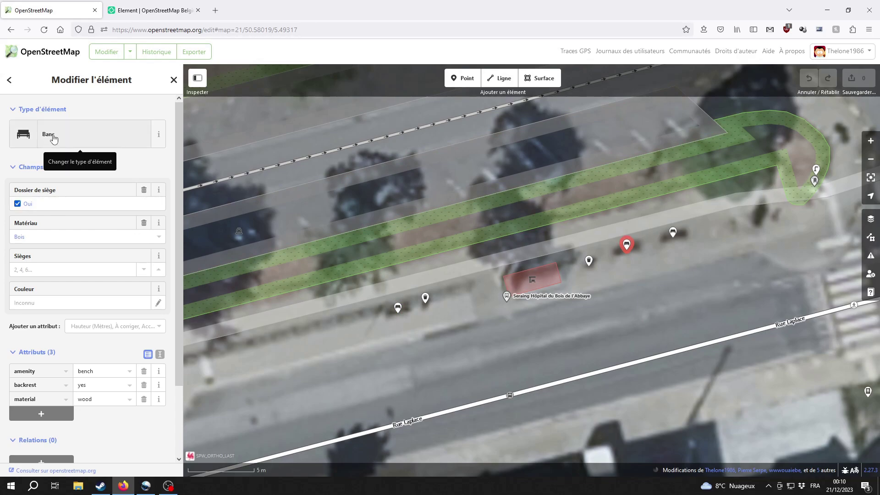
pyautogui.click(606, 321)
# Add the Poubelle field set to Oui on the Hôpital du Bois de l'Abbaye stop.
pyautogui.click(506, 304)
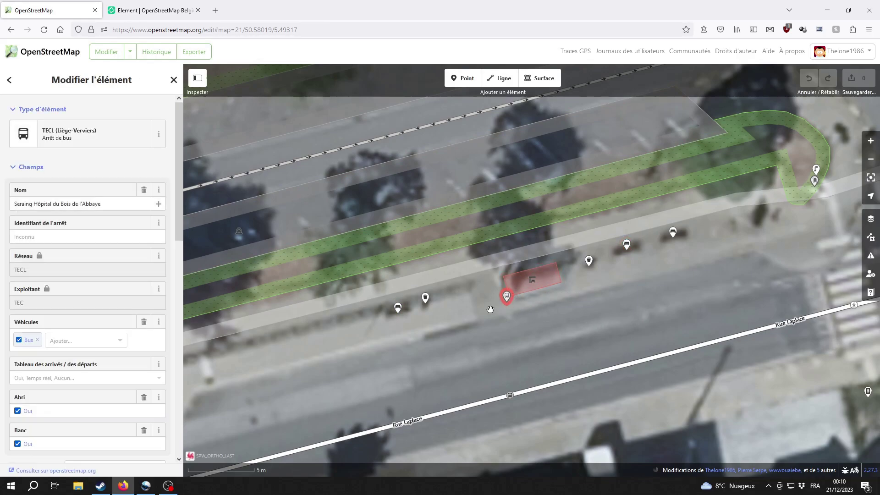
pyautogui.scroll(-3, 116, 338)
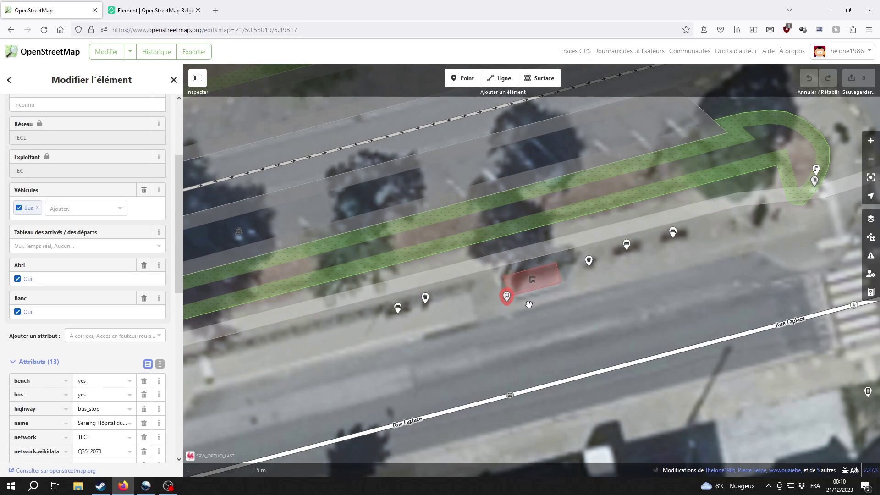
pyautogui.click(112, 336)
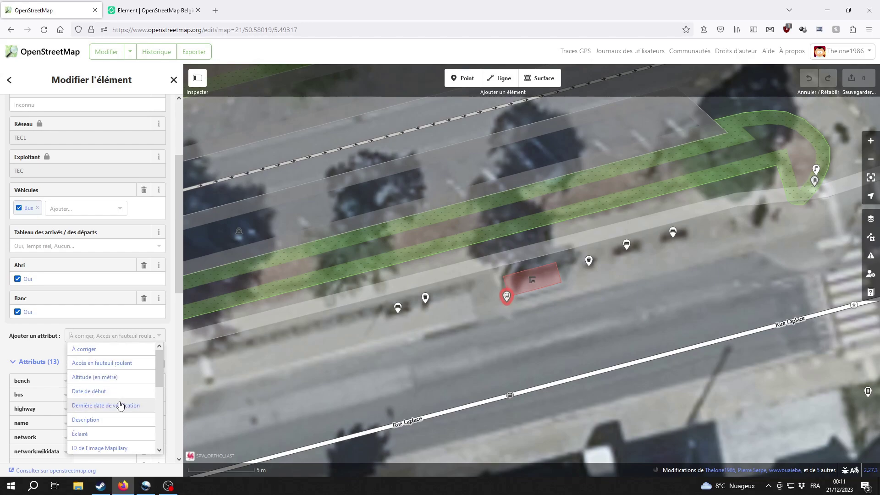
pyautogui.scroll(-5, 120, 405)
pyautogui.click(110, 416)
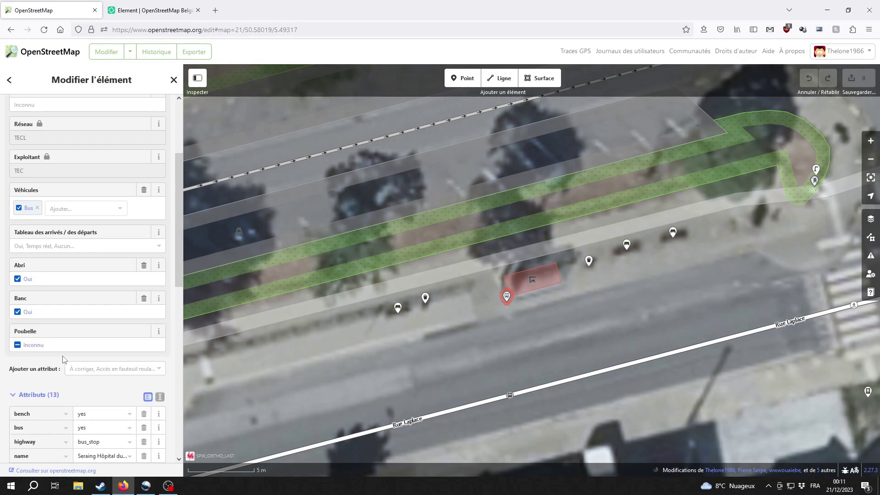
pyautogui.click(17, 344)
pyautogui.press('Escape')
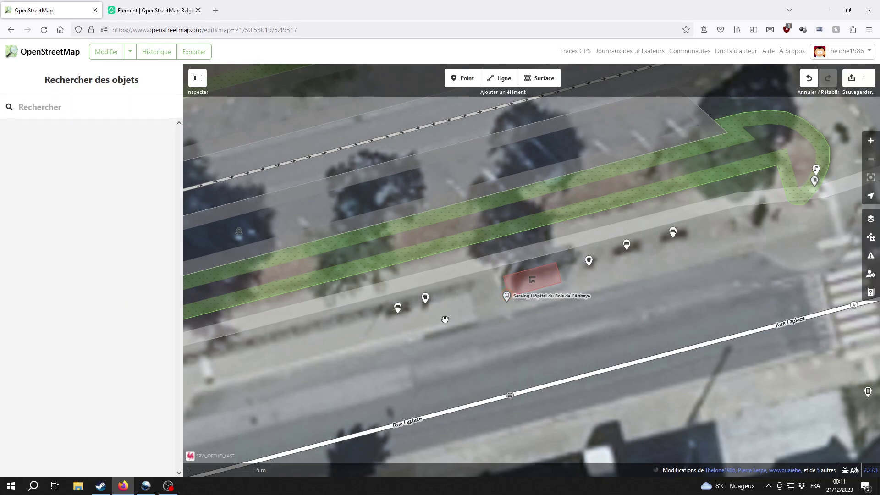
# Check the nearby waste baskets and tick Poubelle Oui on the shelter area.
pyautogui.click(424, 297)
pyautogui.click(589, 261)
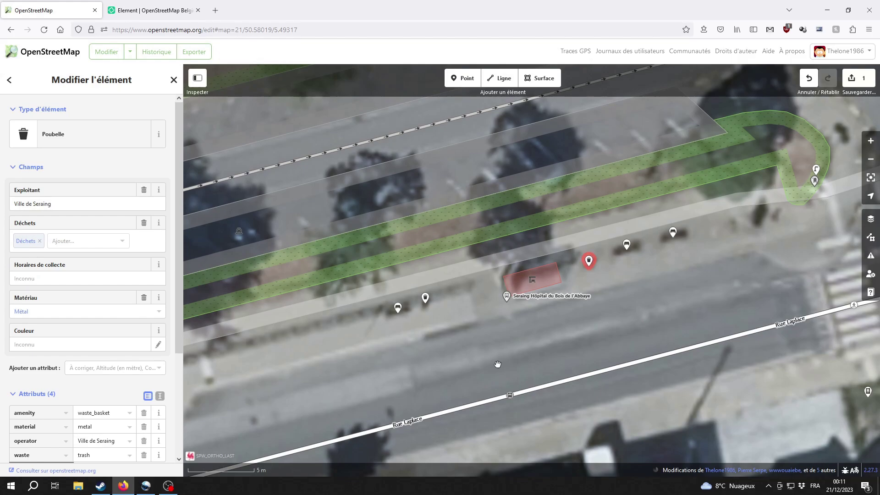
pyautogui.click(511, 334)
pyautogui.click(521, 283)
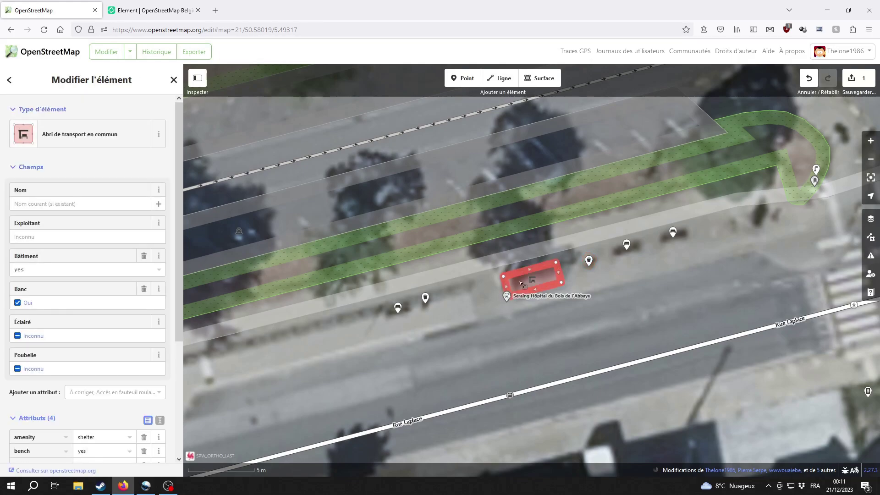
pyautogui.click(54, 371)
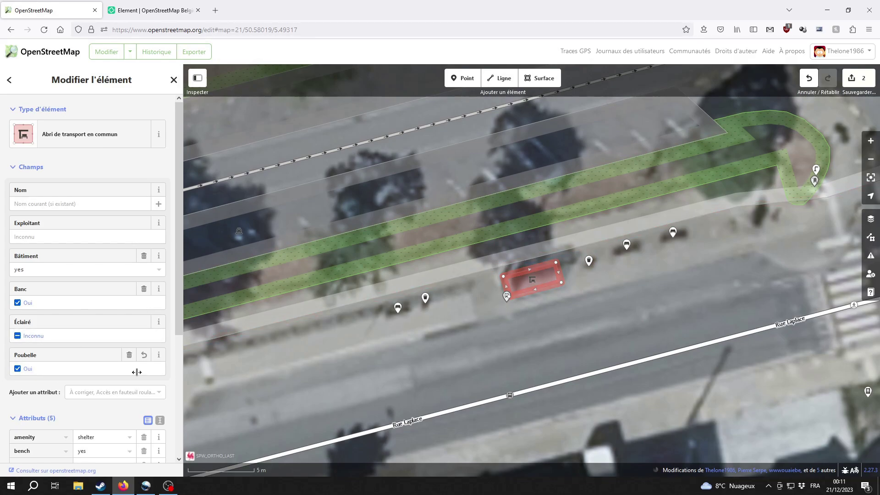
pyautogui.click(536, 308)
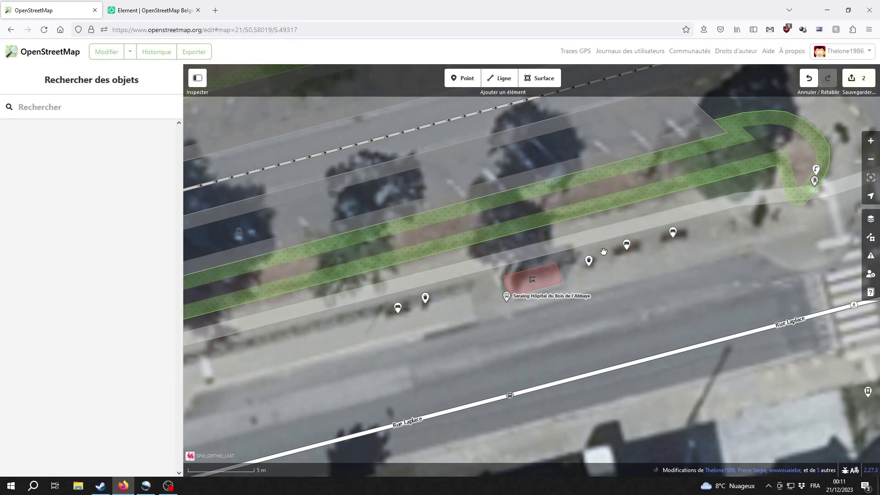
# Recheck the waste basket east of the shelter, then undo the waste basket edits.
pyautogui.click(589, 260)
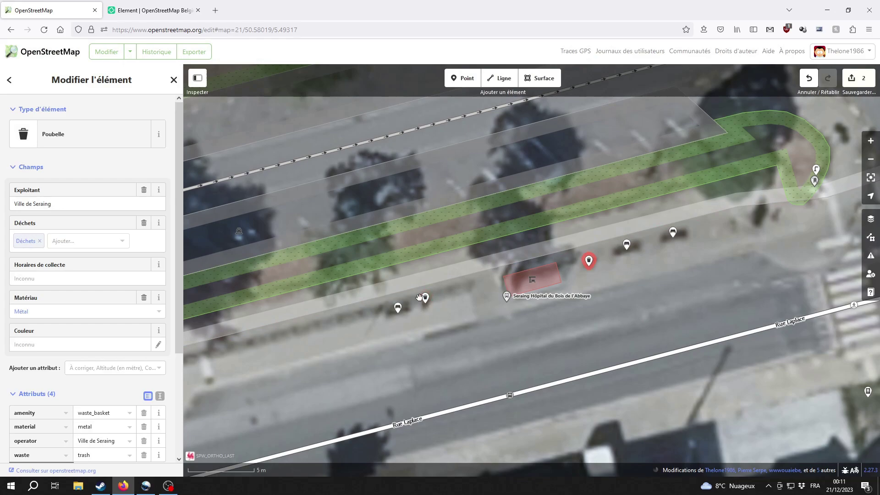
pyautogui.click(458, 320)
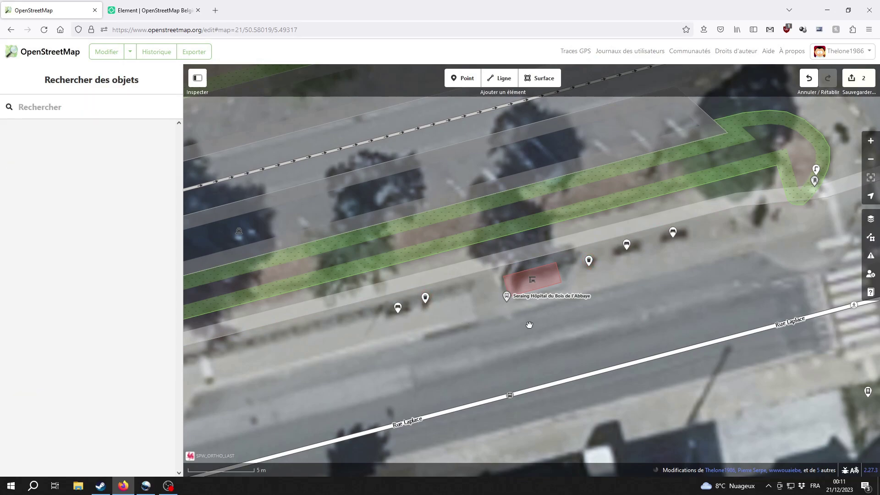
pyautogui.hotkey('ctrl', 'z')
pyautogui.hotkey('ctrl', 'z')
pyautogui.click(550, 264)
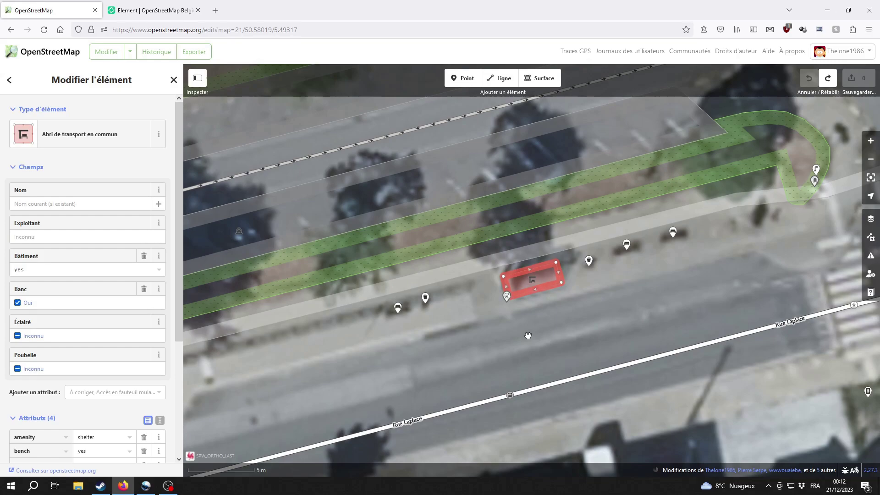
pyautogui.click(528, 336)
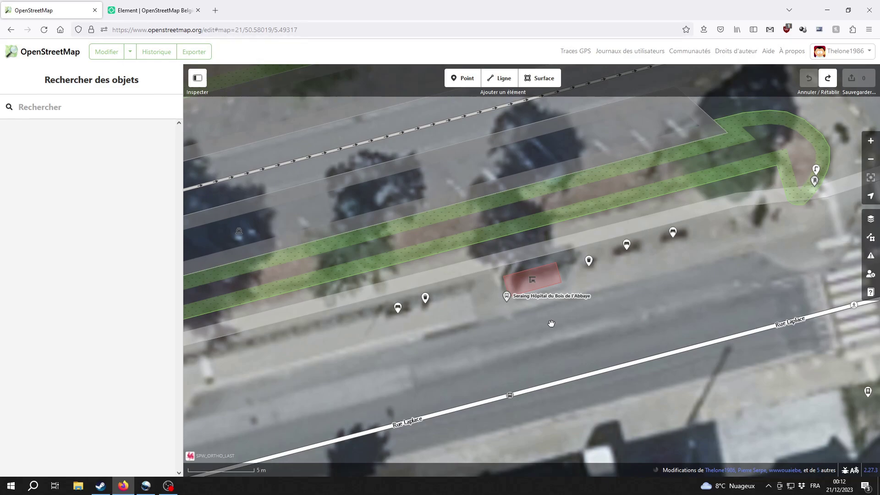
pyautogui.click(536, 290)
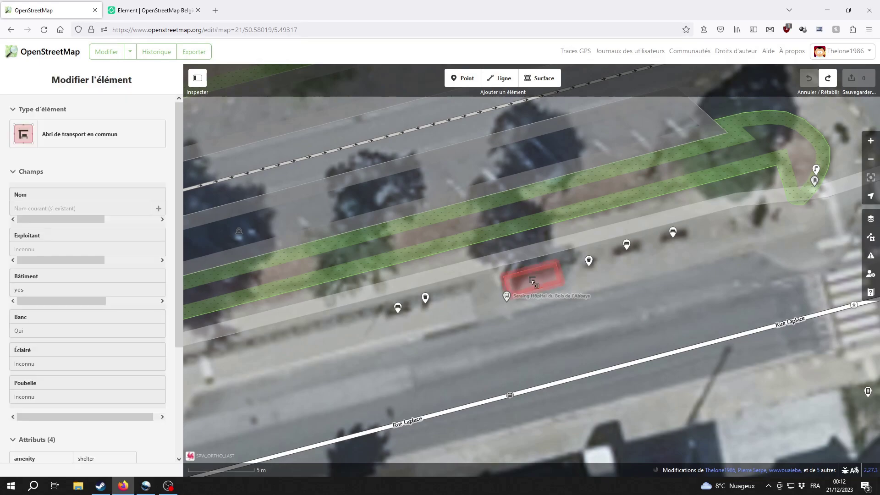
pyautogui.click(535, 320)
pyautogui.click(536, 303)
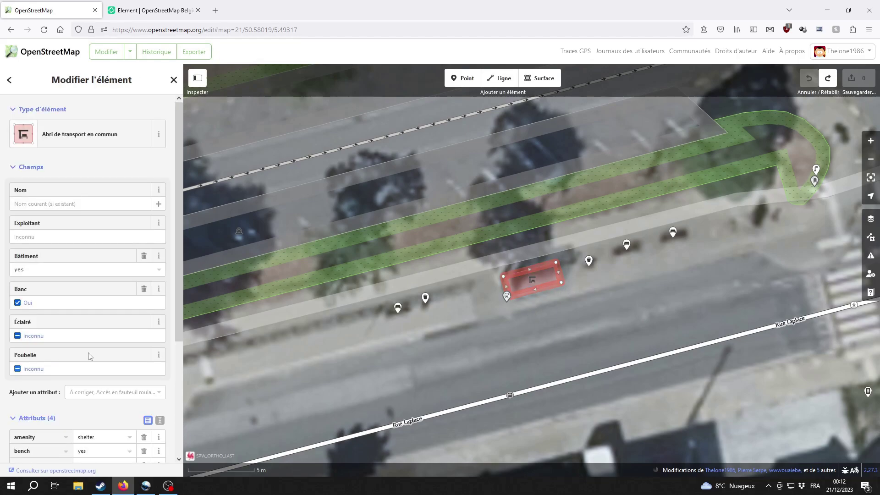
pyautogui.click(540, 334)
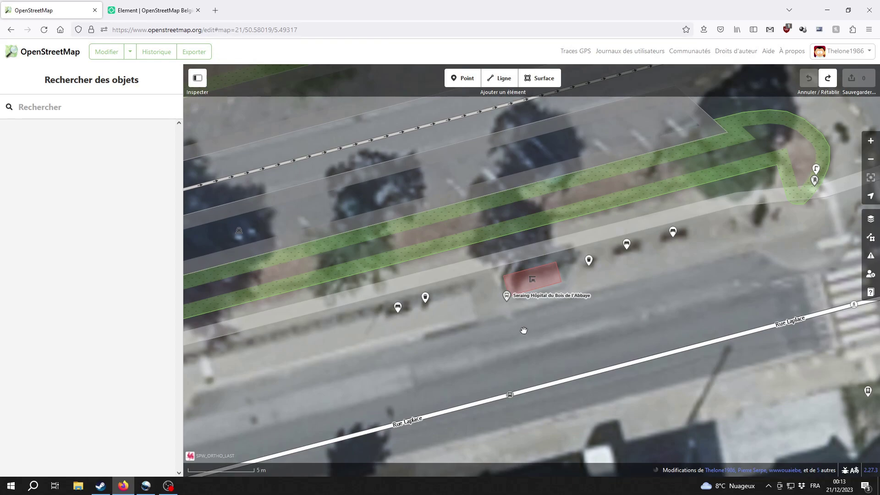
pyautogui.click(532, 281)
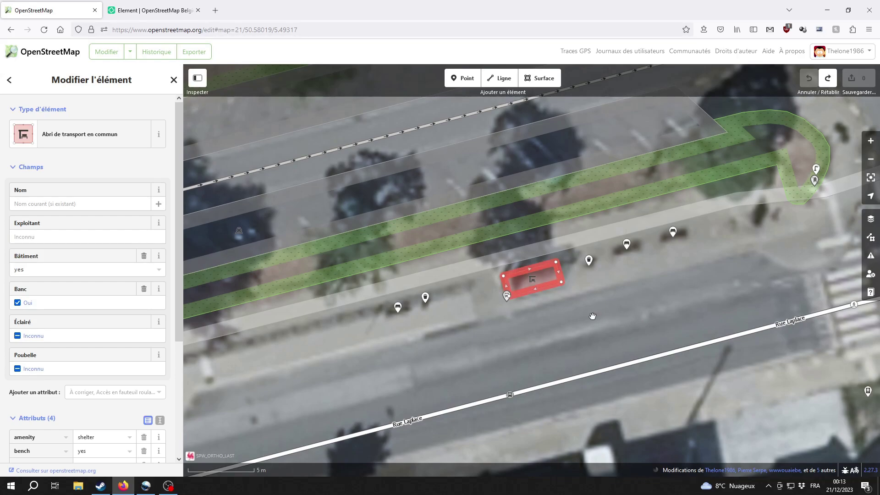
pyautogui.click(567, 308)
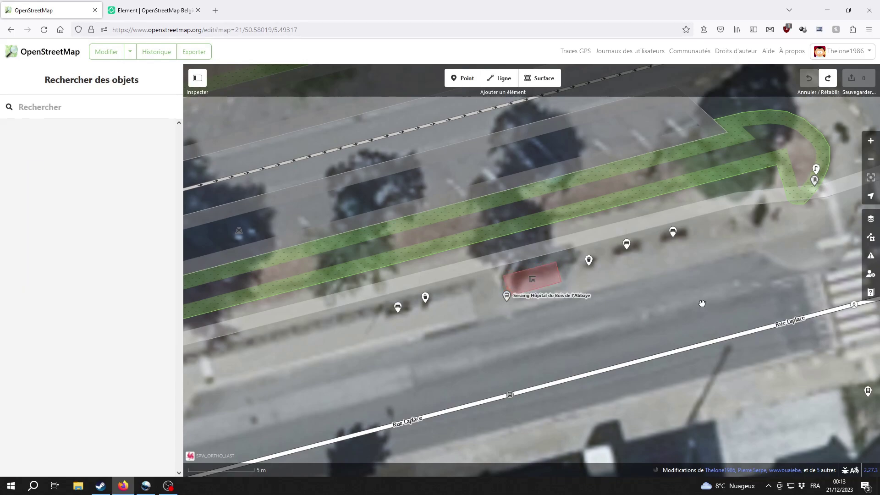
pyautogui.scroll(-3, 702, 304)
pyautogui.scroll(3, 648, 320)
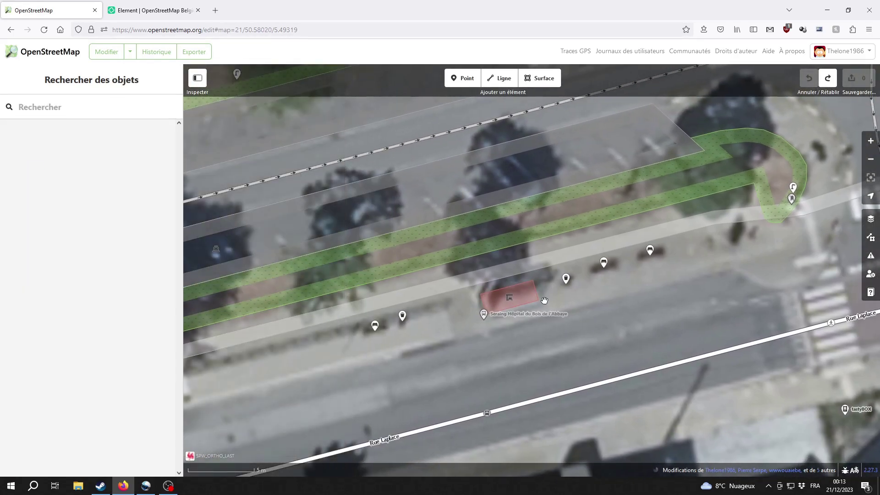
pyautogui.click(537, 299)
pyautogui.click(493, 356)
pyautogui.click(493, 356)
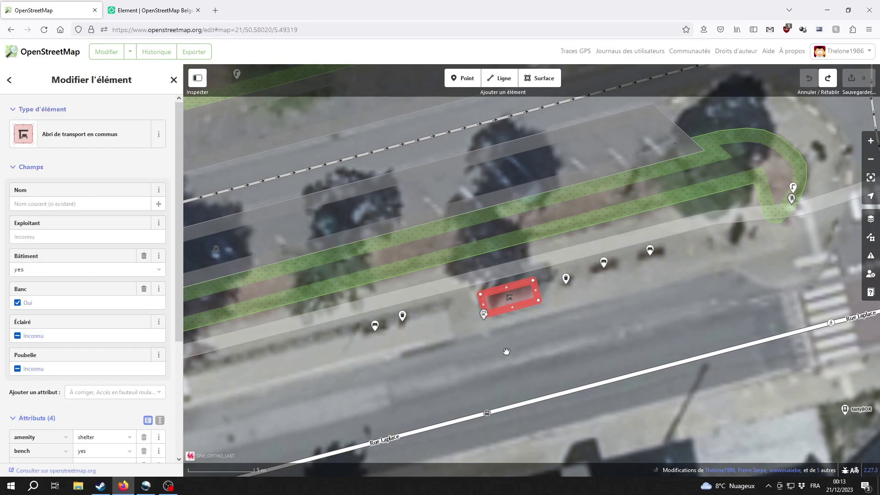
pyautogui.press('Escape')
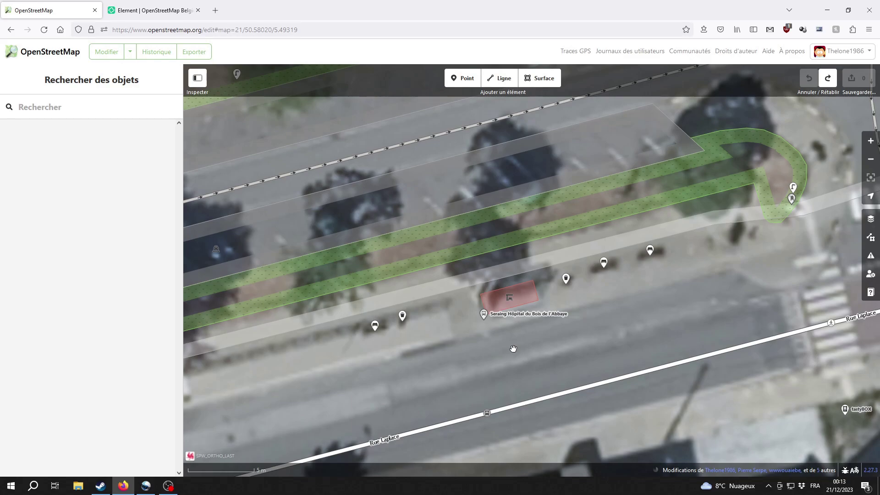
pyautogui.click(508, 316)
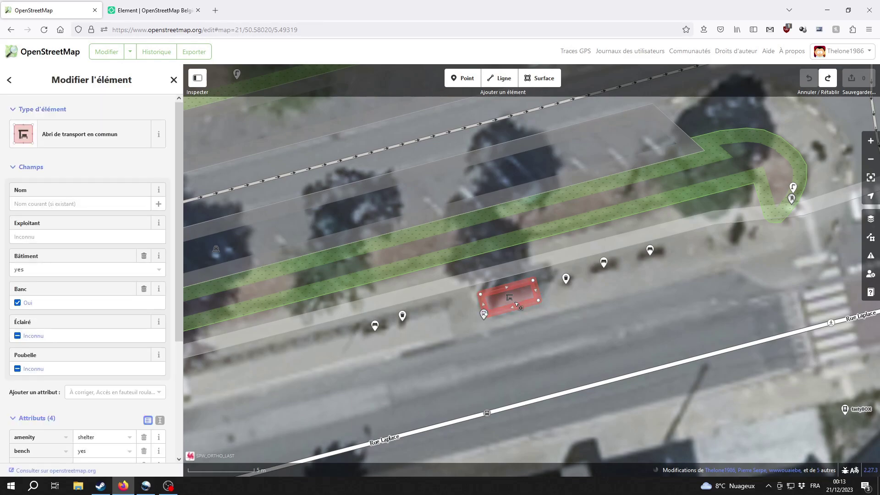
pyautogui.click(484, 313)
pyautogui.click(504, 309)
pyautogui.click(484, 314)
pyautogui.click(505, 330)
pyautogui.moveTo(505, 330); pyautogui.dragTo(419, 334)
pyautogui.hscroll(10, 419, 334)
pyautogui.hscroll(-10, 424, 310)
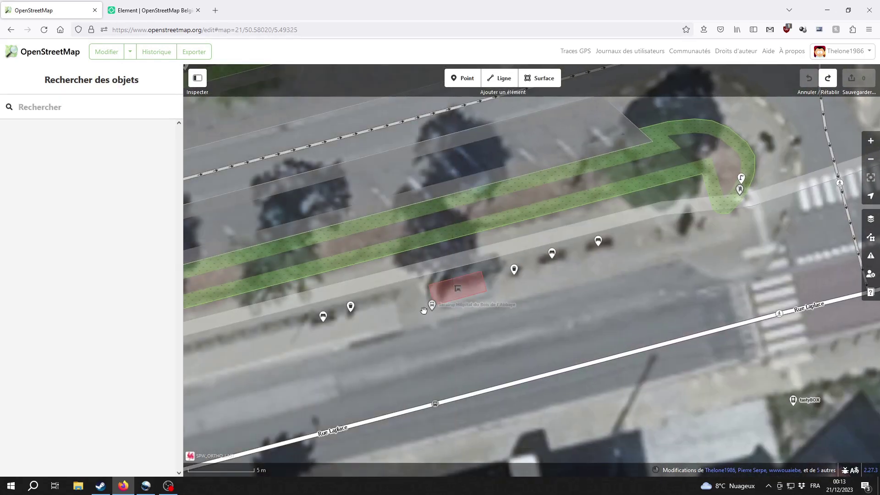
pyautogui.click(429, 307)
pyautogui.click(509, 333)
pyautogui.hscroll(10, 509, 333)
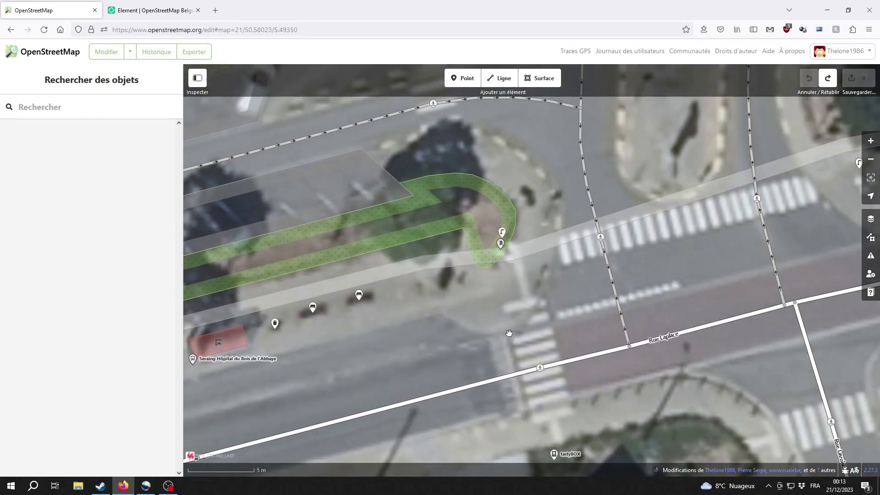
pyautogui.hscroll(-5, 596, 319)
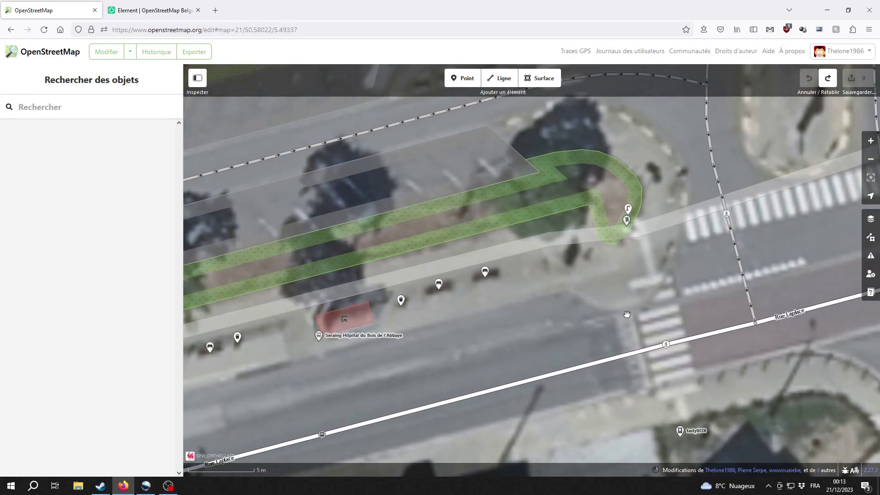
pyautogui.hscroll(13, 635, 310)
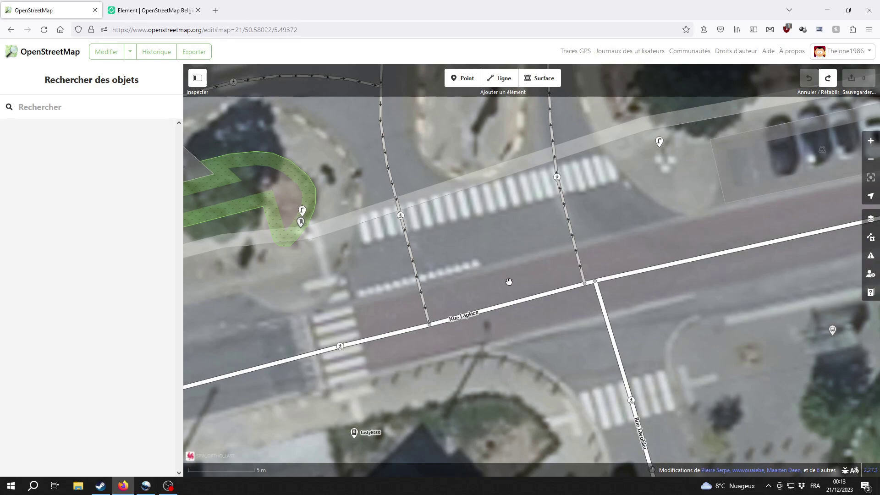
pyautogui.hscroll(-15, 493, 296)
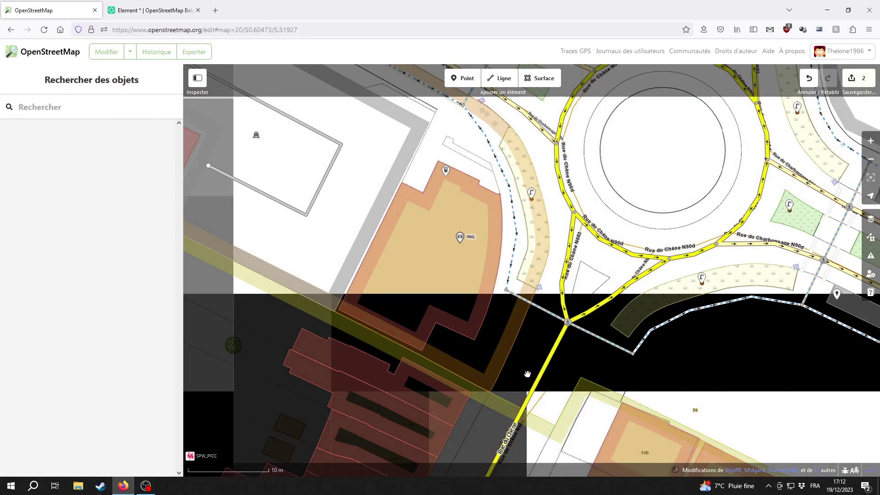
# Pan south-west along Rue du Chêne until the Seraing Rue du Papillon stop is in view.
pyautogui.moveTo(527, 374); pyautogui.dragTo(570, 191)
pyautogui.moveTo(486, 343); pyautogui.dragTo(560, 191)
pyautogui.moveTo(459, 403); pyautogui.dragTo(518, 251)
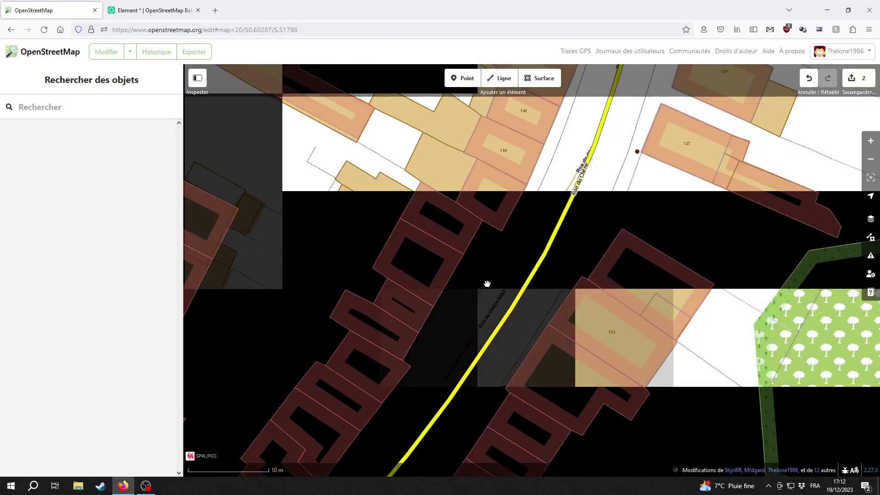
pyautogui.moveTo(491, 308); pyautogui.dragTo(504, 263)
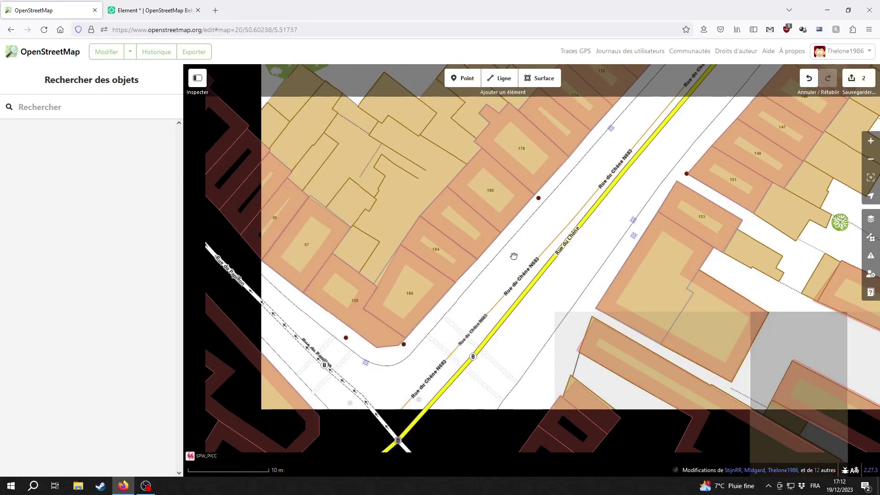
pyautogui.moveTo(399, 394); pyautogui.dragTo(490, 337)
pyautogui.moveTo(472, 369); pyautogui.dragTo(559, 211)
# Compare the newest SPW aerial imagery with the PICC digital map background.
pyautogui.scroll(3, 465, 314)
pyautogui.scroll(2, 465, 313)
pyautogui.click(871, 219)
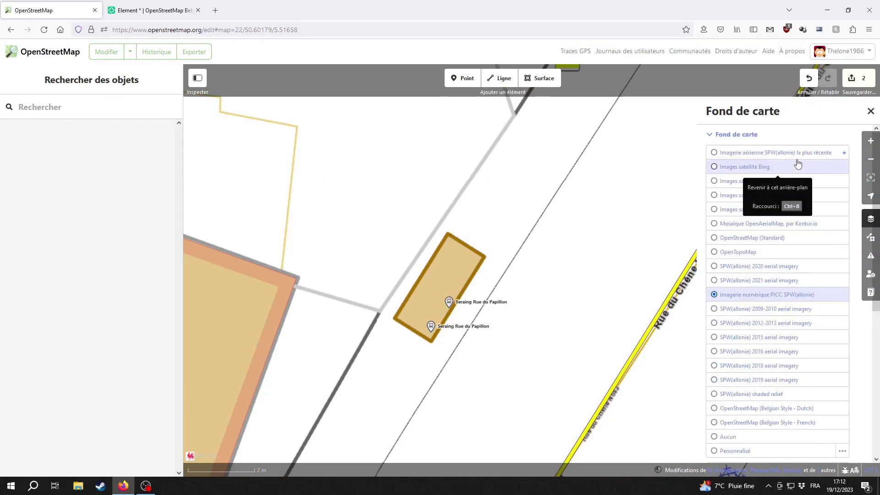
pyautogui.click(798, 152)
pyautogui.scroll(-1, 522, 352)
pyautogui.click(473, 319)
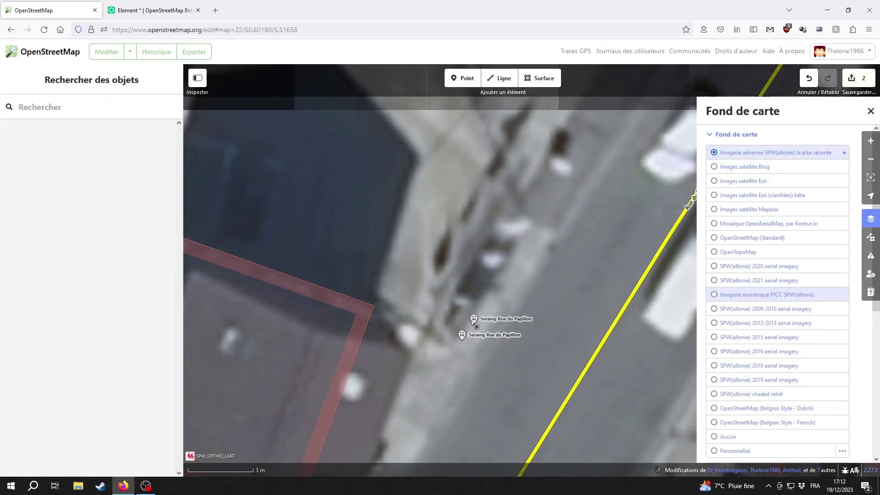
pyautogui.click(757, 294)
# Set Abri to Oui on the Rue du Papillon bus stop and pan north-east along Rue du Chêne.
pyautogui.click(472, 329)
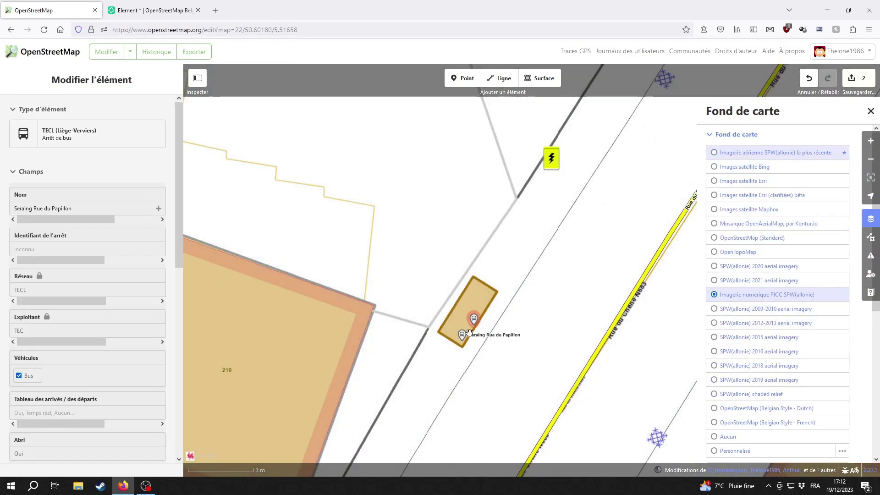
pyautogui.scroll(3, 477, 351)
pyautogui.click(471, 308)
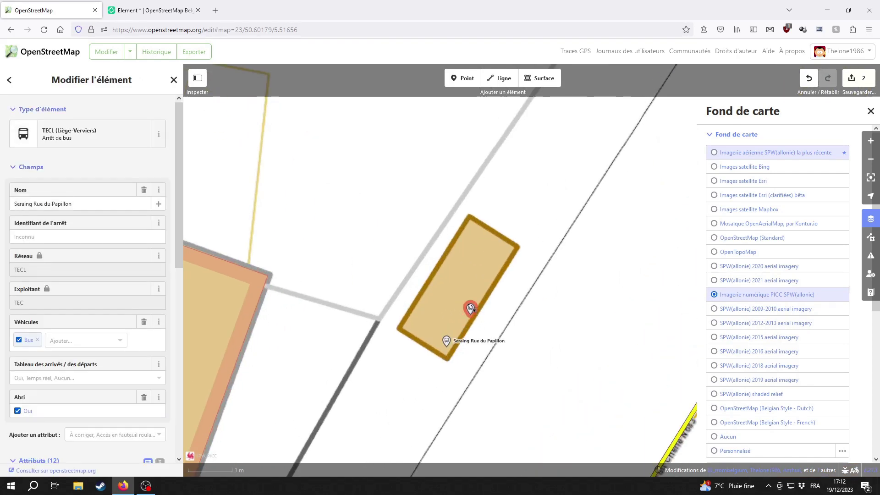
pyautogui.scroll(-5, 91, 388)
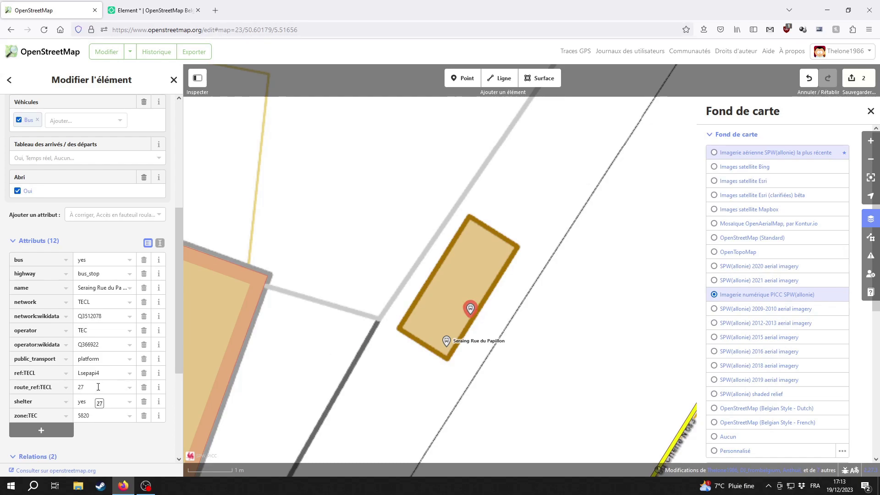
pyautogui.scroll(5, 97, 389)
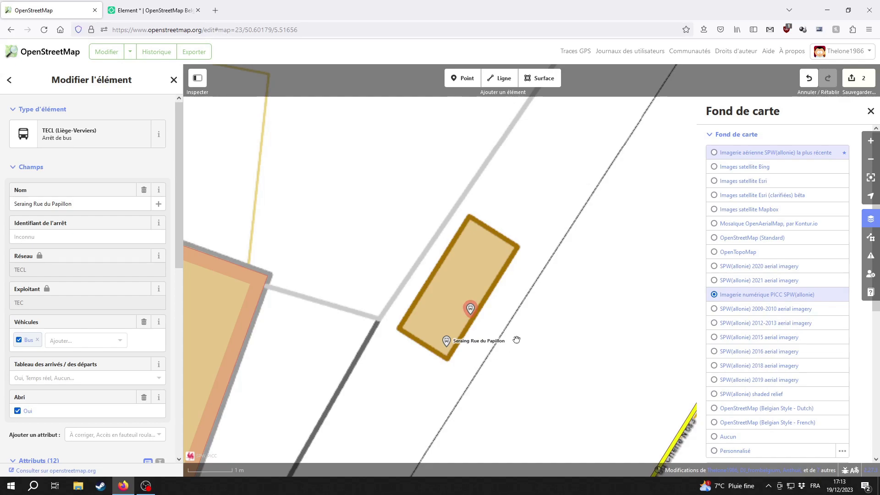
pyautogui.scroll(-2, 575, 365)
pyautogui.scroll(-2, 593, 360)
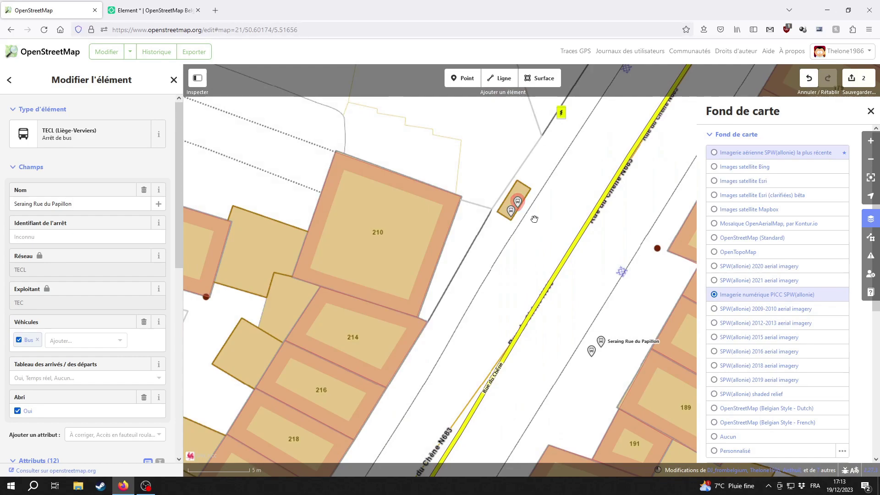
pyautogui.moveTo(534, 219); pyautogui.dragTo(471, 310)
pyautogui.press('Escape')
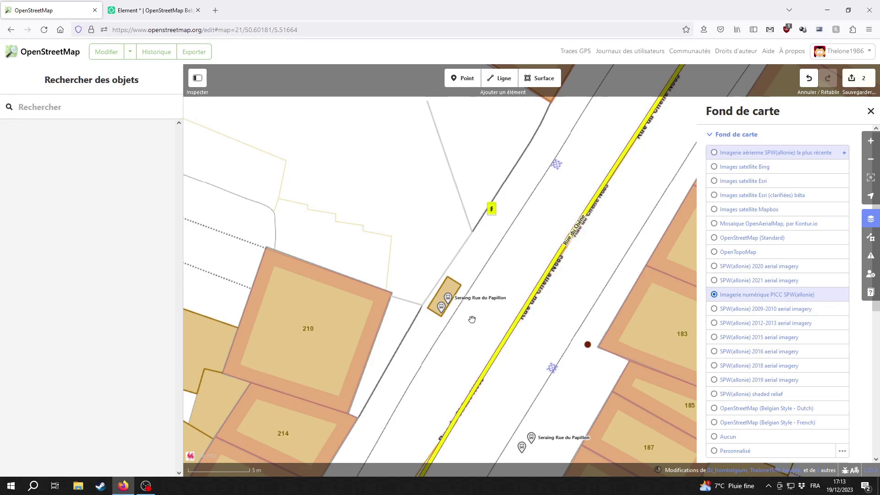
# Close the imagery list and trace a shelter area around both Rue du Papillon stops.
pyautogui.click(450, 298)
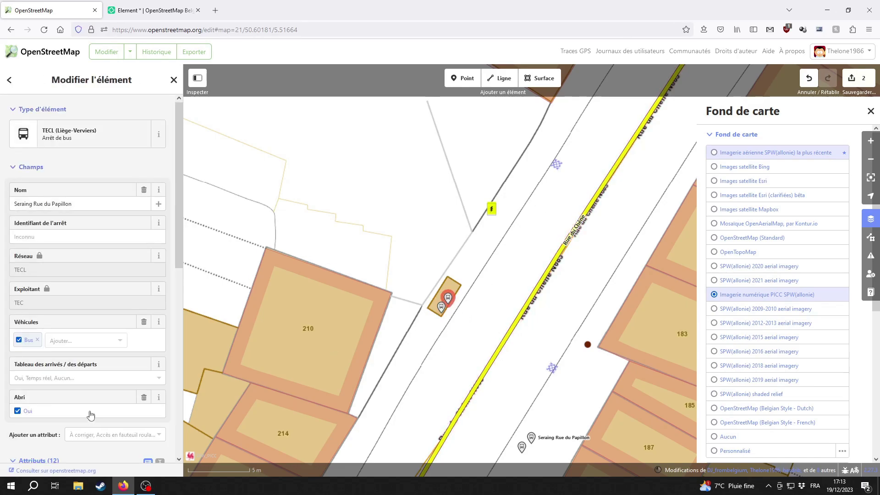
pyautogui.click(468, 308)
pyautogui.scroll(5, 441, 310)
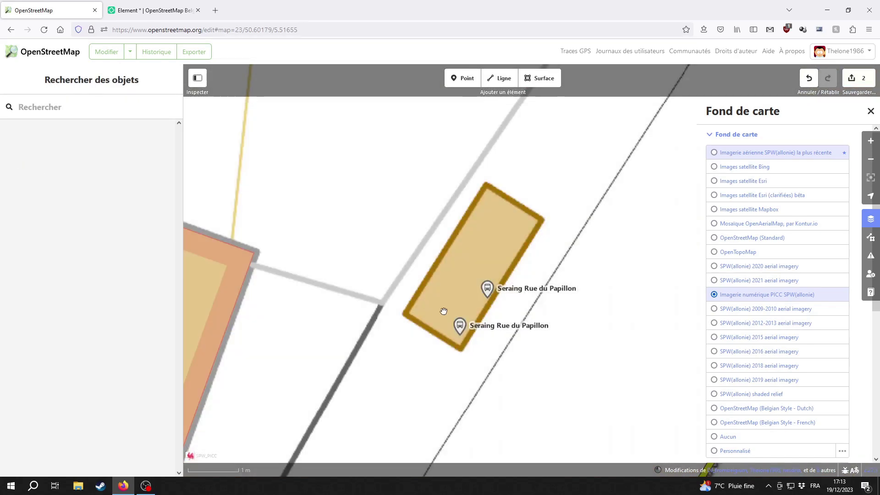
pyautogui.click(871, 111)
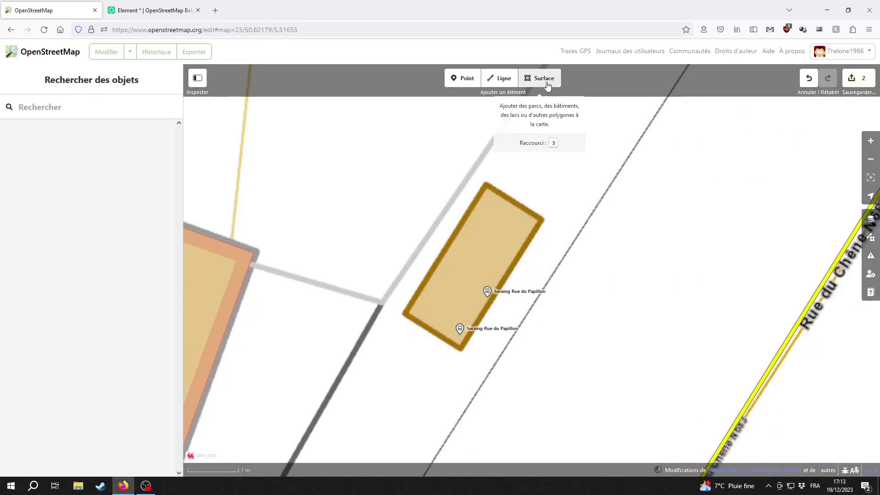
pyautogui.scroll(2, 535, 221)
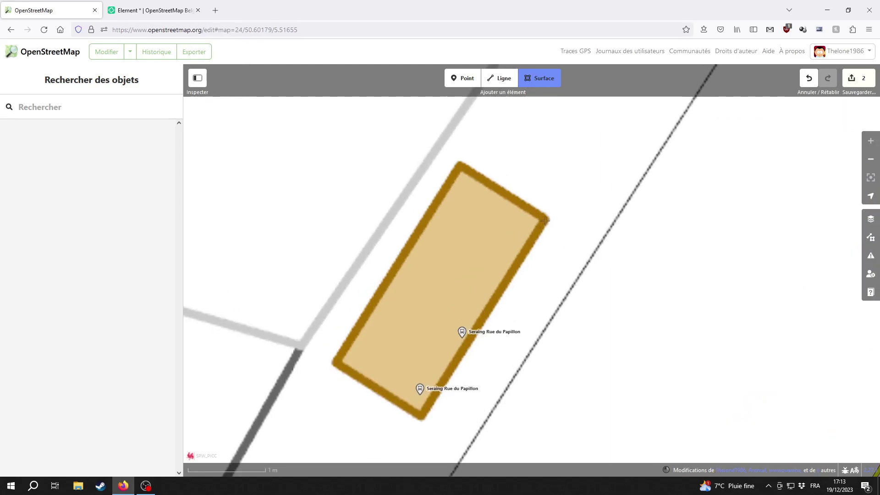
pyautogui.click(544, 221)
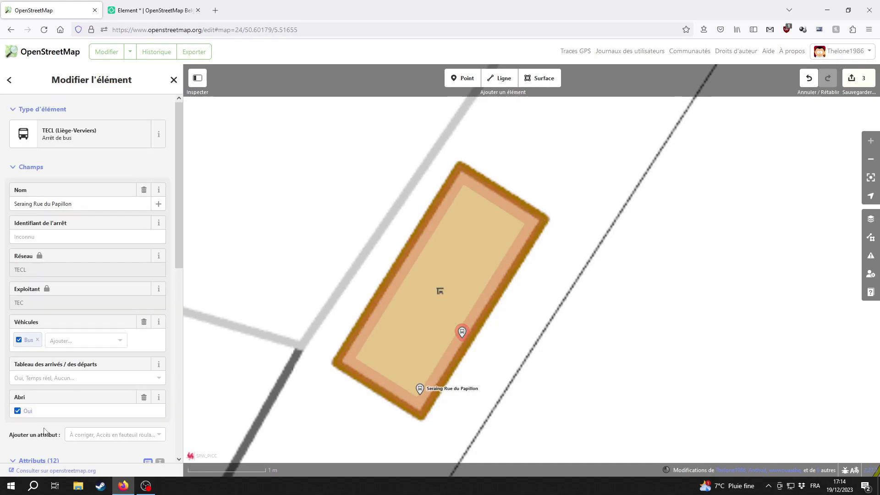
pyautogui.click(391, 385)
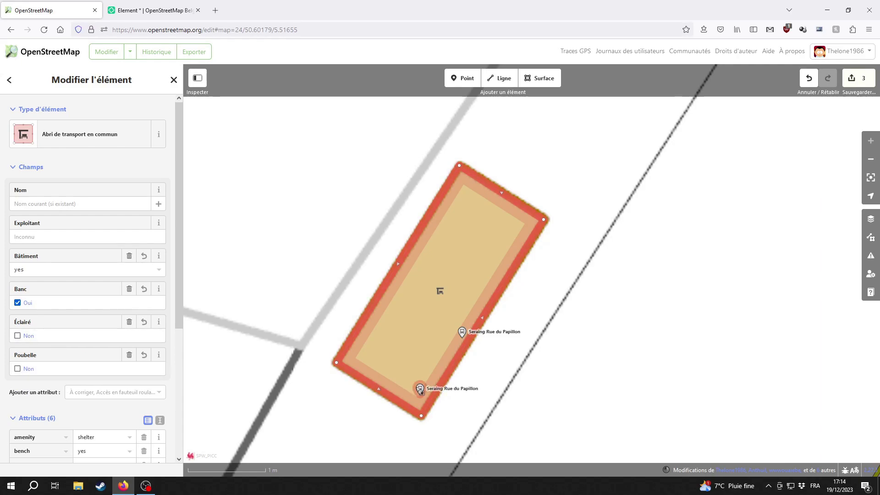
# Remove the Éclairé and Poubelle values from the Papillon shelter area.
pyautogui.click(420, 390)
pyautogui.scroll(-2, 69, 389)
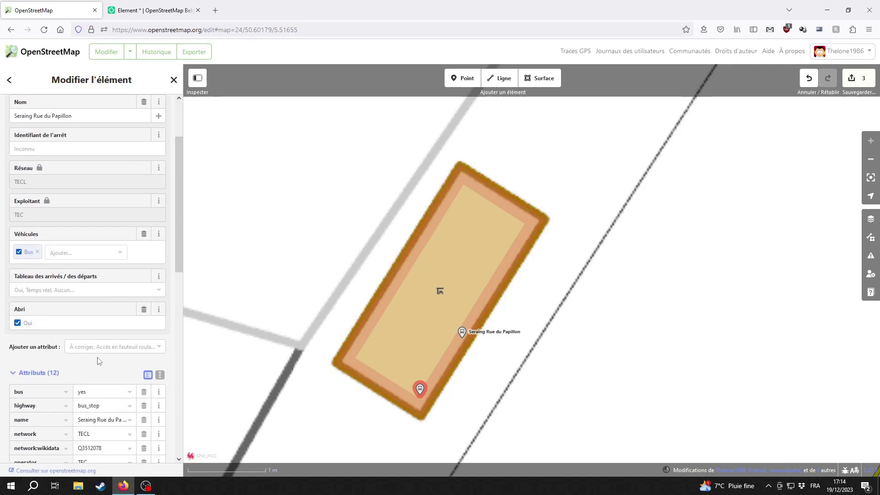
pyautogui.click(3, 350)
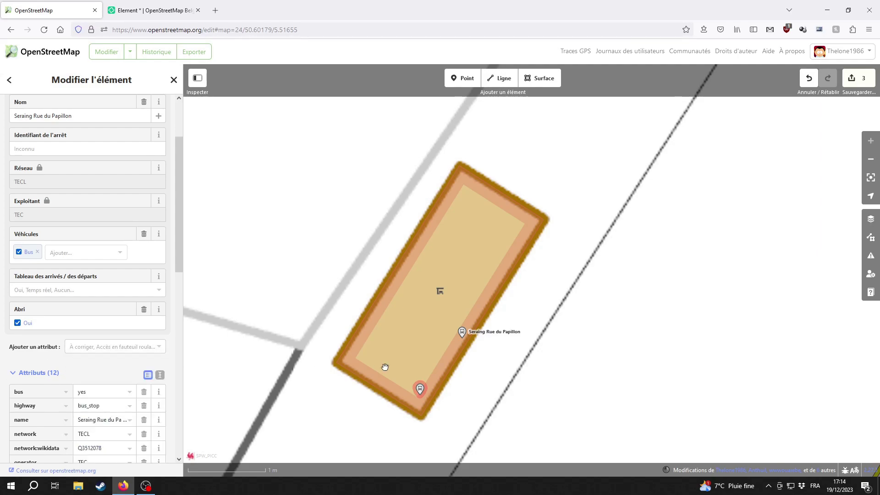
pyautogui.click(380, 375)
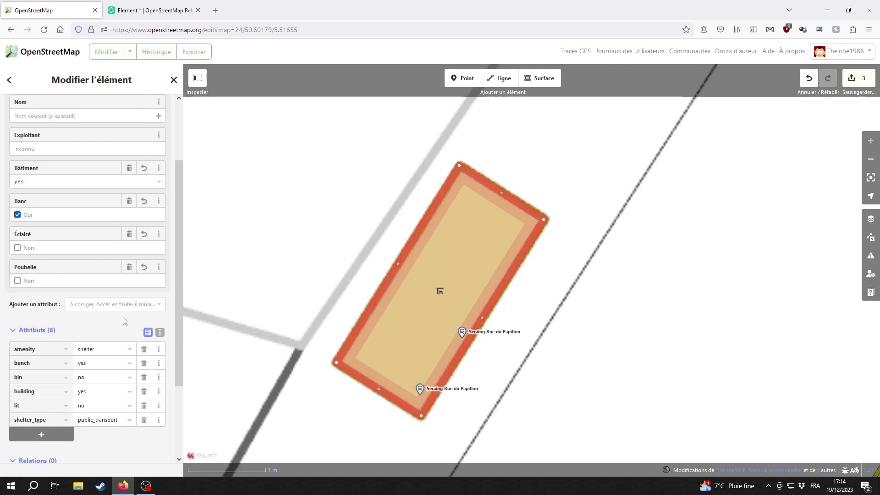
pyautogui.click(129, 235)
pyautogui.click(129, 267)
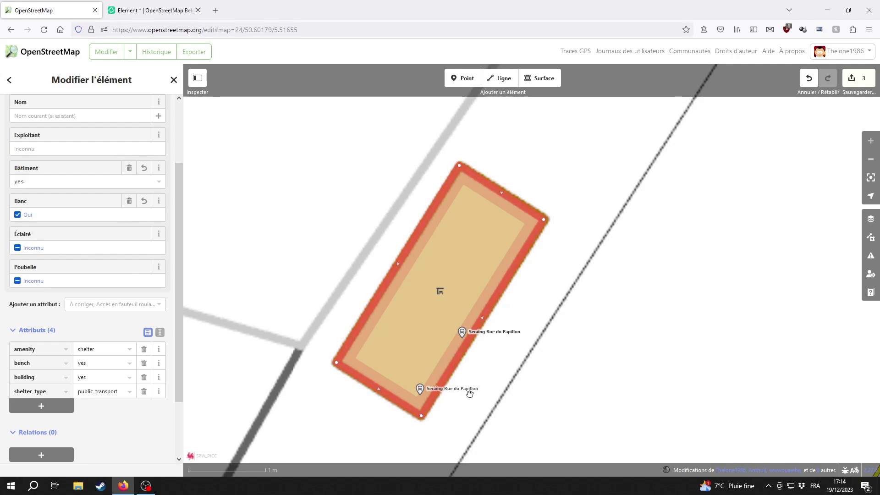
# Add the Banc field set to Oui on both Rue du Papillon stops.
pyautogui.click(421, 389)
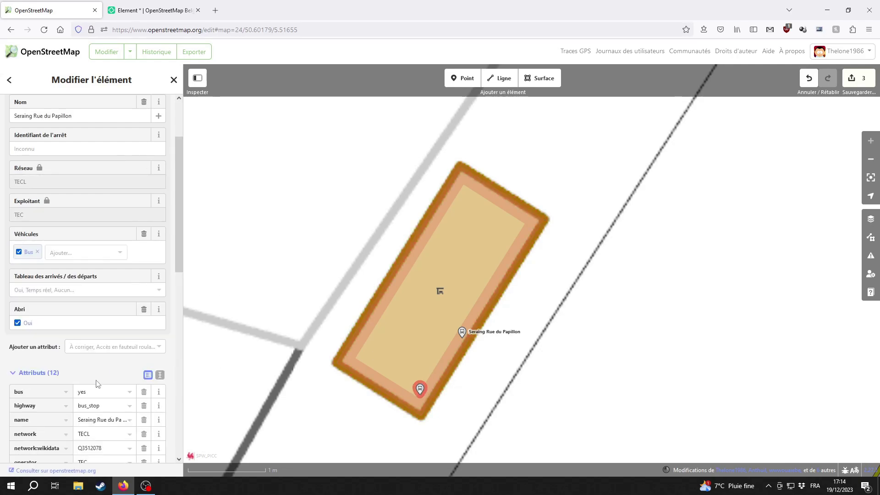
pyautogui.click(107, 346)
pyautogui.click(102, 402)
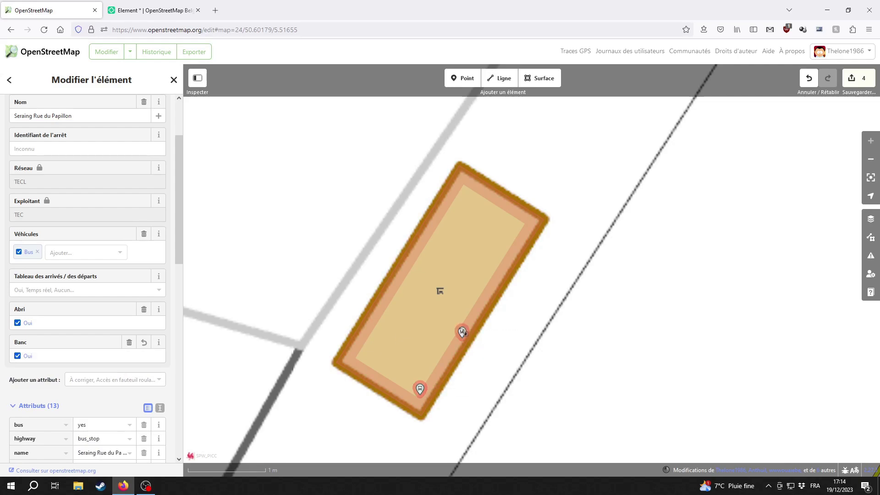
pyautogui.click(462, 331)
pyautogui.click(93, 347)
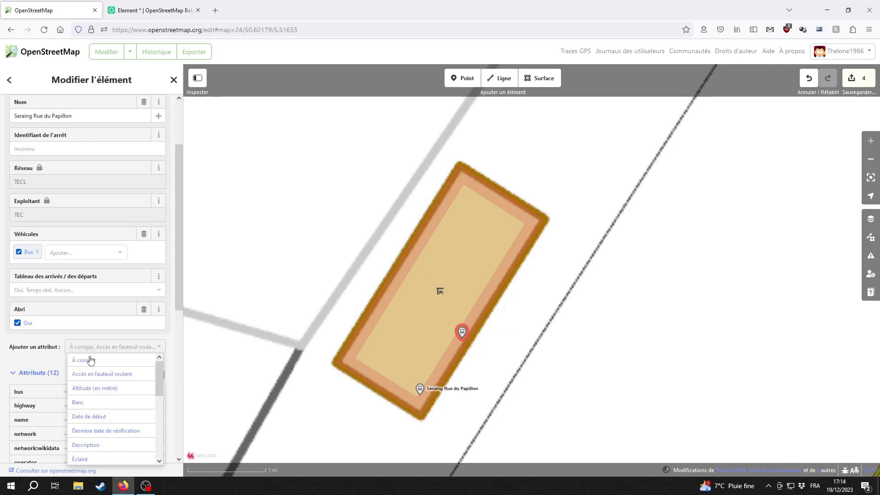
pyautogui.click(94, 405)
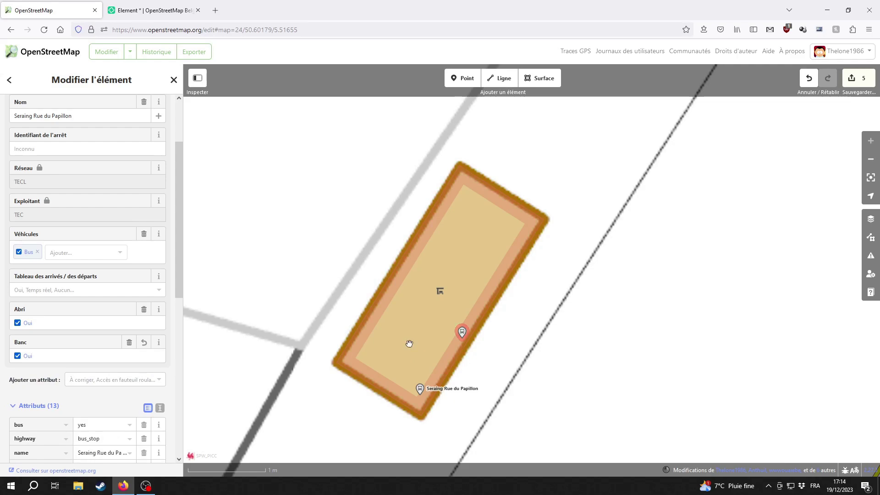
pyautogui.click(396, 389)
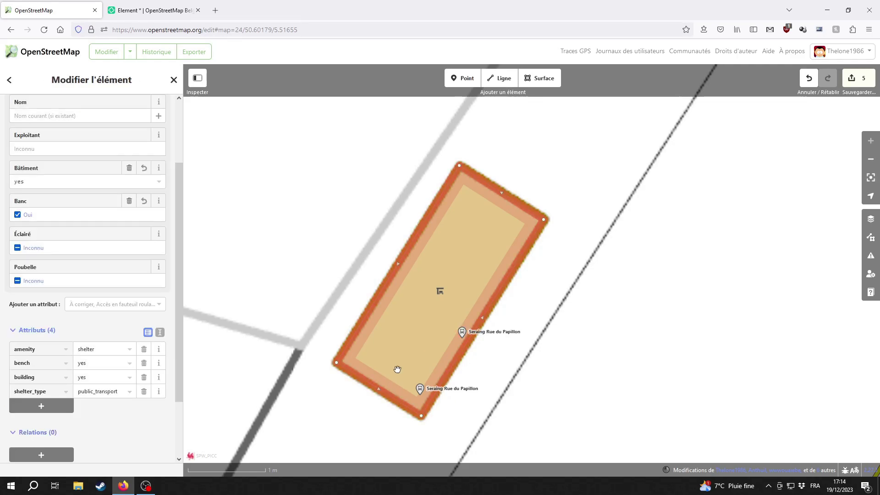
pyautogui.scroll(-5, 395, 370)
# Pan north-east along Rue du Chêne, past Rue Mava, to the Seraing Place Giordano Bruno stop.
pyautogui.click(589, 257)
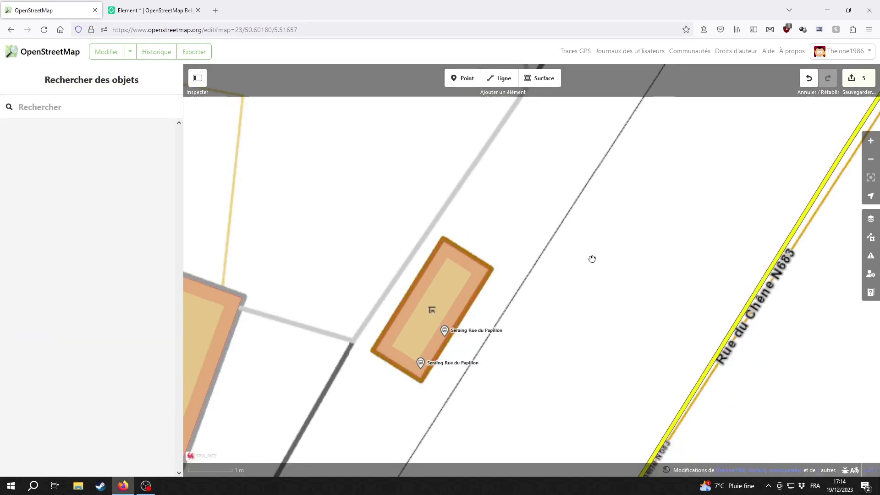
pyautogui.scroll(-5, 584, 266)
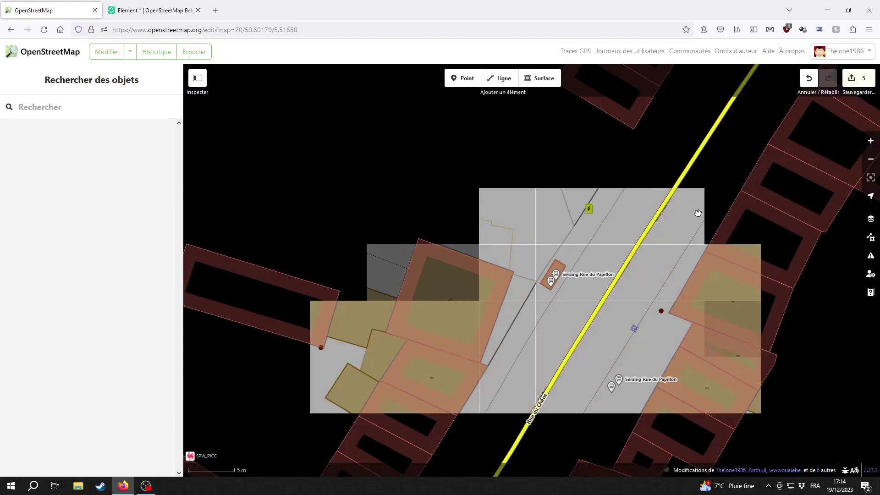
pyautogui.moveTo(555, 264); pyautogui.dragTo(459, 347)
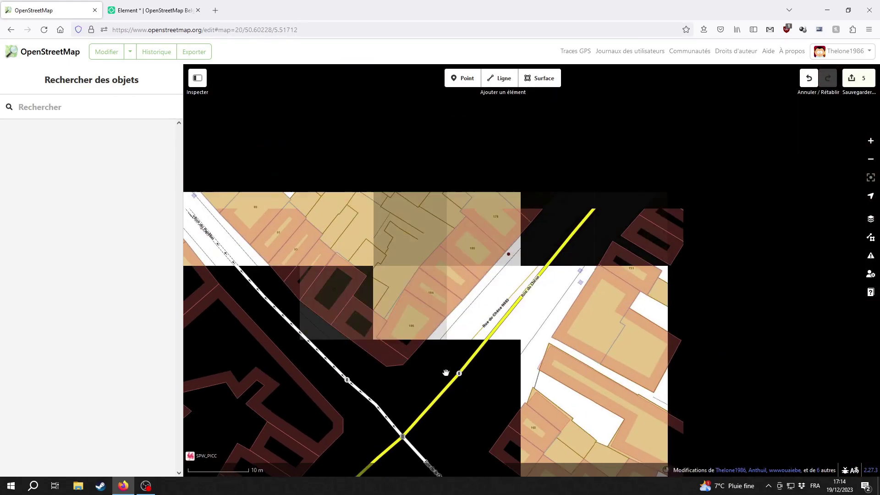
pyautogui.moveTo(542, 287); pyautogui.dragTo(486, 303)
pyautogui.moveTo(507, 114); pyautogui.dragTo(400, 398)
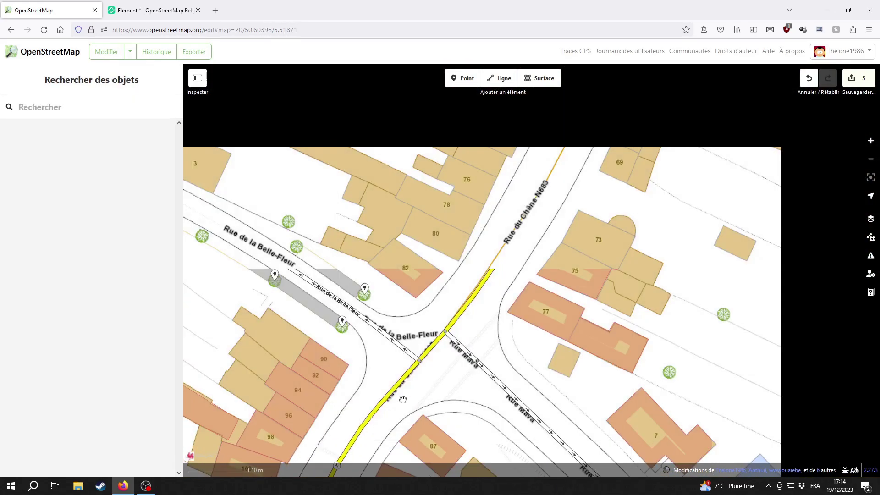
pyautogui.moveTo(567, 253); pyautogui.dragTo(456, 390)
pyautogui.moveTo(505, 257); pyautogui.dragTo(445, 338)
pyautogui.scroll(3, 444, 338)
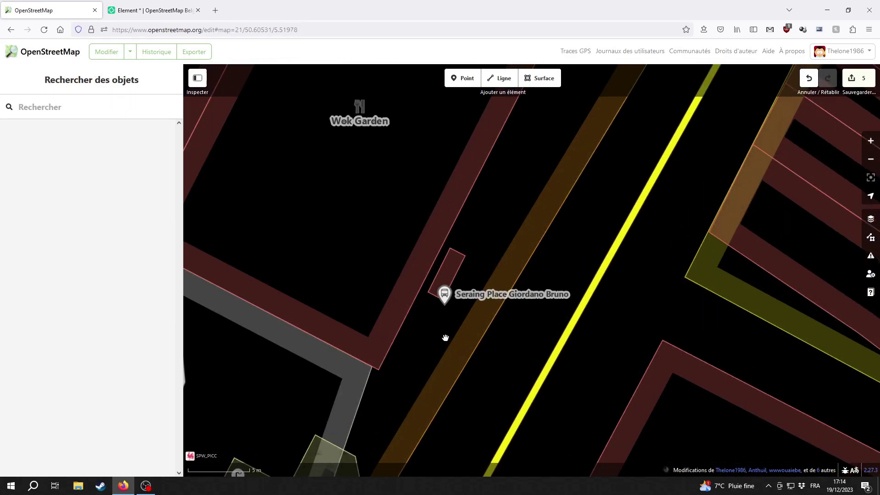
pyautogui.scroll(2, 446, 323)
# Clear the Poubelle (bin) value from the Place Giordano Bruno shelter, then recheck the stop.
pyautogui.click(454, 232)
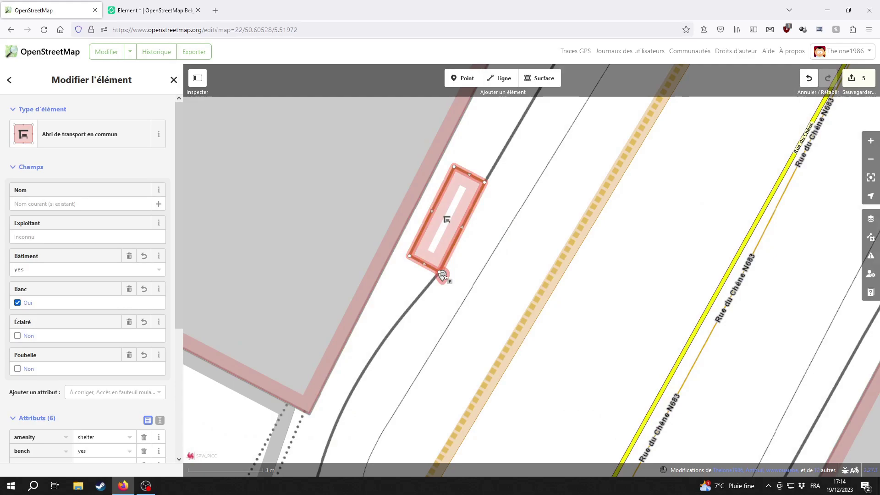
pyautogui.click(442, 275)
pyautogui.scroll(-2, 28, 394)
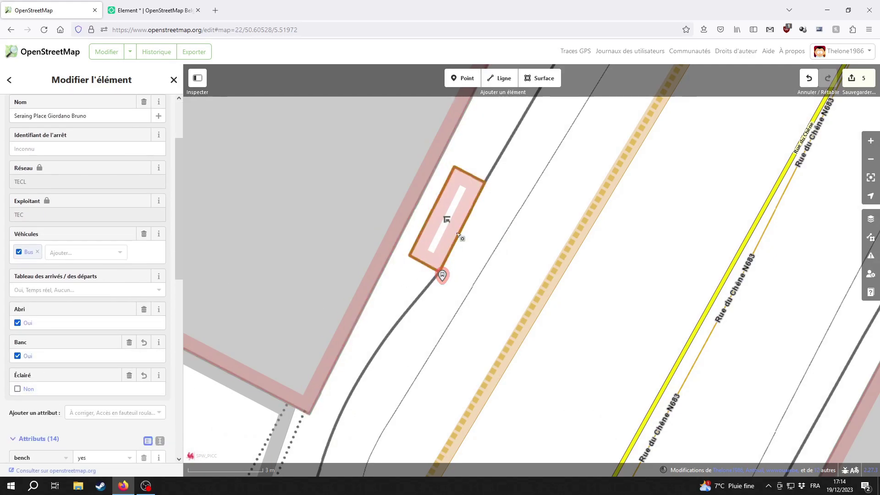
pyautogui.click(428, 255)
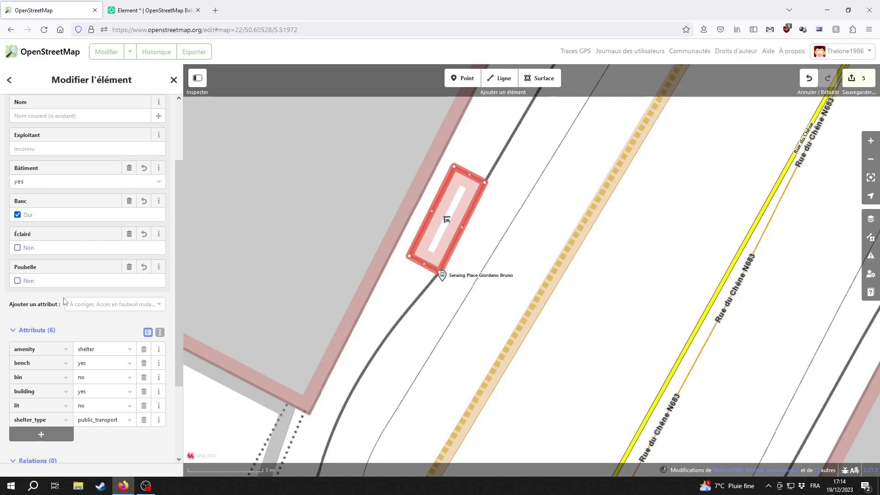
pyautogui.click(144, 267)
pyautogui.click(441, 277)
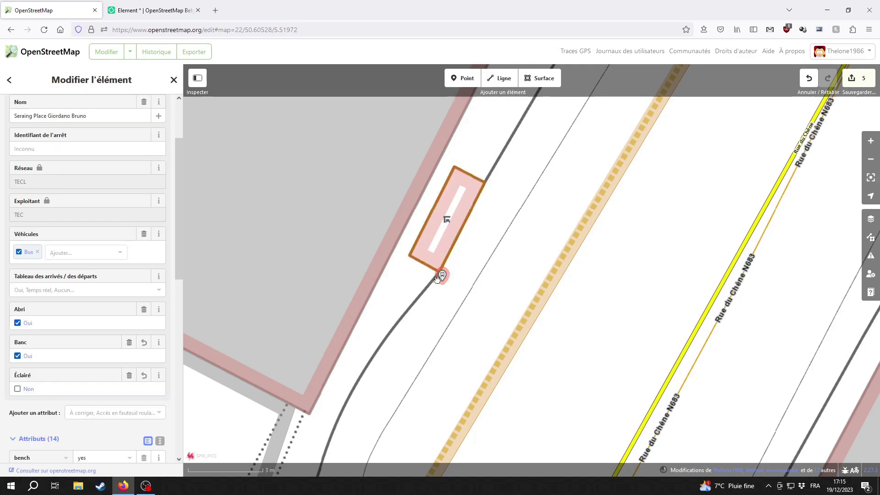
pyautogui.click(439, 338)
pyautogui.scroll(-5, 552, 191)
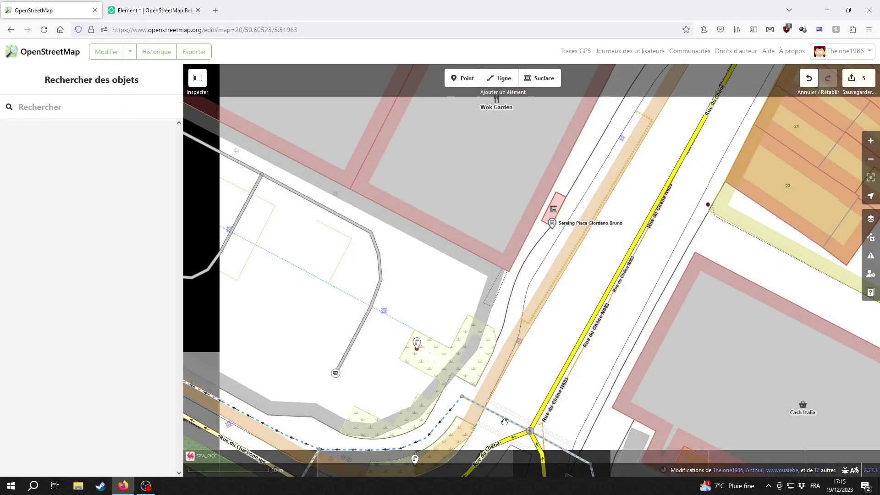
# Pan south-west along Rue du Chêne and switch the background to PICC imagery.
pyautogui.moveTo(504, 421); pyautogui.dragTo(618, 161)
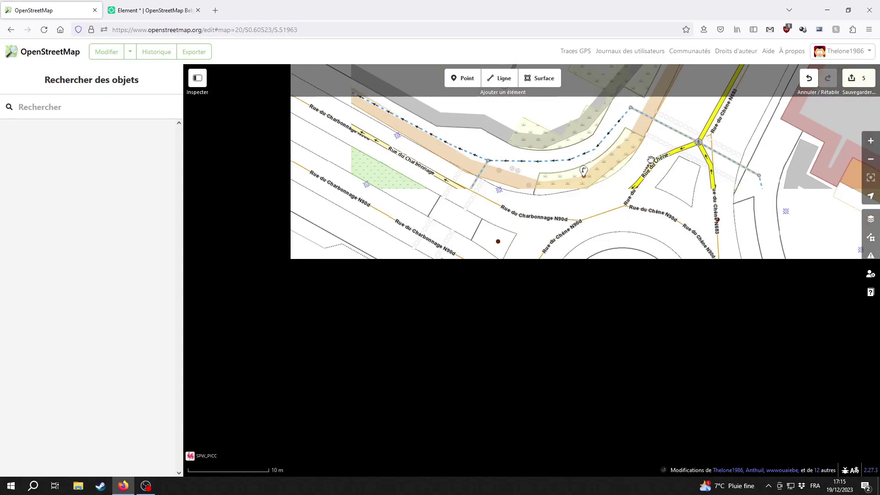
pyautogui.moveTo(482, 458); pyautogui.dragTo(509, 345)
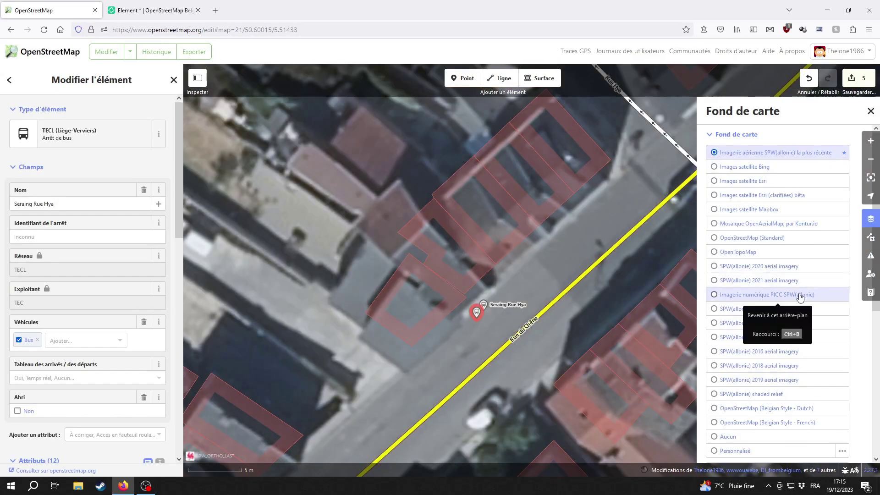
pyautogui.click(779, 294)
pyautogui.click(516, 298)
pyautogui.scroll(2, 515, 298)
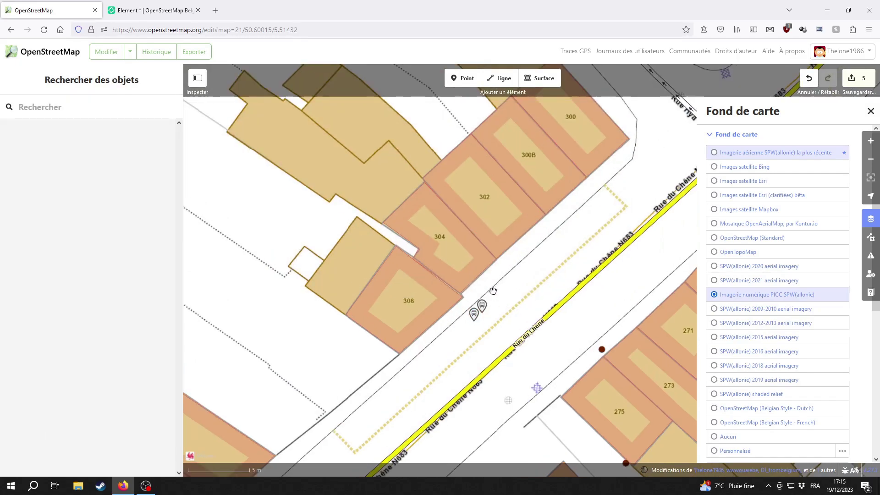
pyautogui.scroll(2, 455, 340)
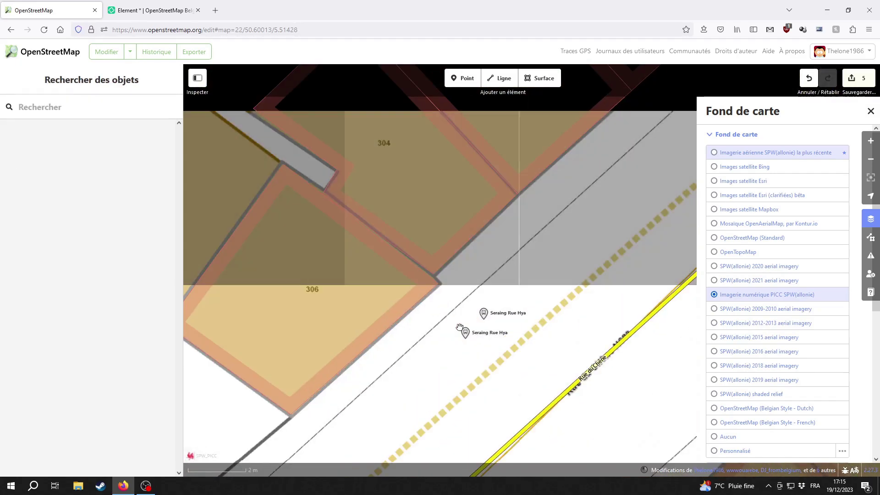
# Nudge the Seraing Rue Hya bus stop slightly up-left toward the road edge.
pyautogui.moveTo(500, 307); pyautogui.dragTo(546, 324)
pyautogui.scroll(-1, 451, 307)
pyautogui.click(495, 308)
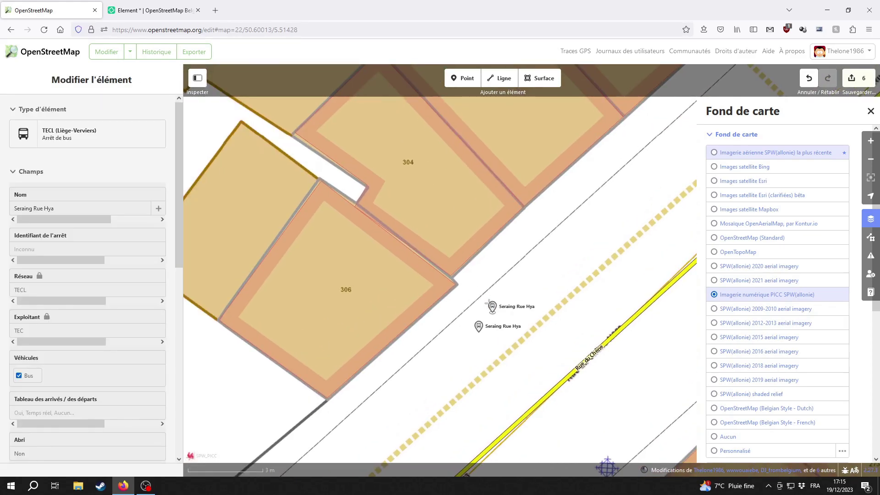
pyautogui.click(479, 328)
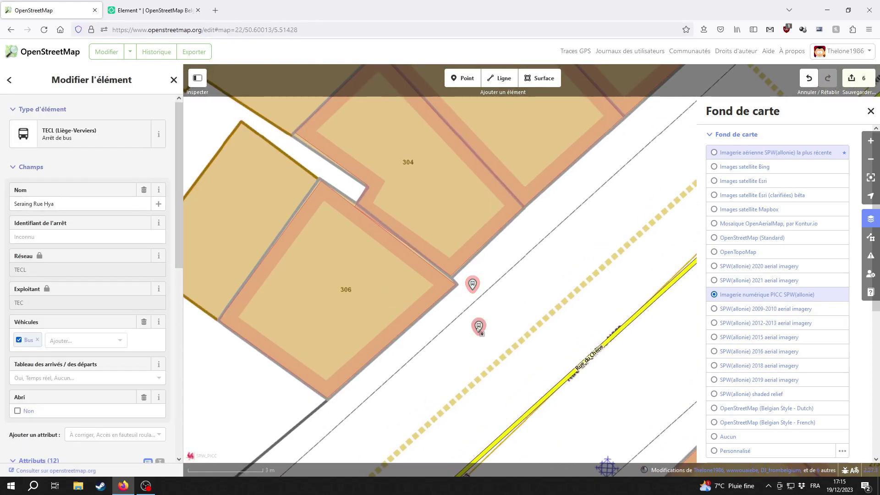
pyautogui.moveTo(478, 329); pyautogui.dragTo(461, 309)
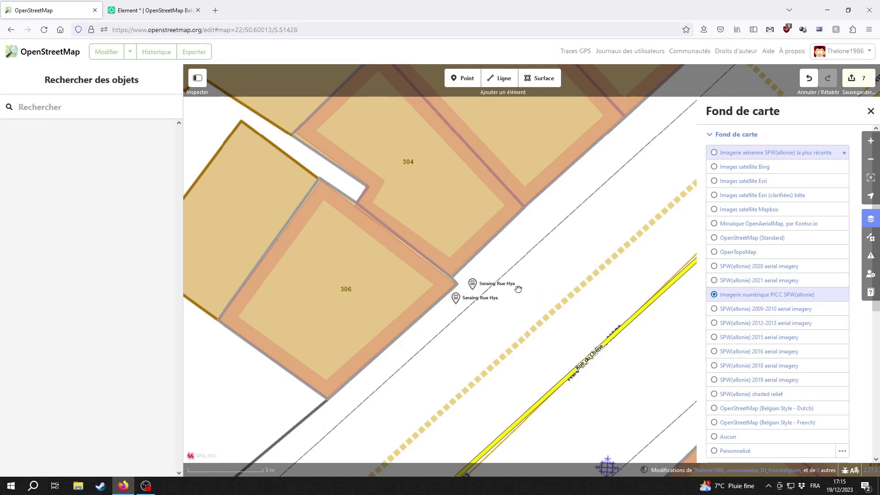
# Pan past Rue Hya and buildings 300–330 to inspect the Seraing Place du Pairay stop.
pyautogui.moveTo(285, 373); pyautogui.dragTo(187, 420)
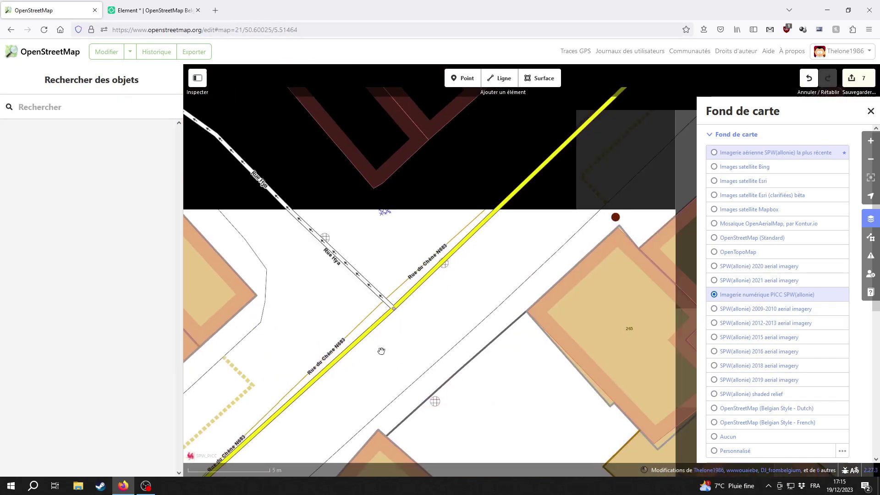
pyautogui.moveTo(268, 417); pyautogui.dragTo(543, 312)
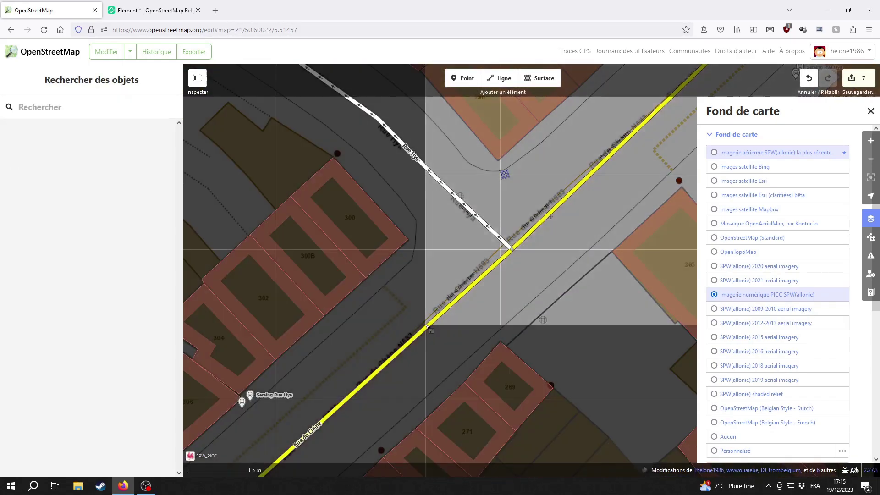
pyautogui.moveTo(268, 416); pyautogui.dragTo(578, 269)
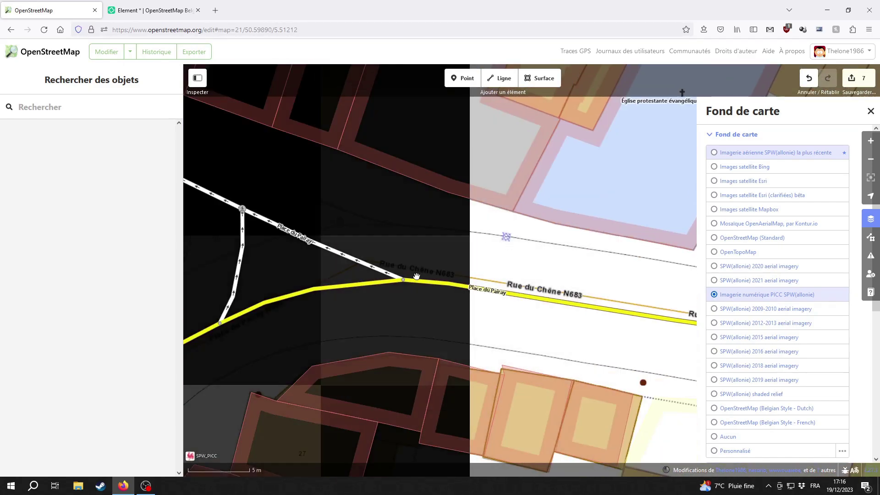
pyautogui.moveTo(417, 275); pyautogui.dragTo(726, 254)
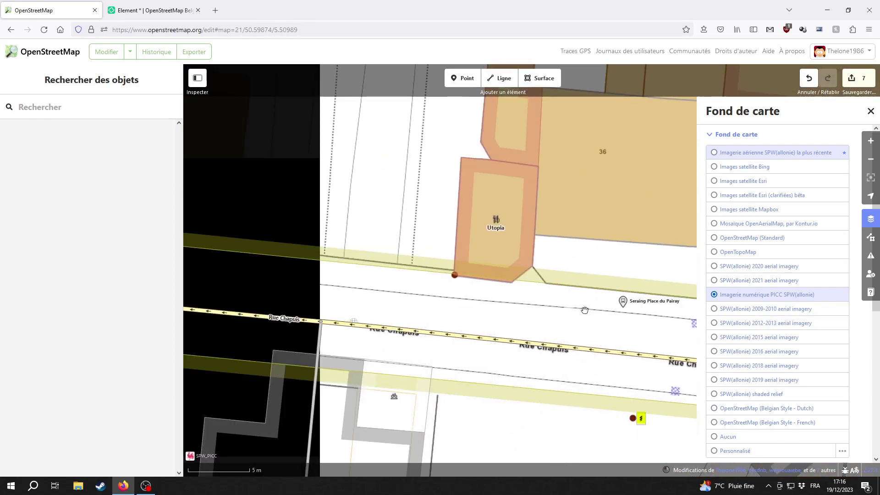
pyautogui.click(622, 301)
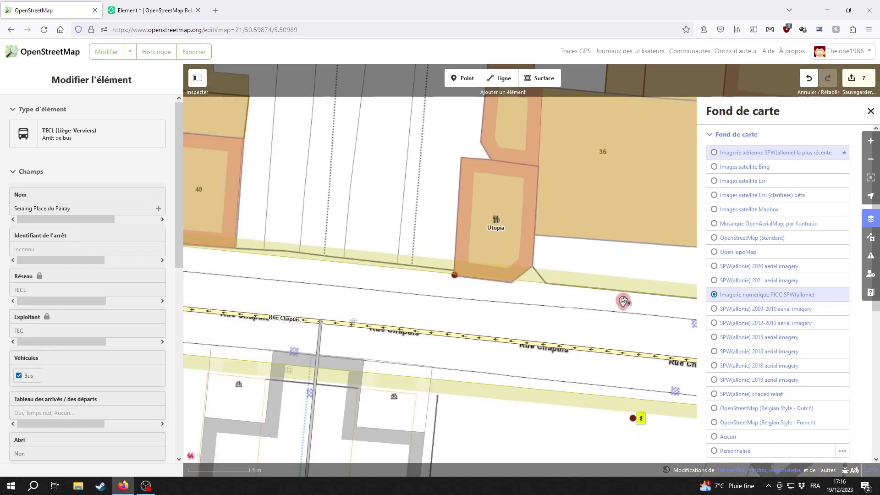
pyautogui.click(339, 294)
# Follow Rue Chapuis past houses 74–122 and inspect the Seraing Croix-Rouge stop.
pyautogui.moveTo(545, 292); pyautogui.dragTo(611, 289)
pyautogui.moveTo(483, 283); pyautogui.dragTo(553, 306)
pyautogui.moveTo(373, 285); pyautogui.dragTo(450, 306)
pyautogui.scroll(-5, 524, 309)
pyautogui.moveTo(524, 309); pyautogui.dragTo(456, 299)
pyautogui.scroll(-2, 457, 299)
pyautogui.moveTo(206, 293); pyautogui.dragTo(282, 271)
pyautogui.click(371, 275)
pyautogui.click(423, 290)
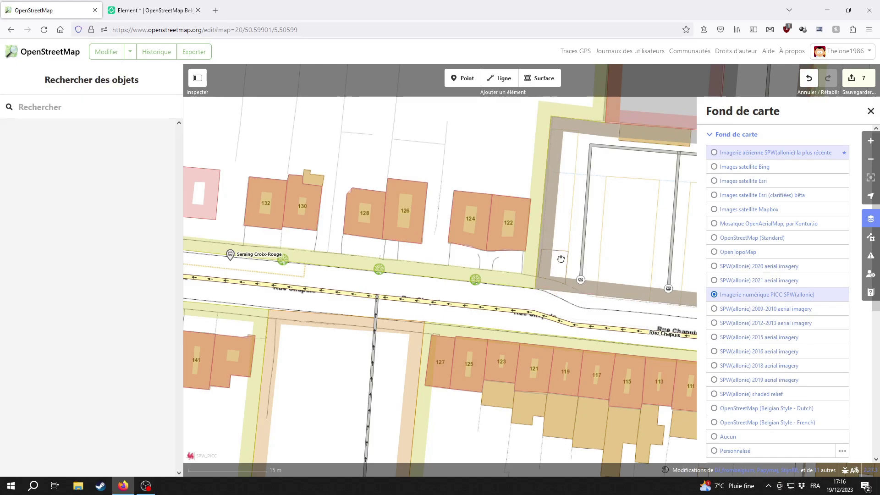
pyautogui.moveTo(557, 260); pyautogui.dragTo(485, 350)
# Inspect the Croix-Rouge stop and the neighbouring shop building and car park.
pyautogui.click(396, 310)
pyautogui.click(309, 294)
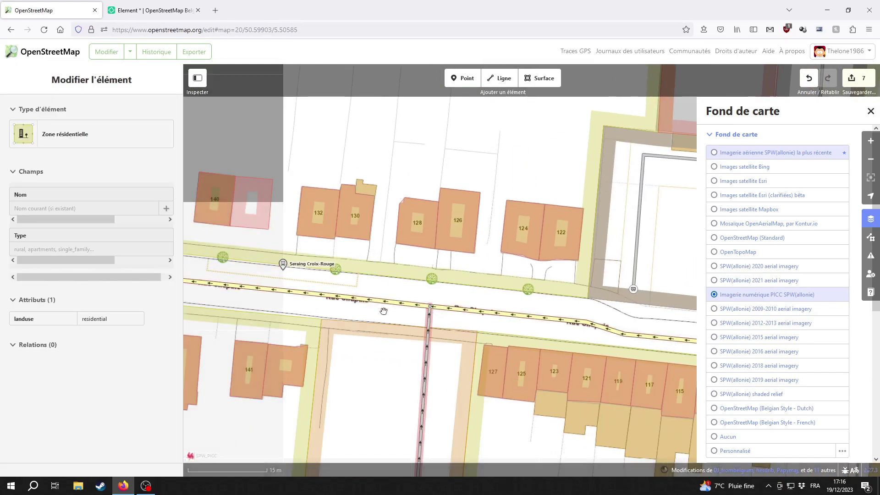
pyautogui.press('Escape')
pyautogui.scroll(2, 308, 292)
pyautogui.click(269, 252)
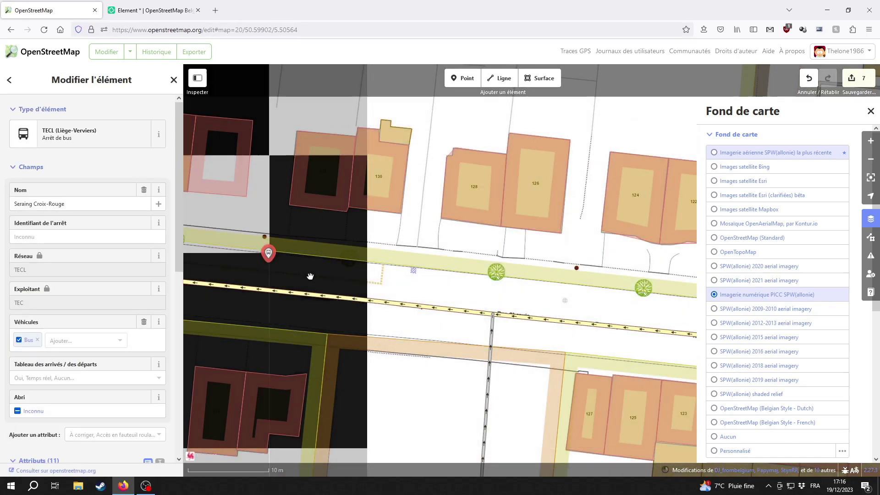
pyautogui.moveTo(642, 202); pyautogui.dragTo(567, 304)
pyautogui.scroll(4, 493, 318)
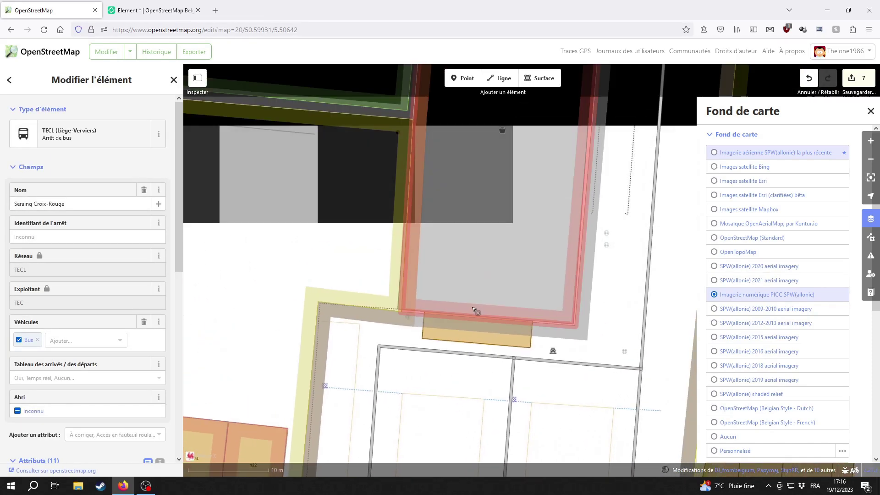
pyautogui.click(474, 311)
pyautogui.click(445, 399)
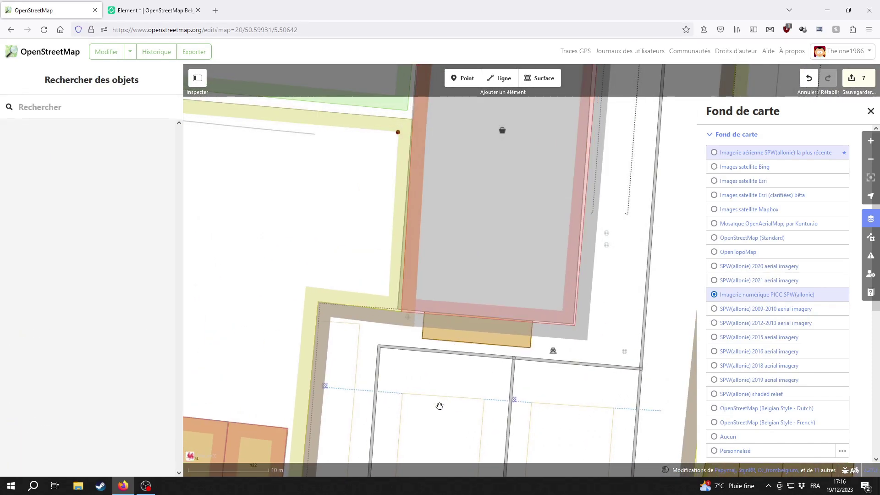
pyautogui.scroll(-2, 440, 406)
pyautogui.click(477, 348)
pyautogui.click(483, 346)
pyautogui.moveTo(482, 344); pyautogui.dragTo(531, 279)
pyautogui.scroll(3, 243, 254)
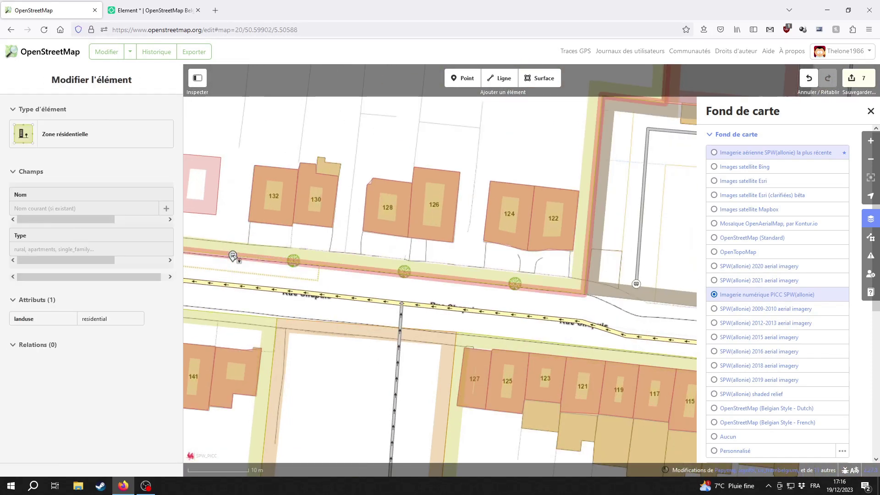
# Compare the newest and 2016 SPW aerial imagery around the Croix-Rouge stop.
pyautogui.click(604, 304)
pyautogui.click(774, 152)
pyautogui.moveTo(374, 294); pyautogui.dragTo(612, 306)
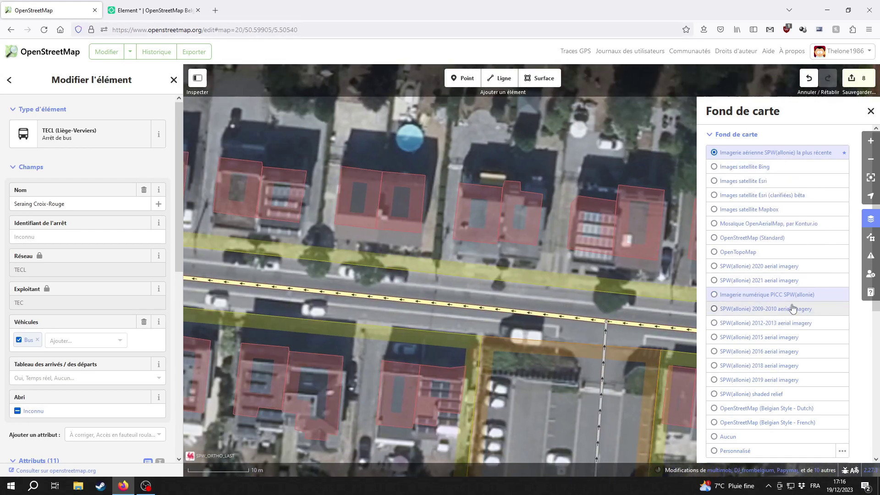
pyautogui.click(770, 350)
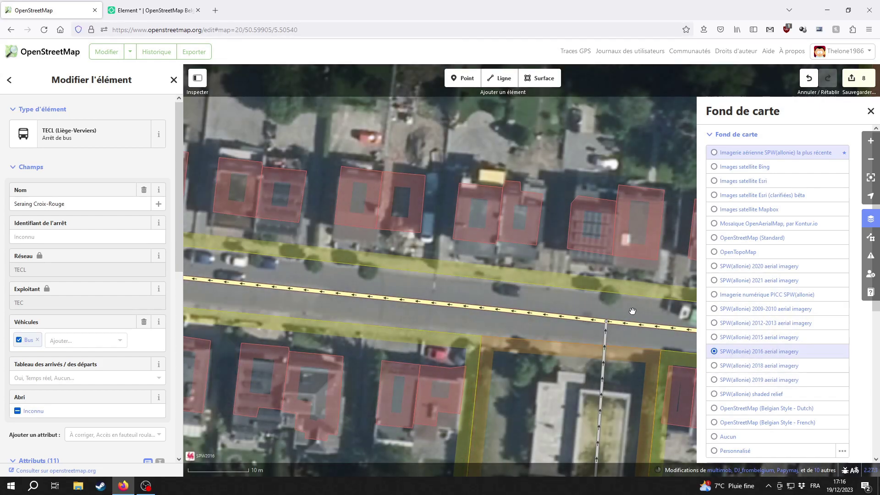
pyautogui.moveTo(826, 342); pyautogui.dragTo(662, 332)
pyautogui.click(779, 153)
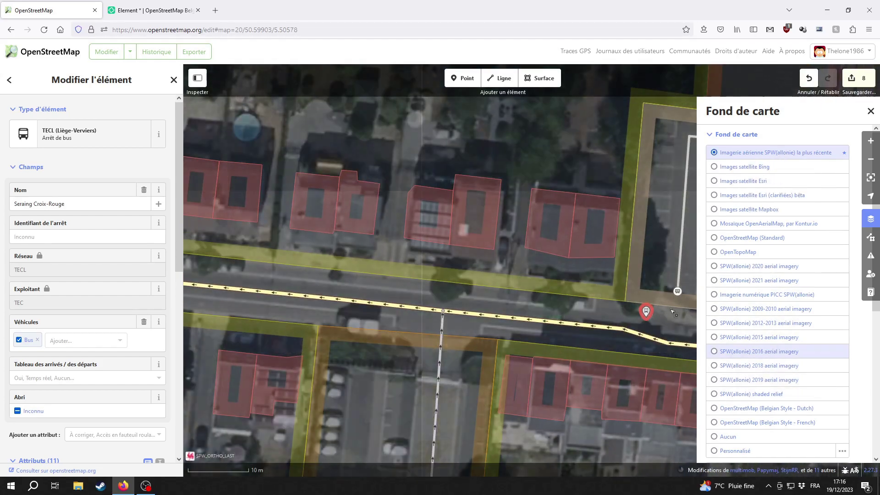
pyautogui.moveTo(672, 302); pyautogui.dragTo(571, 310)
pyautogui.scroll(3, 571, 310)
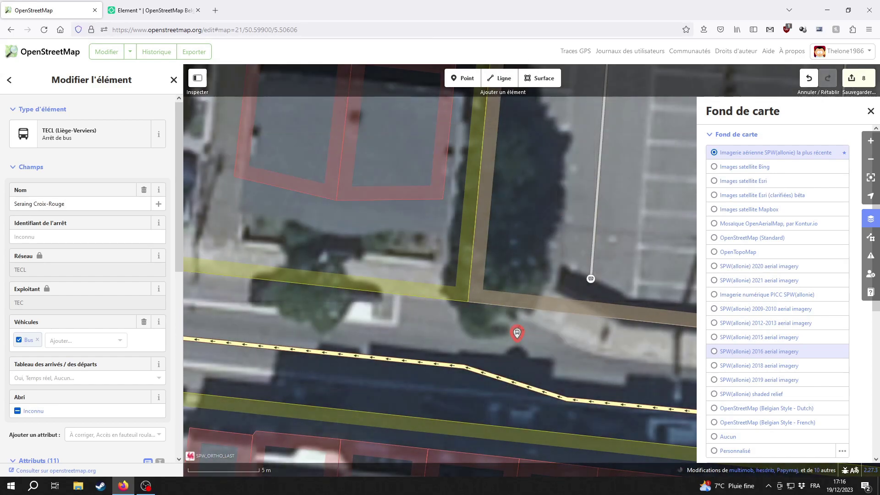
# Move the Croix-Rouge stop onto the pavement edge and set Abri to Non.
pyautogui.moveTo(517, 333); pyautogui.dragTo(506, 280)
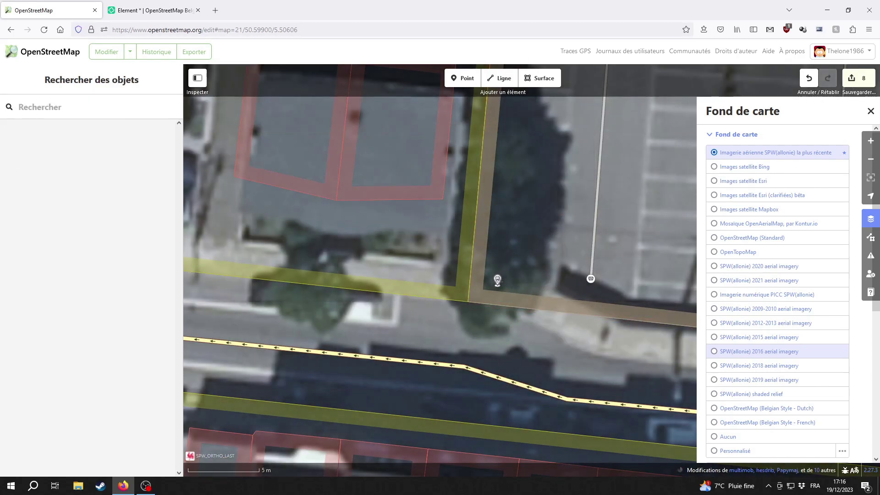
pyautogui.click(495, 285)
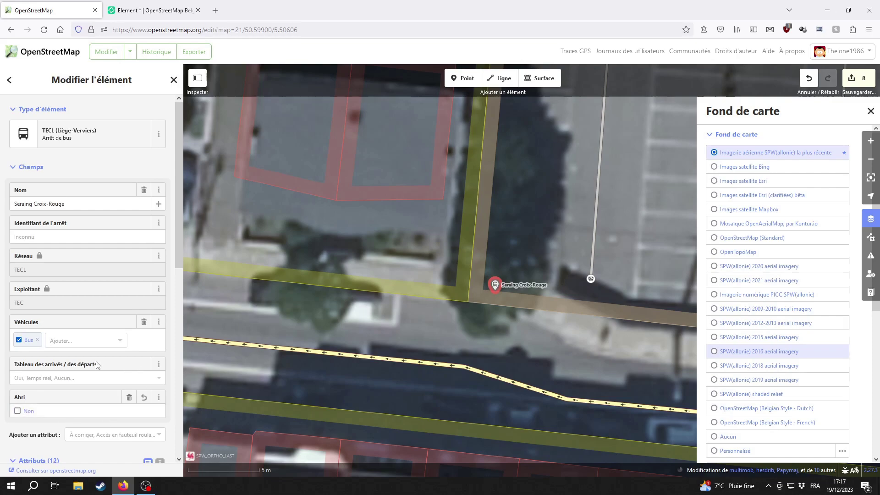
pyautogui.click(306, 323)
pyautogui.scroll(-3, 408, 341)
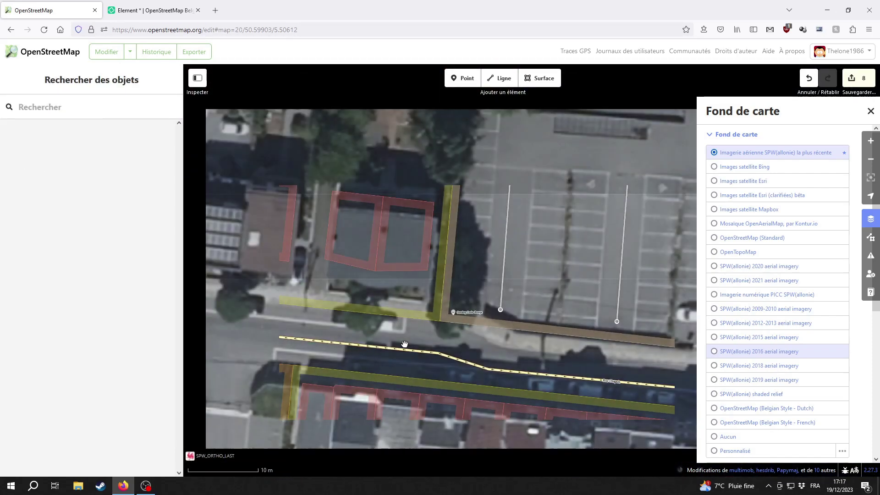
# Arrow-key pan past the roundabout and La Boverie east to the Seraing Rue des Écoliers stop.
pyautogui.press('Left')
pyautogui.press('Left')
pyautogui.press('Left')
pyautogui.press('Left')
pyautogui.press('Left')
pyautogui.press('Left')
pyautogui.press('Left')
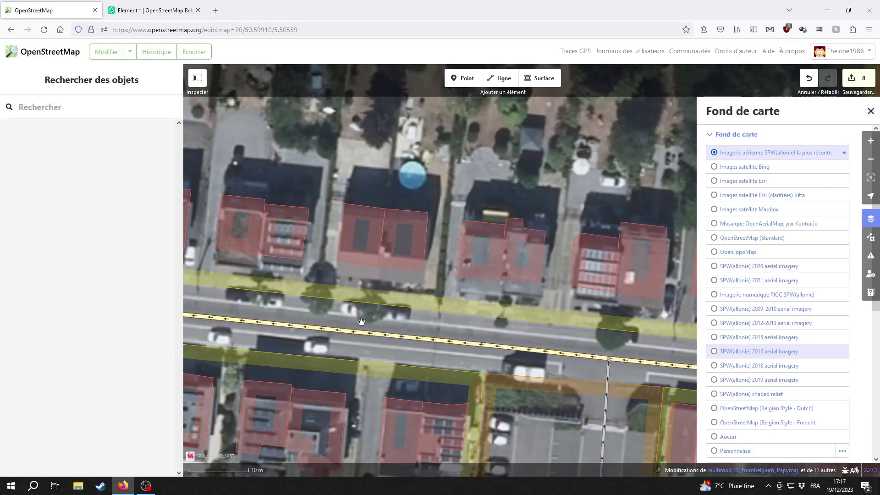
pyautogui.hotkey('shift', 'Left')
pyautogui.hotkey('shift', 'Left')
pyautogui.hotkey('shift', 'Left')
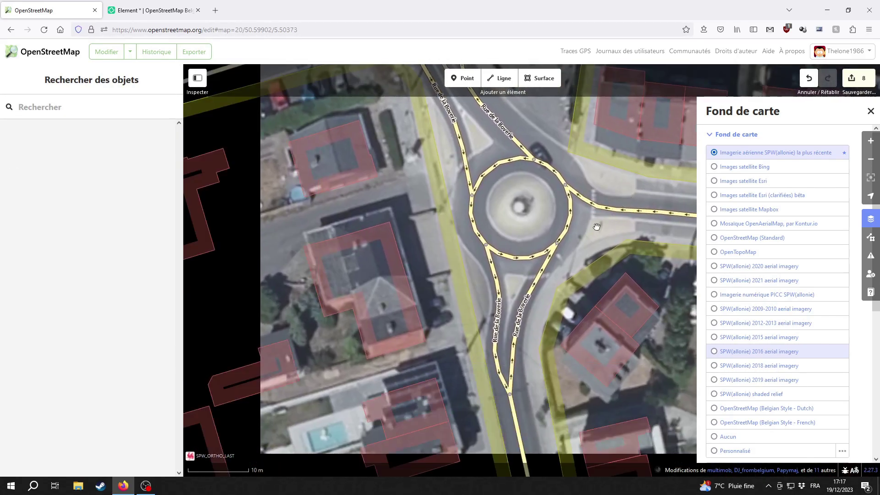
pyautogui.press('Down')
pyautogui.press('Down')
pyautogui.press('Down')
pyautogui.press('Down')
pyautogui.press('Down')
pyautogui.press('Down')
pyautogui.press('Down')
pyautogui.press('Down')
pyautogui.press('Right')
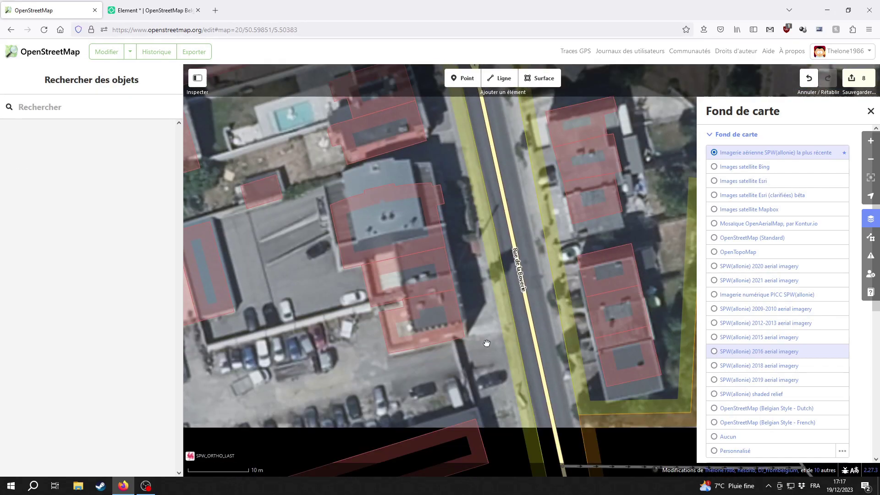
pyautogui.press('Down')
pyautogui.press('Down')
pyautogui.press('Down')
pyautogui.press('Down')
pyautogui.press('Down')
pyautogui.press('Down')
pyautogui.press('Down')
pyautogui.press('Down')
pyautogui.press('Down')
pyautogui.press('Down')
pyautogui.press('Down')
pyautogui.press('Down')
pyautogui.press('Right')
pyautogui.press('Right')
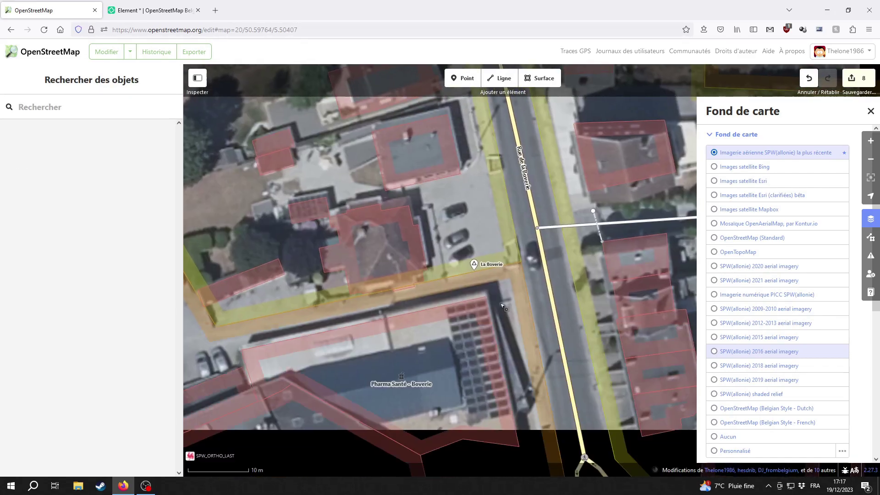
pyautogui.press('Right')
pyautogui.press('Right')
pyautogui.press('Right')
pyautogui.press('Right')
pyautogui.press('Right')
pyautogui.press('Right')
pyautogui.press('Right')
pyautogui.press('Down')
pyautogui.press('Down')
pyautogui.press('Down')
pyautogui.press('Right')
pyautogui.press('Right')
pyautogui.press('Right')
pyautogui.press('Right')
pyautogui.press('Right')
pyautogui.press('Right')
pyautogui.press('Right')
pyautogui.press('Right')
pyautogui.press('Right')
pyautogui.press('Down')
pyautogui.press('Down')
pyautogui.press('Down')
pyautogui.press('Down')
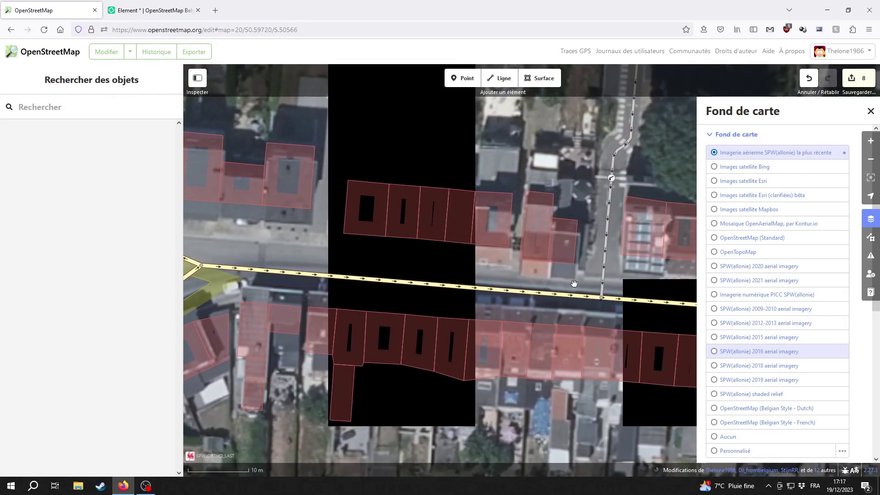
pyautogui.press('Right')
pyautogui.press('Right')
pyautogui.press('Right')
pyautogui.press('Right')
pyautogui.press('Right')
pyautogui.press('Right')
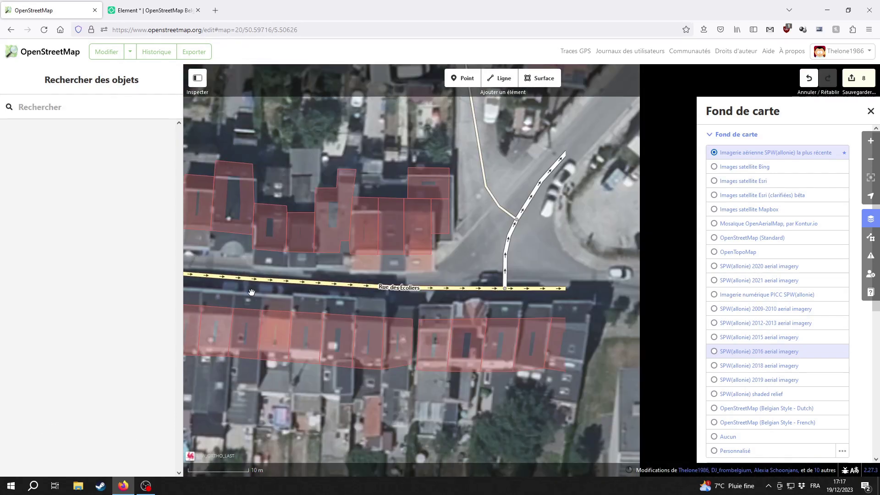
pyautogui.press('Right')
pyautogui.press('Right')
pyautogui.press('Right')
pyautogui.press('Right')
pyautogui.press('Right')
pyautogui.press('Right')
pyautogui.press('Right')
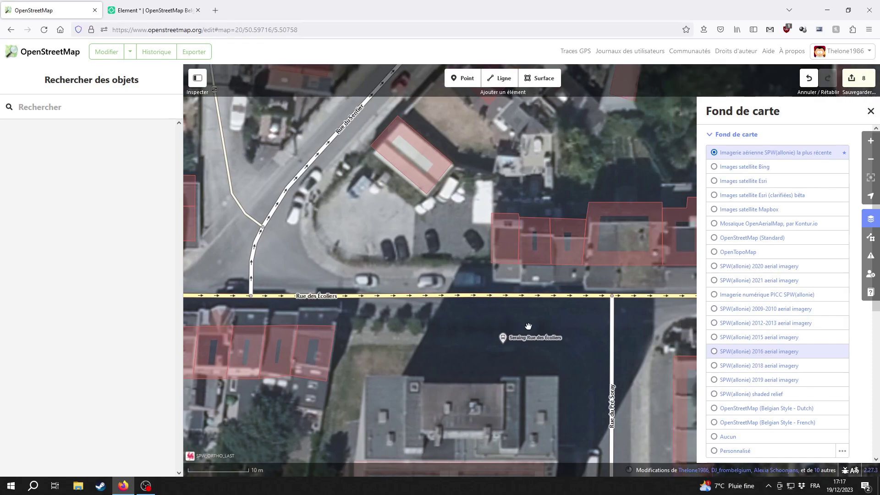
# Switch to the PICC vector background and check the Seraing Rue des Écoliers stop.
pyautogui.scroll(2, 493, 351)
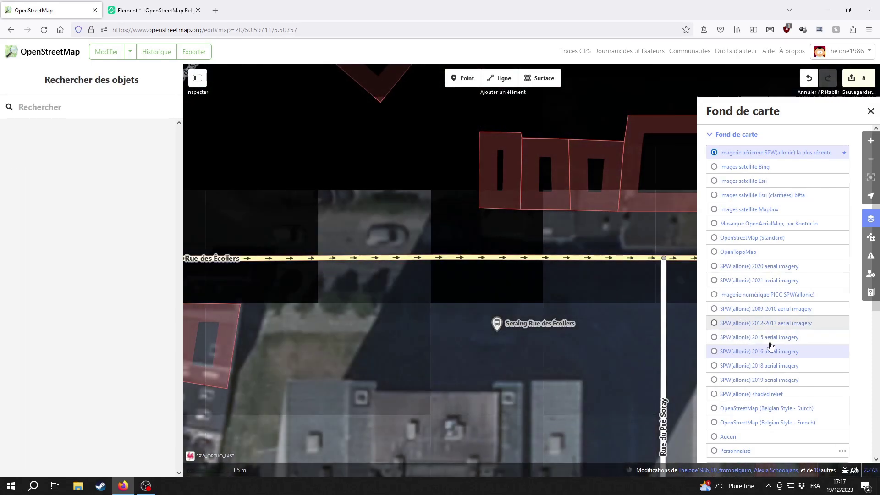
pyautogui.click(774, 296)
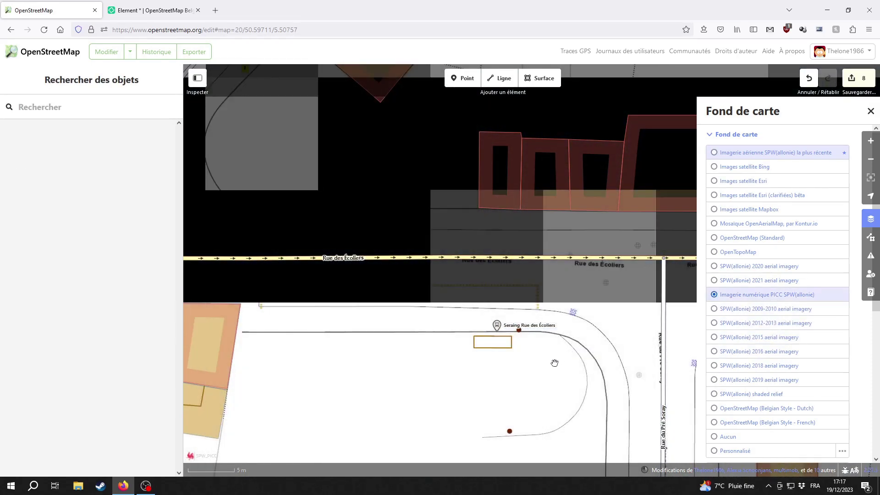
pyautogui.scroll(2, 473, 334)
pyautogui.scroll(3, 554, 362)
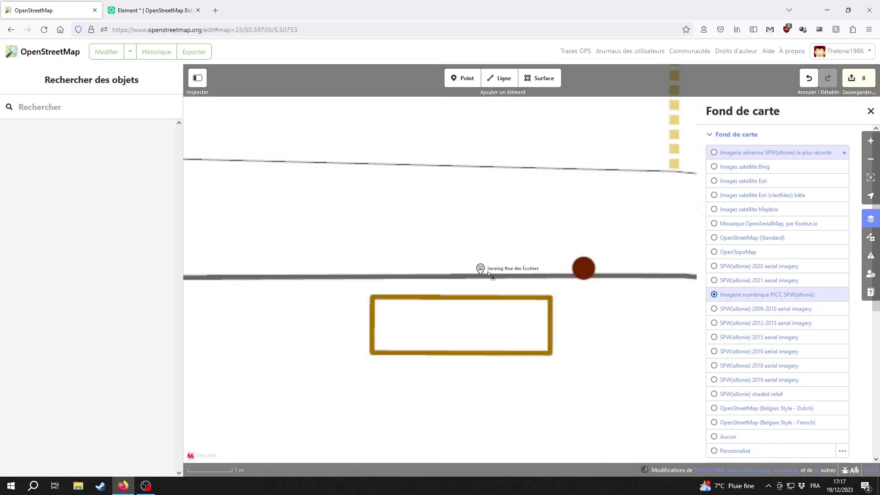
pyautogui.click(481, 269)
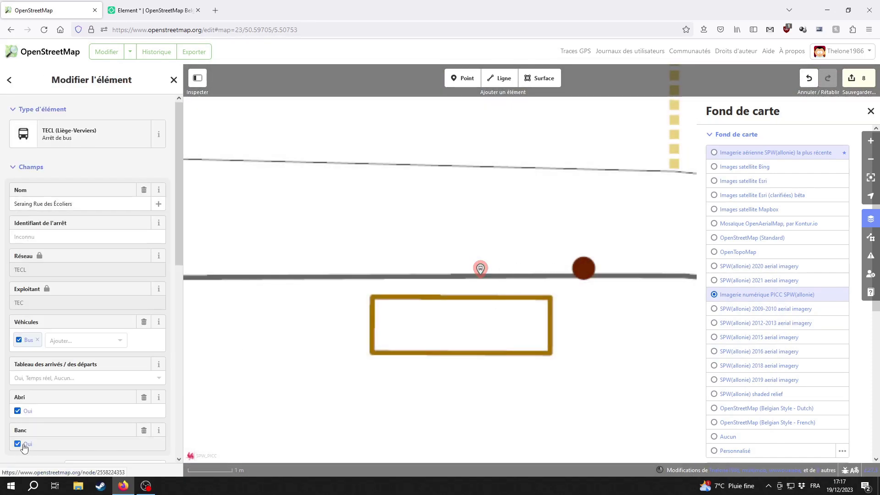
pyautogui.click(422, 347)
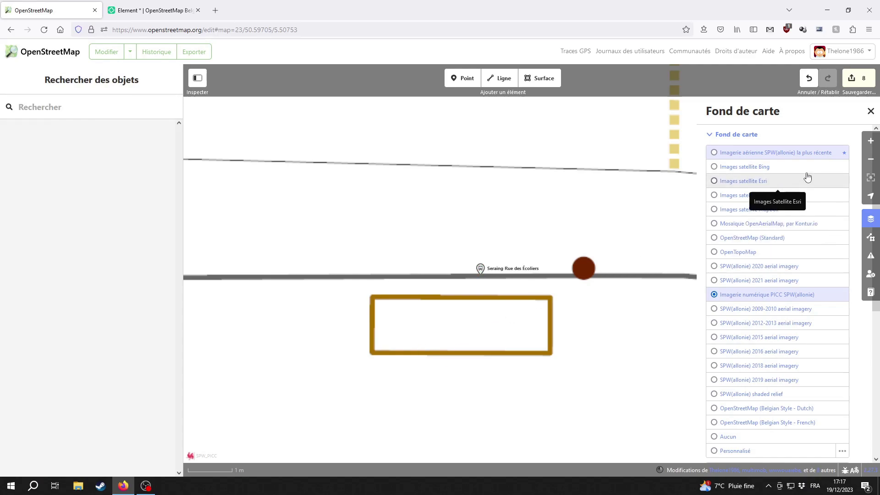
# Close the rectangle beside the stop as an Abri de transport en commun area.
pyautogui.click(872, 111)
pyautogui.scroll(3, 343, 340)
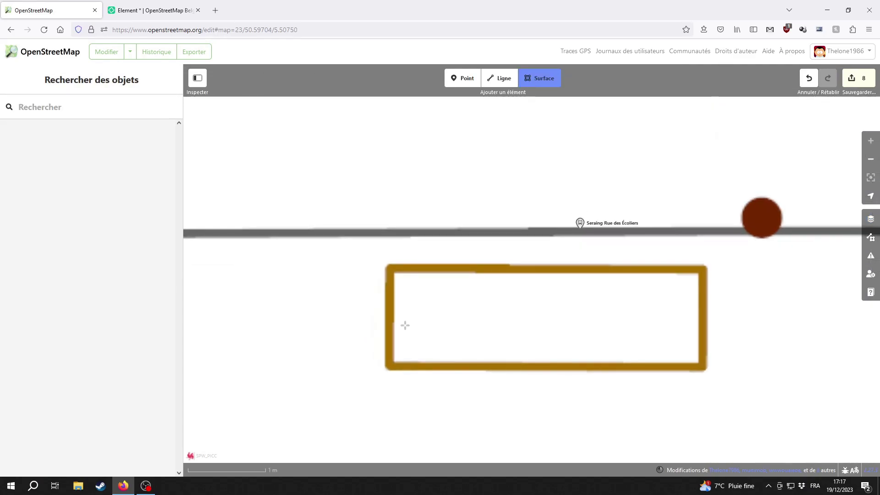
pyautogui.click(391, 270)
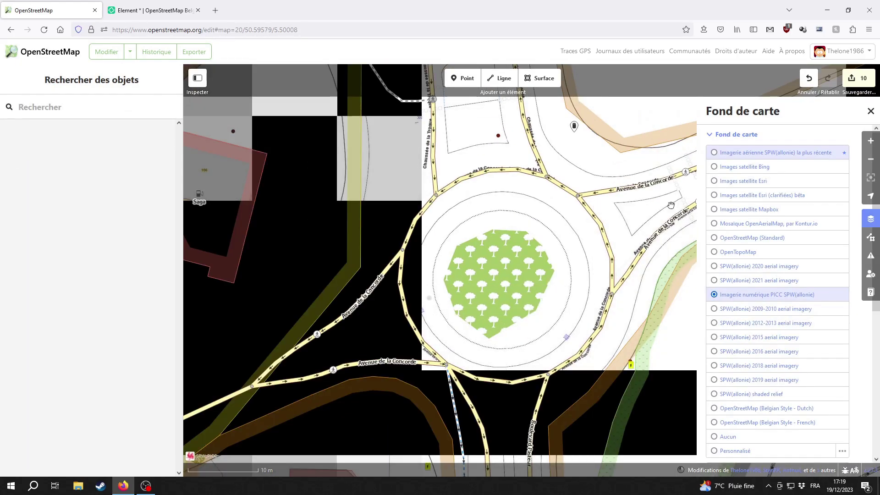
# Pan west to the Rue de la Résistance stops and inspect the western one.
pyautogui.moveTo(284, 394); pyautogui.dragTo(607, 254)
pyautogui.moveTo(374, 375); pyautogui.dragTo(555, 311)
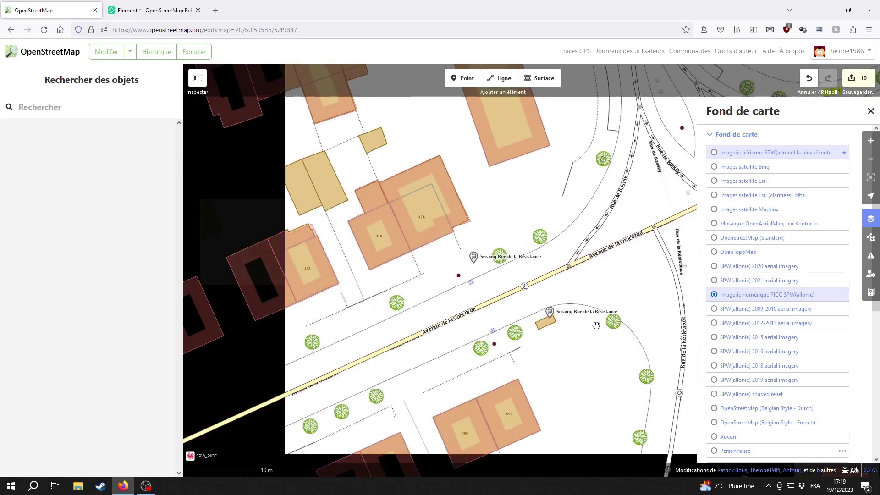
pyautogui.click(473, 257)
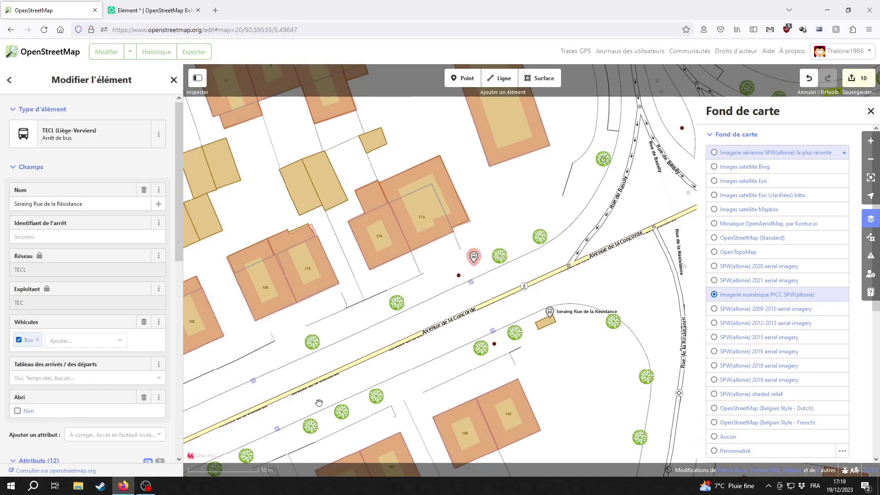
pyautogui.click(554, 347)
pyautogui.scroll(5, 552, 339)
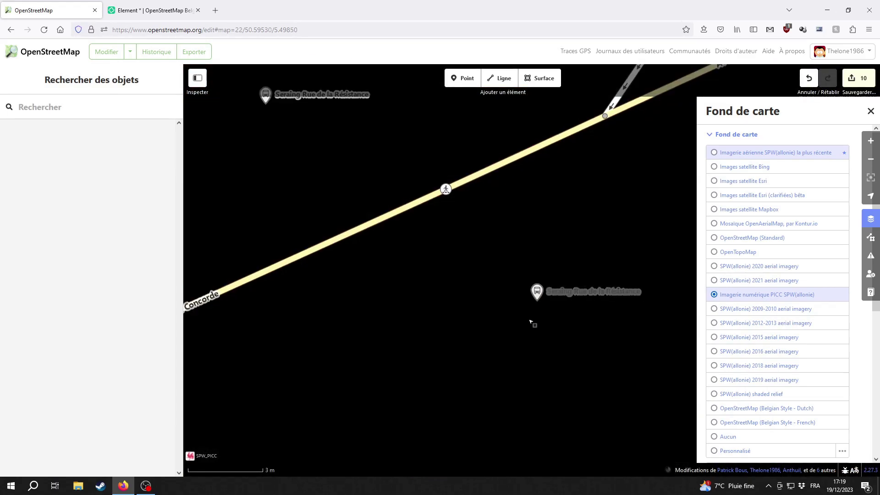
pyautogui.scroll(1, 550, 317)
# Compare the latest aerial imagery with the PICC map, keeping PICC as background.
pyautogui.hotkey('ctrl', 'b')
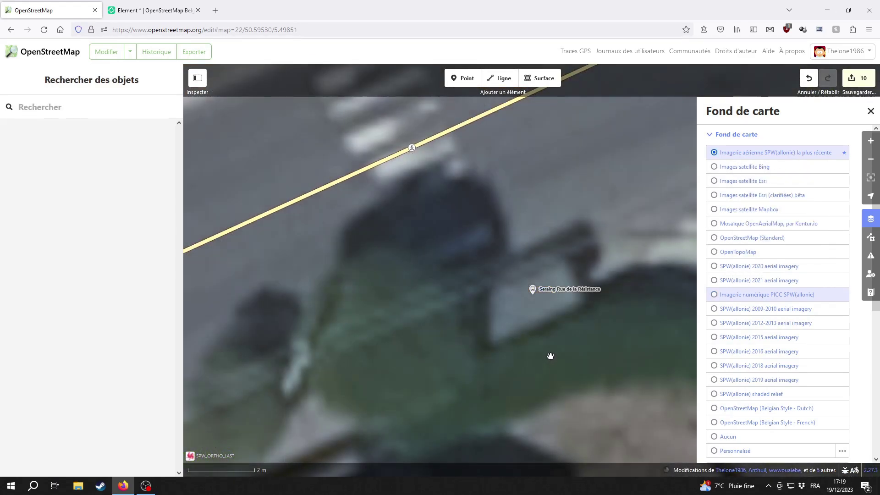
pyautogui.click(793, 295)
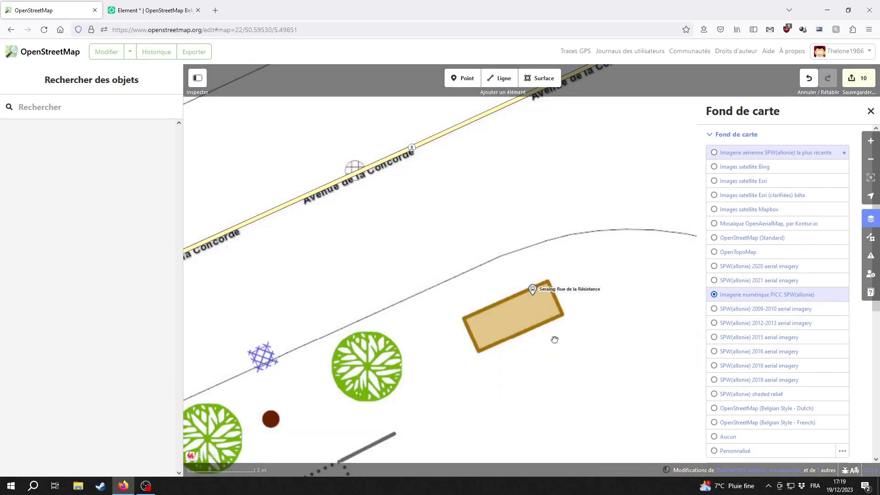
pyautogui.scroll(1, 571, 313)
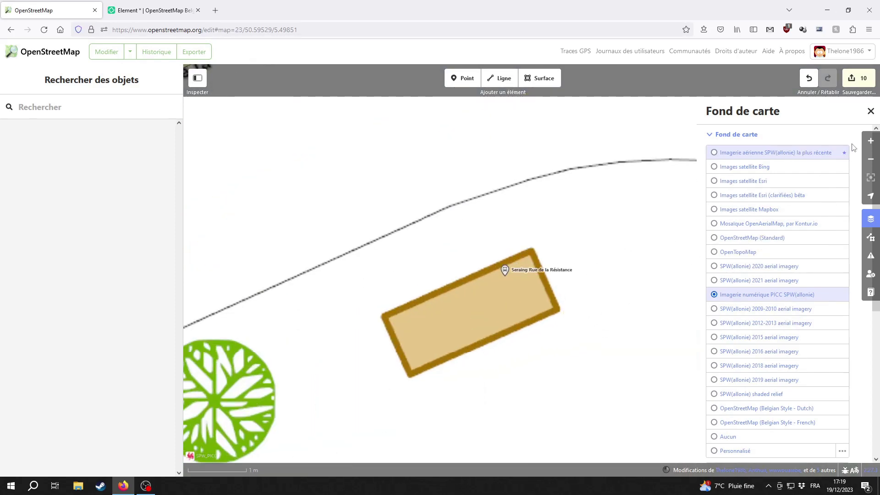
pyautogui.click(873, 119)
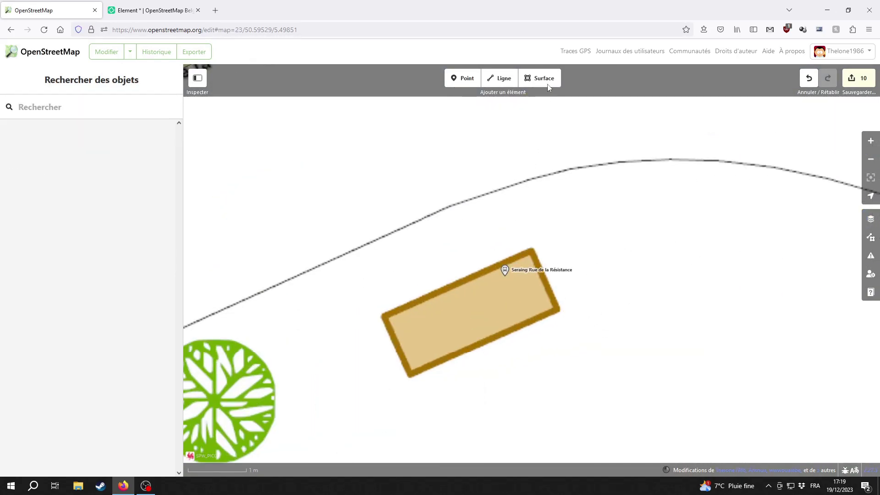
# Check the shelter area rectangle beside the eastern Résistance stop.
pyautogui.scroll(1, 527, 305)
pyautogui.click(550, 311)
pyautogui.click(273, 383)
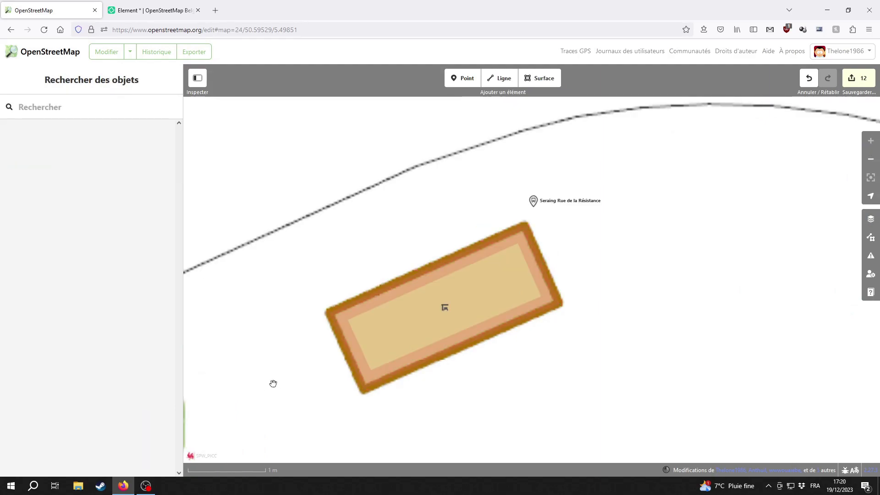
pyautogui.scroll(-4, 552, 330)
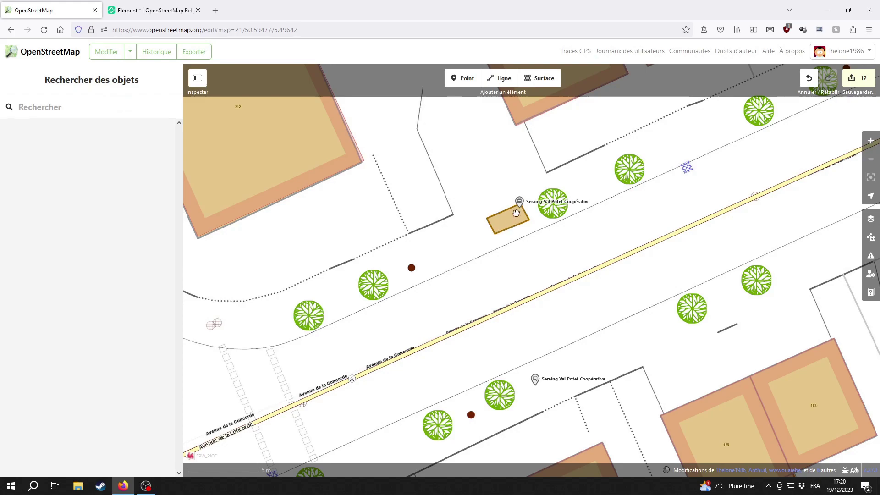
# Pan toward Avenue de la Concorde and inspect the southern Val Potet Coopérative stop.
pyautogui.scroll(3, 515, 213)
pyautogui.moveTo(515, 234); pyautogui.dragTo(474, 244)
pyautogui.moveTo(464, 324); pyautogui.dragTo(459, 166)
pyautogui.moveTo(462, 251); pyautogui.dragTo(461, 148)
pyautogui.moveTo(441, 364); pyautogui.dragTo(443, 238)
pyautogui.click(495, 289)
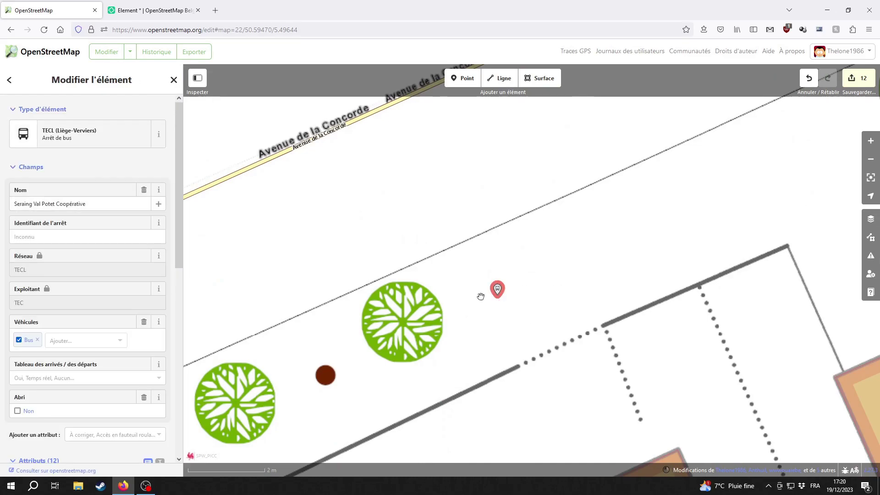
# Move the Val Potet Coopérative stop off the rectangle's corner to just below it.
pyautogui.moveTo(454, 244); pyautogui.dragTo(481, 453)
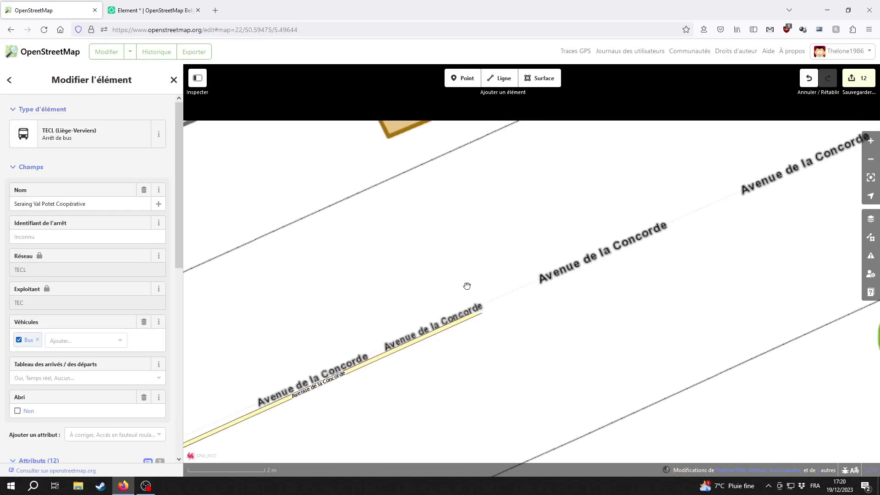
pyautogui.moveTo(479, 158); pyautogui.dragTo(480, 387)
pyautogui.click(473, 280)
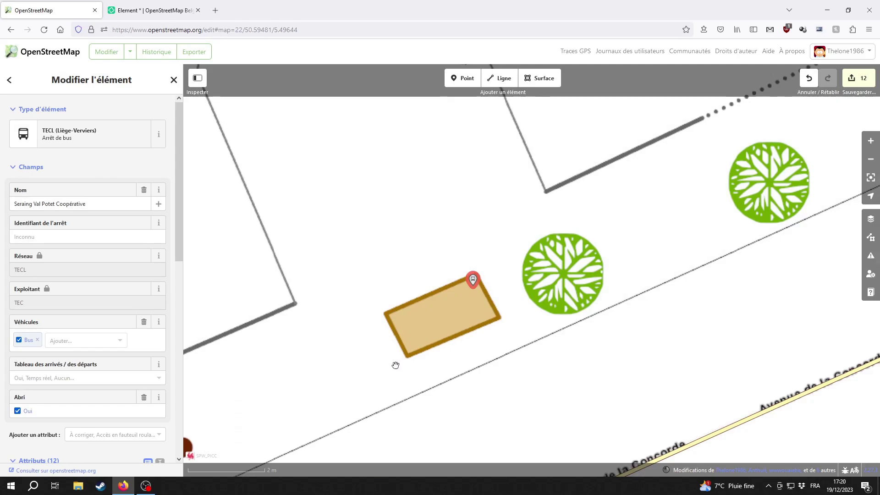
pyautogui.click(410, 366)
pyautogui.moveTo(473, 281); pyautogui.dragTo(394, 386)
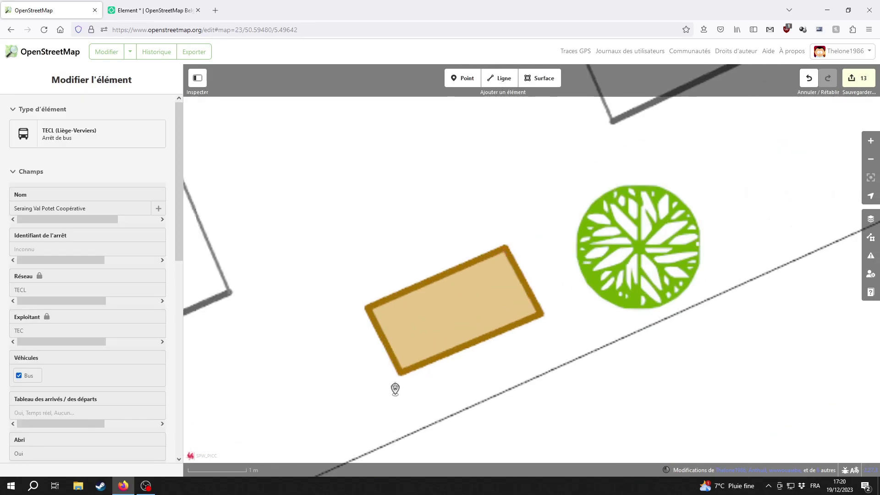
# Close the rectangle as an area tagged Abri de transport en commun.
pyautogui.press('b')
pyautogui.press('b')
pyautogui.scroll(3, 547, 303)
pyautogui.press('3')
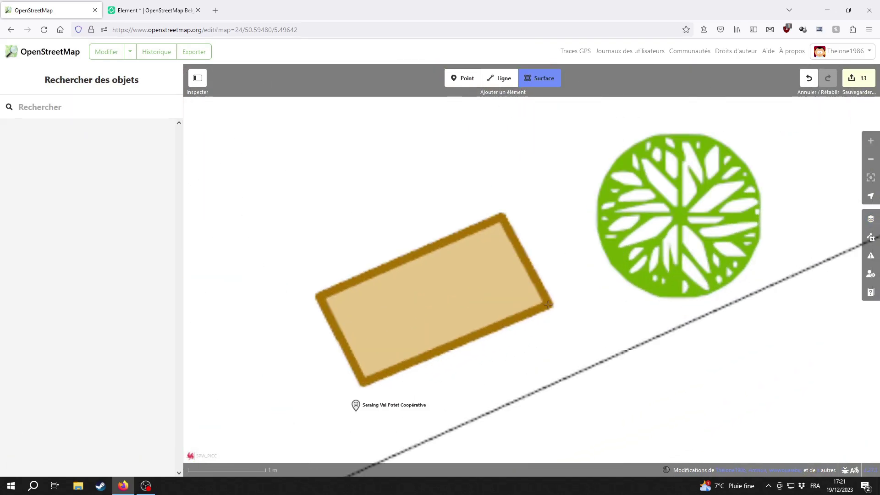
pyautogui.click(364, 381)
pyautogui.click(81, 133)
# Add the bench value 'banc' to the Val Potet Coopérative bus stop.
pyautogui.click(81, 133)
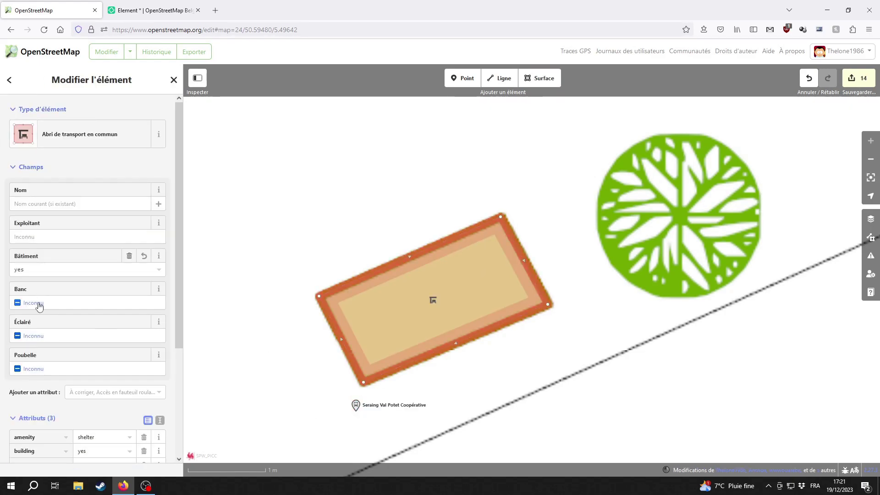
pyautogui.click(356, 406)
pyautogui.write('banc')
pyautogui.press('Return')
pyautogui.scroll(-2, 304, 388)
pyautogui.press('Escape')
pyautogui.scroll(-5, 449, 373)
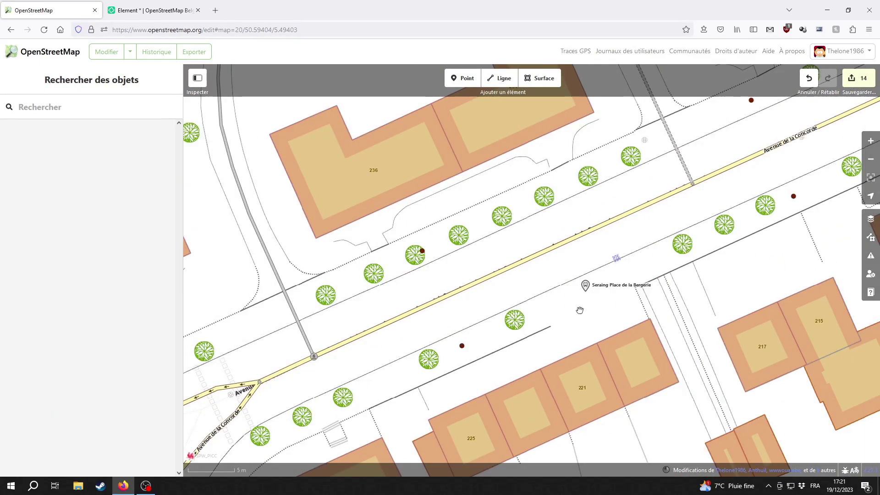
# Select the Seraing Place de la Bergerie stop and bring up the background imagery list.
pyautogui.click(586, 286)
pyautogui.scroll(3, 636, 334)
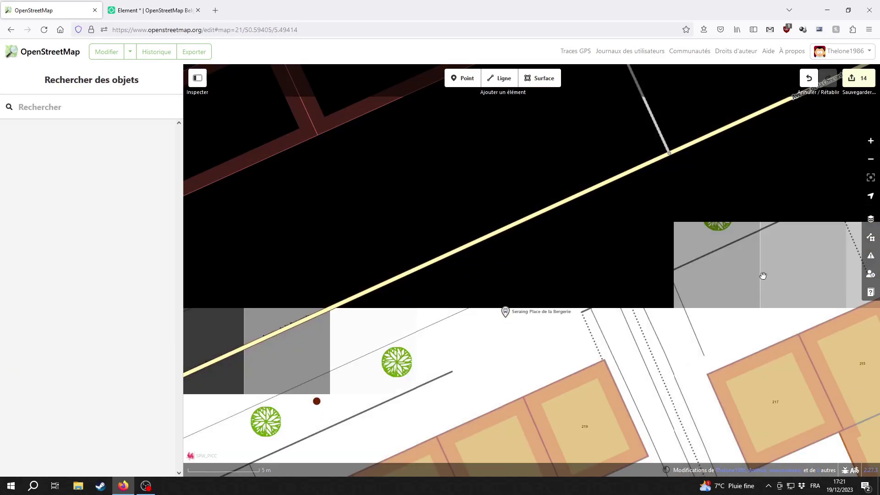
pyautogui.press('b')
pyautogui.moveTo(527, 321); pyautogui.dragTo(414, 401)
pyautogui.scroll(-3, 415, 401)
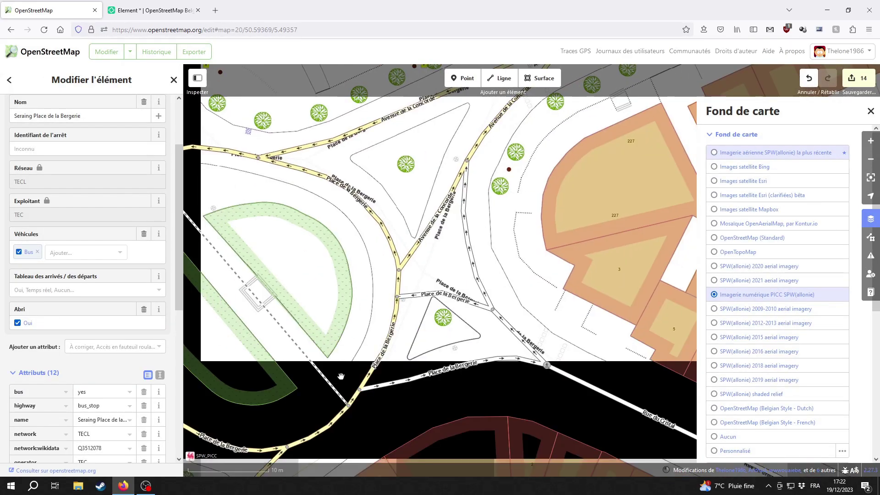
pyautogui.press('Escape')
# Pan toward Rue Copernic and inspect the Seraing Building de la Bergerie stop.
pyautogui.moveTo(419, 142); pyautogui.dragTo(413, 279)
pyautogui.scroll(-3, 414, 280)
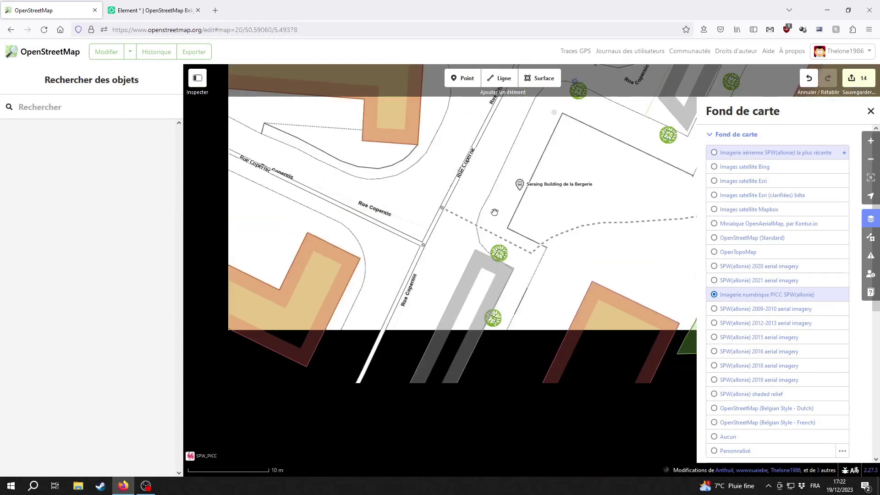
pyautogui.click(489, 269)
pyautogui.press('Escape')
pyautogui.scroll(3, 513, 244)
pyautogui.scroll(-3, 513, 244)
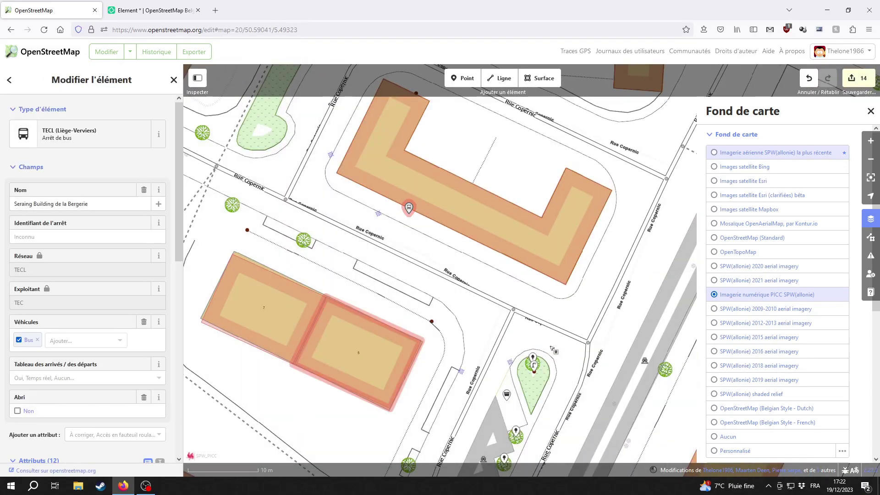
# Pan south along Boulevard Galilée to Rue des Potiers and select a building there.
pyautogui.moveTo(513, 245); pyautogui.dragTo(563, 348)
pyautogui.moveTo(466, 402); pyautogui.dragTo(569, 293)
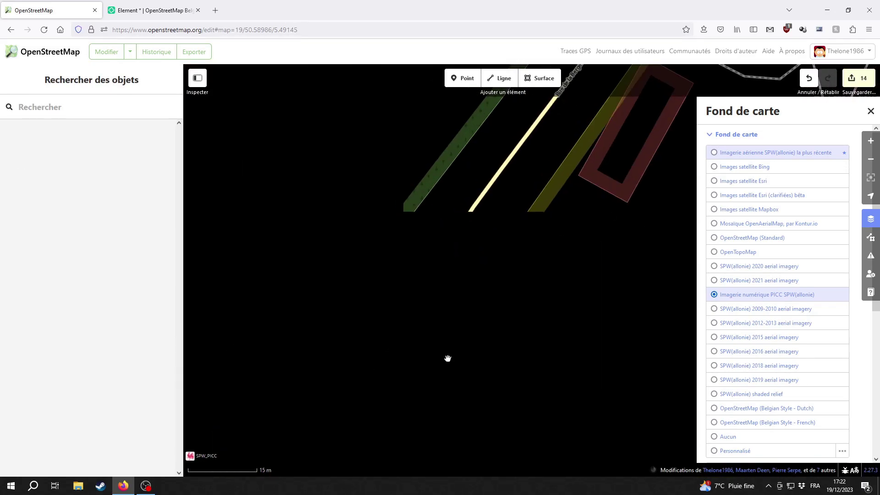
pyautogui.moveTo(365, 342); pyautogui.dragTo(385, 156)
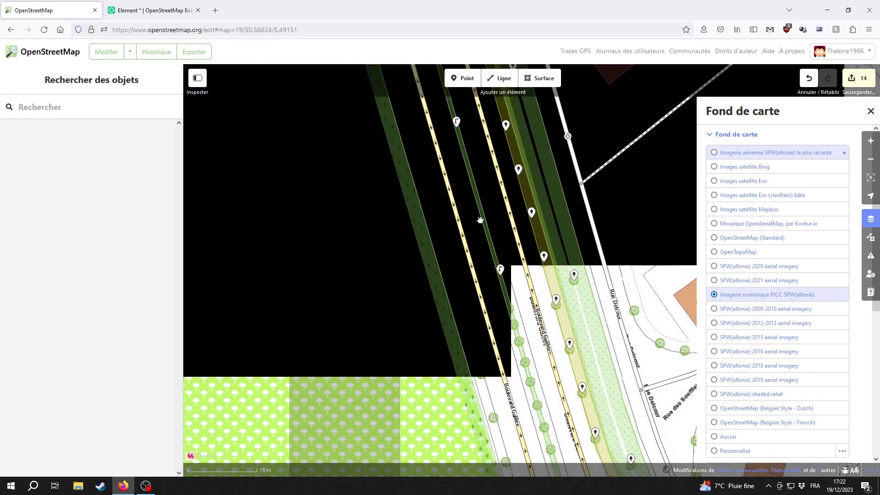
pyautogui.moveTo(406, 373); pyautogui.dragTo(314, 180)
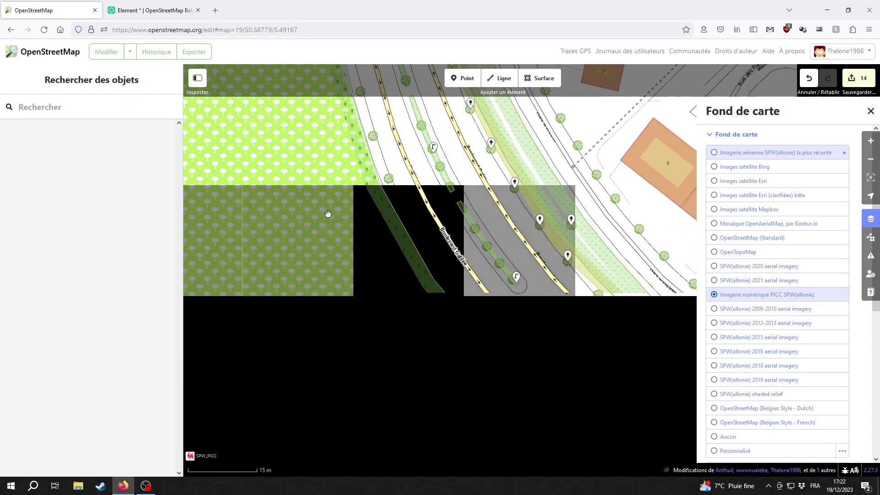
pyautogui.moveTo(624, 332); pyautogui.dragTo(495, 367)
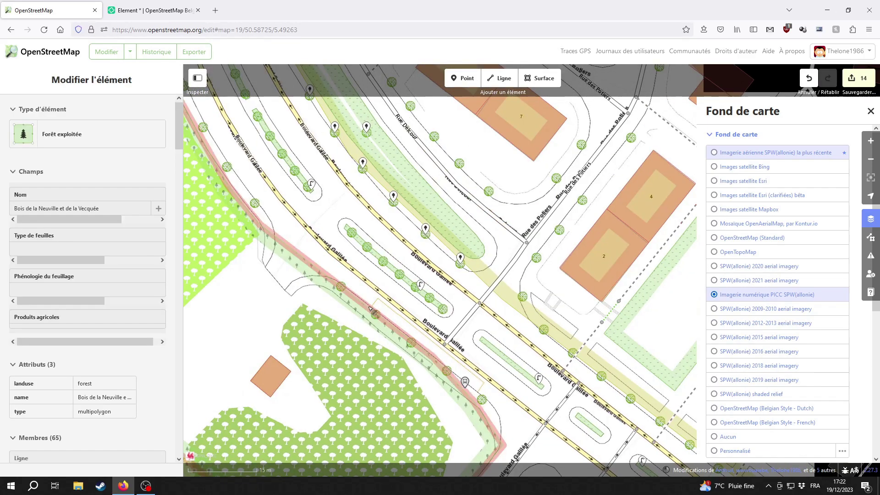
pyautogui.scroll(5, 453, 380)
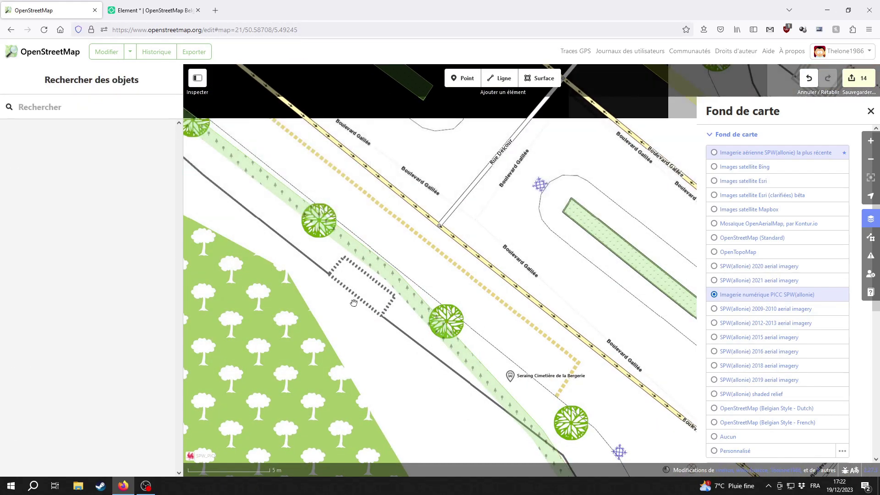
pyautogui.scroll(3, 356, 302)
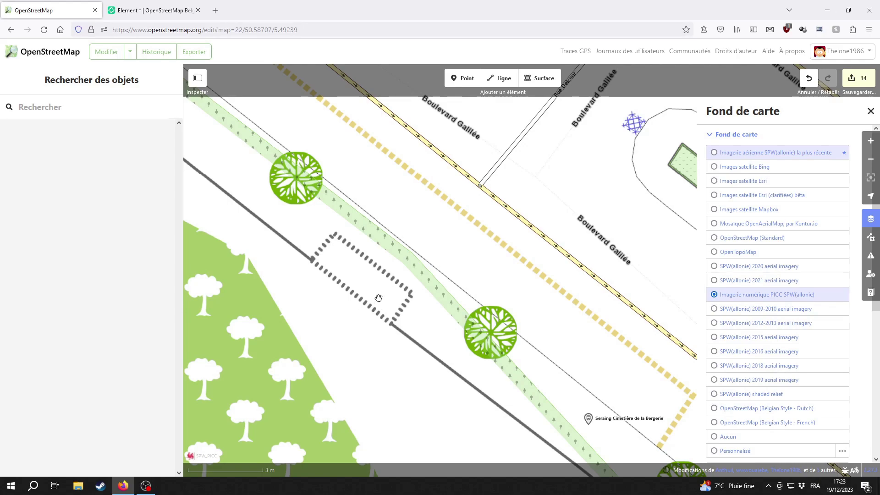
pyautogui.scroll(-5, 451, 272)
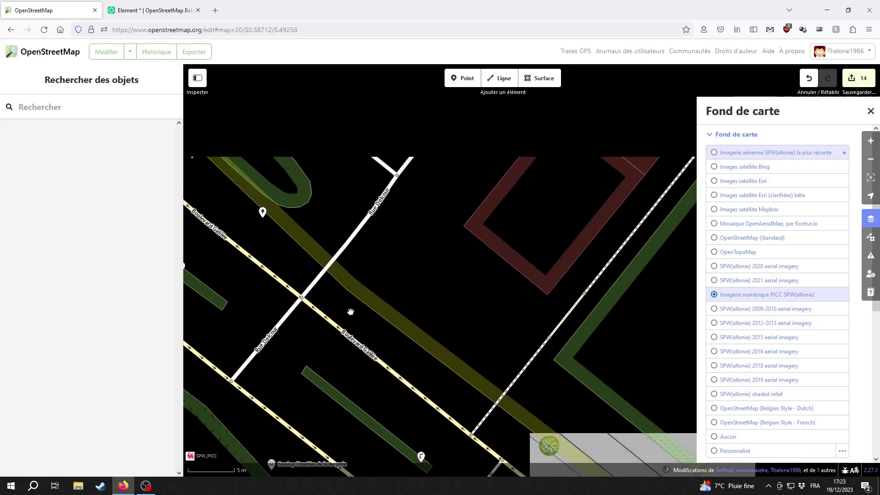
pyautogui.click(423, 291)
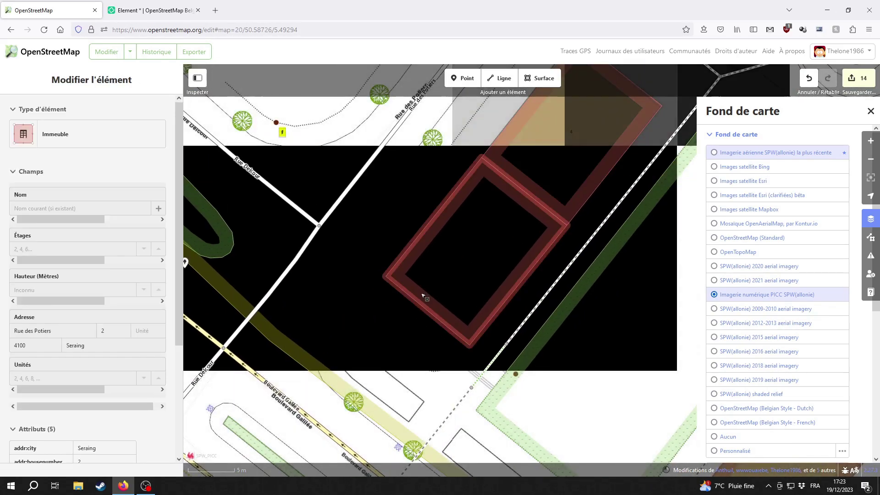
# Move the Seraing Cimetière de la Bergerie stop beside the dashed shelter outline and select it.
pyautogui.moveTo(355, 311); pyautogui.dragTo(550, 183)
pyautogui.scroll(5, 397, 391)
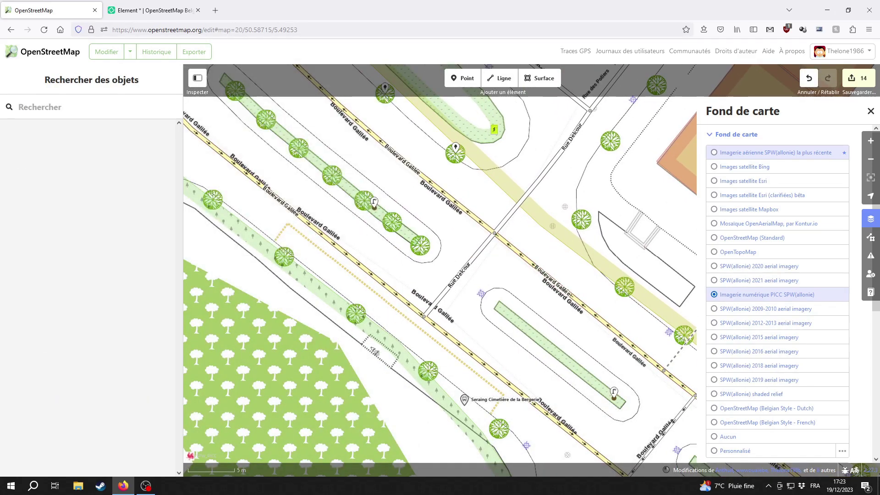
pyautogui.scroll(1, 397, 391)
pyautogui.moveTo(403, 350); pyautogui.dragTo(406, 306)
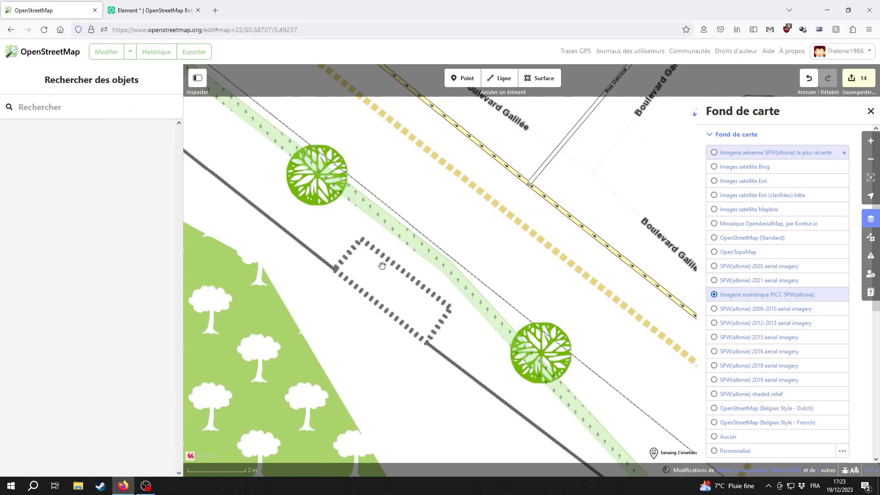
pyautogui.moveTo(656, 456); pyautogui.dragTo(469, 303)
pyautogui.click(469, 300)
pyautogui.scroll(2, 366, 316)
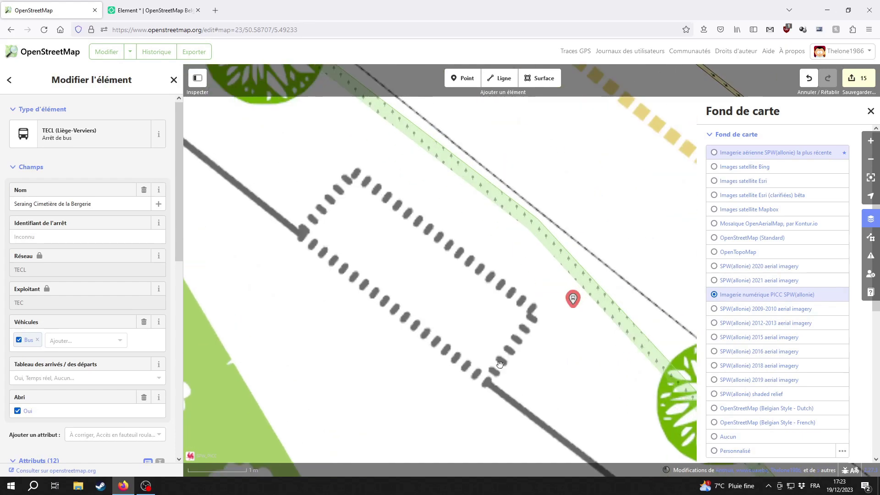
# Trace the dotted Cimetière de la Bergerie shelter outline as a new area.
pyautogui.click(870, 112)
pyautogui.press('3')
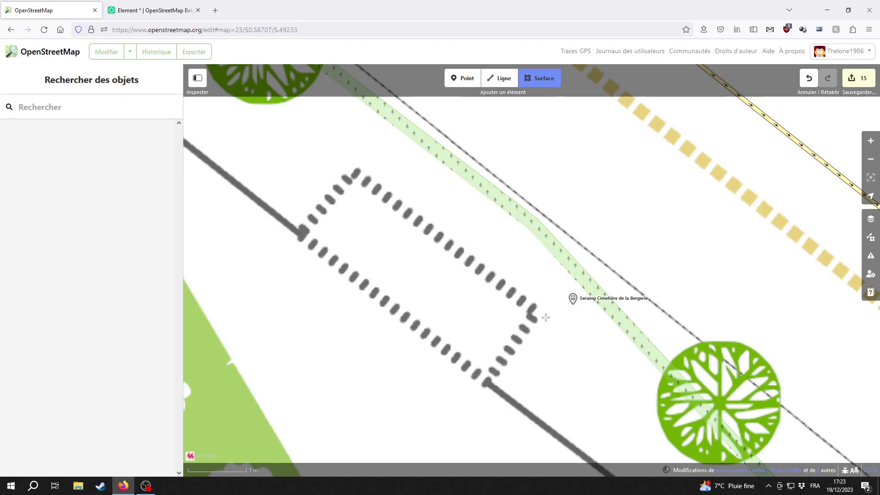
pyautogui.scroll(1, 534, 313)
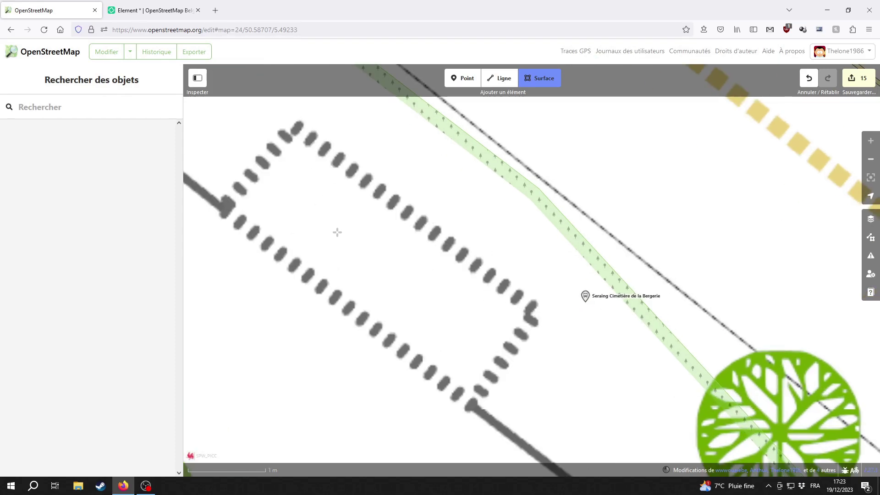
pyautogui.press('Left')
pyautogui.press('Left')
pyautogui.press('Left')
pyautogui.press('Up')
pyautogui.press('Up')
pyautogui.press('Up')
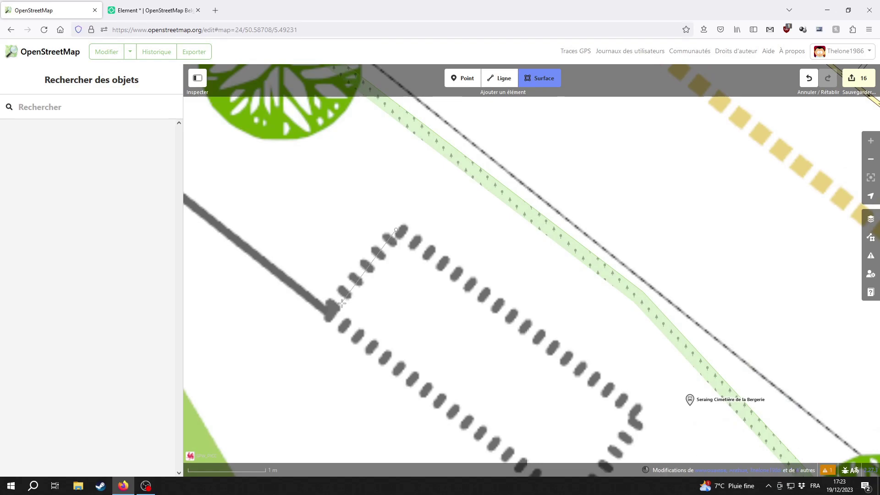
pyautogui.click(327, 313)
pyautogui.press('Right')
pyautogui.press('Right')
pyautogui.press('Down')
pyautogui.press('Down')
pyautogui.press('Down')
pyautogui.press('Down')
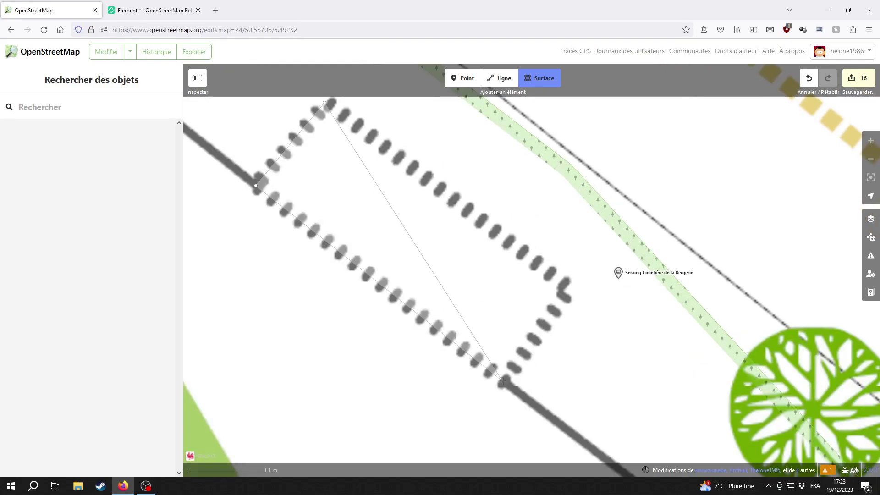
pyautogui.doubleClick(569, 290)
pyautogui.press('Escape')
# Draw a second shelter area along the next dotted outline, closing it on its first corner.
pyautogui.scroll(-5, 568, 399)
pyautogui.scroll(2, 456, 343)
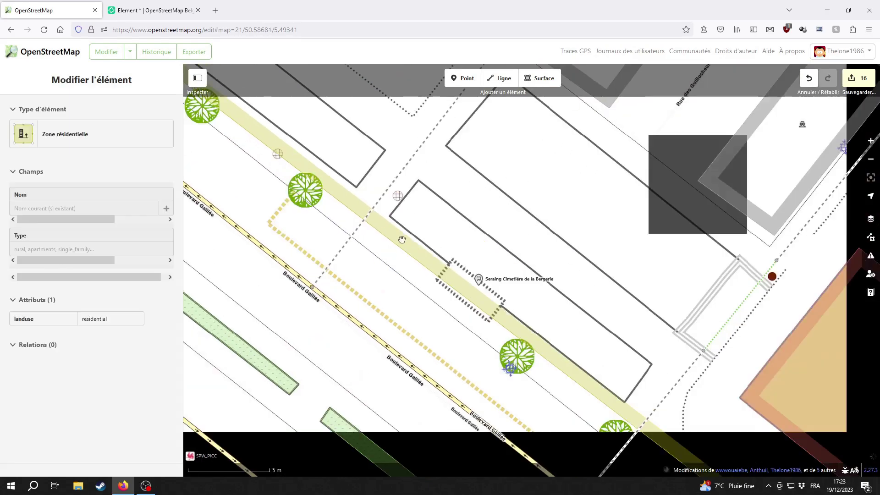
pyautogui.scroll(3, 284, 242)
pyautogui.scroll(2, 522, 271)
pyautogui.press('3')
pyautogui.scroll(2, 379, 330)
pyautogui.click(270, 134)
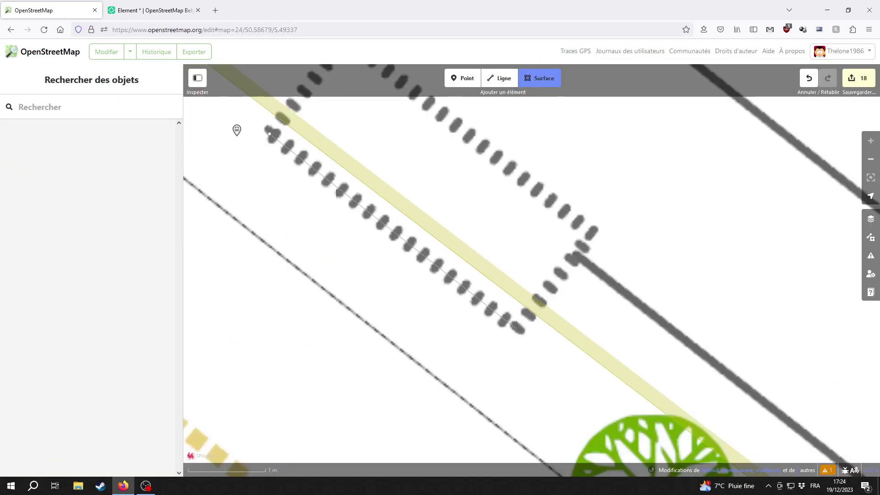
pyautogui.click(592, 235)
pyautogui.press('Left')
pyautogui.press('Left')
pyautogui.press('Up')
pyautogui.press('Up')
pyautogui.press('Up')
pyautogui.press('Up')
pyautogui.press('Up')
pyautogui.press('Up')
pyautogui.click(414, 255)
pyautogui.scroll(-5, 407, 338)
pyautogui.press('Escape')
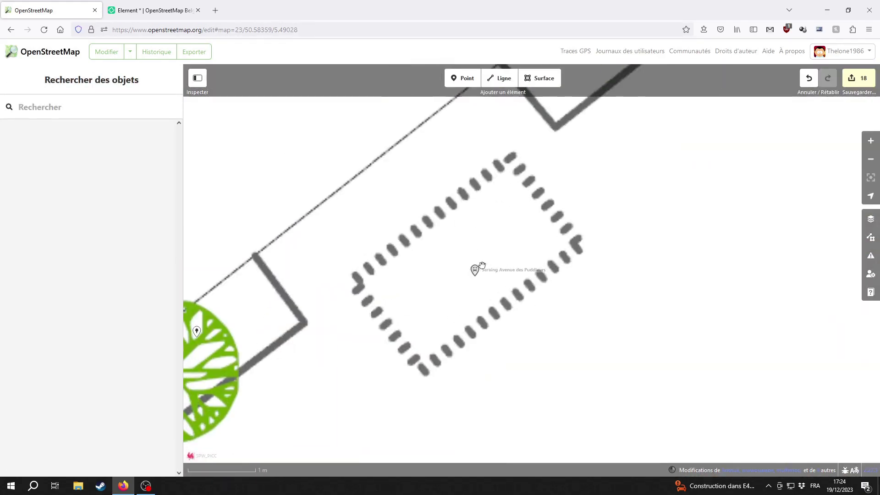
# Move the Seraing Avenue des Puddleurs stop out of its rectangle, then undo the extra area.
pyautogui.moveTo(482, 265); pyautogui.dragTo(523, 120)
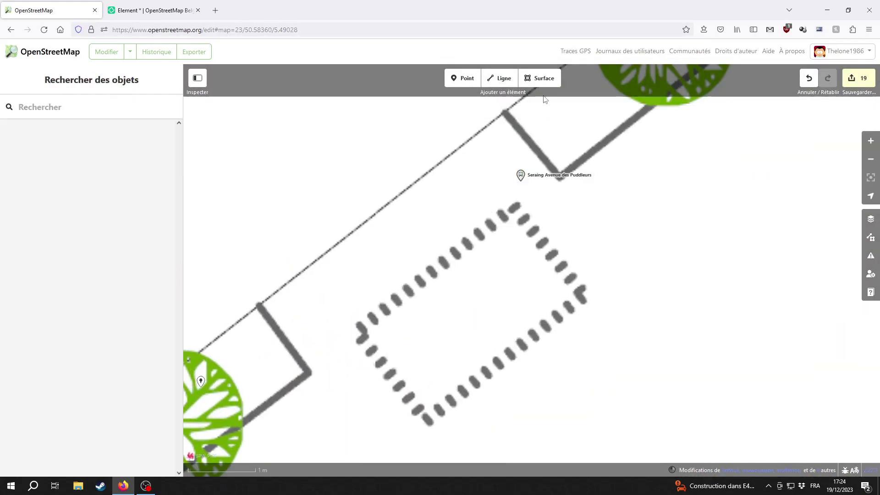
pyautogui.moveTo(487, 360); pyautogui.dragTo(550, 287)
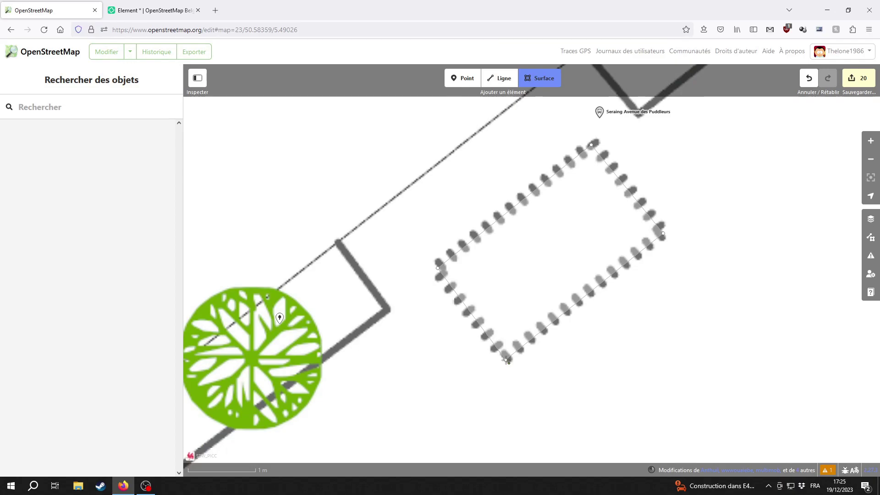
pyautogui.doubleClick(485, 351)
pyautogui.scroll(-2, 484, 350)
pyautogui.hotkey('ctrl', 'z')
pyautogui.hotkey('ctrl', 'z')
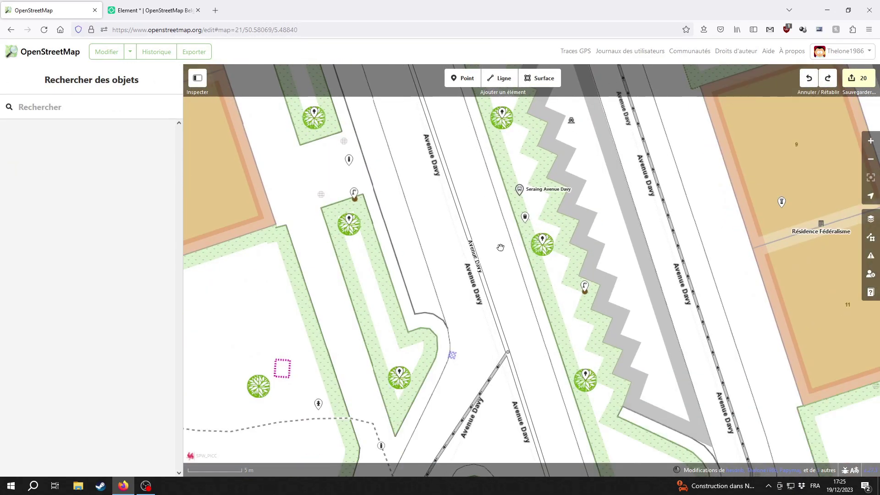
# Compare aerial imagery with the PICC map, then draw the shelter area beside Avenue Davy.
pyautogui.click(871, 219)
pyautogui.click(775, 152)
pyautogui.click(804, 298)
pyautogui.hotkey('ctrl', 'shift', 'z')
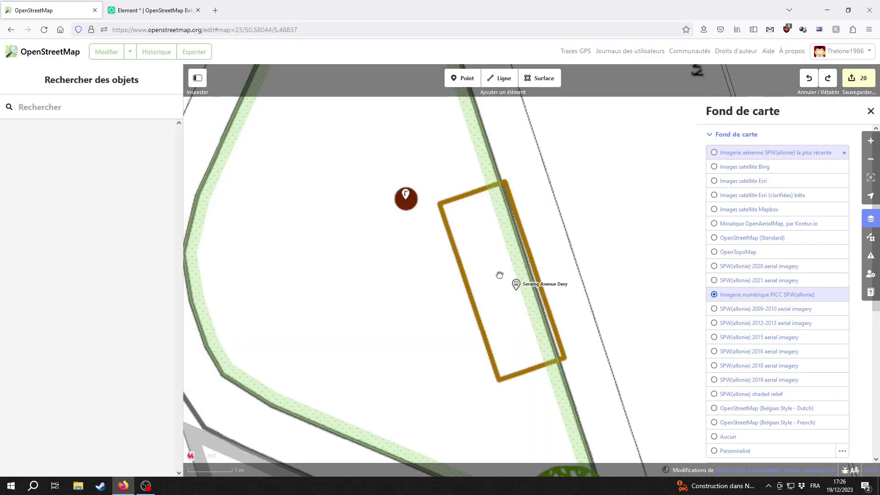
pyautogui.click(595, 130)
pyautogui.scroll(5, 595, 130)
pyautogui.press('3')
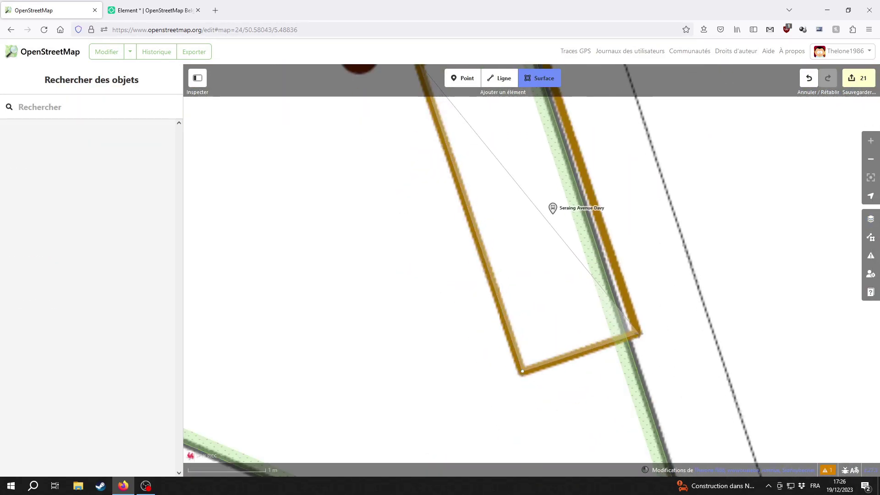
pyautogui.press('Escape')
# Select the Seraing Avenue Davy bus stop and view the shelter's surroundings.
pyautogui.click(619, 337)
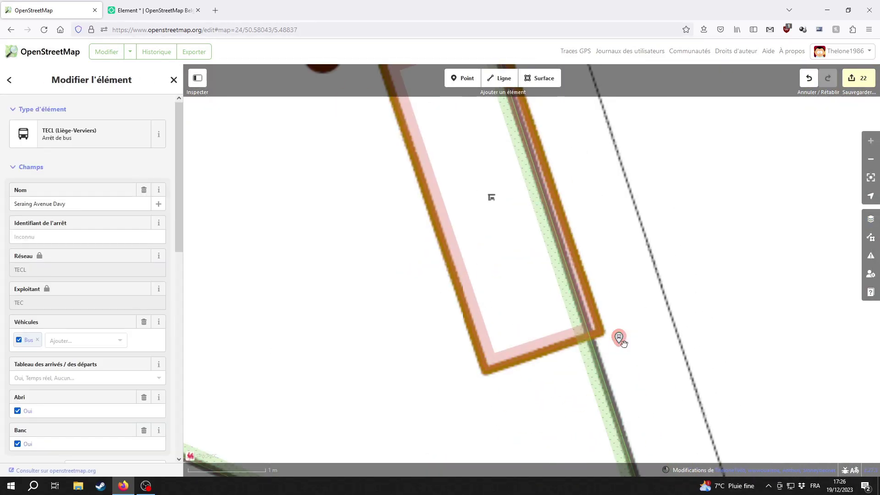
pyautogui.click(635, 357)
pyautogui.click(619, 338)
pyautogui.click(625, 305)
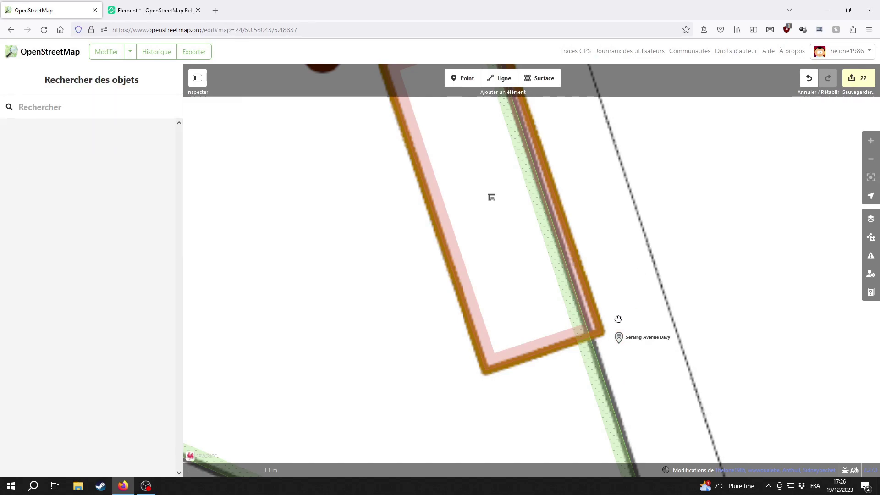
pyautogui.moveTo(625, 280); pyautogui.dragTo(588, 347)
pyautogui.scroll(-5, 564, 350)
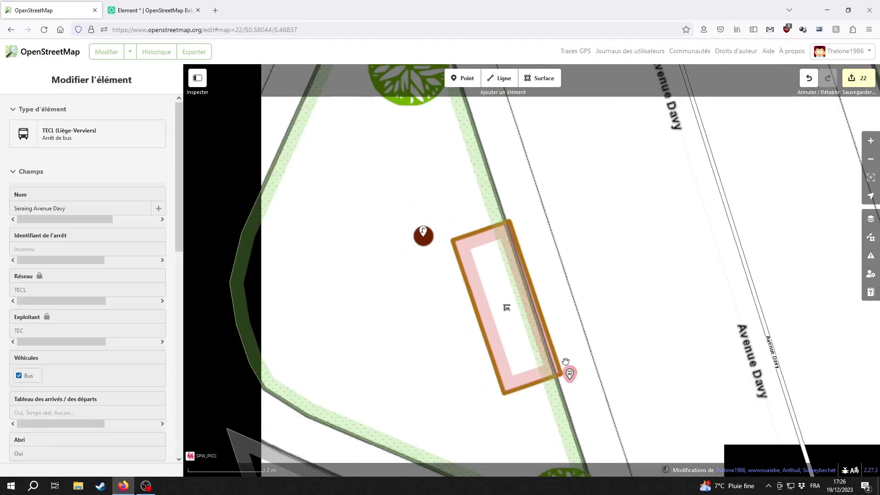
pyautogui.click(569, 371)
pyautogui.click(570, 374)
pyautogui.click(567, 299)
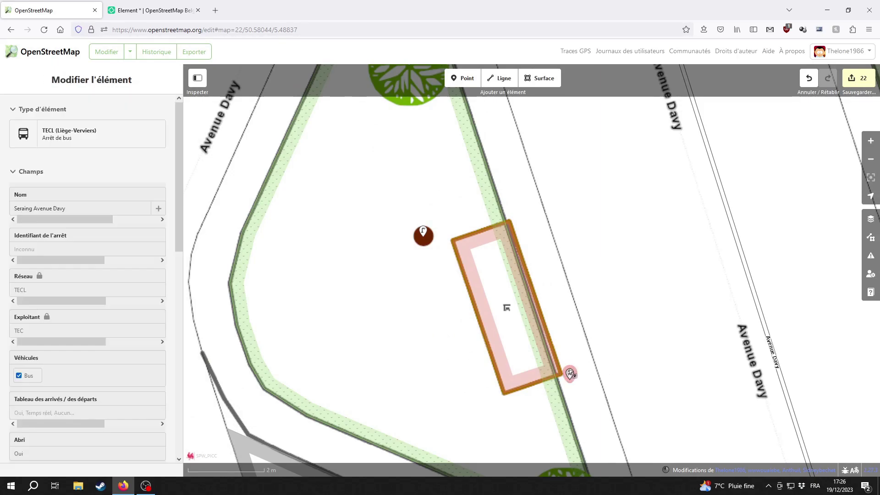
# Review the shelter area's tags and the Avenue Davy stop's shelter and bench values.
pyautogui.click(508, 287)
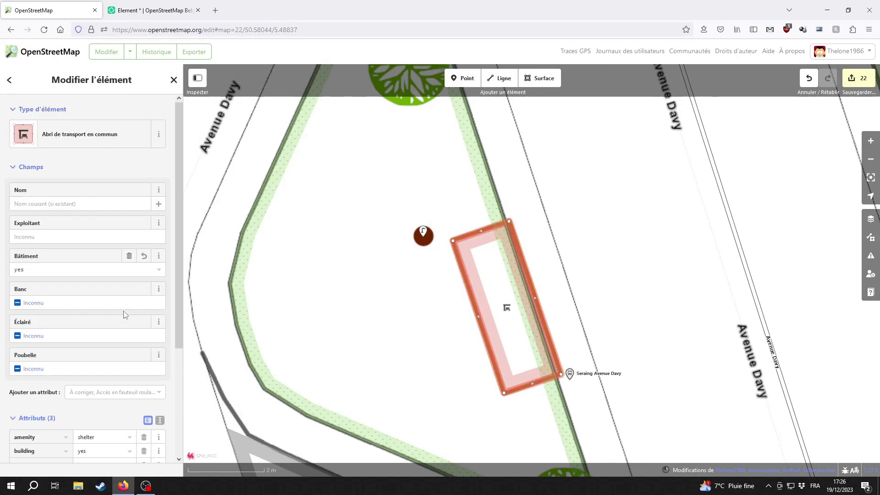
pyautogui.click(571, 374)
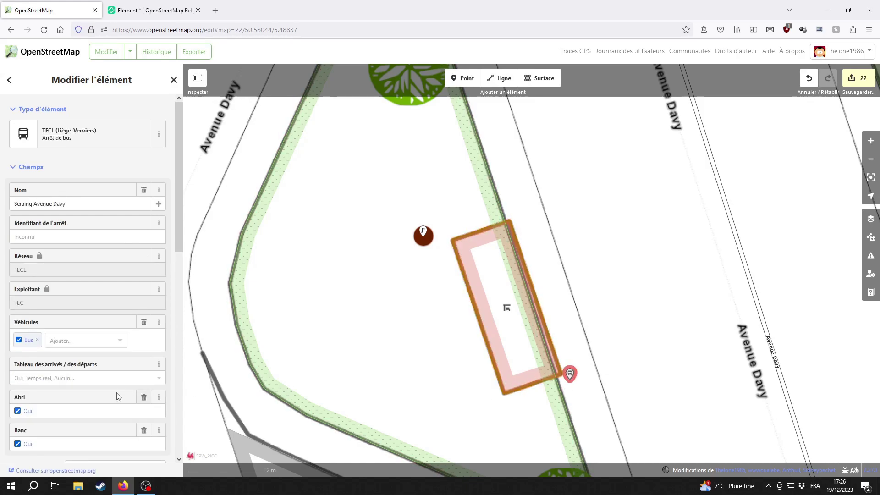
pyautogui.scroll(-1, 92, 403)
pyautogui.click(500, 350)
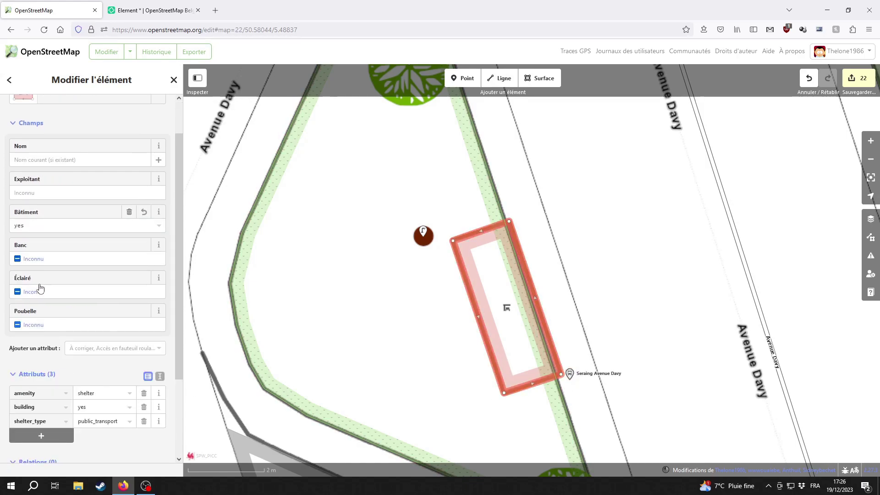
pyautogui.click(399, 354)
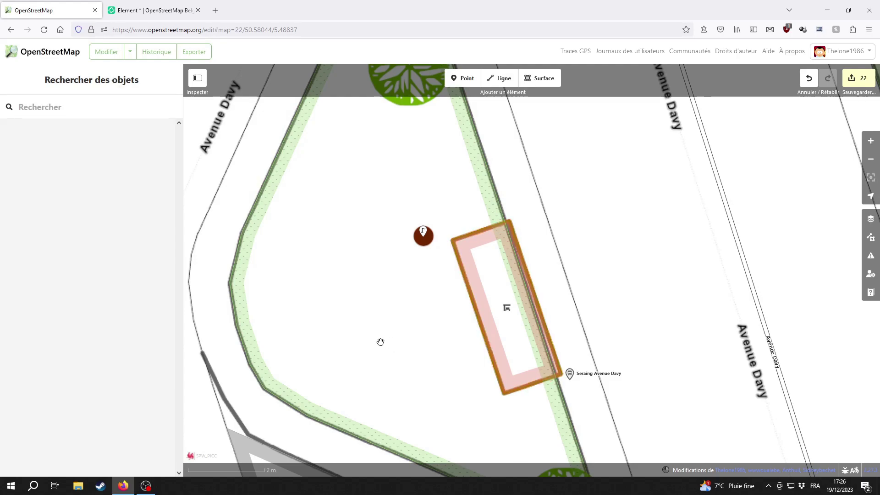
pyautogui.scroll(-3, 393, 330)
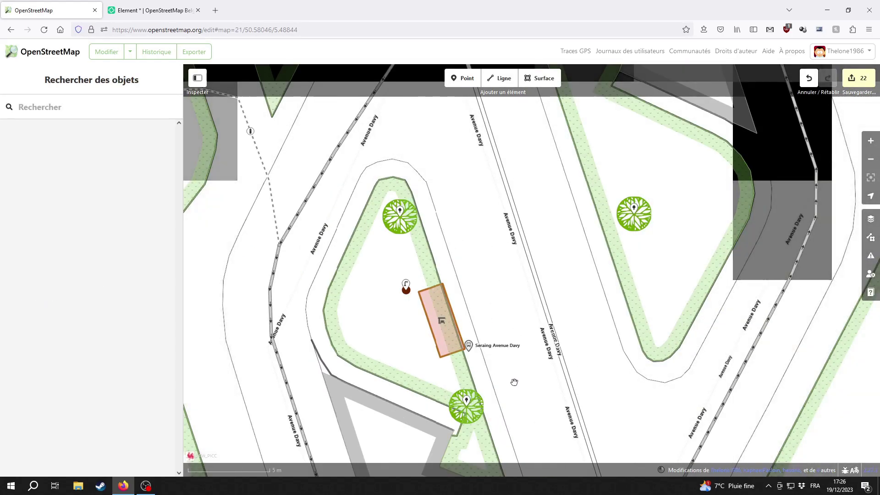
# Pan away from the finished shelter toward Rue Laplace.
pyautogui.moveTo(534, 407); pyautogui.dragTo(388, 194)
pyautogui.scroll(-2, 575, 377)
pyautogui.moveTo(576, 377); pyautogui.dragTo(544, 222)
pyautogui.click(544, 222)
pyautogui.moveTo(752, 410); pyautogui.dragTo(549, 301)
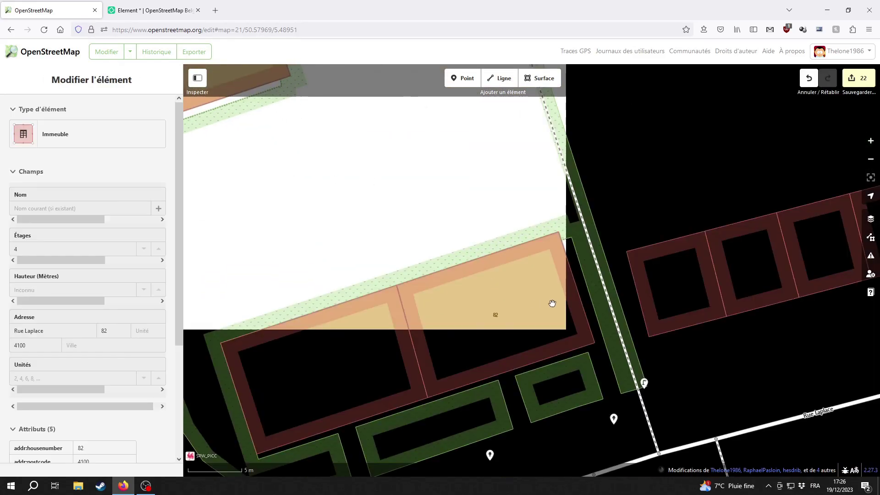
pyautogui.click(495, 314)
# Zoom in on the Seraing Hôpital du Bois de l'Abbaye stop on Rue Laplace and start its shelter area.
pyautogui.moveTo(495, 314); pyautogui.dragTo(202, 366)
pyautogui.moveTo(628, 215); pyautogui.dragTo(536, 239)
pyautogui.moveTo(672, 220); pyautogui.dragTo(434, 379)
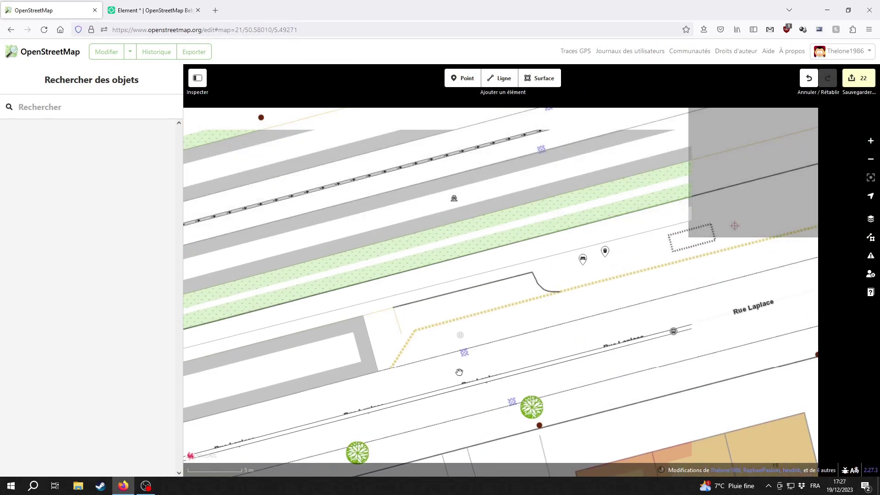
pyautogui.moveTo(491, 293); pyautogui.dragTo(458, 321)
pyautogui.scroll(2, 487, 271)
pyautogui.scroll(5, 488, 270)
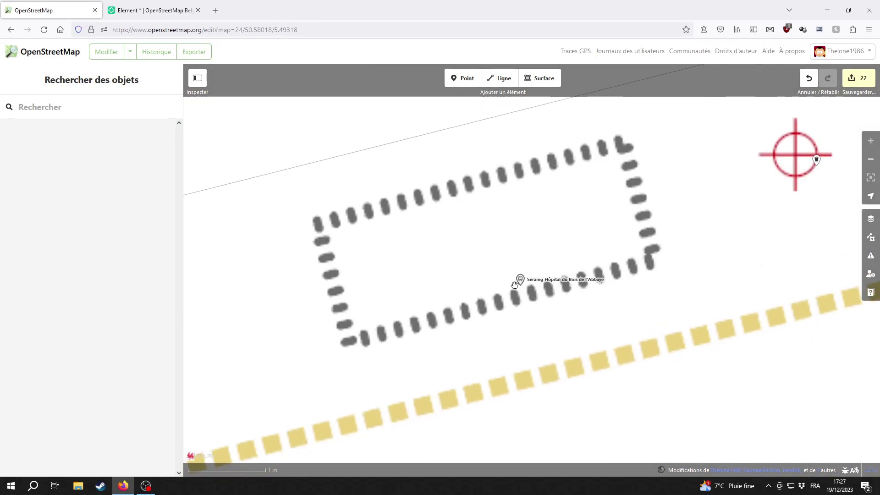
pyautogui.click(520, 280)
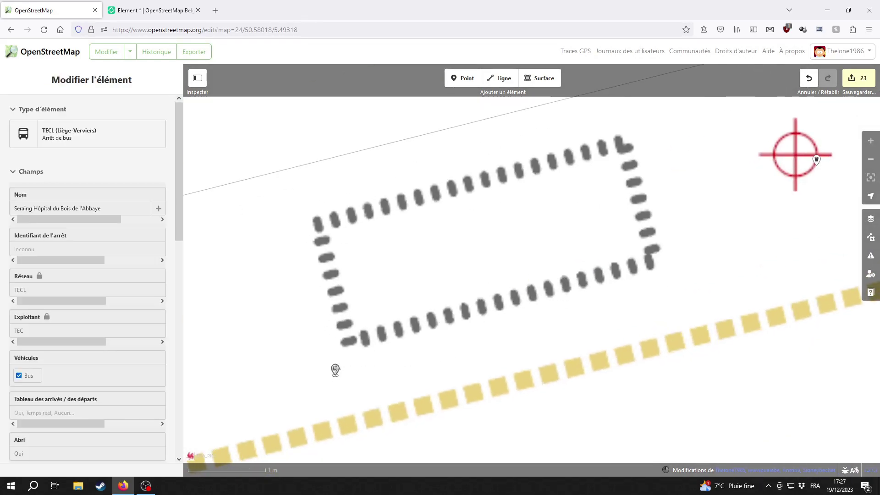
pyautogui.click(314, 194)
pyautogui.press('3')
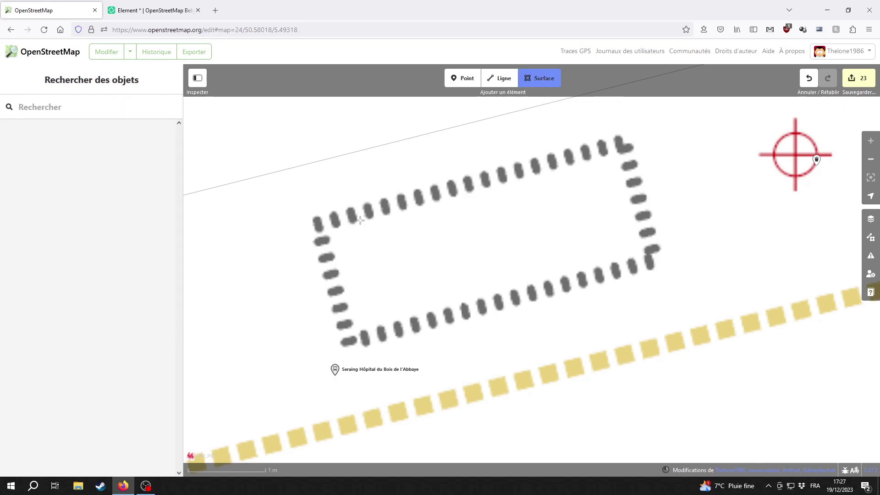
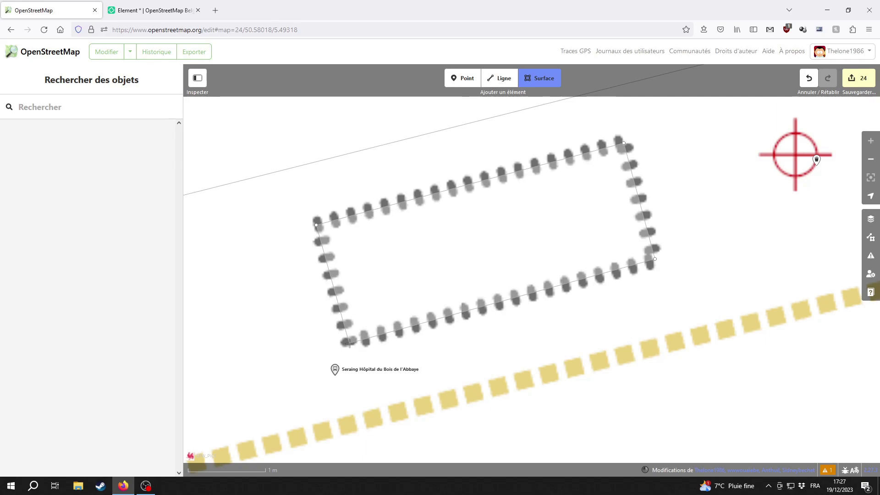
# Finish the shelter outline, tag it 'Abri de transport en commun', and check the neighbouring stop.
pyautogui.click(350, 343)
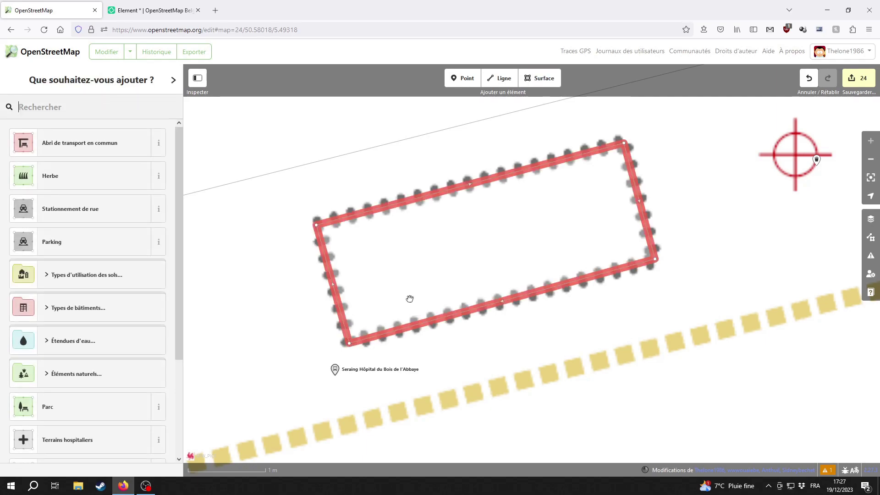
pyautogui.click(98, 140)
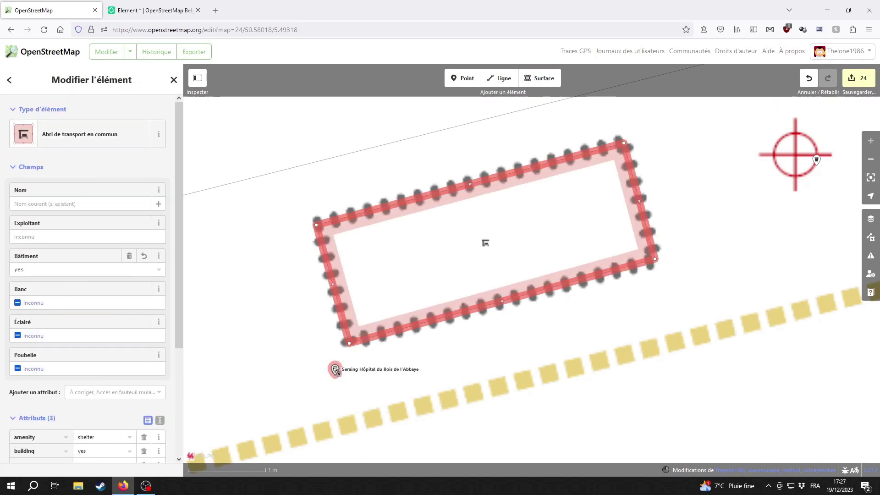
pyautogui.click(335, 369)
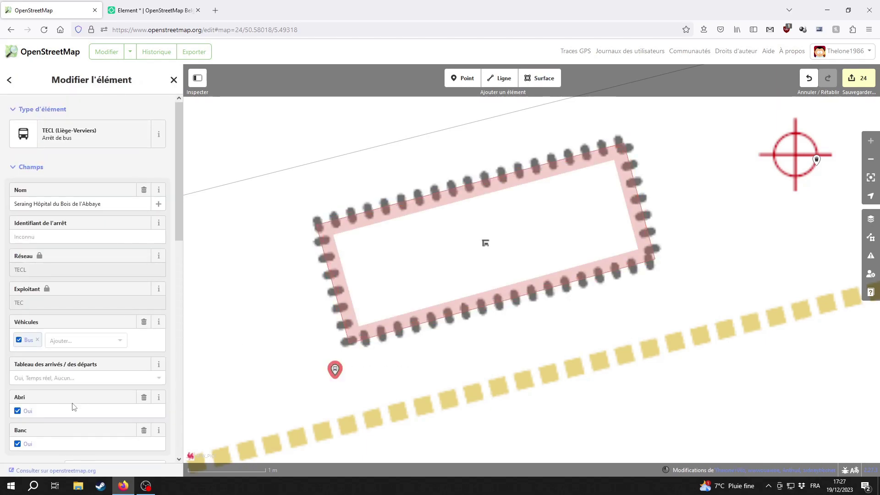
# Reselect the new shelter area a few times to verify its tags, then deselect it.
pyautogui.click(624, 263)
pyautogui.click(607, 323)
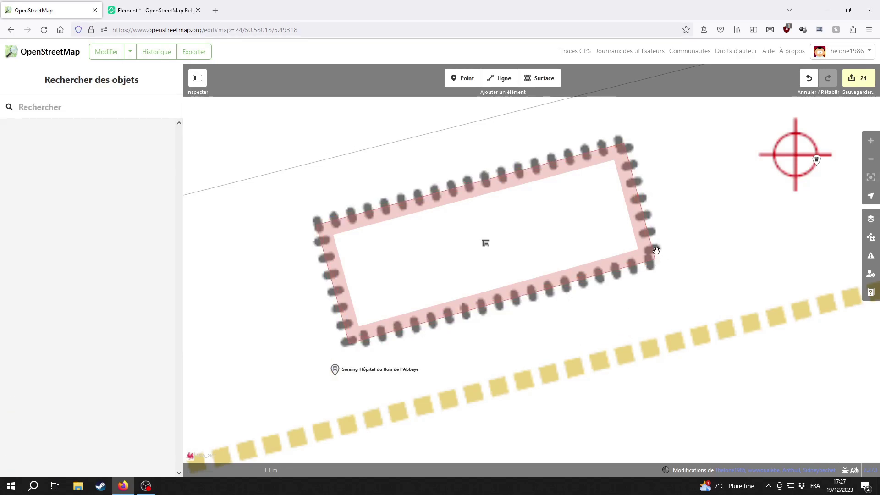
pyautogui.click(651, 257)
pyautogui.press('Escape')
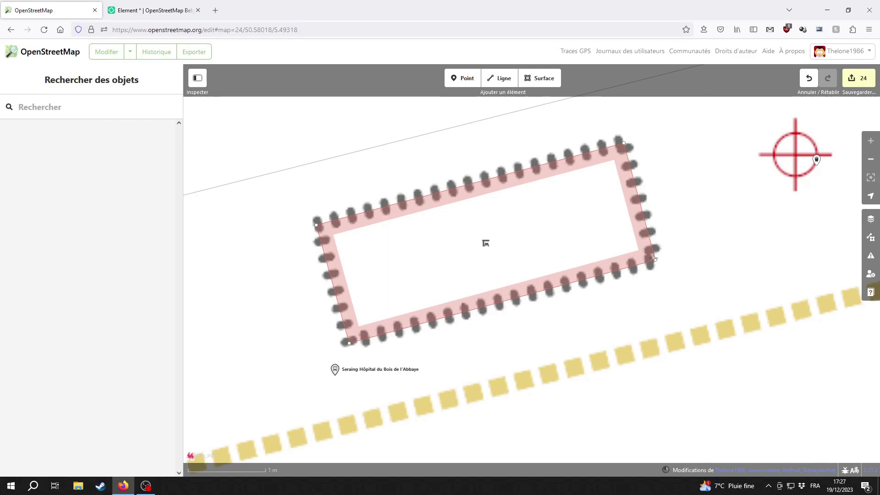
pyautogui.click(654, 259)
pyautogui.press('Escape')
# Zoom out, pan east toward Rue Laplace and check the bus stop there.
pyautogui.scroll(-4, 664, 318)
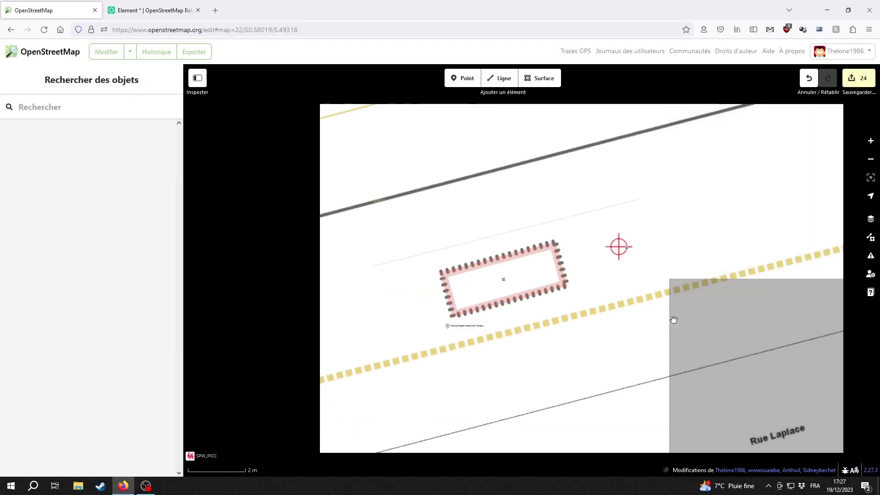
pyautogui.scroll(-2, 562, 308)
pyautogui.moveTo(600, 316); pyautogui.dragTo(426, 348)
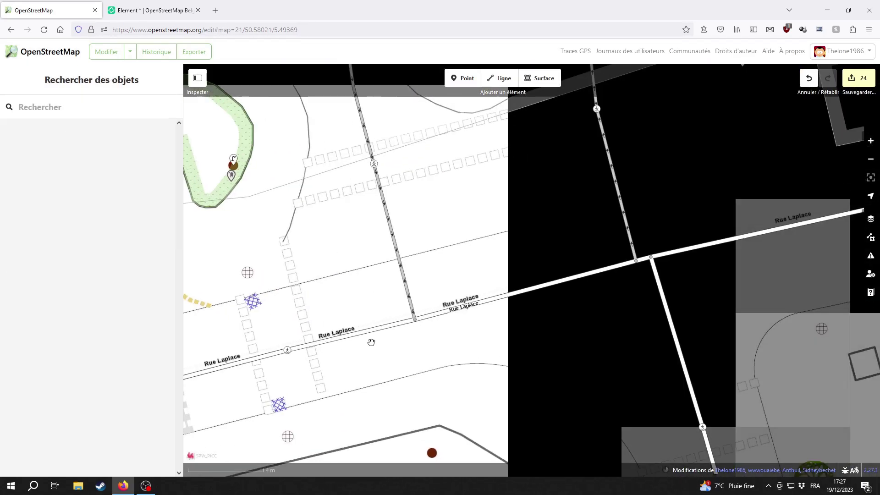
pyautogui.moveTo(673, 315); pyautogui.dragTo(469, 315)
pyautogui.click(461, 295)
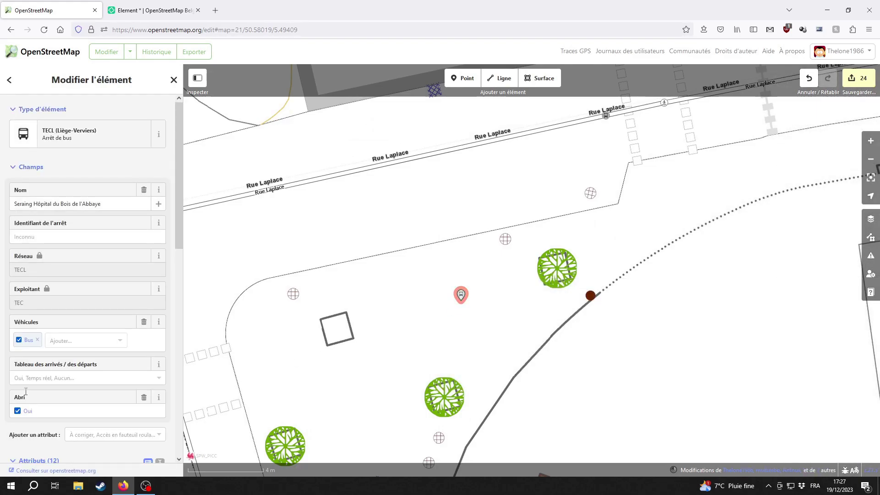
pyautogui.press('Escape')
# Pan along Rue Laplace to Rue Mahaim and select the Seraing Rue Mahaim stop.
pyautogui.scroll(-1, 566, 257)
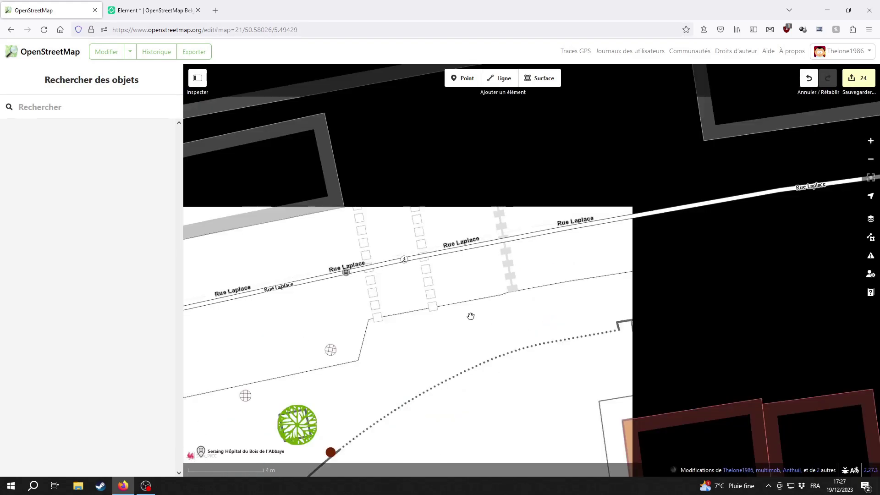
pyautogui.moveTo(565, 258); pyautogui.dragTo(433, 374)
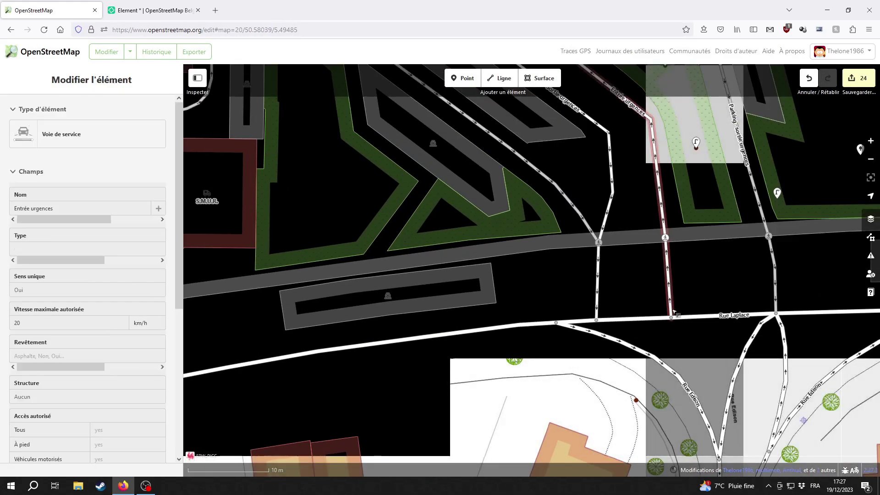
pyautogui.moveTo(856, 236); pyautogui.dragTo(566, 277)
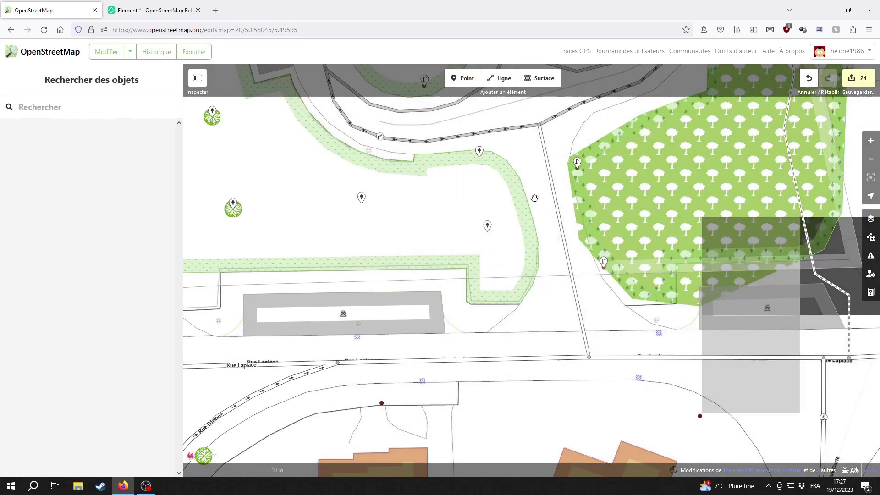
pyautogui.moveTo(839, 137); pyautogui.dragTo(584, 250)
pyautogui.moveTo(687, 188); pyautogui.dragTo(462, 413)
pyautogui.moveTo(530, 270); pyautogui.dragTo(558, 404)
pyautogui.click(448, 288)
# Pan to Place Verhaeren, zoom in, and drag its stop just above the shelter outline.
pyautogui.moveTo(419, 239); pyautogui.dragTo(389, 338)
pyautogui.moveTo(388, 152); pyautogui.dragTo(387, 272)
pyautogui.moveTo(367, 119); pyautogui.dragTo(516, 402)
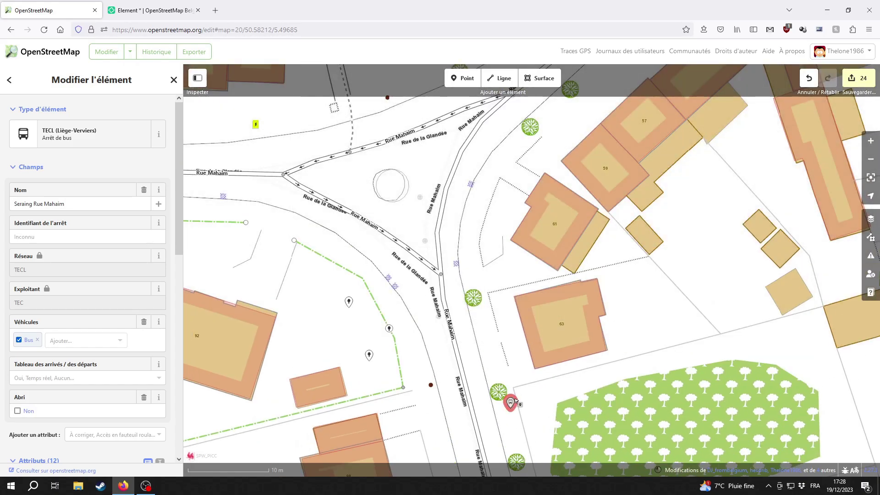
pyautogui.click(506, 187)
pyautogui.moveTo(506, 187); pyautogui.dragTo(308, 449)
pyautogui.moveTo(510, 263); pyautogui.dragTo(392, 402)
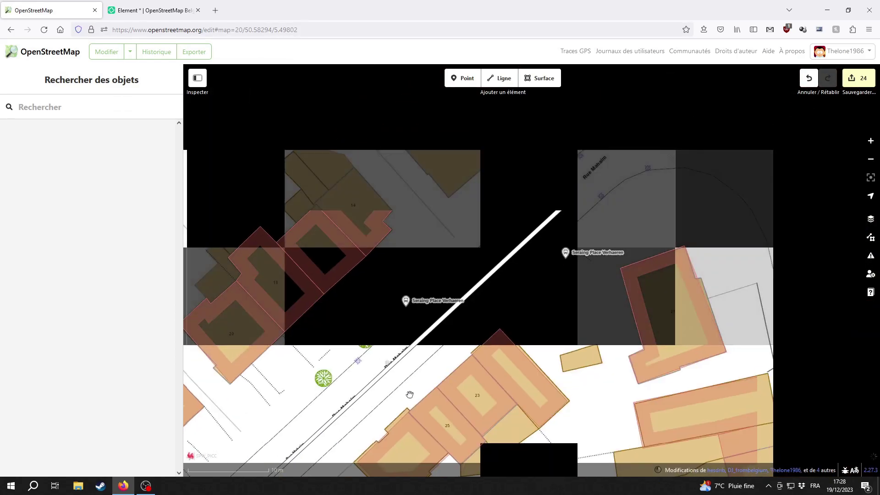
pyautogui.scroll(5, 531, 297)
pyautogui.scroll(5, 524, 346)
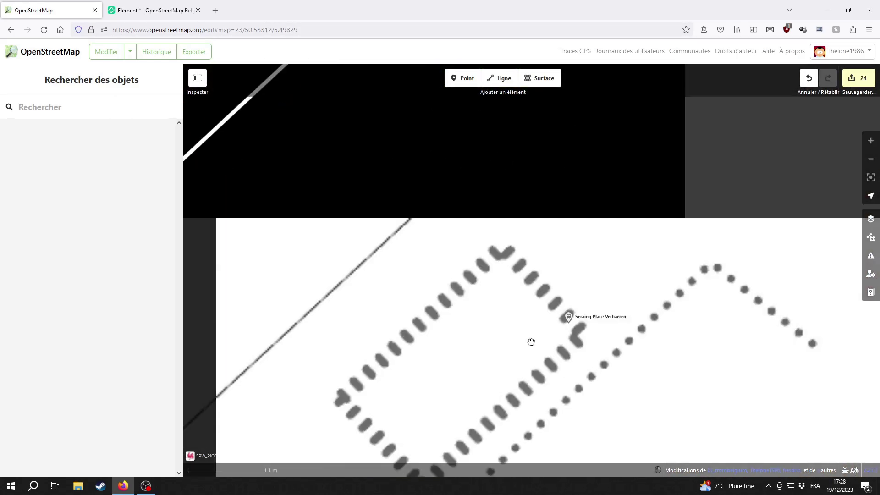
pyautogui.click(581, 258)
pyautogui.moveTo(580, 259); pyautogui.dragTo(518, 154)
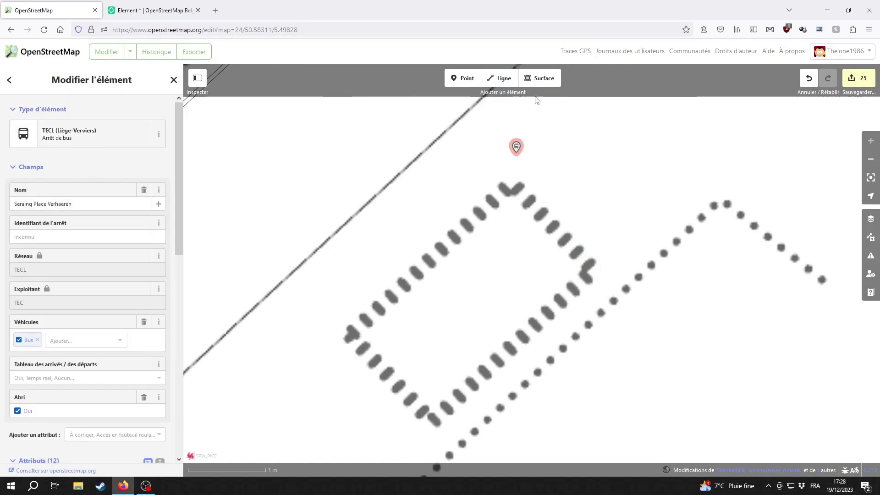
# Draw an area through the four corners of the outline beside Seraing Place Verhaeren, then zoom out.
pyautogui.click(540, 78)
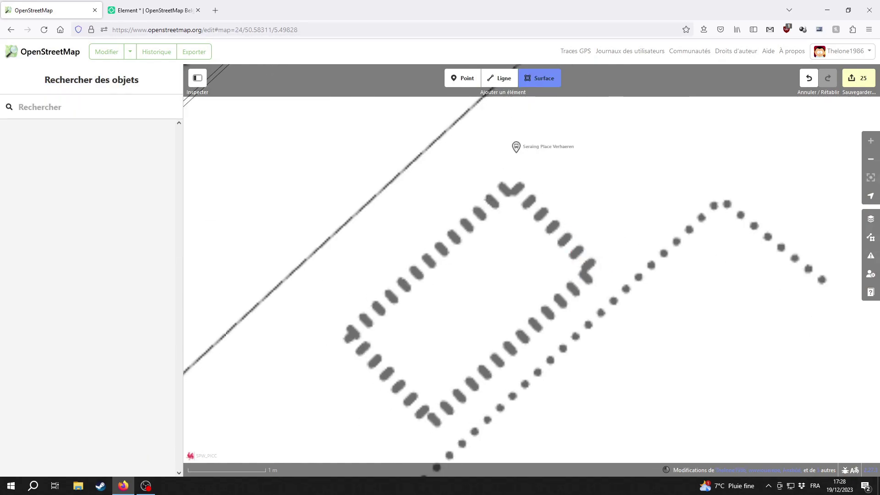
pyautogui.click(349, 336)
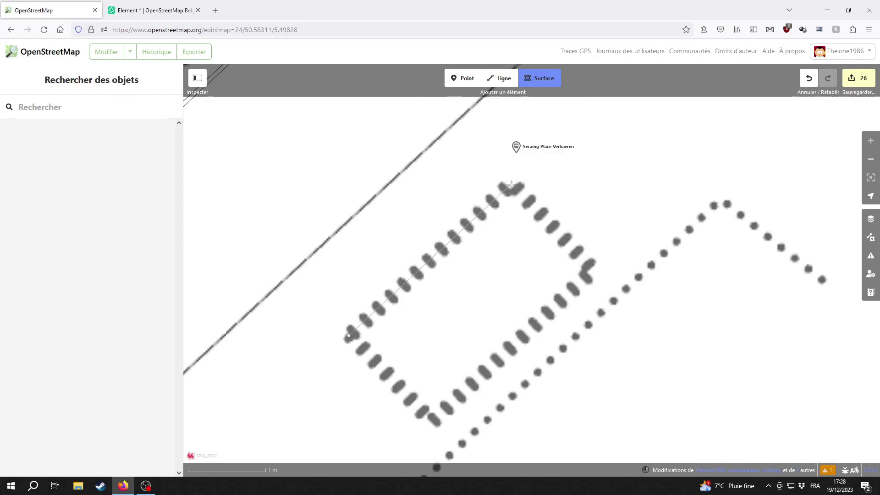
pyautogui.click(511, 184)
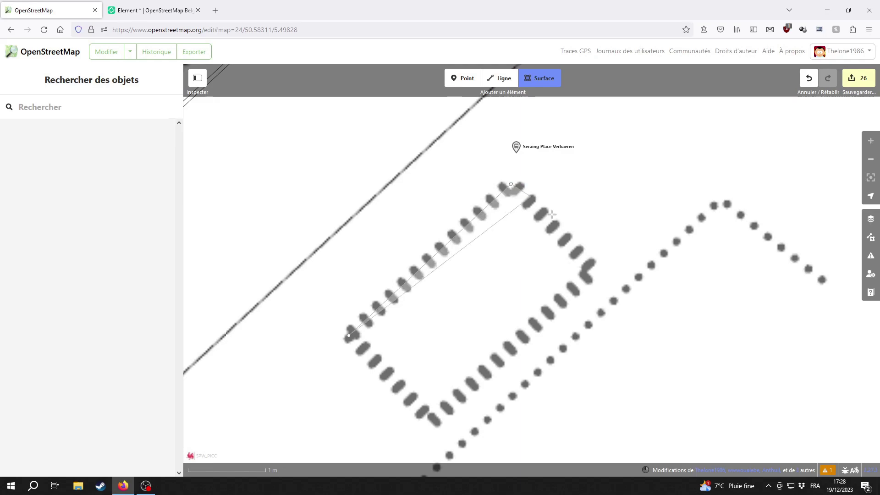
pyautogui.click(593, 272)
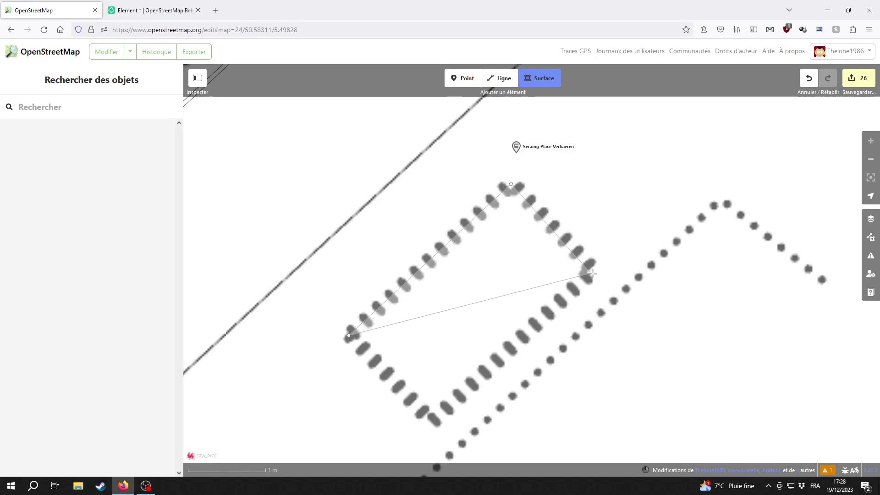
pyautogui.doubleClick(432, 423)
pyautogui.press('Escape')
pyautogui.scroll(-8, 486, 275)
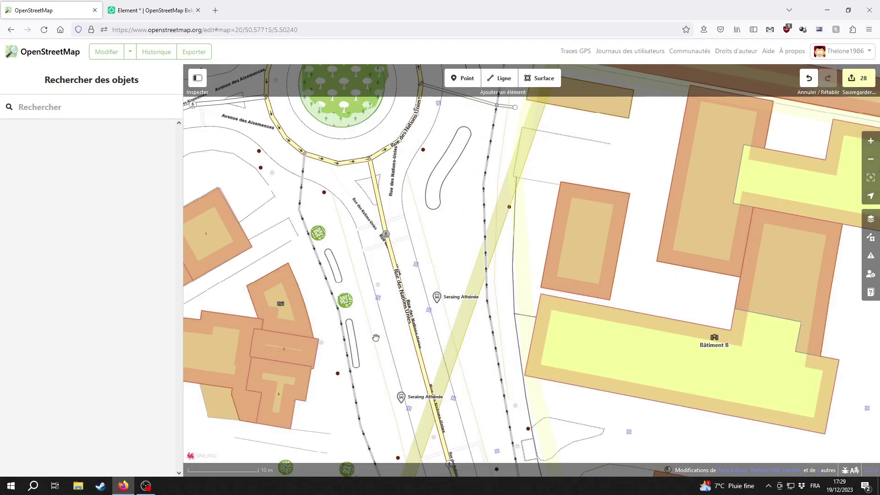
# Switch the background to 'Imagerie aérienne SPW(allonie) la plus récente'.
pyautogui.moveTo(377, 362); pyautogui.dragTo(396, 264)
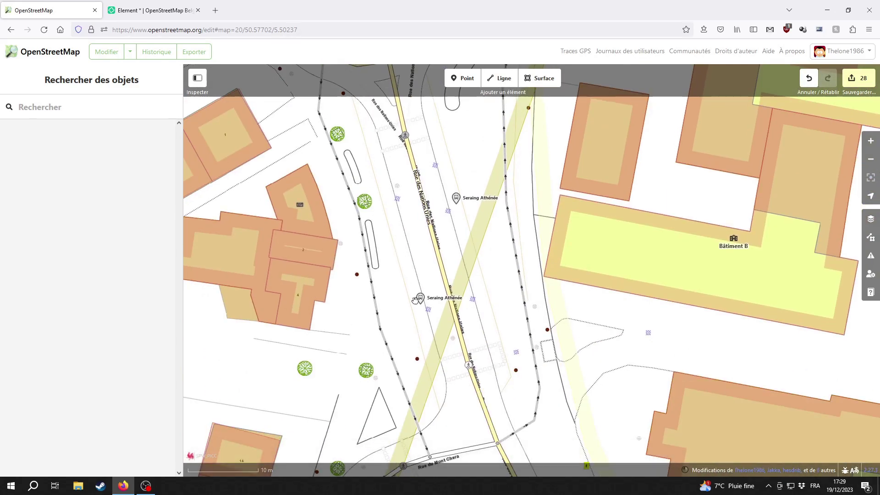
pyautogui.click(871, 222)
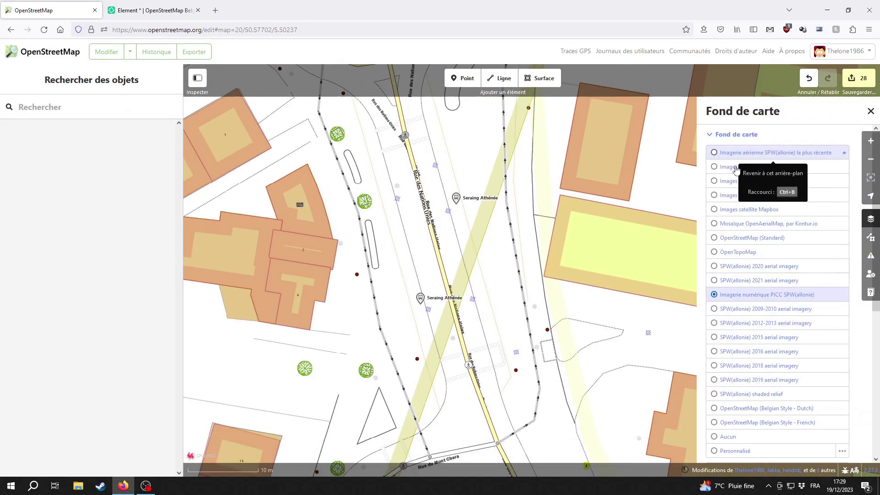
pyautogui.click(789, 153)
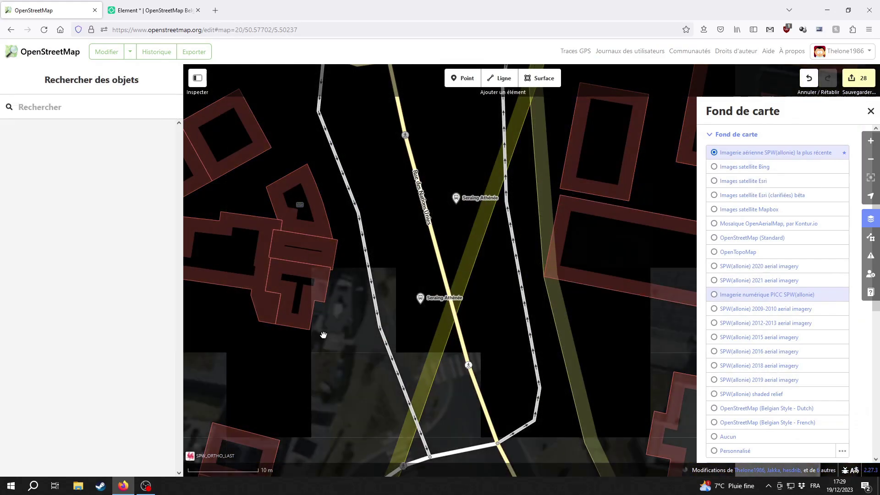
pyautogui.scroll(3, 426, 293)
# Drag the Seraing Athénée stop onto its shelter and tick its Abri (shelter) field.
pyautogui.click(430, 290)
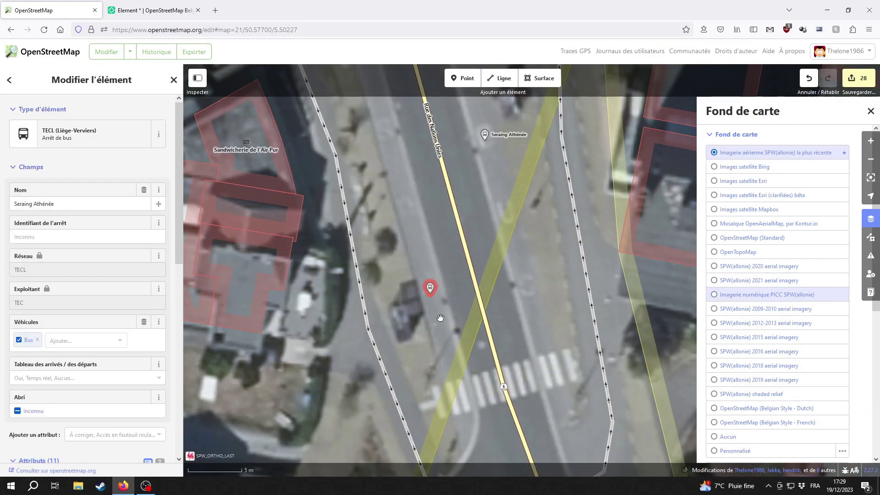
pyautogui.moveTo(432, 289); pyautogui.dragTo(407, 318)
pyautogui.click(405, 317)
pyautogui.moveTo(467, 147)
pyautogui.mouseDown()
pyautogui.moveTo(441, 318)
pyautogui.moveTo(484, 270)
pyautogui.mouseUp()
pyautogui.click(457, 304)
pyautogui.click(484, 271)
pyautogui.click(19, 411)
# Pan around the Athénée stop and select the nearby pedestrian crossing.
pyautogui.moveTo(389, 453); pyautogui.dragTo(436, 165)
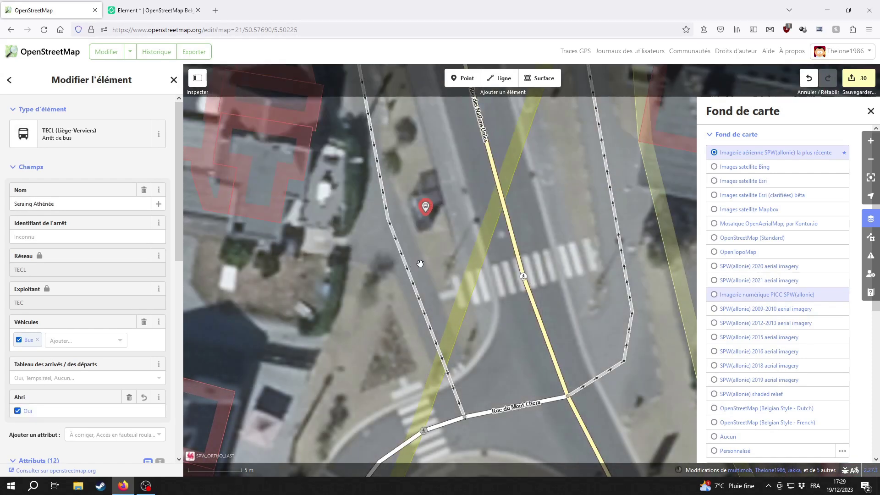
pyautogui.click(443, 234)
pyautogui.moveTo(443, 234); pyautogui.dragTo(366, 452)
pyautogui.scroll(-2, 458, 347)
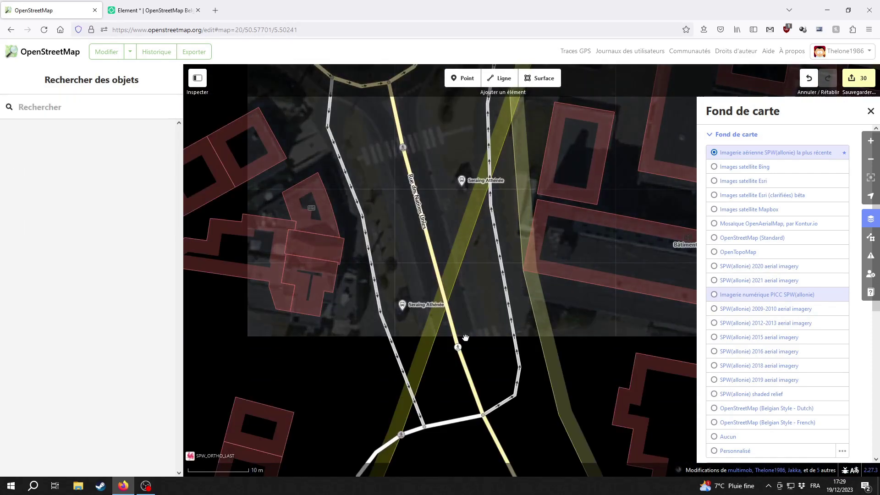
pyautogui.click(458, 347)
# Inspect the tags of three crossings around the roundabout.
pyautogui.moveTo(479, 324); pyautogui.dragTo(513, 388)
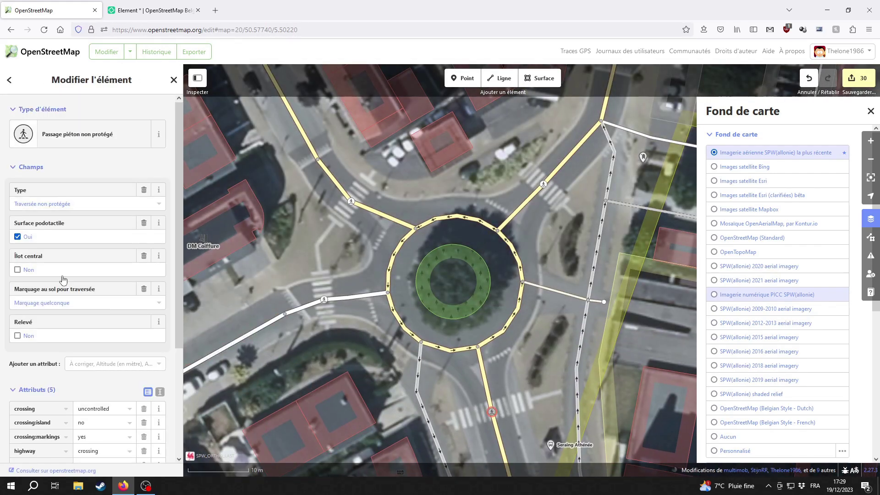
pyautogui.click(325, 300)
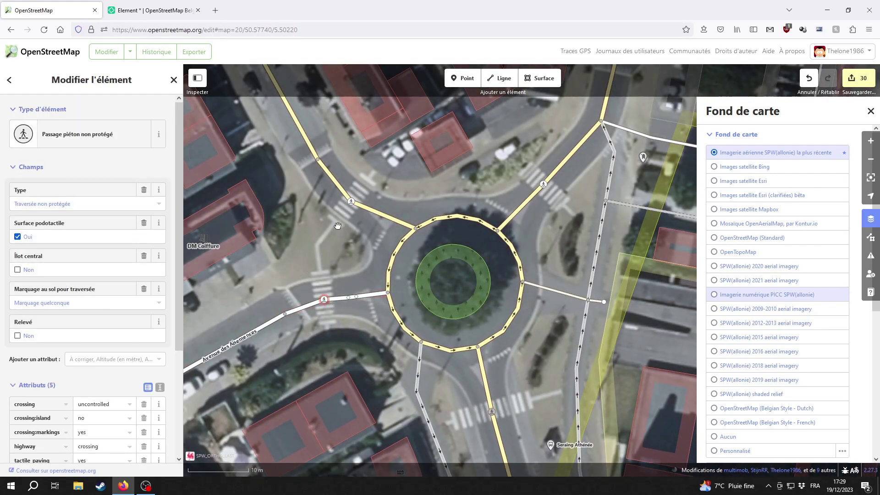
pyautogui.click(494, 413)
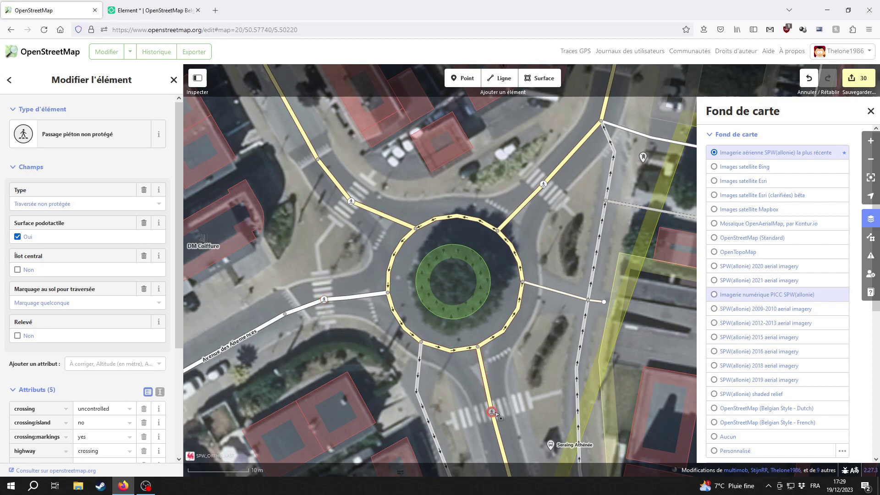
pyautogui.click(351, 203)
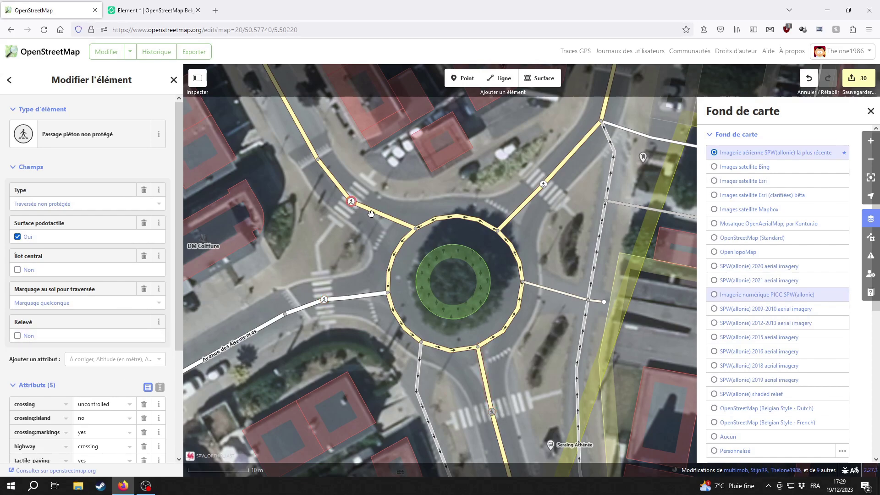
pyautogui.click(565, 358)
# Pan past the school and canal to the Seraing Beauséjour stops and switch to PICC imagery.
pyautogui.moveTo(565, 358); pyautogui.dragTo(364, 114)
pyautogui.click(491, 274)
pyautogui.click(492, 274)
pyautogui.moveTo(491, 274); pyautogui.dragTo(458, 343)
pyautogui.moveTo(459, 303); pyautogui.dragTo(477, 320)
pyautogui.click(480, 249)
pyautogui.click(479, 249)
pyautogui.doubleClick(765, 296)
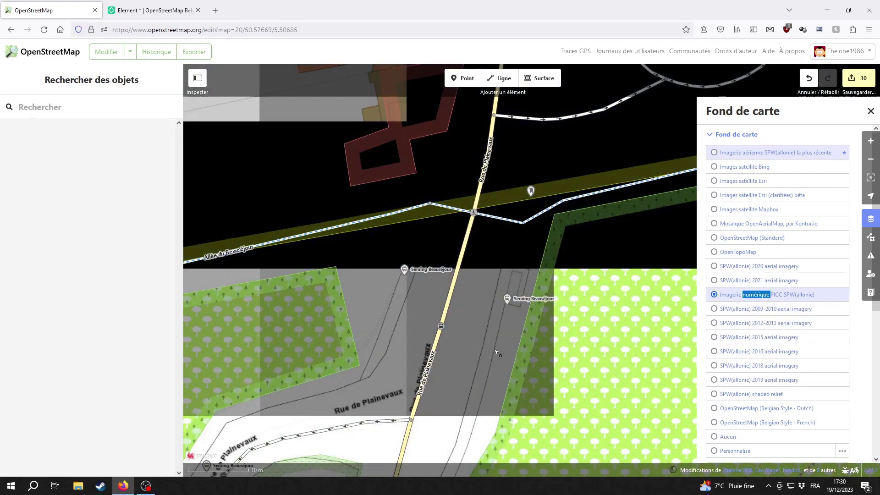
# Pan to Rue de Plainevaux and select the Seraing Beauséjour bus stop.
pyautogui.scroll(-3, 516, 291)
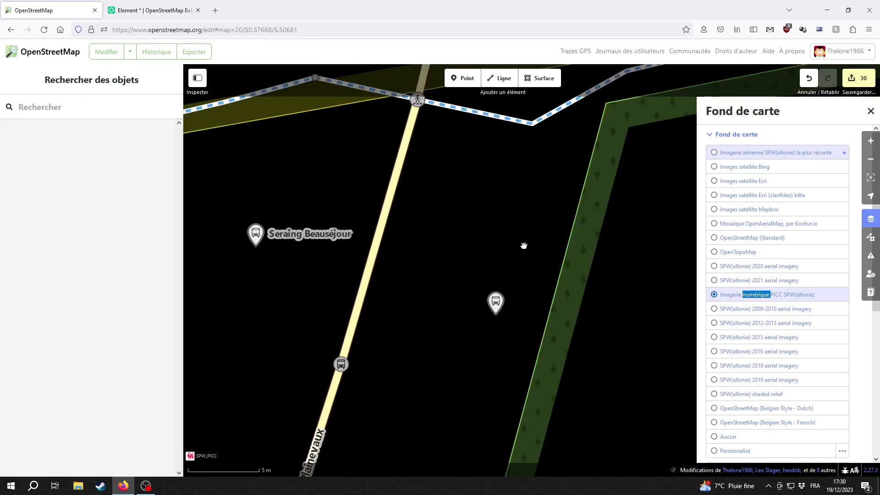
pyautogui.moveTo(431, 392); pyautogui.dragTo(394, 338)
pyautogui.scroll(3, 394, 337)
pyautogui.moveTo(472, 251); pyautogui.dragTo(569, 277)
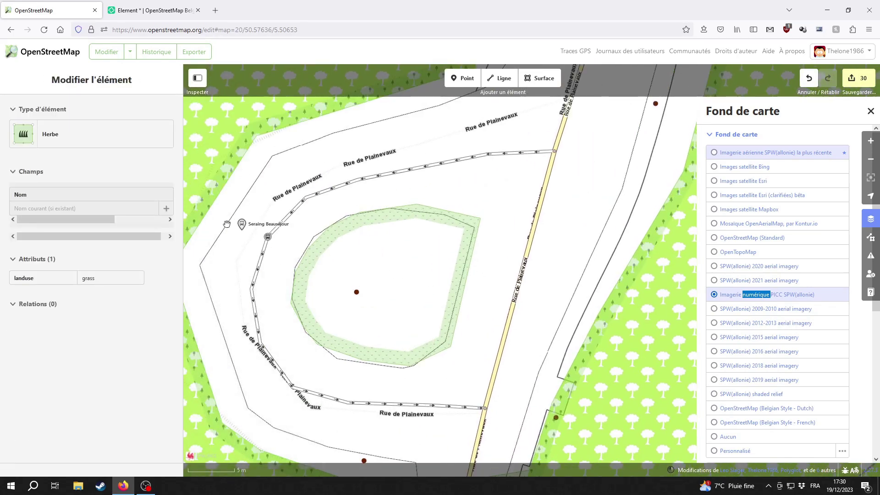
pyautogui.click(241, 224)
pyautogui.moveTo(217, 263); pyautogui.dragTo(263, 260)
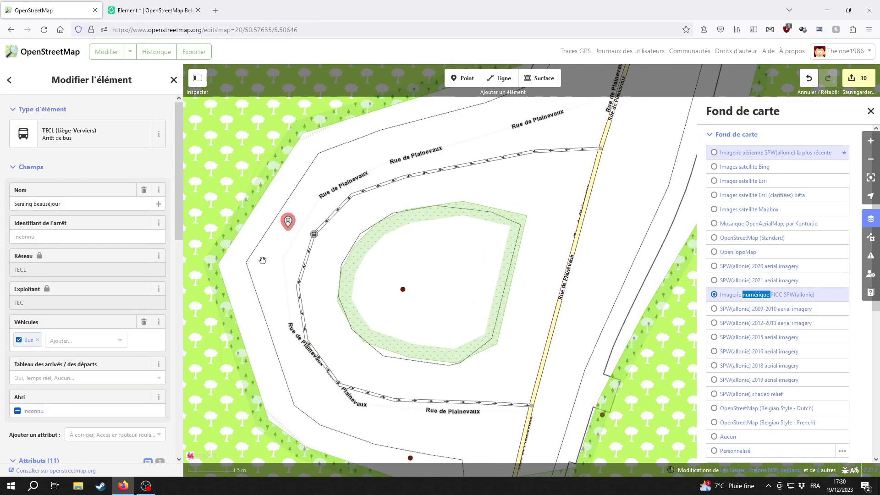
# Recentre and reselect the stop to view its 11 attributes, then pan toward Allée du Beauséjour.
pyautogui.click(401, 254)
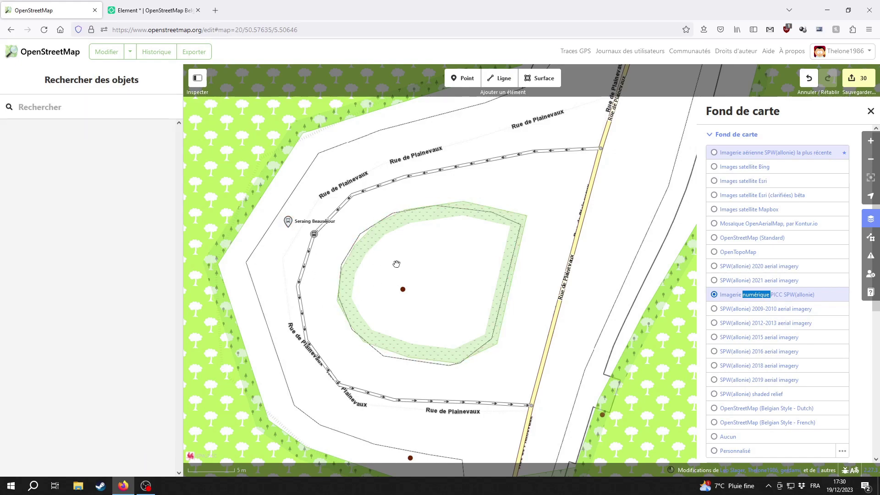
pyautogui.moveTo(391, 263); pyautogui.dragTo(448, 300)
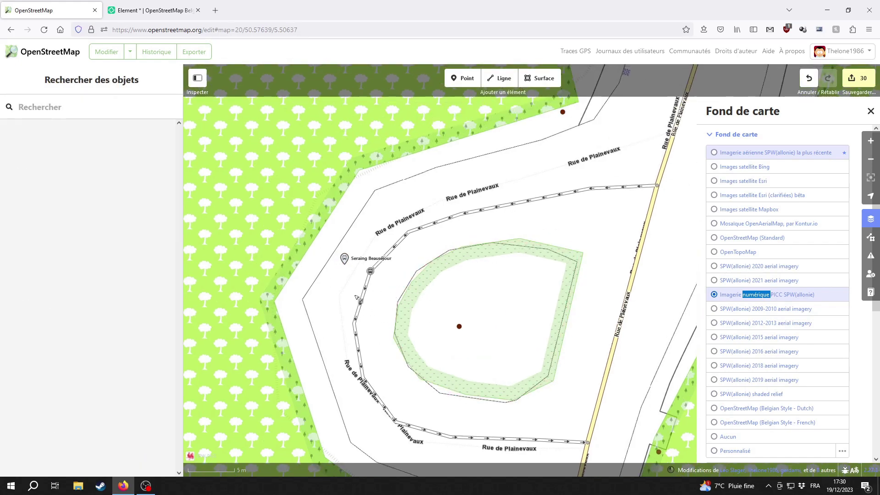
pyautogui.click(344, 258)
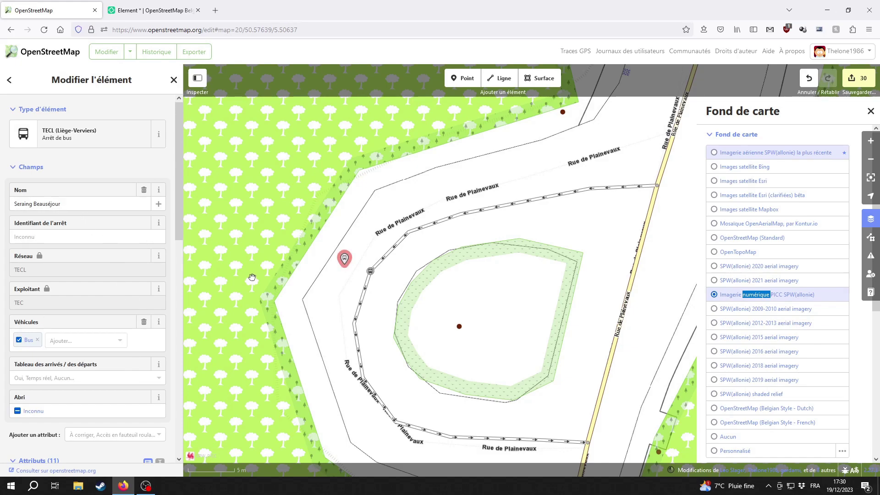
pyautogui.scroll(-5, 53, 414)
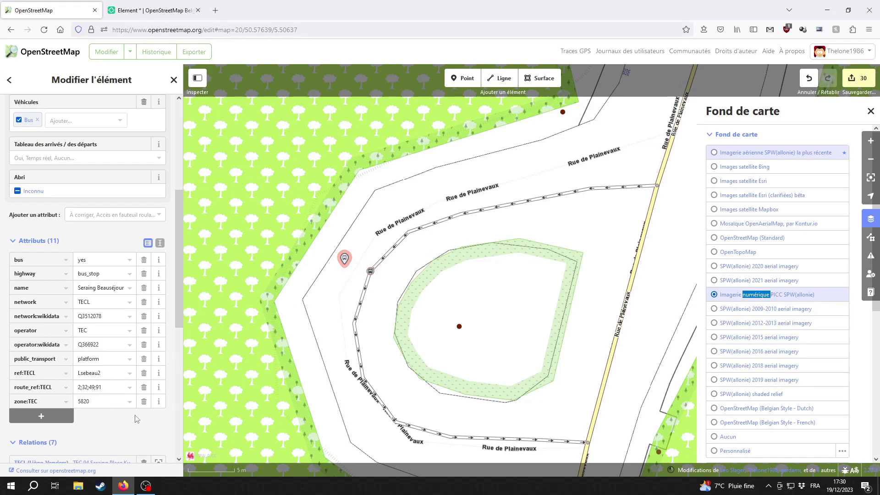
pyautogui.click(458, 314)
pyautogui.moveTo(459, 345); pyautogui.dragTo(638, 235)
# Compare the tags of the western and eastern Seraing Beauséjour stops.
pyautogui.click(463, 291)
pyautogui.scroll(-6, 114, 366)
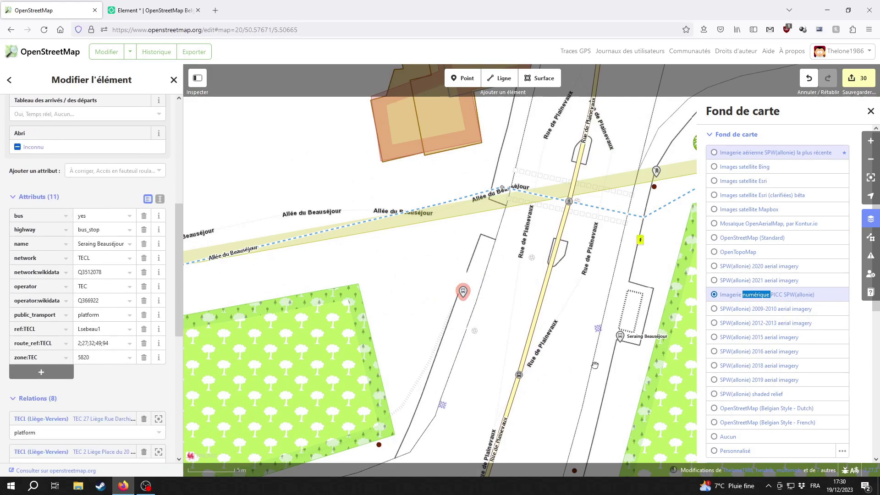
pyautogui.click(621, 336)
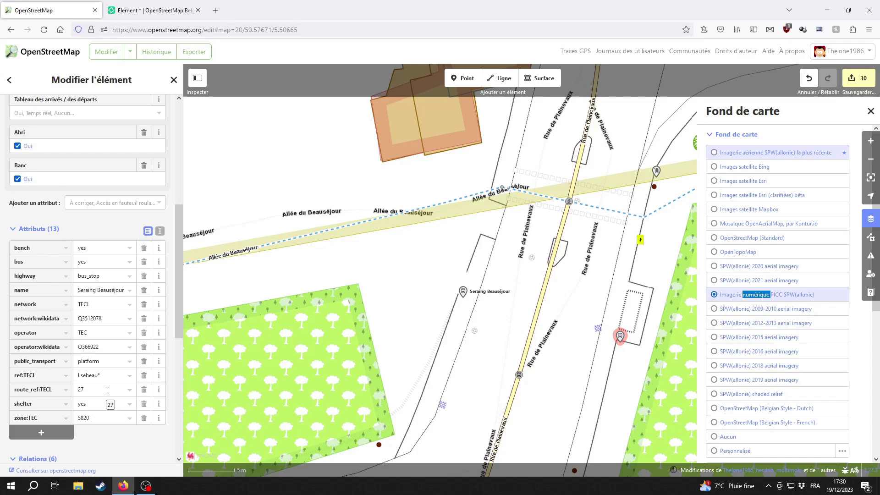
# Zoom in on the eastern stop by the dotted outline and review its shelter=yes, bench=yes tags.
pyautogui.moveTo(478, 407); pyautogui.dragTo(399, 202)
pyautogui.click(399, 202)
pyautogui.scroll(1, 422, 396)
pyautogui.scroll(1, 422, 396)
pyautogui.click(410, 352)
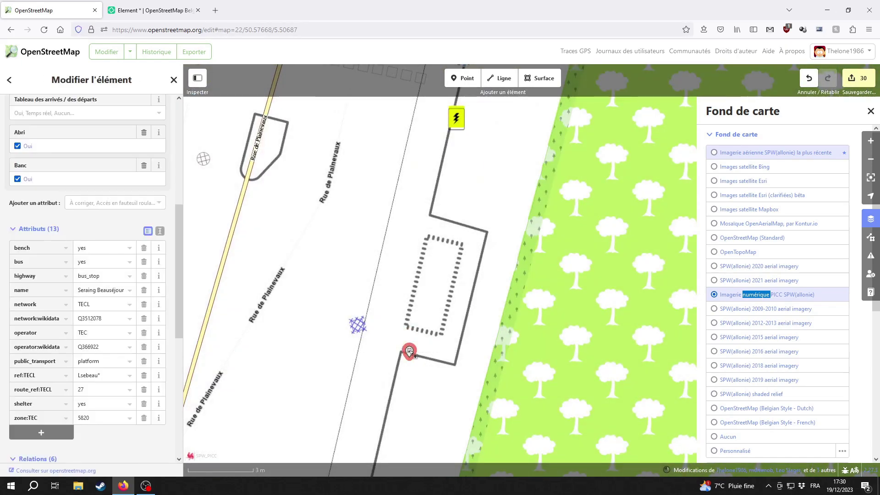
pyautogui.moveTo(397, 359); pyautogui.dragTo(427, 394)
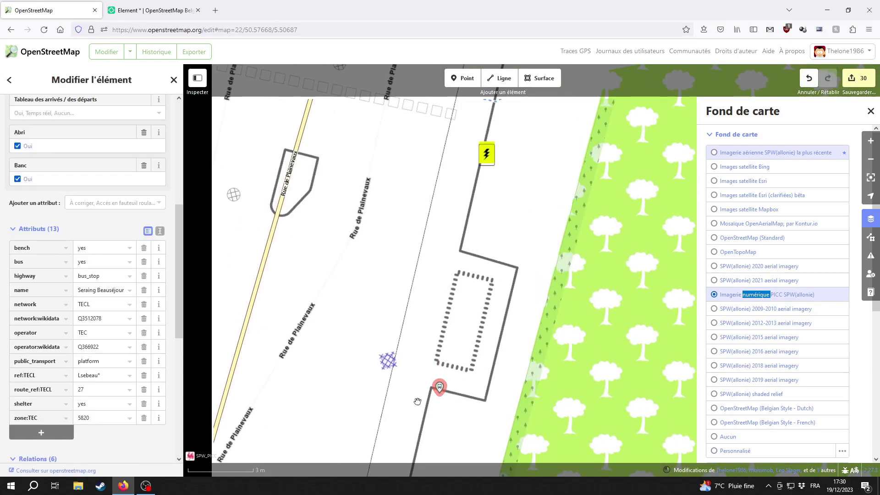
pyautogui.press('Escape')
pyautogui.click(440, 387)
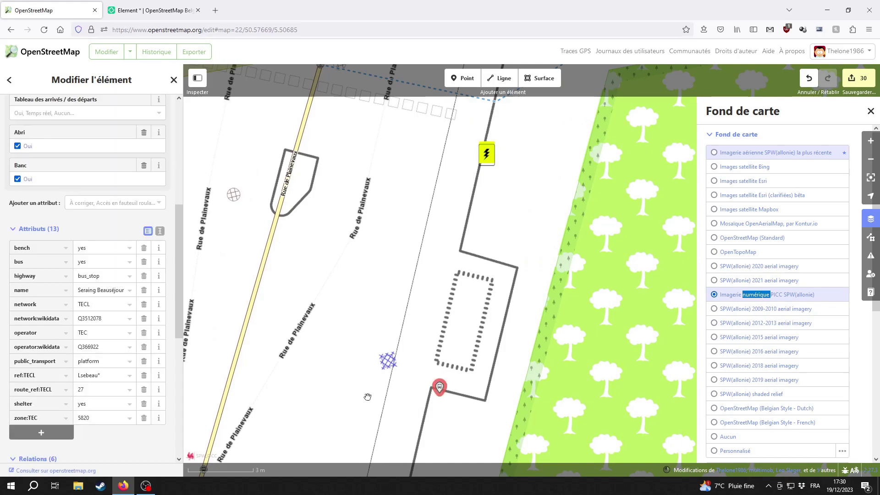
pyautogui.scroll(-10, 147, 394)
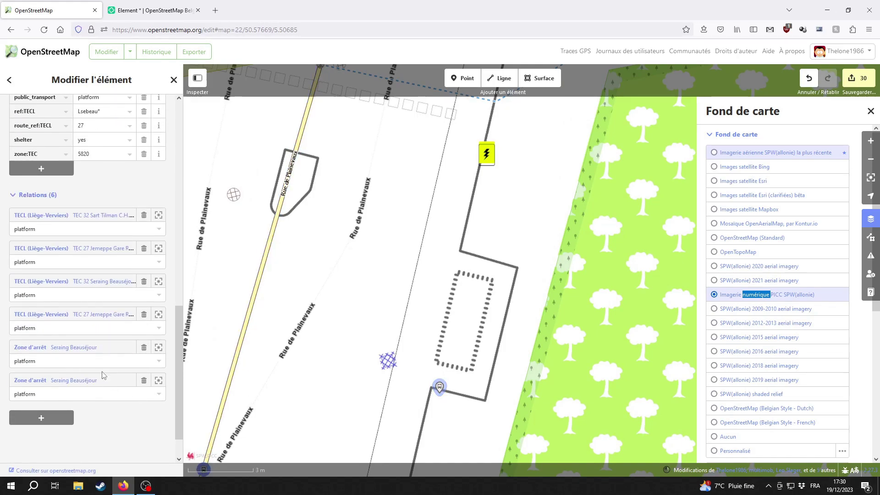
# Drag the eastern Seraing Beauséjour stop up above the dotted shelter outline.
pyautogui.click(408, 345)
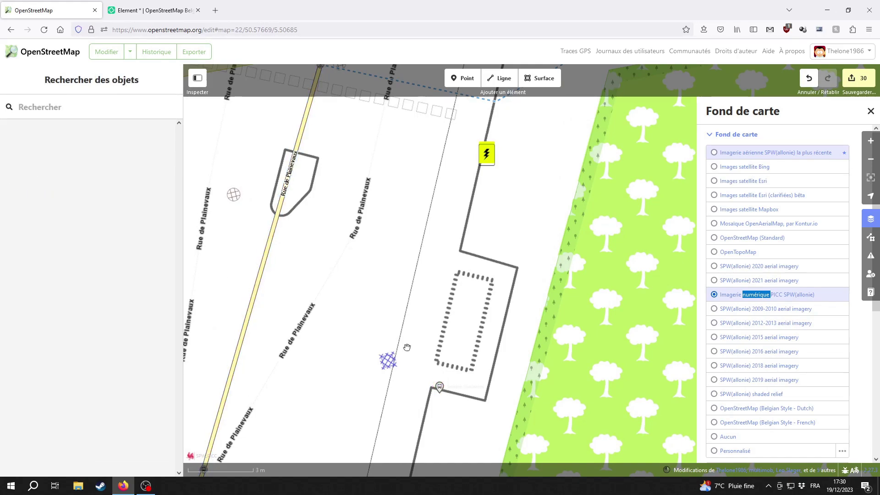
pyautogui.moveTo(440, 388); pyautogui.dragTo(449, 257)
pyautogui.click(450, 258)
pyautogui.scroll(2, 471, 348)
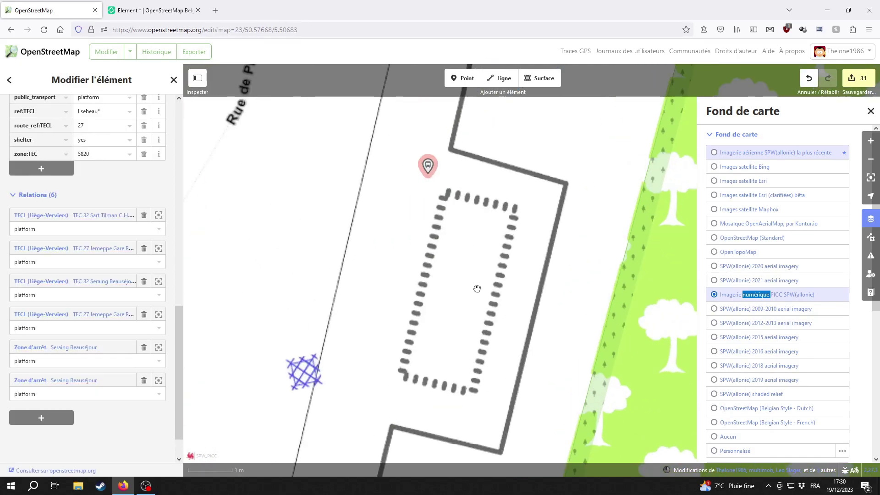
# Trace a new area through the four corners of the dotted shelter rectangle.
pyautogui.press('b')
pyautogui.click(546, 79)
pyautogui.scroll(2, 461, 161)
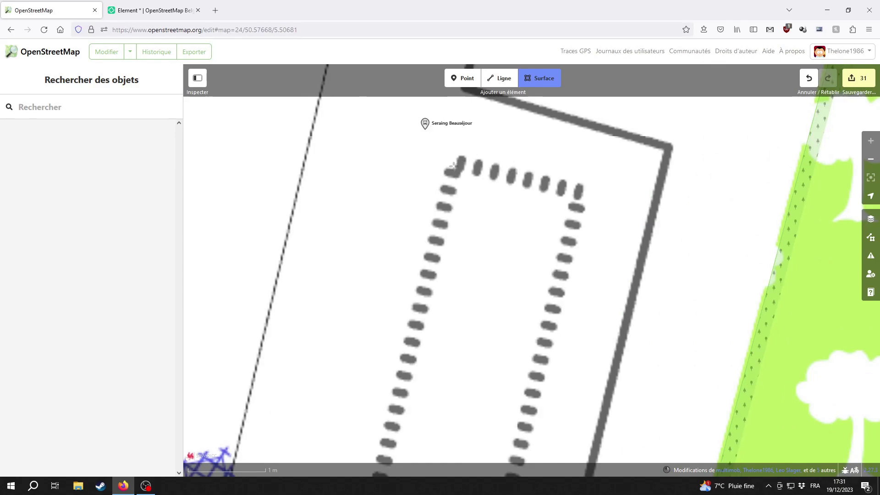
pyautogui.click(454, 164)
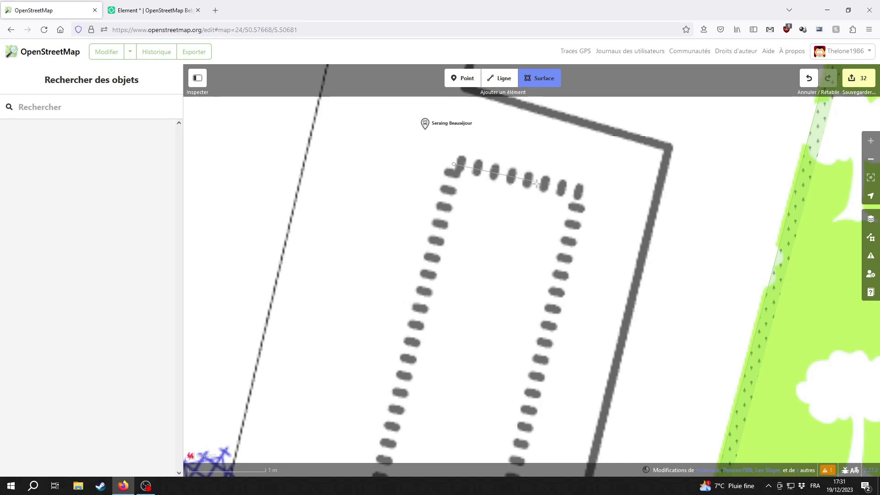
pyautogui.click(581, 192)
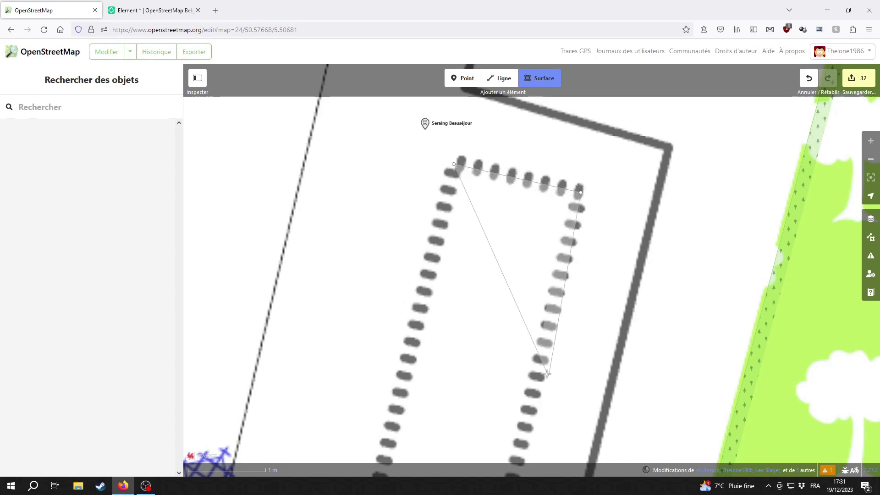
pyautogui.moveTo(545, 451); pyautogui.dragTo(579, 239)
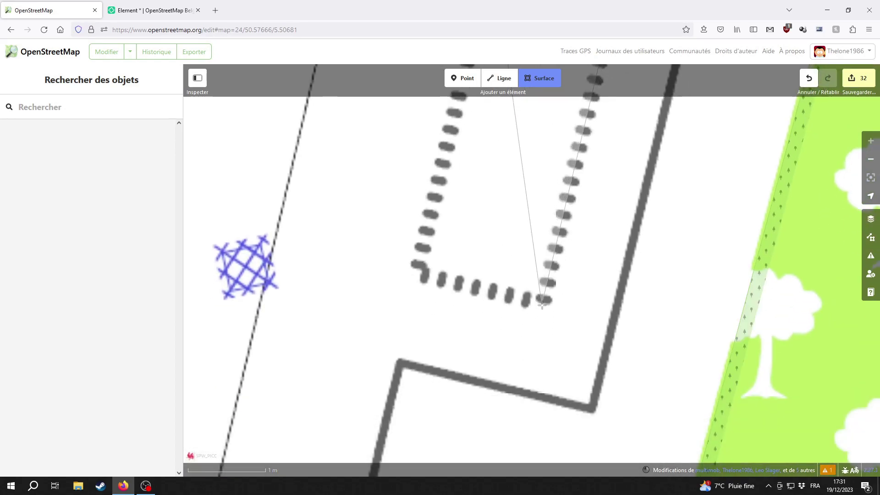
pyautogui.click(543, 305)
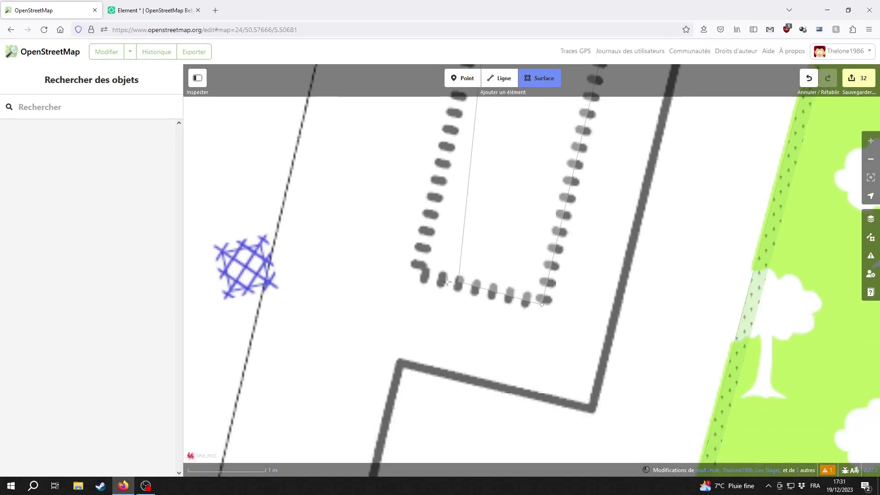
pyautogui.click(417, 274)
pyautogui.press('Return')
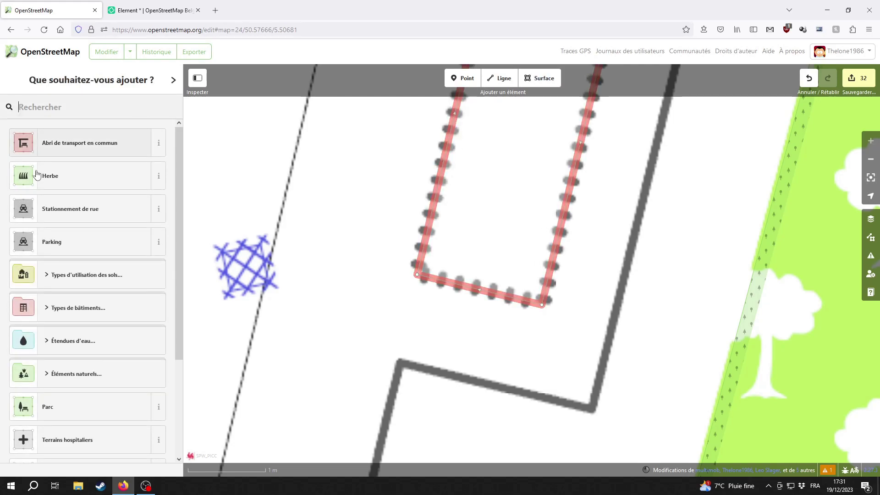
# Give the traced area the 'Abri de transport en commun' preset and check the stop's tags.
pyautogui.click(23, 142)
pyautogui.moveTo(464, 118); pyautogui.dragTo(424, 300)
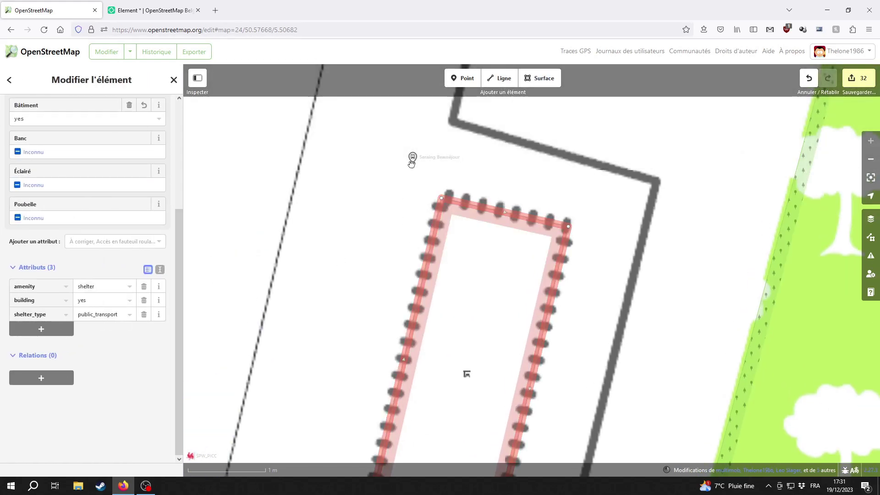
pyautogui.click(408, 164)
pyautogui.scroll(-2, 314, 370)
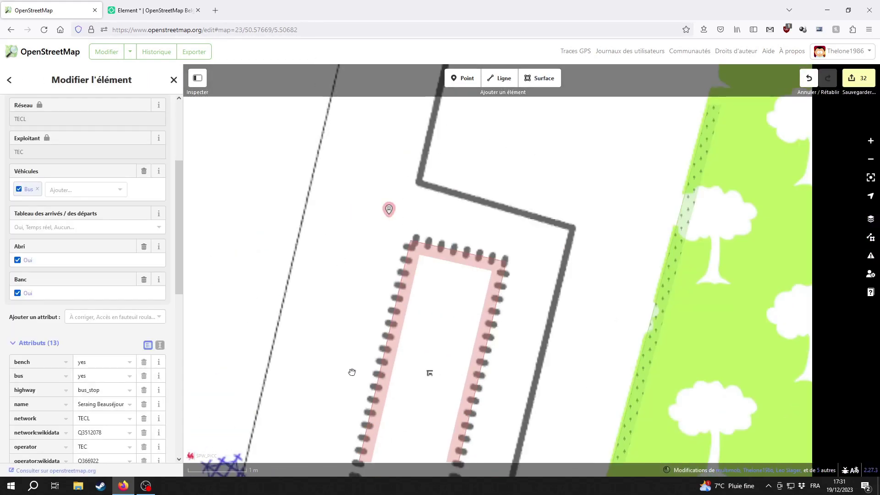
# Mark the new shelter as having a bench, then deselect it and zoom out.
pyautogui.click(397, 360)
pyautogui.scroll(3, 116, 274)
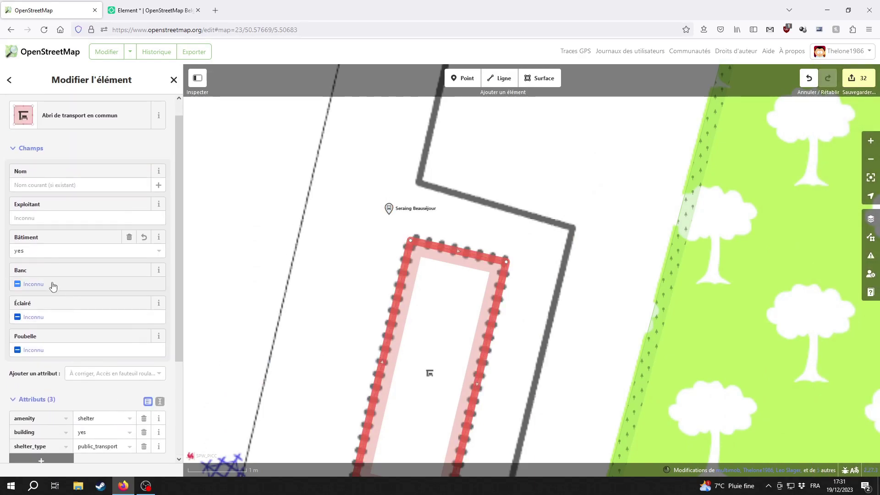
pyautogui.click(49, 285)
pyautogui.moveTo(287, 401); pyautogui.dragTo(542, 260)
pyautogui.click(541, 260)
pyautogui.scroll(-5, 524, 330)
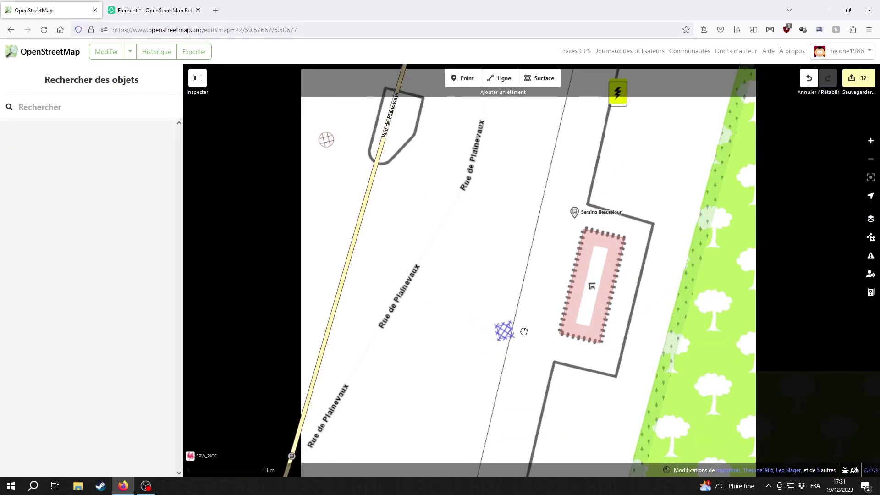
pyautogui.scroll(2, 530, 311)
pyautogui.scroll(-2, 531, 310)
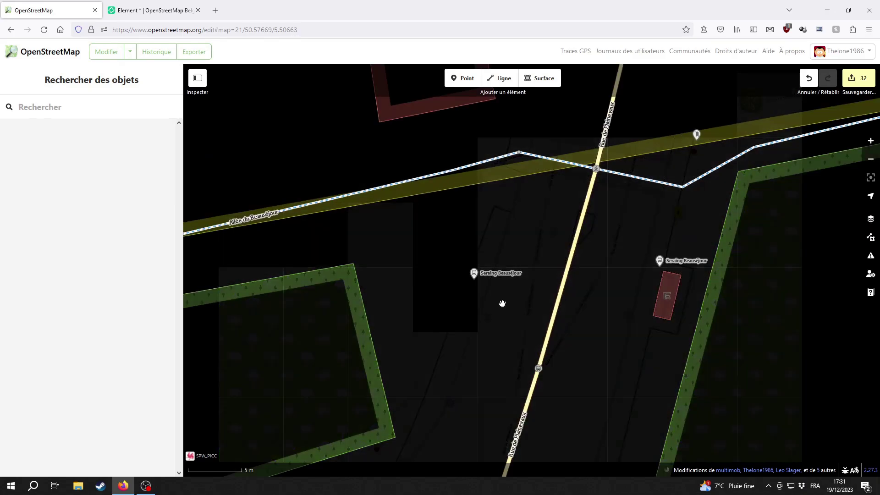
pyautogui.click(474, 273)
pyautogui.scroll(-6, 105, 381)
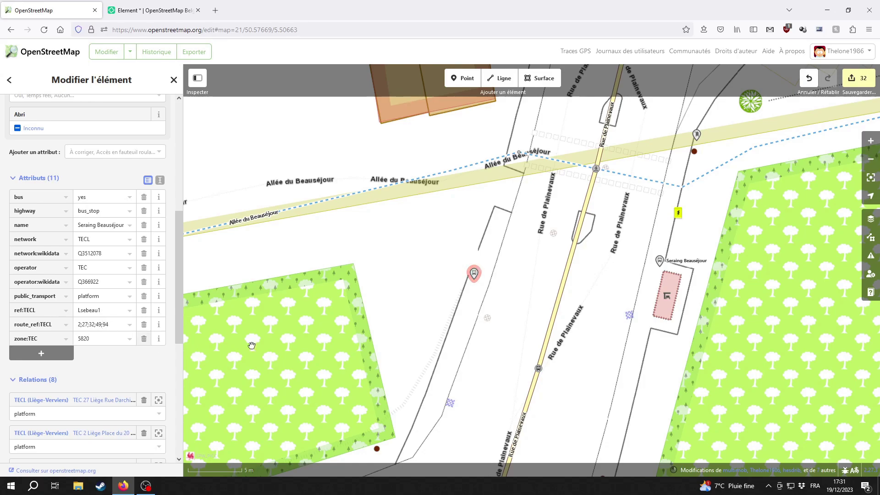
pyautogui.scroll(-10, 453, 328)
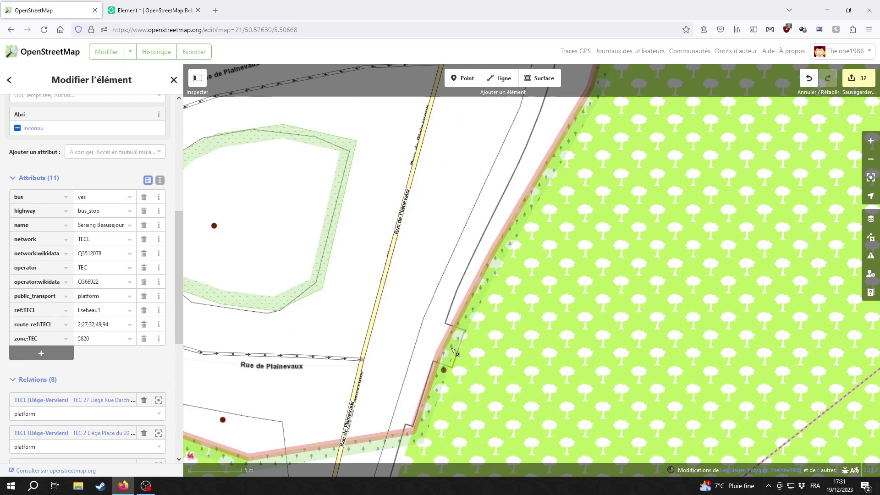
pyautogui.click(455, 350)
pyautogui.click(428, 331)
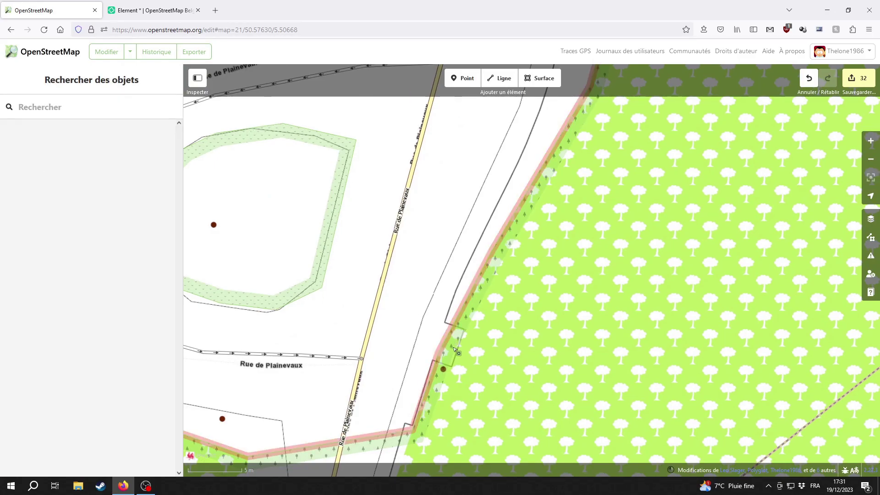
pyautogui.scroll(-3, 455, 349)
pyautogui.moveTo(455, 349); pyautogui.dragTo(666, 353)
pyautogui.click(668, 345)
pyautogui.click(658, 315)
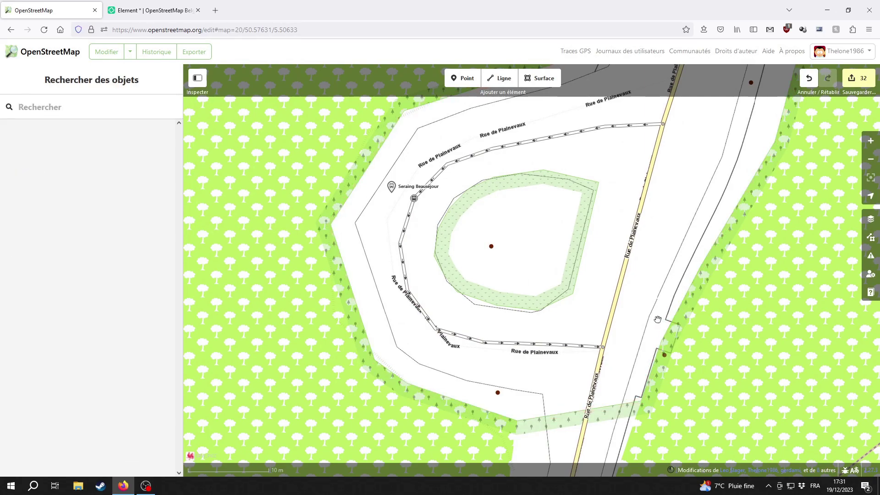
pyautogui.click(449, 253)
pyautogui.click(670, 350)
pyautogui.click(366, 191)
pyautogui.click(391, 187)
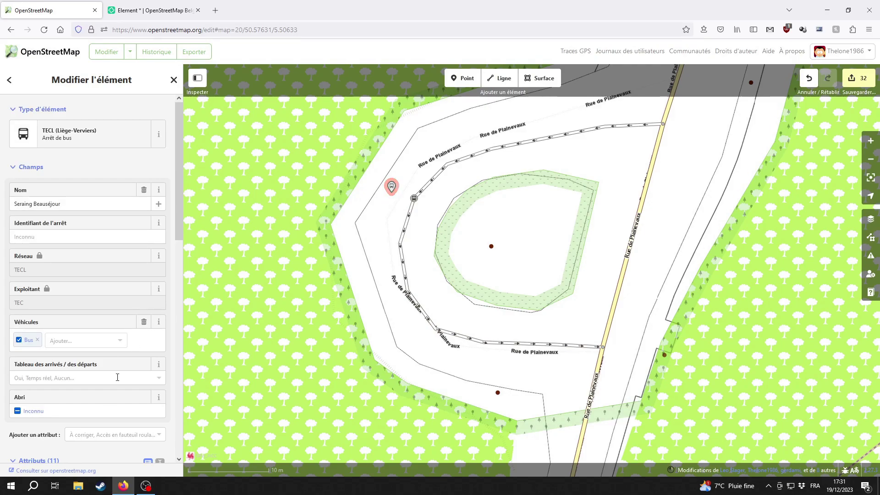
pyautogui.scroll(-10, 115, 367)
pyautogui.click(106, 299)
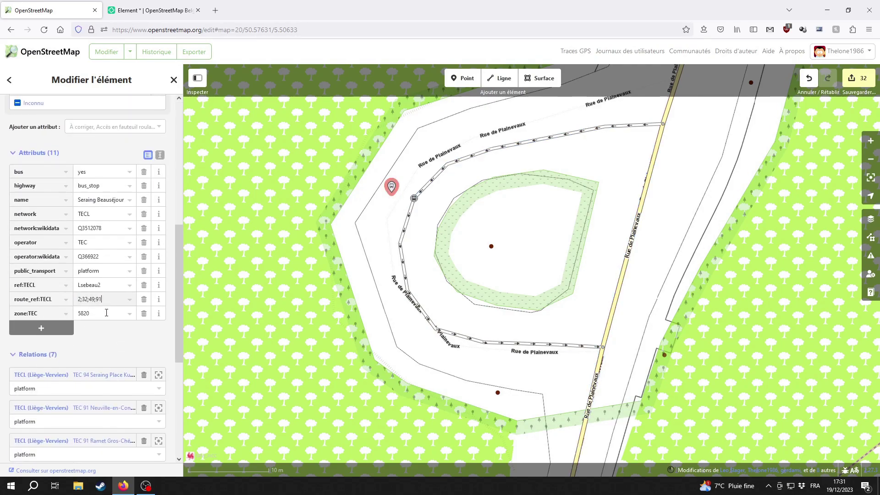
pyautogui.moveTo(473, 339); pyautogui.dragTo(399, 433)
pyautogui.scroll(-3, 105, 387)
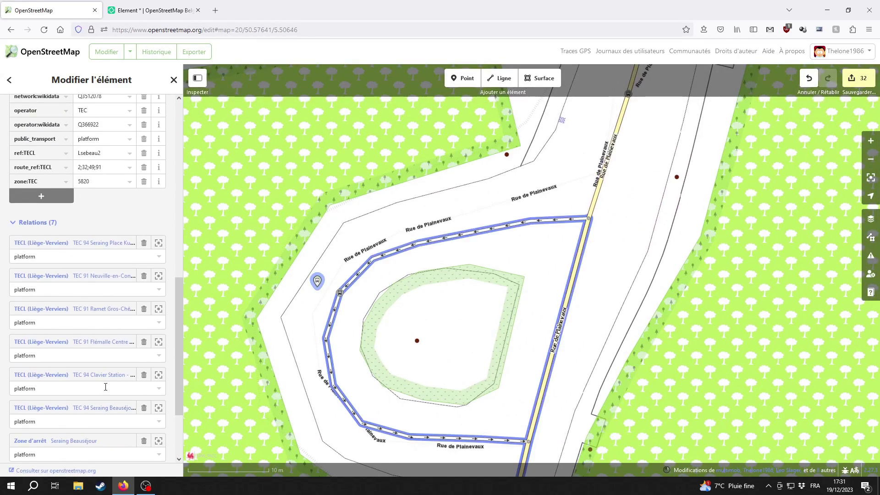
pyautogui.scroll(-2, 98, 328)
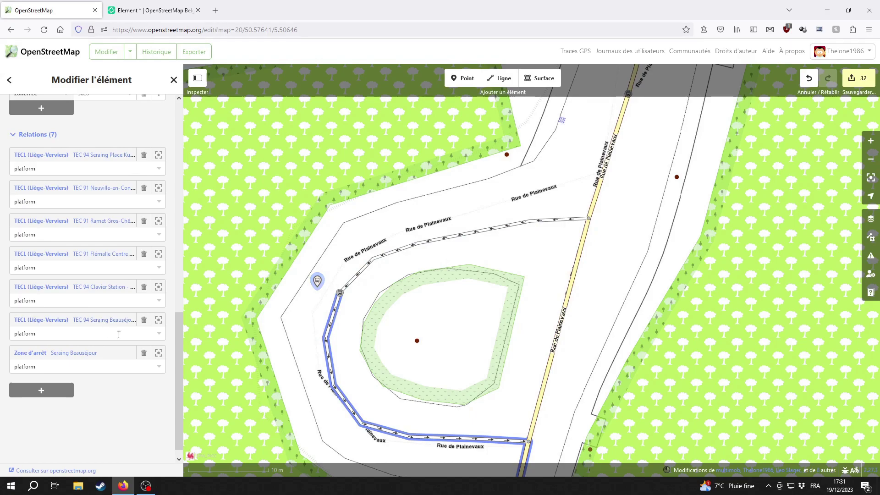
pyautogui.scroll(6, 91, 343)
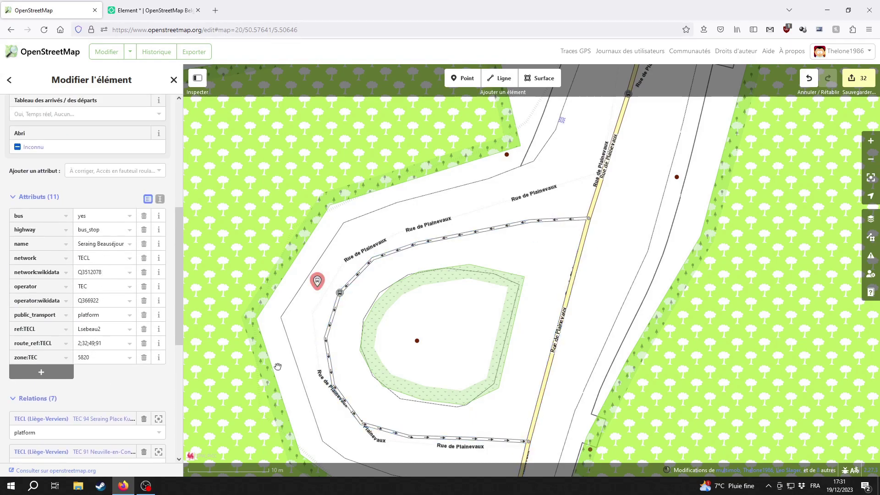
pyautogui.click(566, 171)
pyautogui.moveTo(565, 171); pyautogui.dragTo(404, 474)
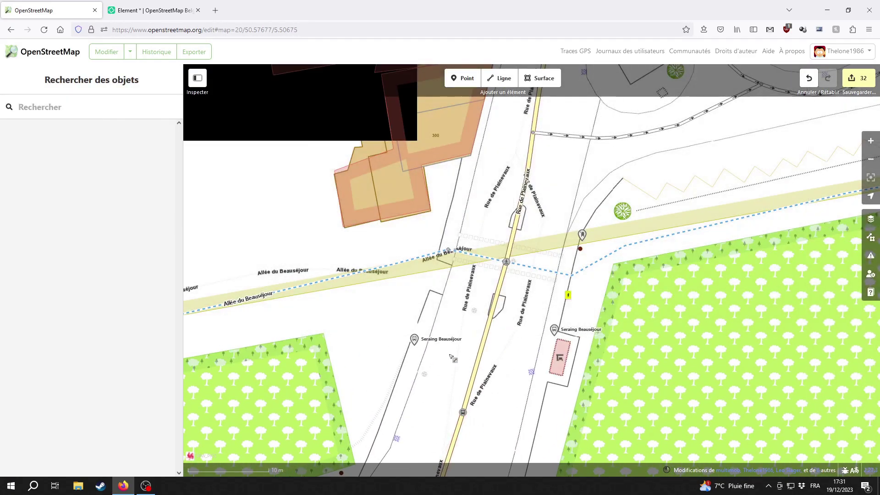
pyautogui.click(415, 339)
pyautogui.click(418, 339)
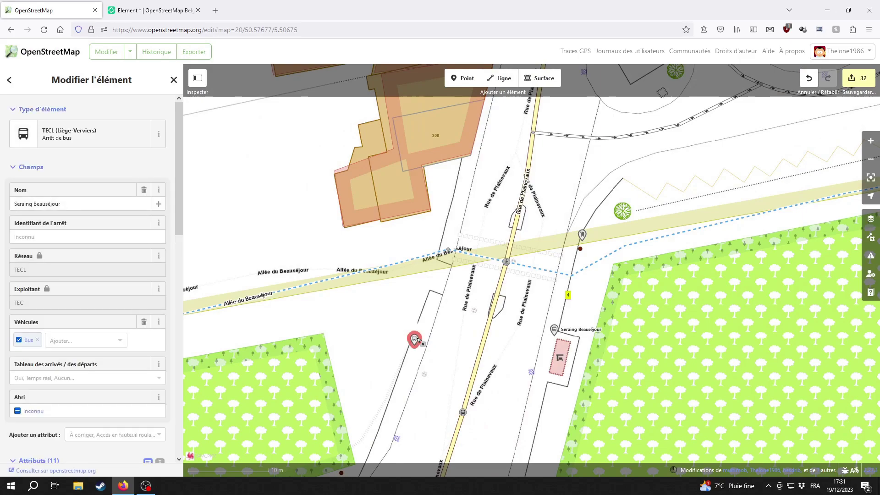
pyautogui.click(554, 329)
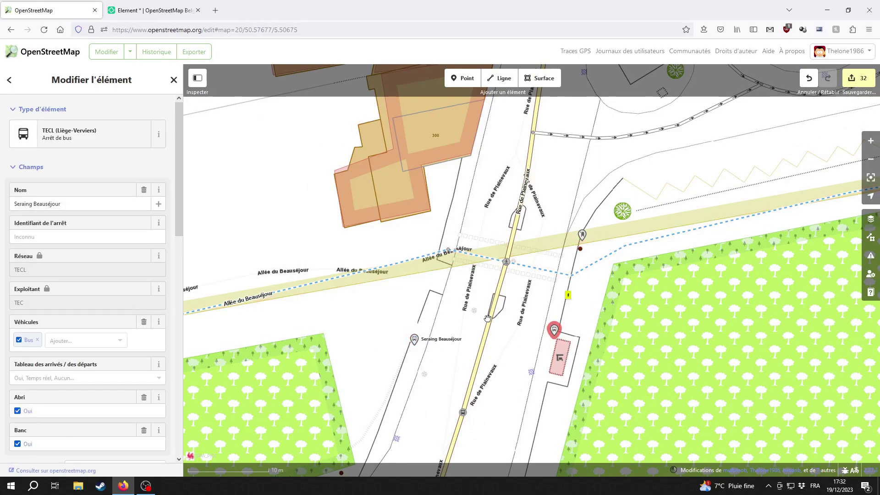
pyautogui.click(414, 340)
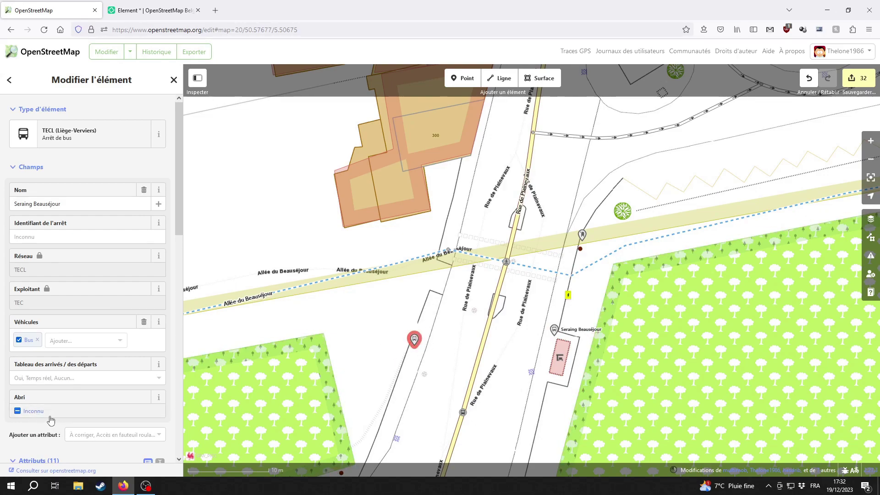
pyautogui.scroll(-5, 89, 375)
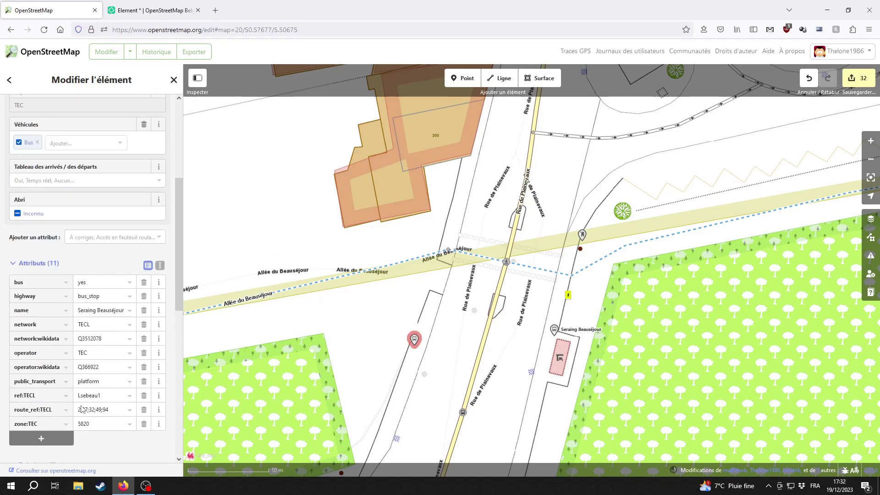
pyautogui.click(384, 367)
pyautogui.scroll(3, 412, 321)
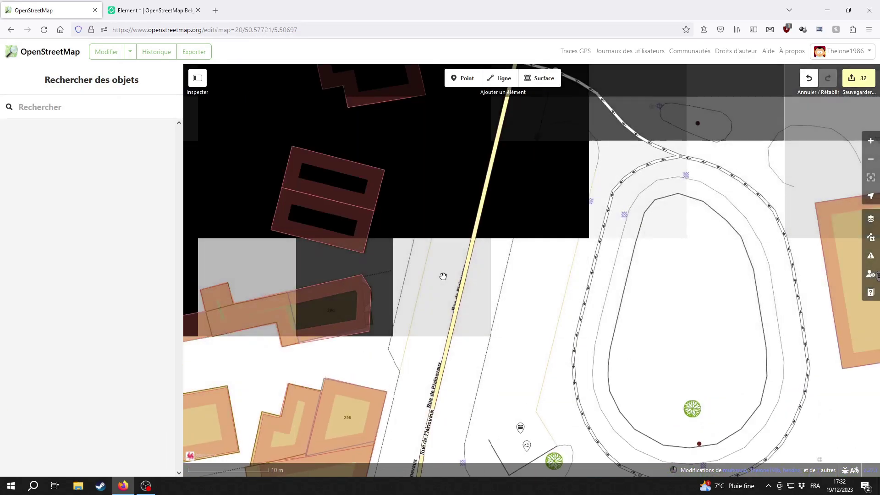
# Move to the first Rue des Sables stop and set its Abri field to Non.
pyautogui.scroll(5, 443, 277)
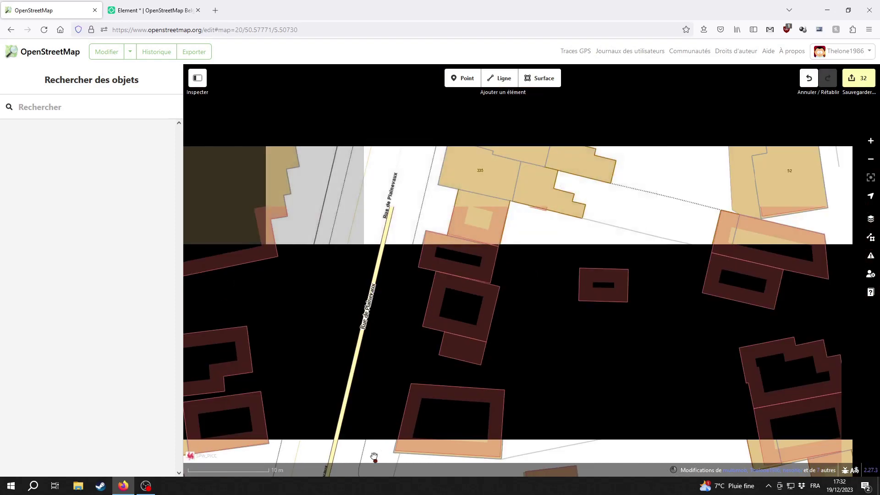
pyautogui.scroll(5, 385, 257)
pyautogui.scroll(10, 405, 272)
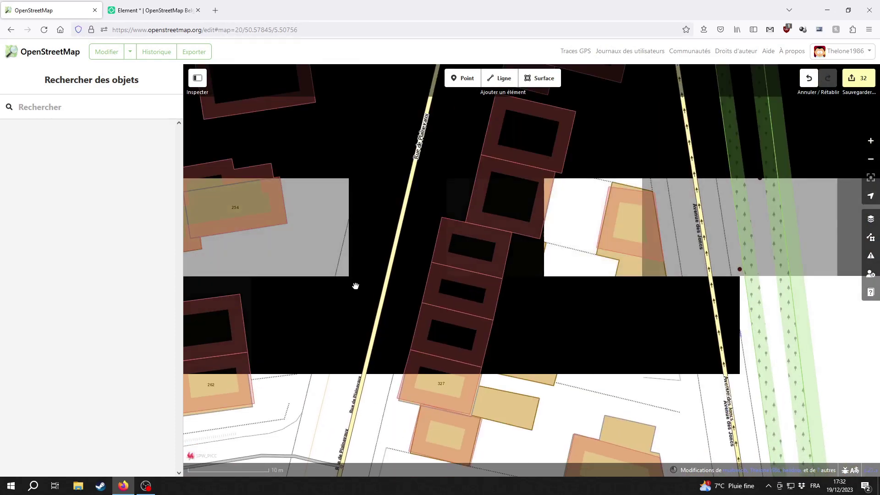
pyautogui.scroll(15, 346, 260)
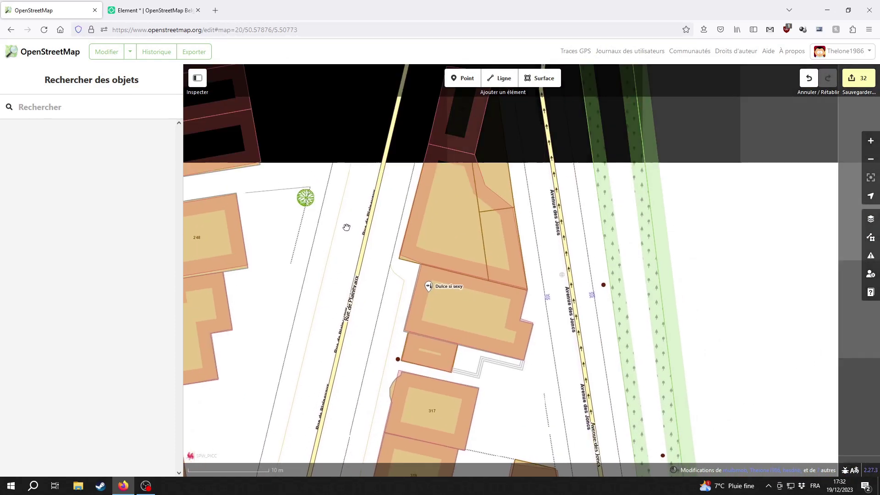
pyautogui.scroll(3, 373, 329)
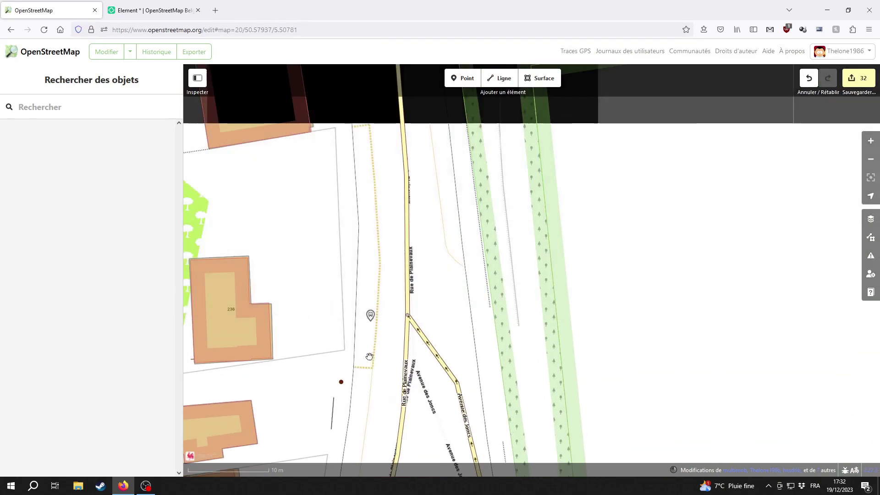
pyautogui.moveTo(367, 345); pyautogui.dragTo(399, 339)
pyautogui.click(411, 320)
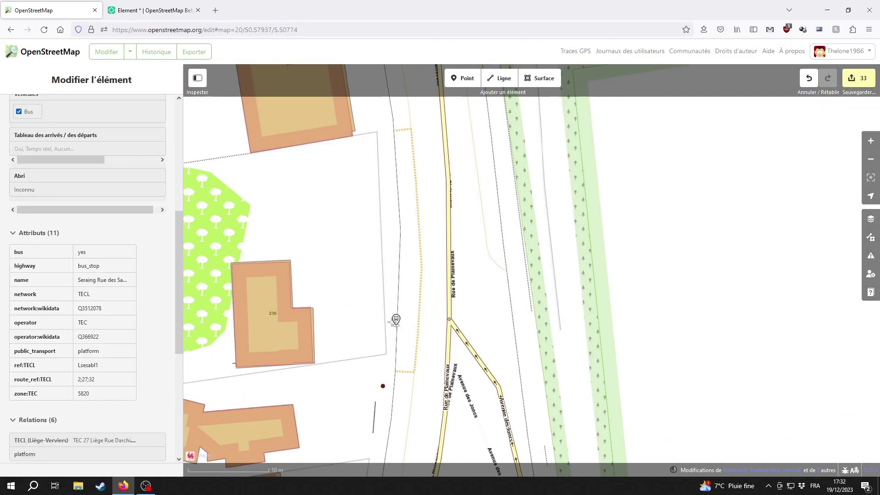
pyautogui.click(389, 320)
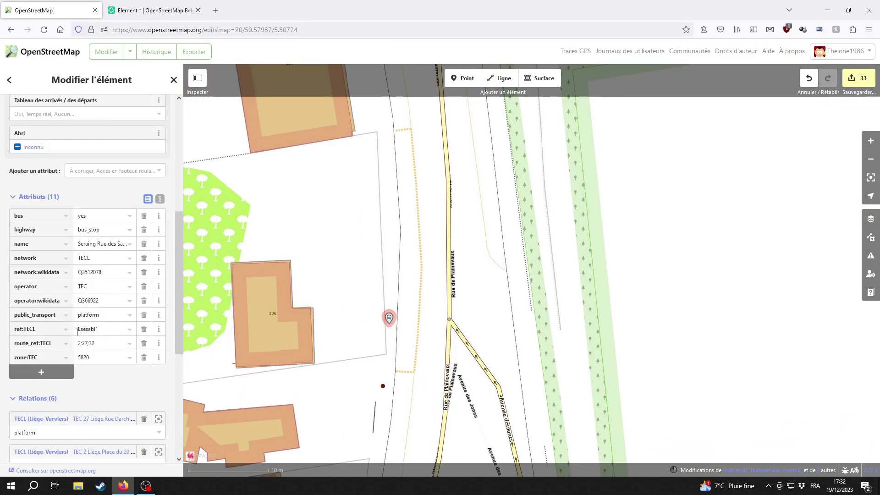
# Select the Seraing Rue des Sables (L.2) stop by the forest edge.
pyautogui.scroll(3, 78, 333)
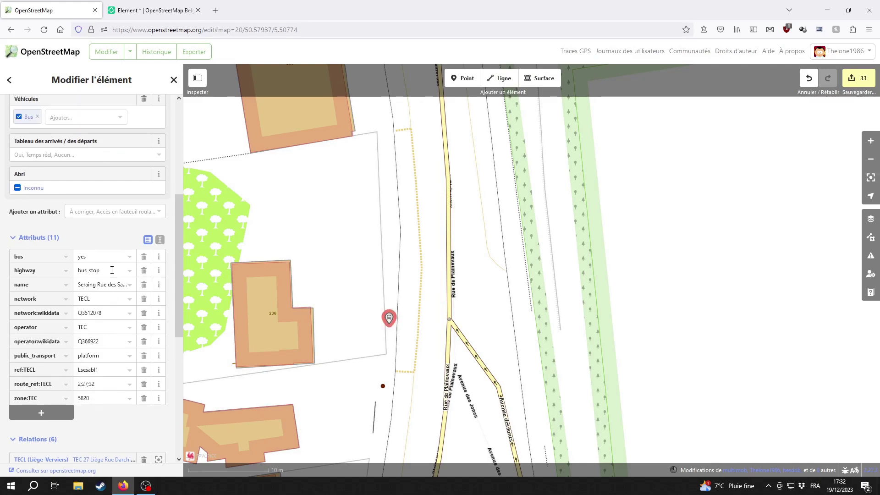
pyautogui.click(402, 279)
pyautogui.scroll(5, 402, 279)
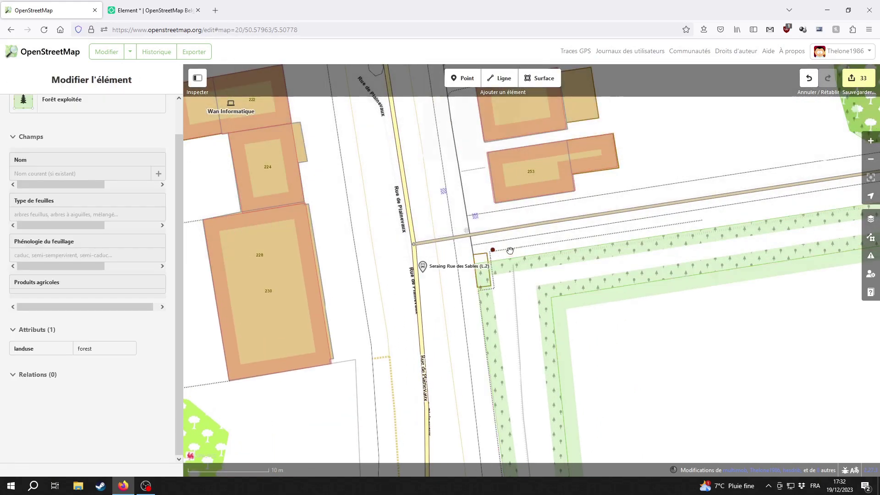
pyautogui.click(422, 266)
# Move the Seraing Rue des Sables (L.2) stop onto the sidewalk beside the forest edge.
pyautogui.moveTo(423, 266); pyautogui.dragTo(444, 258)
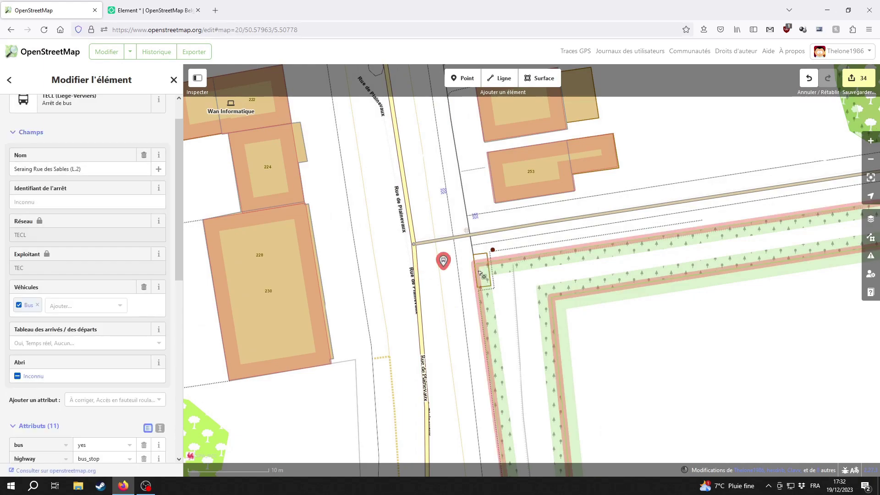
pyautogui.scroll(5, 479, 265)
pyautogui.moveTo(390, 261); pyautogui.dragTo(472, 227)
pyautogui.click(473, 226)
pyautogui.click(517, 275)
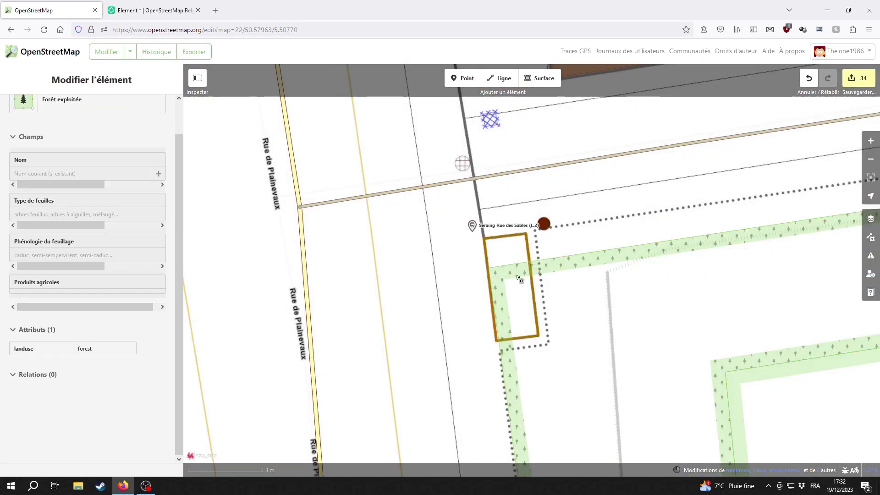
pyautogui.scroll(3, 518, 275)
pyautogui.scroll(3, 502, 275)
pyautogui.click(485, 279)
# Trace a shelter area beside the L.2 stop and tag it as a public transport shelter.
pyautogui.click(539, 79)
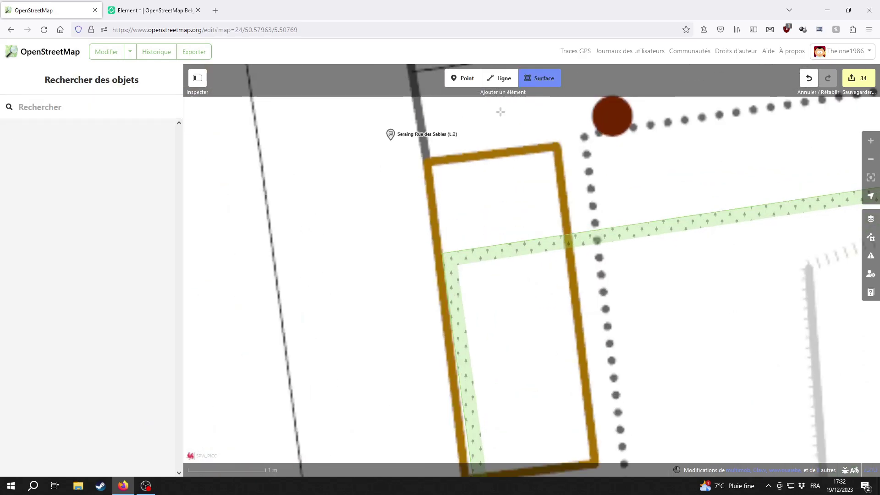
pyautogui.moveTo(433, 156); pyautogui.dragTo(413, 224)
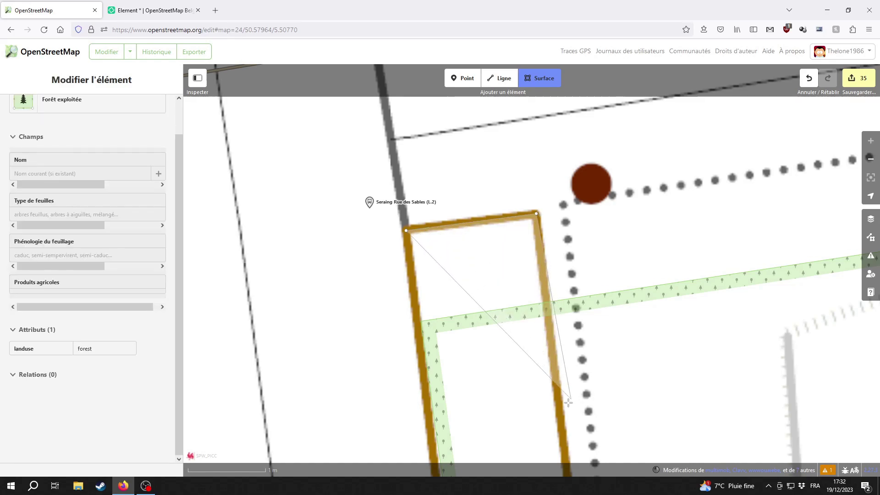
pyautogui.scroll(-5, 534, 269)
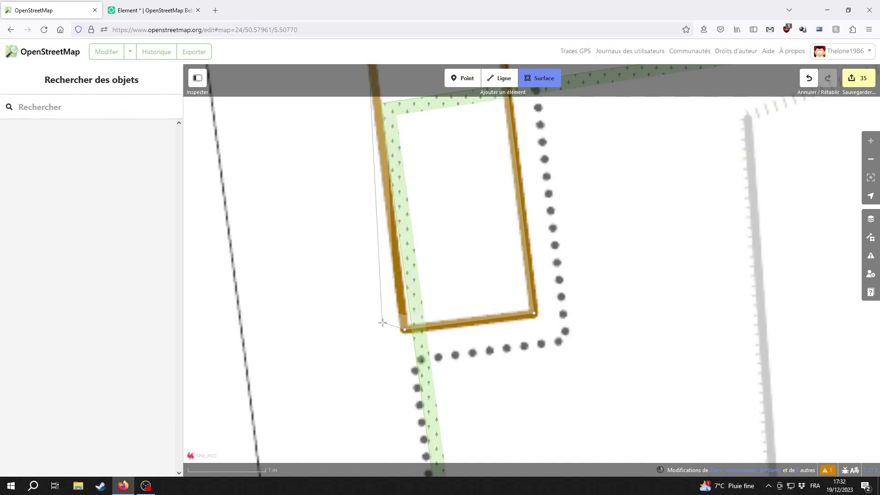
pyautogui.press('Return')
pyautogui.click(74, 150)
pyautogui.moveTo(355, 228); pyautogui.dragTo(387, 324)
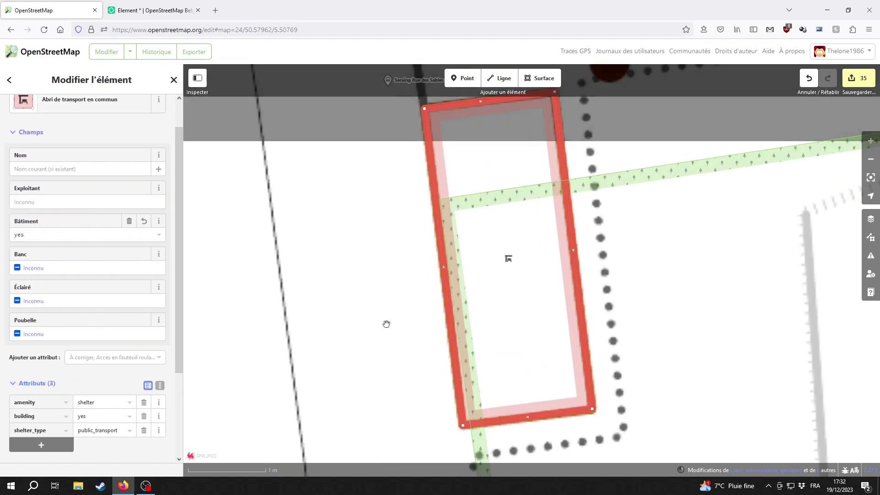
pyautogui.scroll(-2, 388, 156)
# Mark the Rue des Sables (L.2) stop as sheltered and check the new shelter area.
pyautogui.click(390, 120)
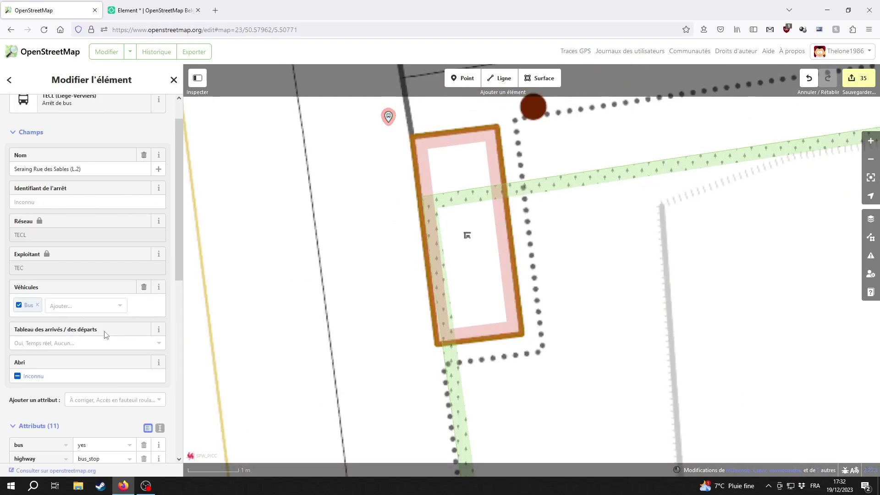
pyautogui.click(426, 161)
pyautogui.click(275, 248)
pyautogui.scroll(-5, 504, 339)
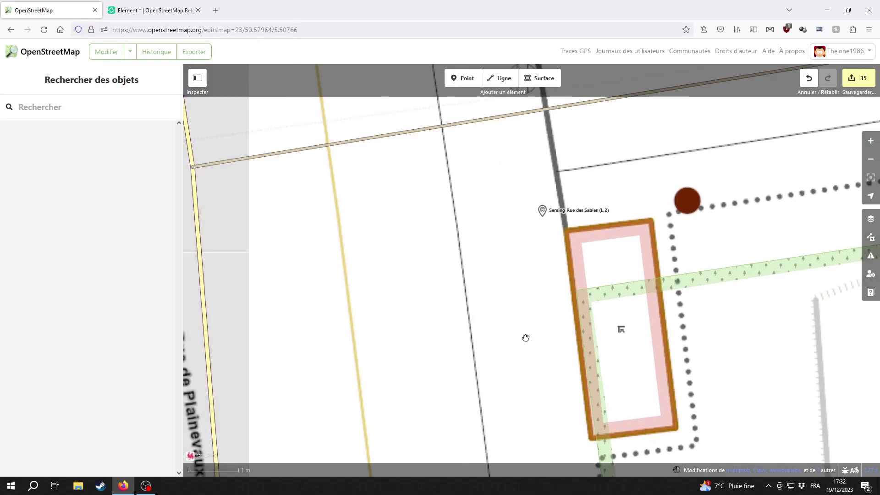
pyautogui.scroll(-2, 486, 405)
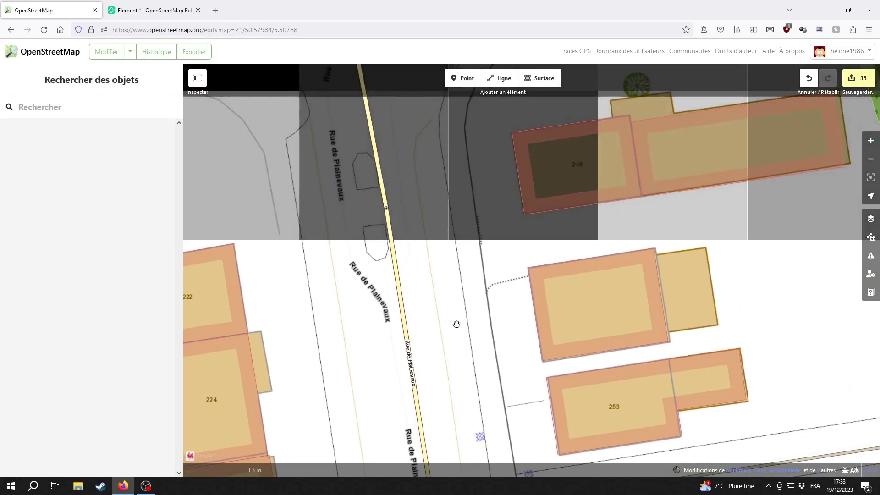
# Pan east along Rue des Sables toward the Rue des Villas roundabout.
pyautogui.press('Right')
pyautogui.press('Right')
pyautogui.press('Right')
pyautogui.press('Right')
pyautogui.press('Right')
pyautogui.press('Right')
pyautogui.press('Right')
pyautogui.press('Right')
pyautogui.press('Right')
pyautogui.press('Right')
pyautogui.press('Right')
pyautogui.press('Right')
pyautogui.press('Right')
pyautogui.press('Up')
pyautogui.press('Up')
pyautogui.press('Up')
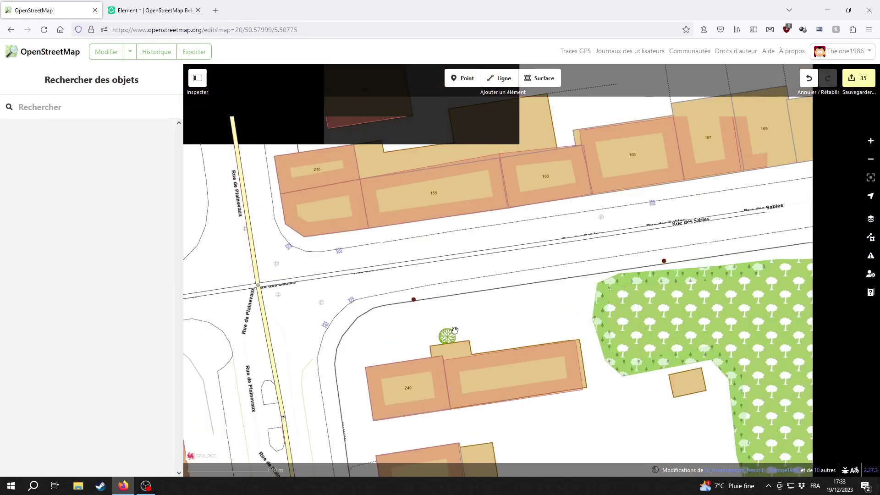
pyautogui.press('Right')
pyautogui.press('Right')
pyautogui.press('Right')
pyautogui.press('Right')
pyautogui.press('Right')
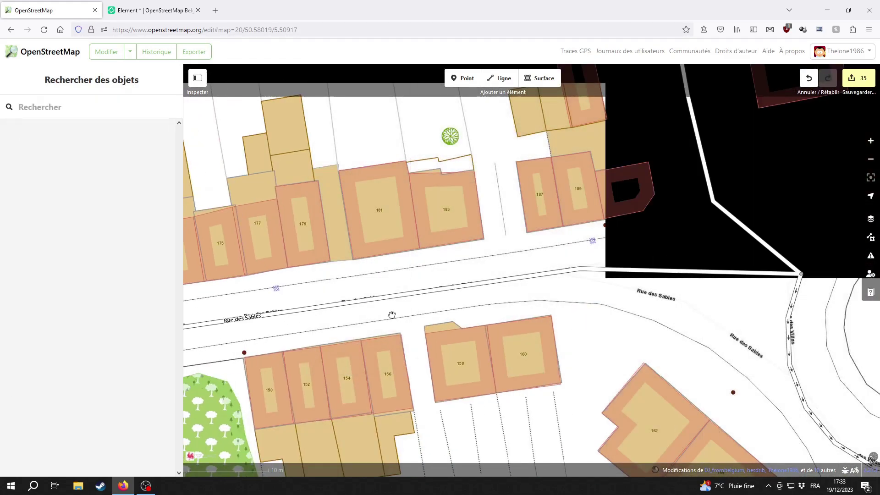
pyautogui.press('Right')
pyautogui.press('Right')
pyautogui.press('Up')
pyautogui.press('Up')
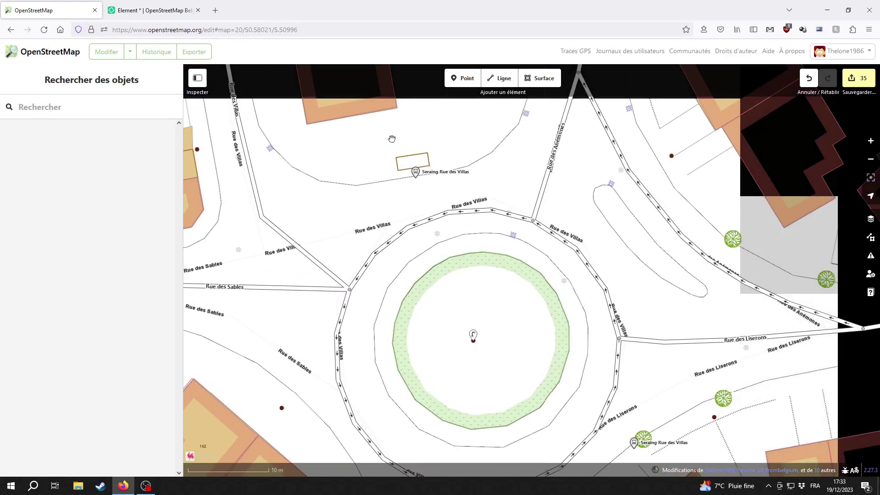
pyautogui.press('Right')
pyautogui.press('Right')
pyautogui.press('Right')
pyautogui.press('Right')
pyautogui.press('Down')
pyautogui.press('Down')
# Move the Seraing Rue des Villas bus stop to its new spot beside the shelter outline.
pyautogui.click(489, 353)
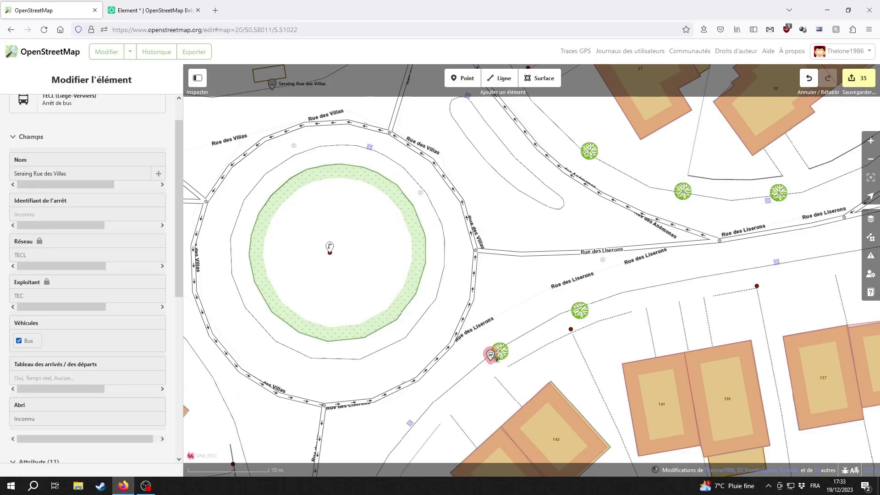
pyautogui.press('z')
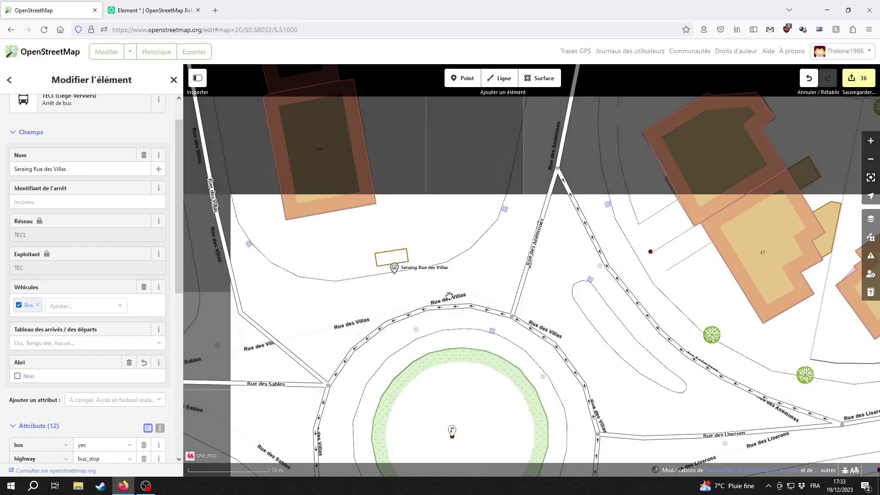
pyautogui.scroll(2, 356, 292)
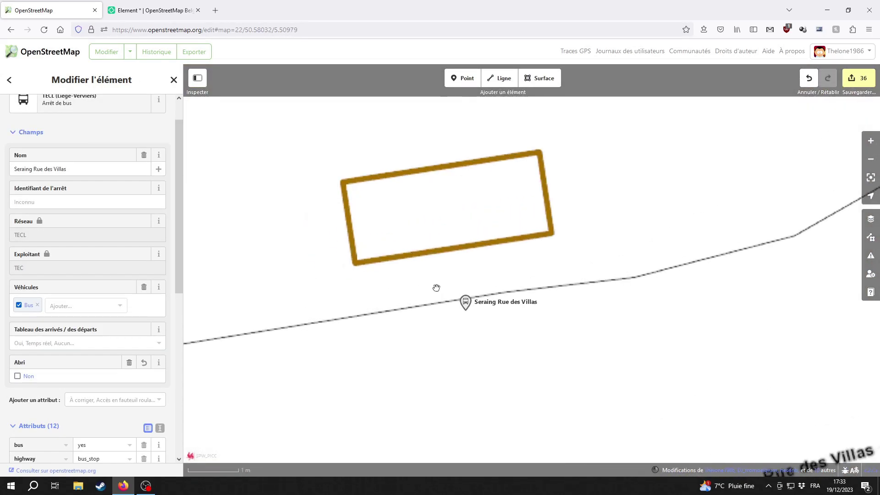
pyautogui.press('m')
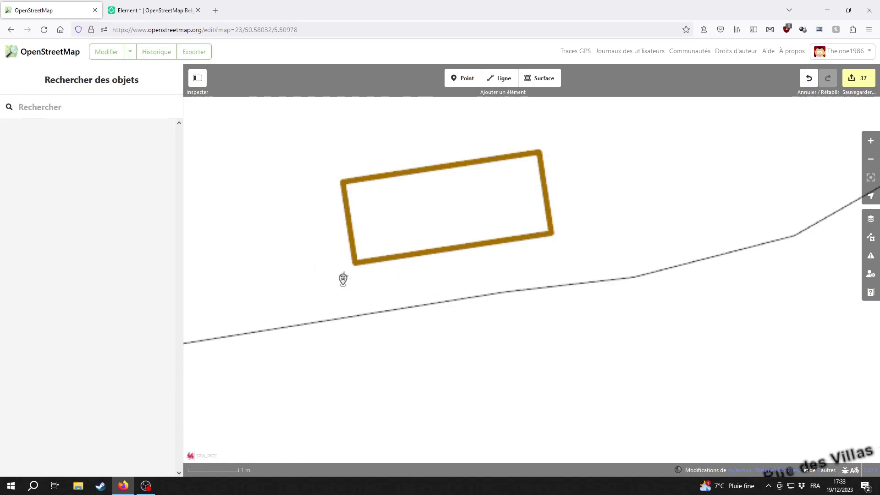
pyautogui.click(345, 279)
pyautogui.press('Escape')
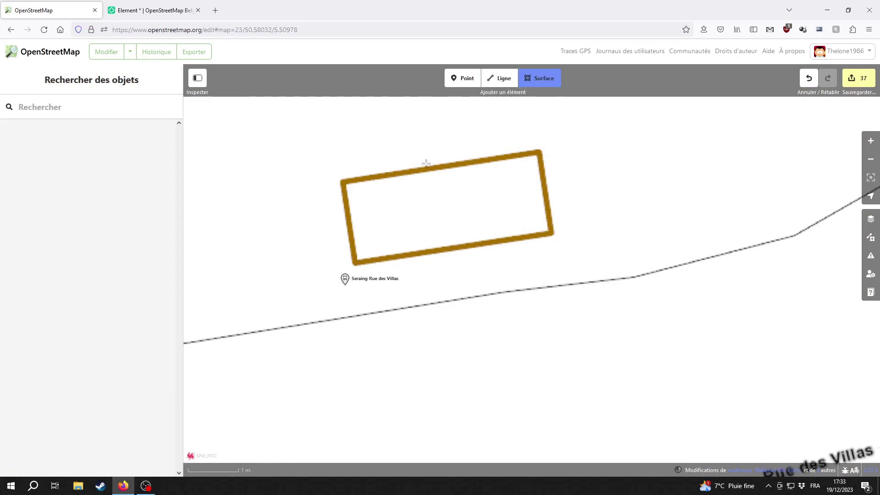
# Trace the shelter area outline next to the Rue des Villas stop.
pyautogui.moveTo(436, 148); pyautogui.dragTo(487, 176)
pyautogui.scroll(2, 398, 286)
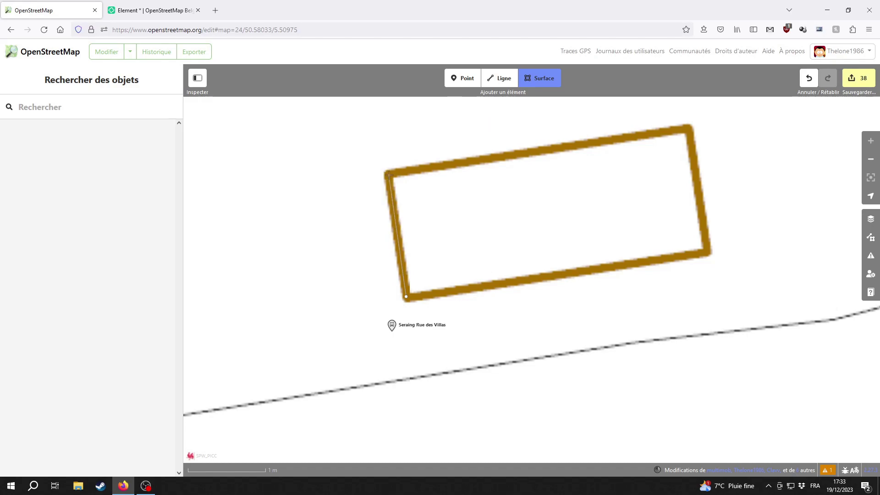
pyautogui.moveTo(490, 161); pyautogui.dragTo(491, 200)
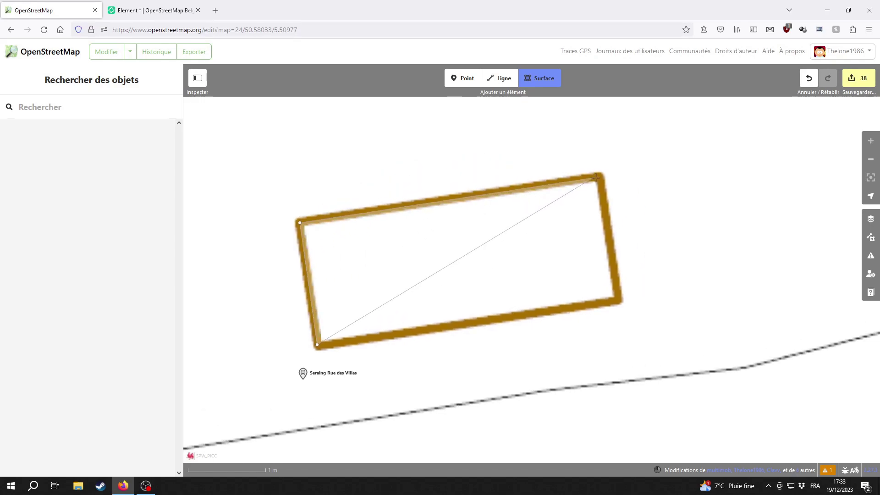
pyautogui.press('Return')
pyautogui.click(367, 276)
pyautogui.click(324, 346)
pyautogui.press('Escape')
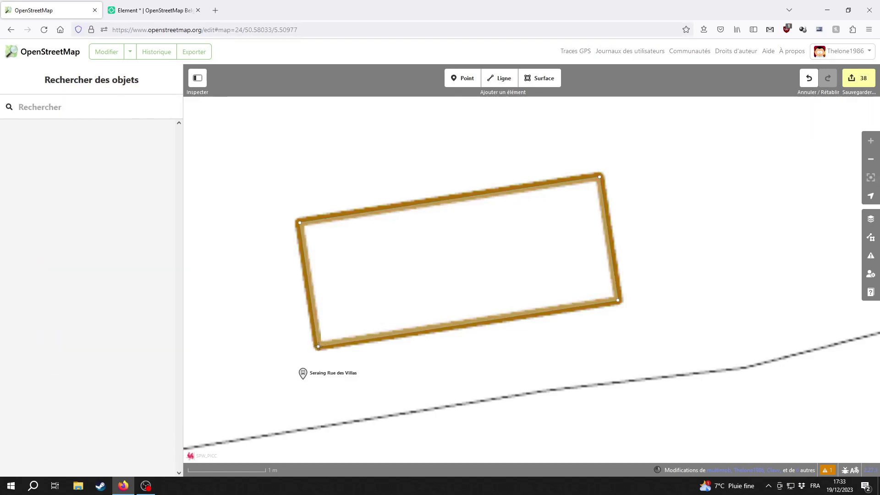
# Tag the area as 'Abri de transport en commun' and mark the Rue des Villas stop sheltered.
pyautogui.click(323, 341)
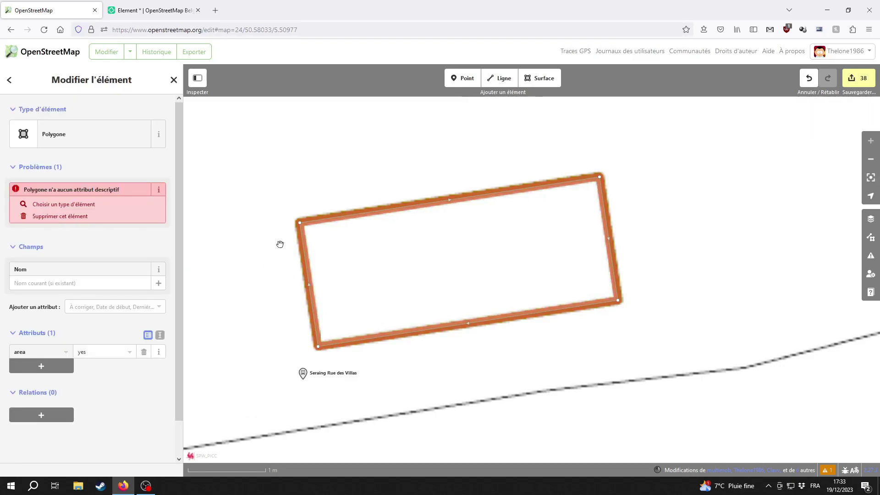
pyautogui.click(94, 133)
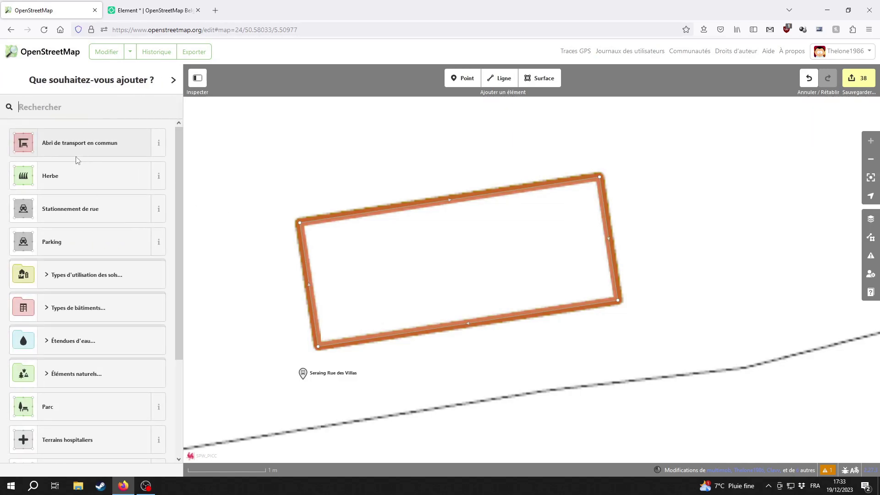
pyautogui.click(77, 147)
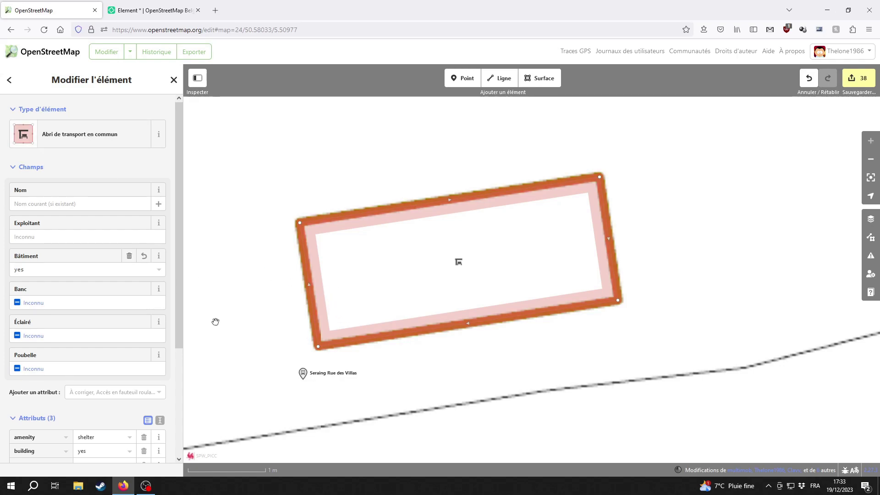
pyautogui.click(303, 373)
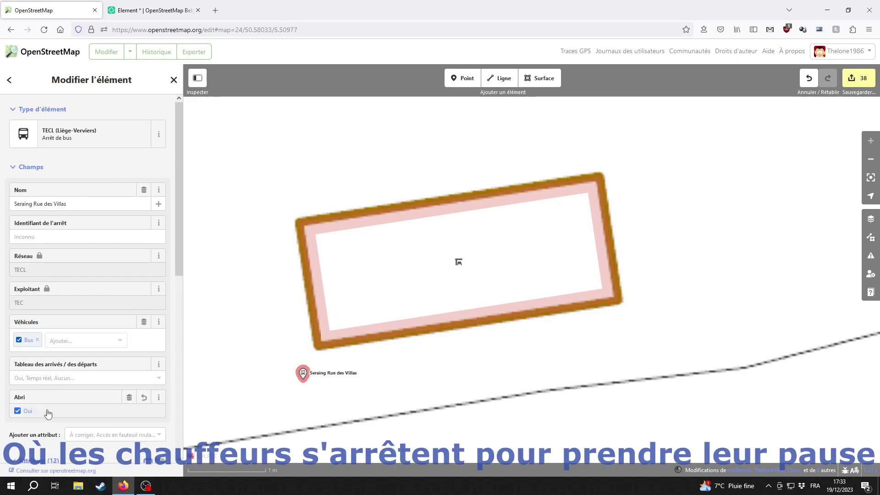
pyautogui.click(411, 325)
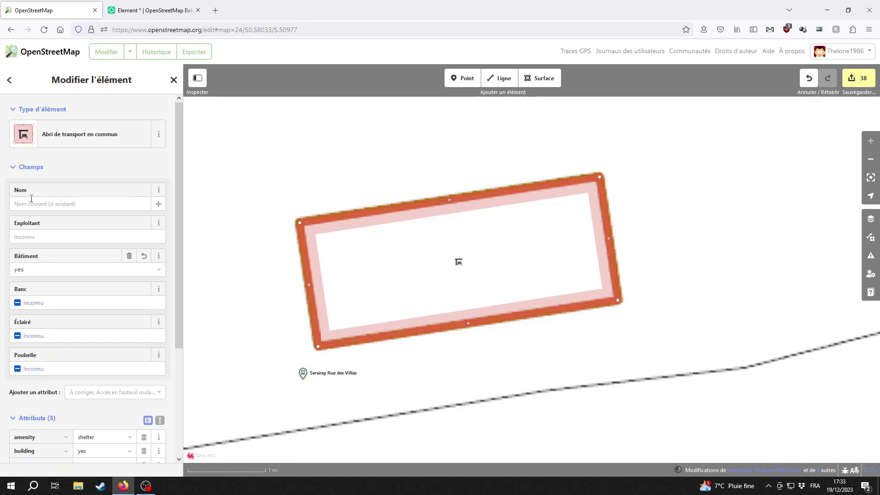
pyautogui.click(573, 331)
pyautogui.scroll(-5, 747, 362)
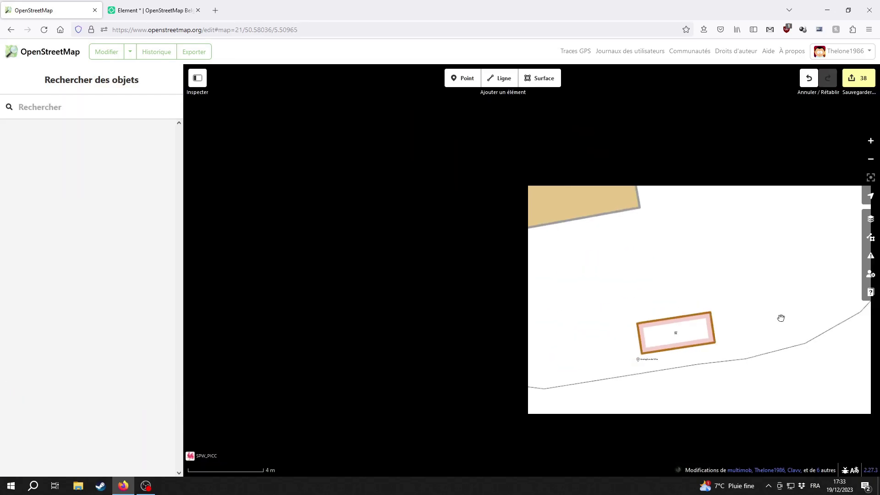
# Pan the map past Rue des Liserons and Rue des Pervenches toward Rue de la Forêt.
pyautogui.moveTo(780, 318); pyautogui.dragTo(533, 279)
pyautogui.scroll(-3, 533, 280)
pyautogui.moveTo(659, 179); pyautogui.dragTo(349, 293)
pyautogui.moveTo(678, 321); pyautogui.dragTo(531, 266)
pyautogui.moveTo(687, 275); pyautogui.dragTo(578, 247)
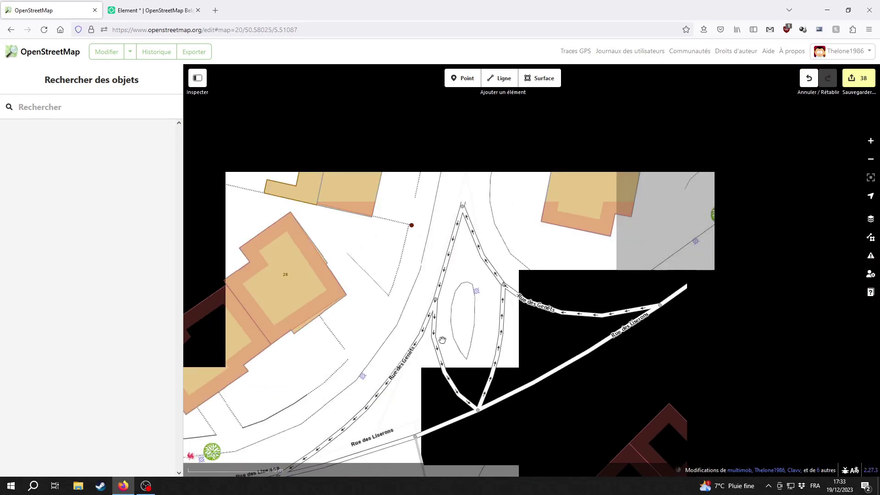
pyautogui.moveTo(658, 233); pyautogui.dragTo(358, 372)
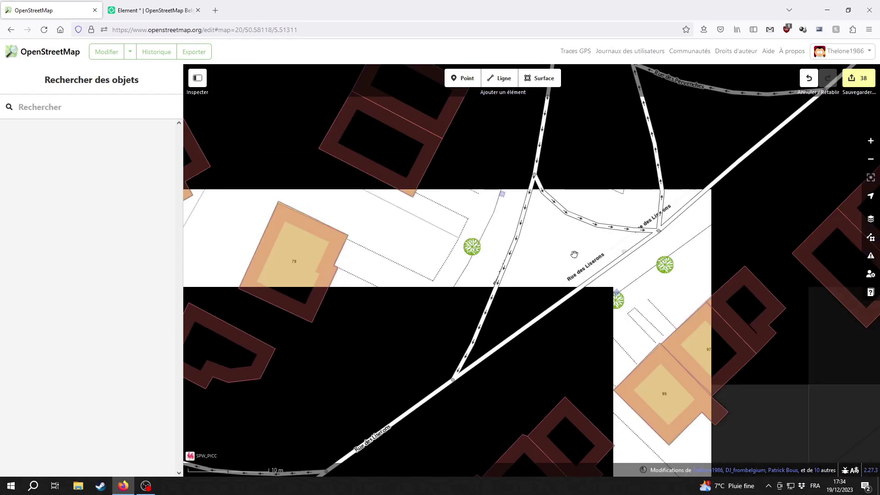
pyautogui.moveTo(567, 261); pyautogui.dragTo(386, 409)
pyautogui.moveTo(573, 206); pyautogui.dragTo(389, 339)
pyautogui.moveTo(590, 196); pyautogui.dragTo(406, 329)
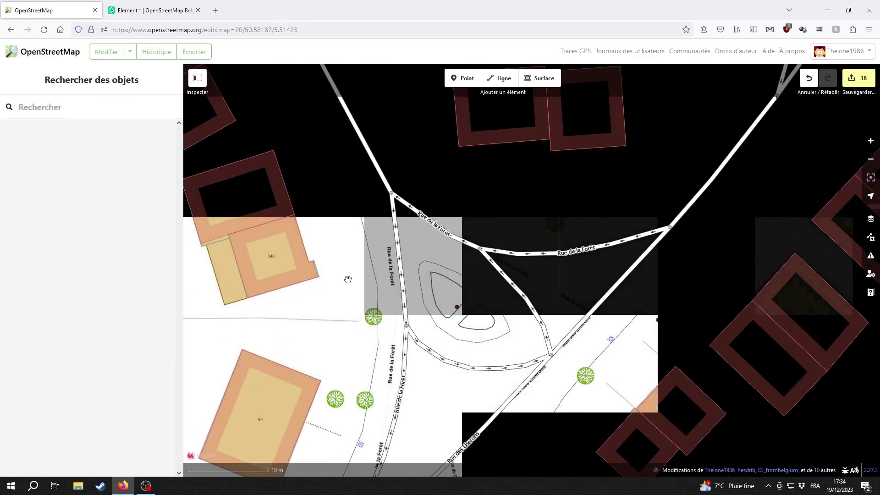
# Nudge the Seraing Rue de la Forêt stop into place and mark it with a shelter.
pyautogui.moveTo(349, 170); pyautogui.dragTo(334, 281)
pyautogui.moveTo(321, 147); pyautogui.dragTo(304, 262)
pyautogui.moveTo(362, 174); pyautogui.dragTo(468, 378)
pyautogui.moveTo(380, 134); pyautogui.dragTo(435, 263)
pyautogui.click(435, 263)
pyautogui.moveTo(438, 262); pyautogui.dragTo(442, 256)
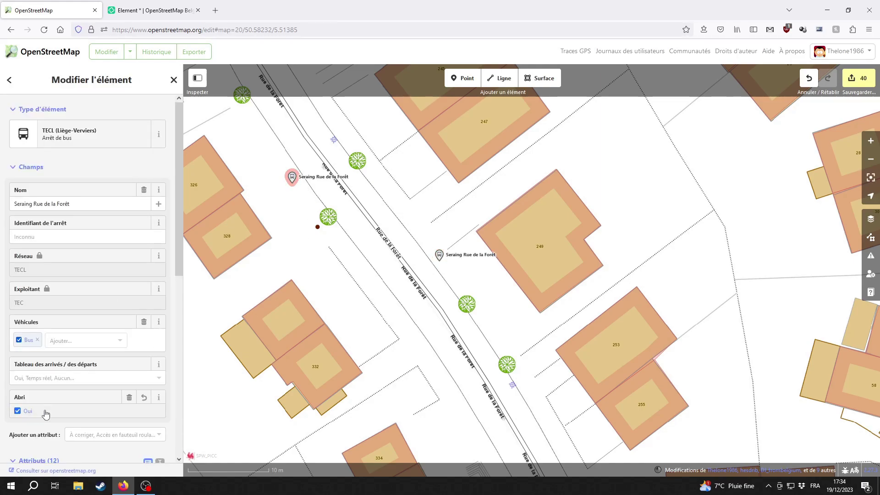
pyautogui.click(284, 220)
# Set the Seraing Rue des Stappes bus stop's shelter to Non.
pyautogui.moveTo(285, 220); pyautogui.dragTo(412, 435)
pyautogui.scroll(-3, 412, 436)
pyautogui.click(383, 212)
pyautogui.moveTo(389, 269); pyautogui.dragTo(504, 304)
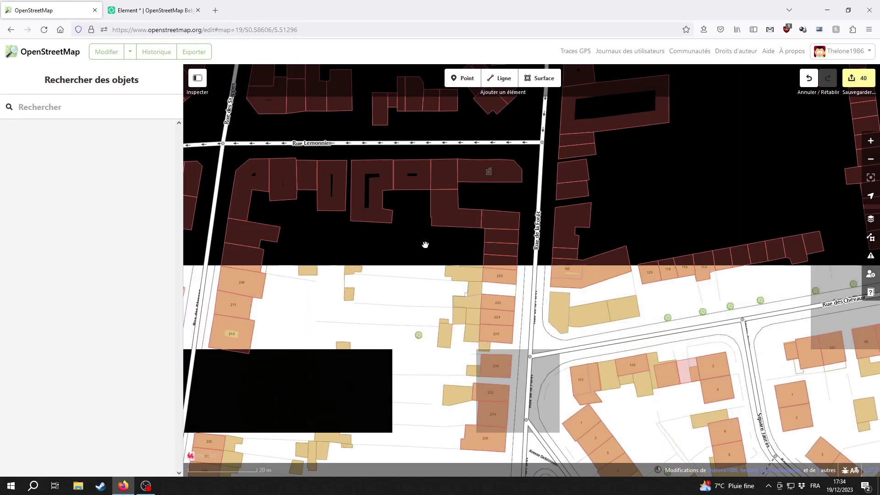
pyautogui.moveTo(426, 245); pyautogui.dragTo(409, 443)
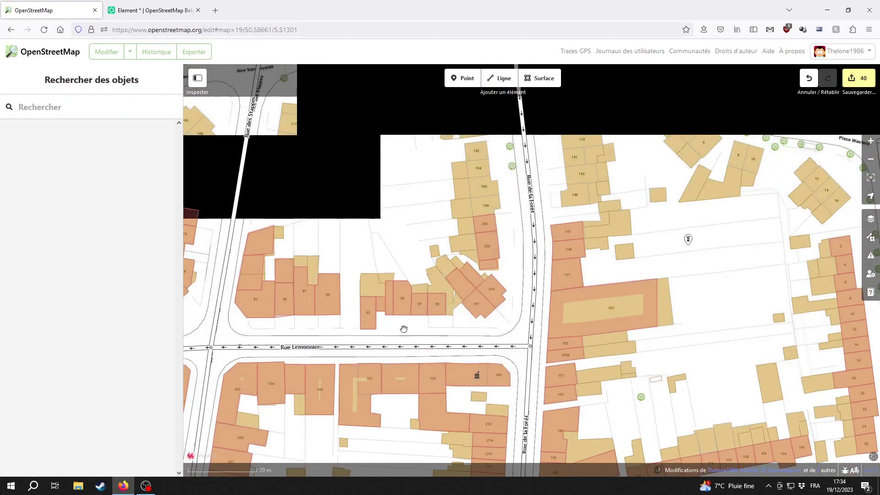
pyautogui.moveTo(399, 96); pyautogui.dragTo(395, 303)
pyautogui.moveTo(216, 271); pyautogui.dragTo(445, 370)
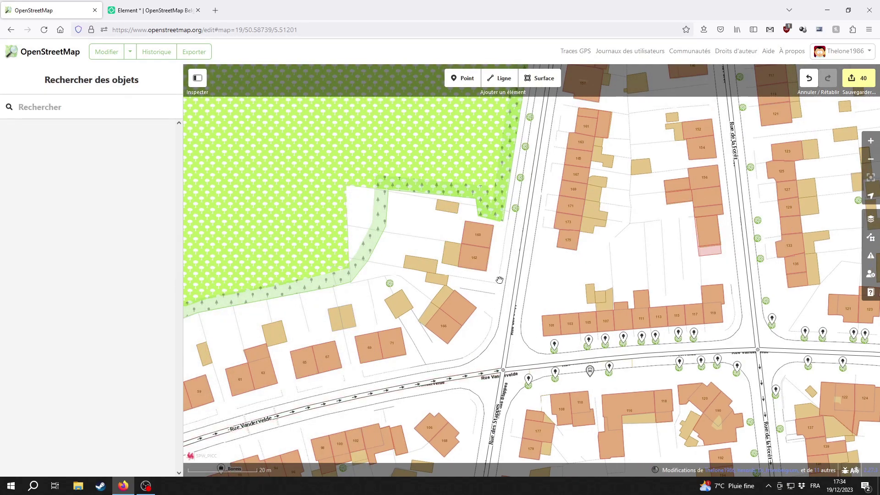
pyautogui.click(590, 370)
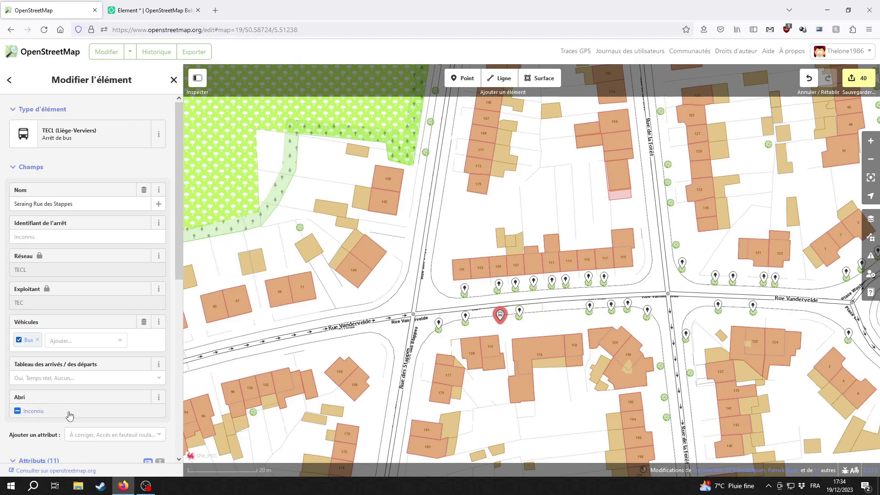
pyautogui.moveTo(372, 416); pyautogui.dragTo(448, 214)
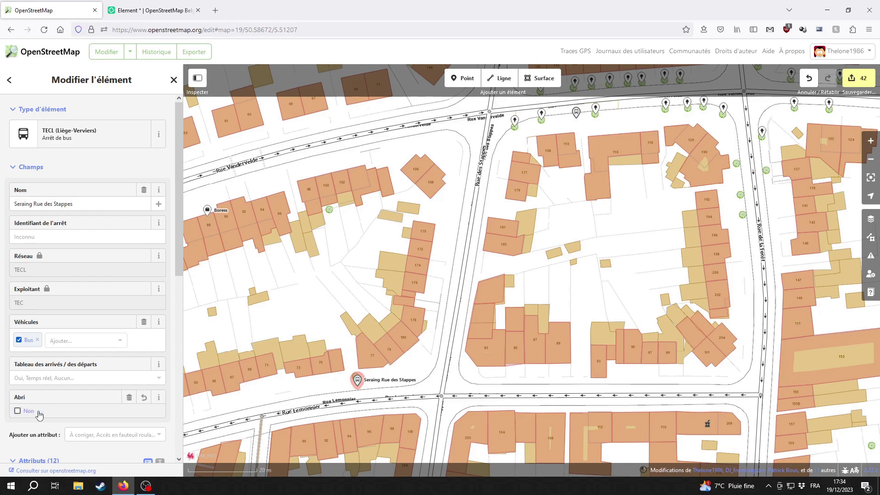
pyautogui.click(301, 386)
# Review the Seraing Rue Vandervelde bus stop.
pyautogui.moveTo(302, 386); pyautogui.dragTo(522, 281)
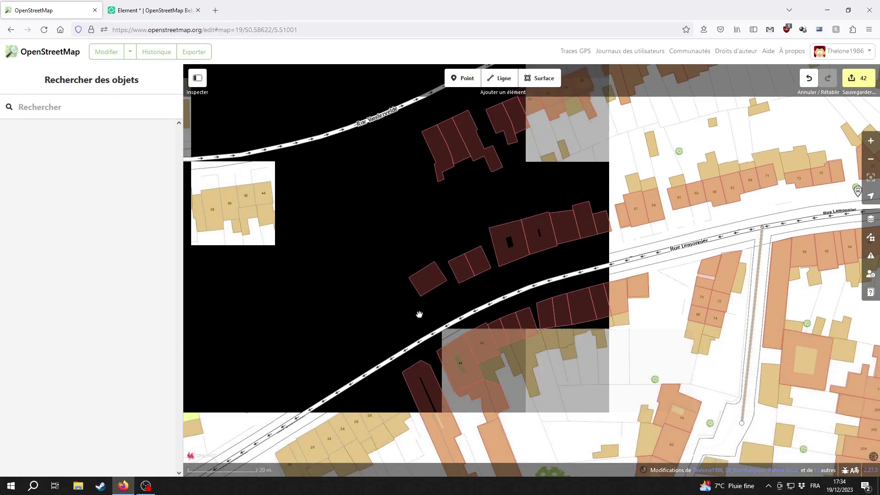
pyautogui.moveTo(370, 342); pyautogui.dragTo(452, 308)
pyautogui.moveTo(495, 140); pyautogui.dragTo(523, 311)
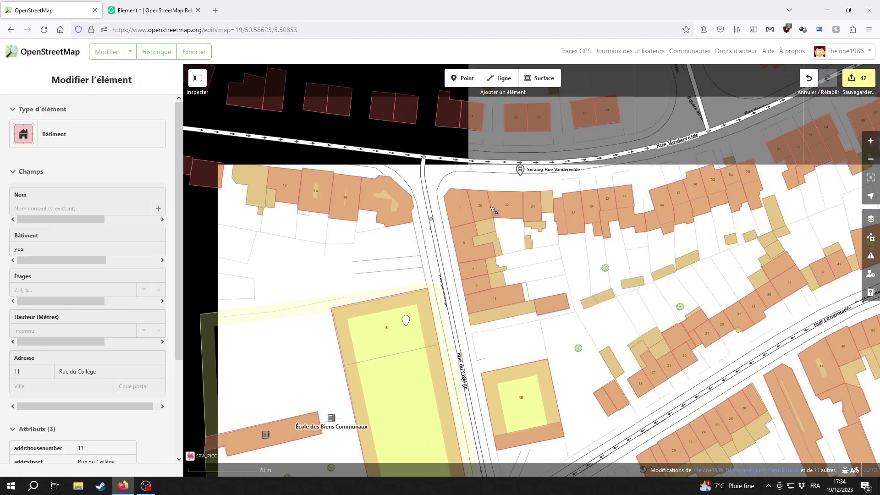
pyautogui.click(521, 172)
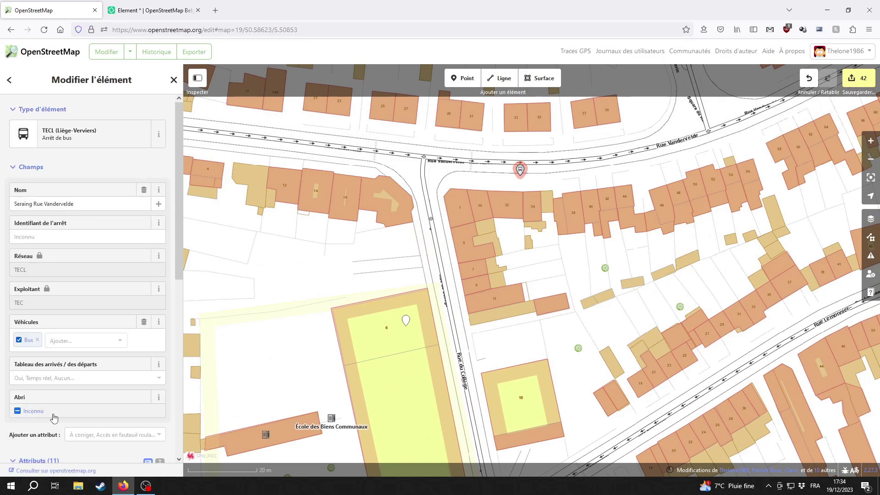
pyautogui.click(242, 411)
pyautogui.moveTo(398, 417); pyautogui.dragTo(512, 305)
# Merge the Rue du Collège 6 address point into the school building outline with Fusionner (C).
pyautogui.click(512, 207)
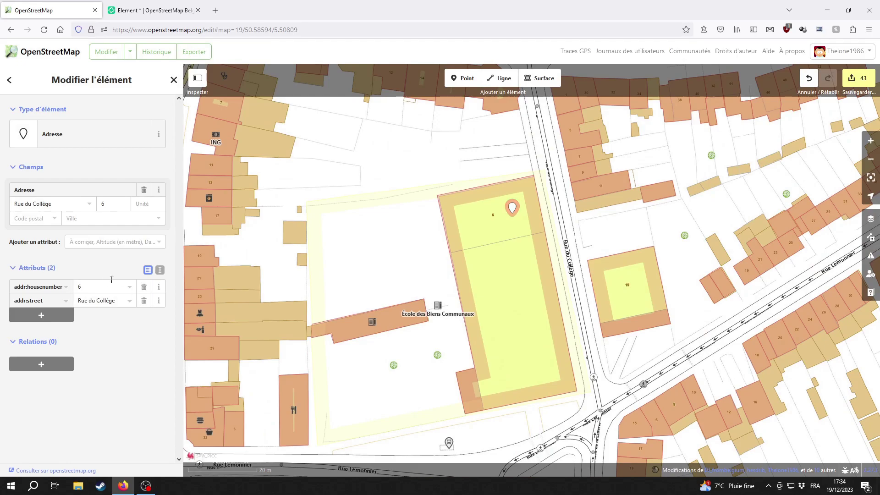
pyautogui.click(497, 355)
pyautogui.moveTo(497, 356); pyautogui.dragTo(510, 212)
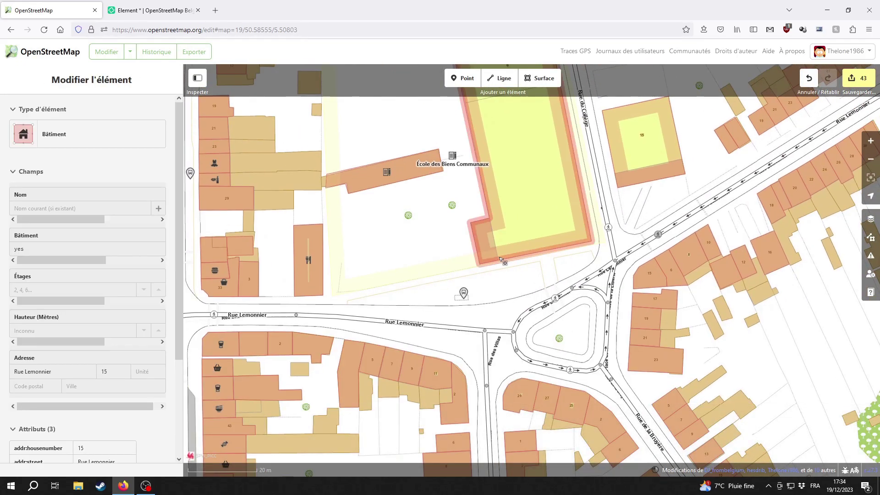
pyautogui.moveTo(522, 255); pyautogui.dragTo(524, 307)
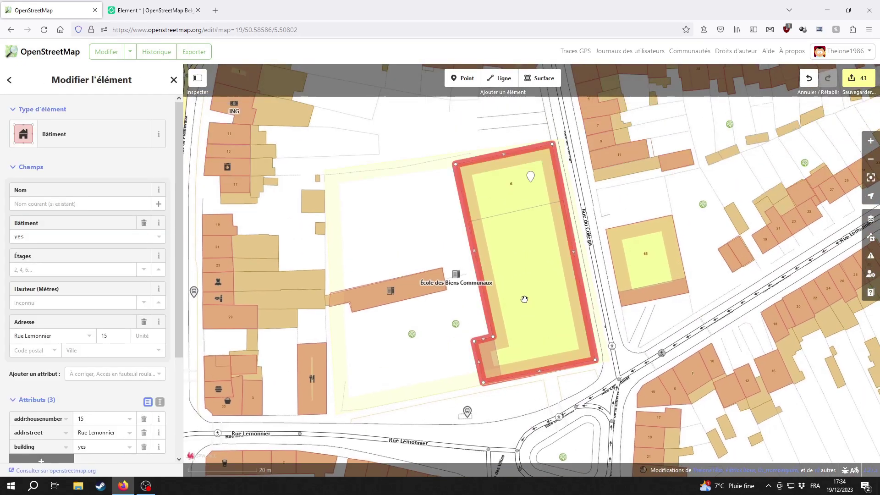
pyautogui.click(531, 178)
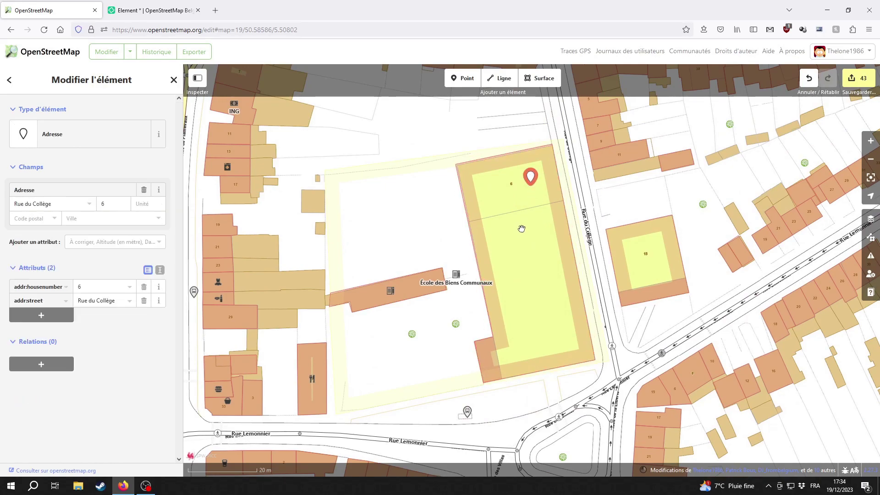
pyautogui.keyDown('shift'); pyautogui.rightClick(482, 225); pyautogui.keyUp('shift')
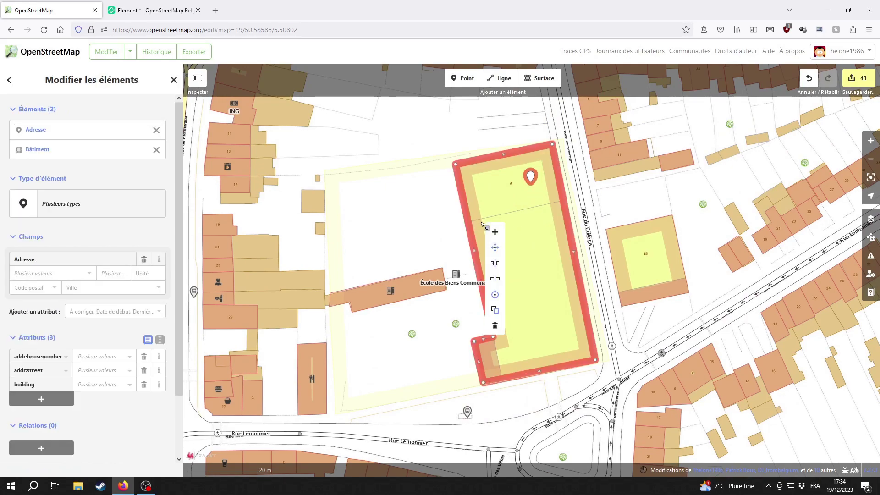
pyautogui.press('c')
pyautogui.click(517, 347)
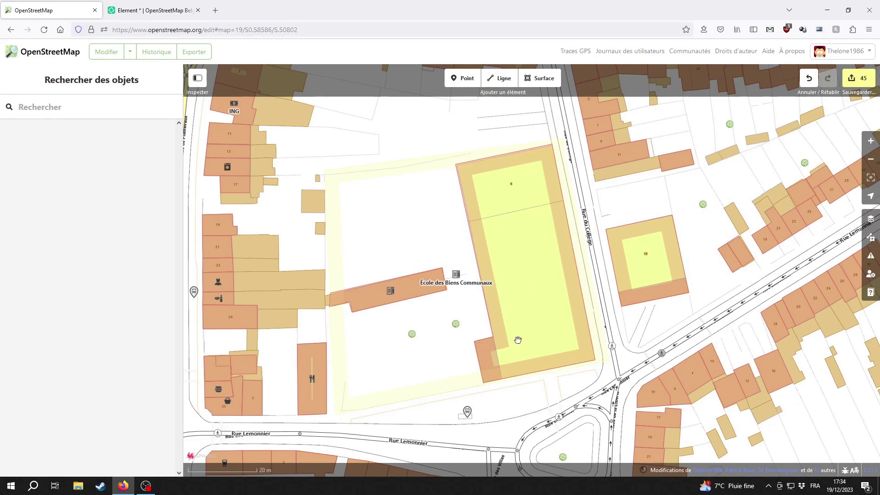
pyautogui.moveTo(488, 414); pyautogui.dragTo(510, 269)
# Move the Seraing Place de la Liberté bus stop slightly down and left.
pyautogui.scroll(5, 510, 269)
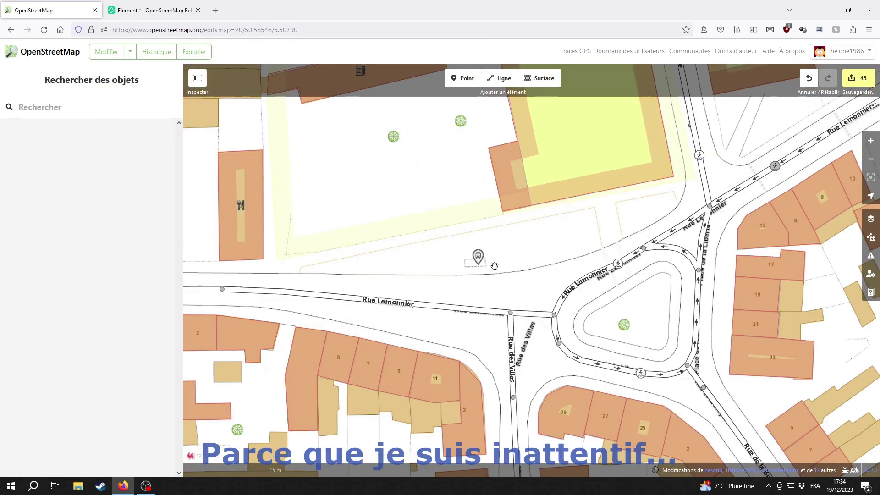
pyautogui.scroll(2, 428, 259)
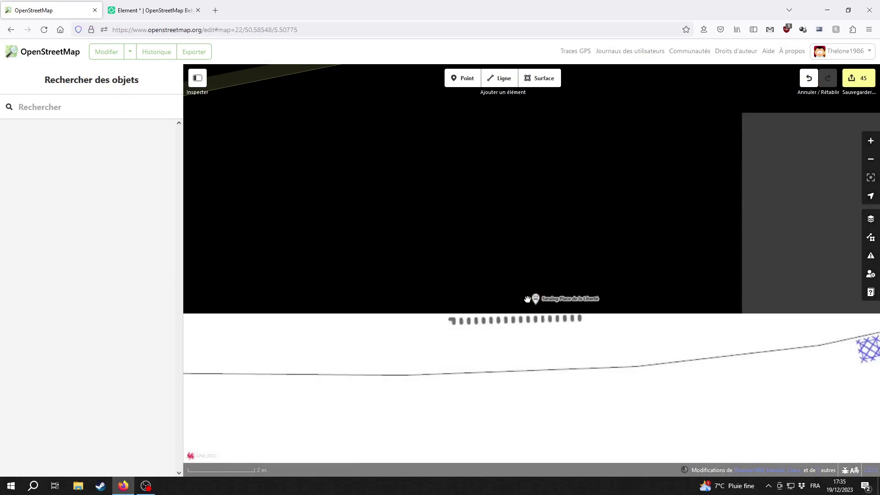
pyautogui.click(541, 298)
pyautogui.moveTo(542, 298); pyautogui.dragTo(448, 337)
pyautogui.scroll(2, 449, 338)
pyautogui.press('Escape')
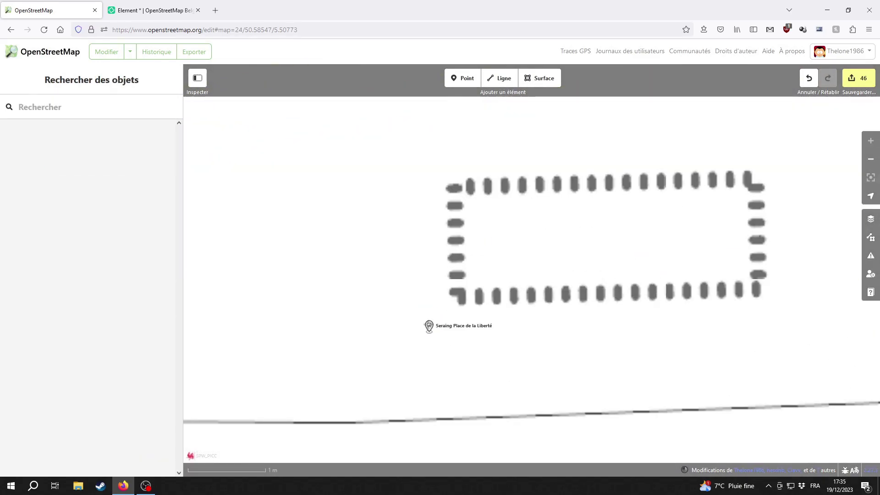
pyautogui.click(433, 327)
# Trace shelter areas at Place de la Liberté and Cimetière des Biens Communaux, tagging each Abri de transport.
pyautogui.click(550, 81)
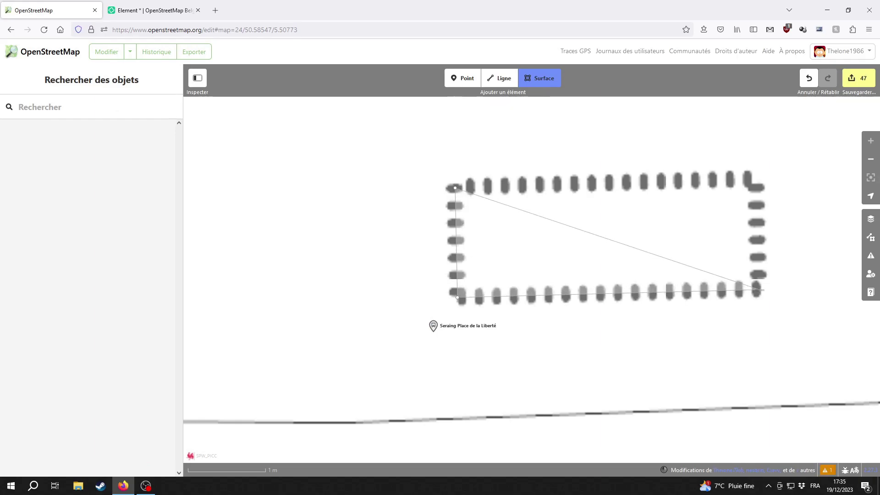
pyautogui.click(759, 290)
pyautogui.doubleClick(755, 185)
pyautogui.click(118, 142)
pyautogui.press('Escape')
pyautogui.scroll(-4, 507, 274)
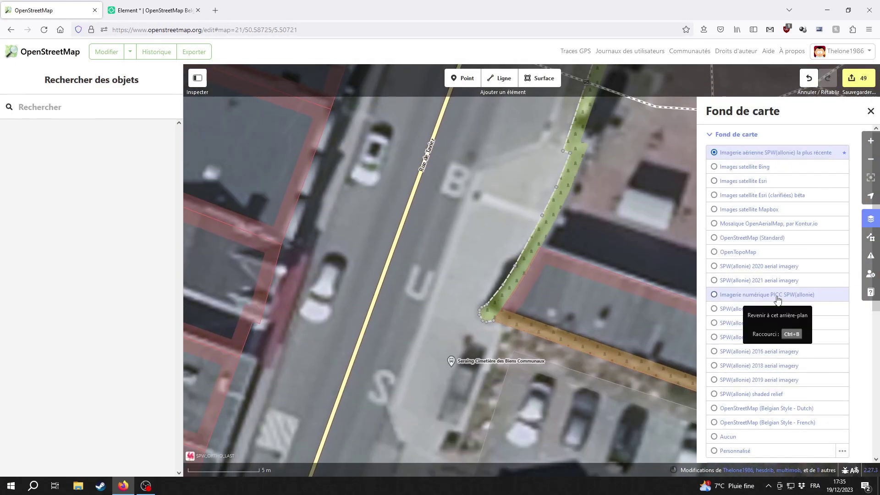
pyautogui.click(779, 295)
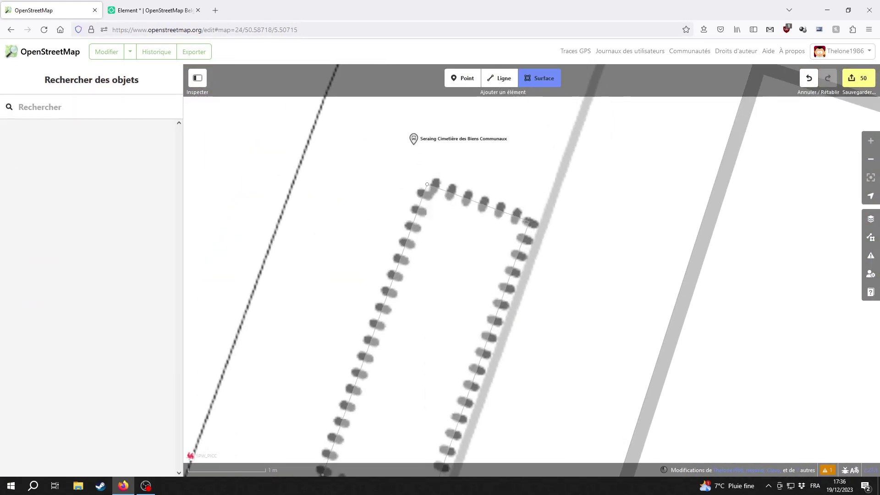
pyautogui.click(89, 147)
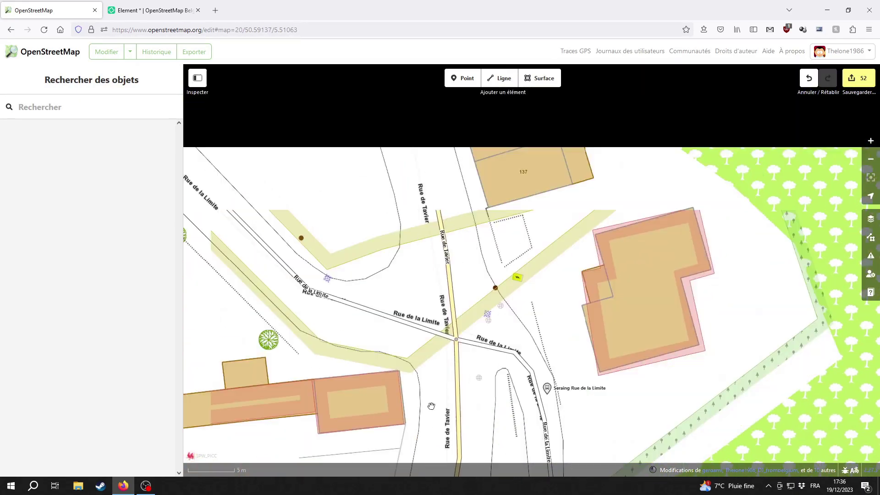
# Compare the latest SPW aerial, SPW 2020 and Bing imagery around Rue de Tavier.
pyautogui.press('b')
pyautogui.click(769, 154)
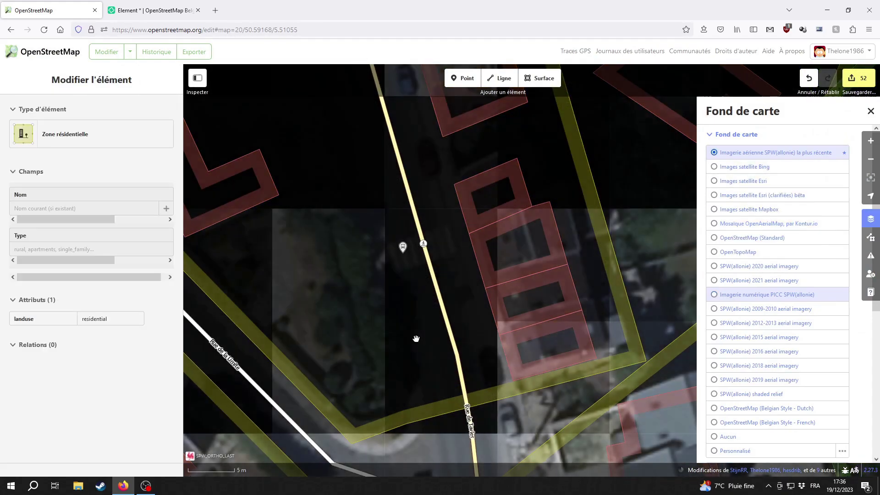
pyautogui.moveTo(415, 352); pyautogui.dragTo(442, 324)
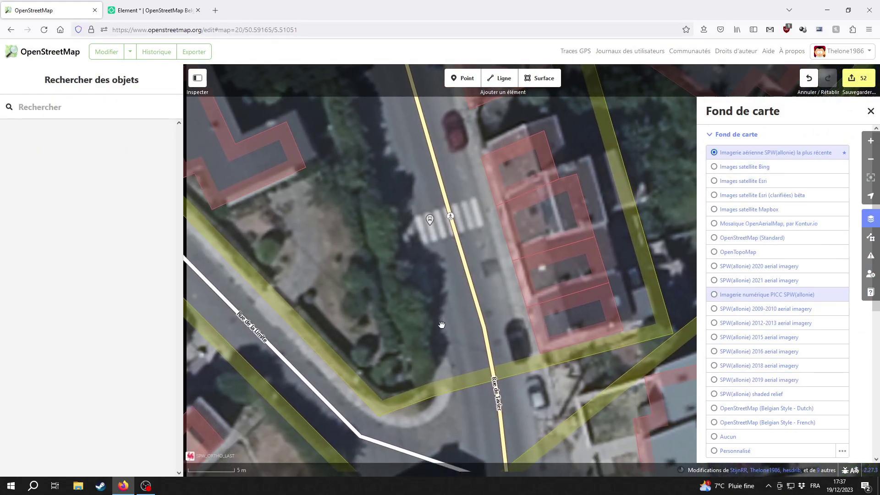
pyautogui.click(791, 298)
pyautogui.click(761, 266)
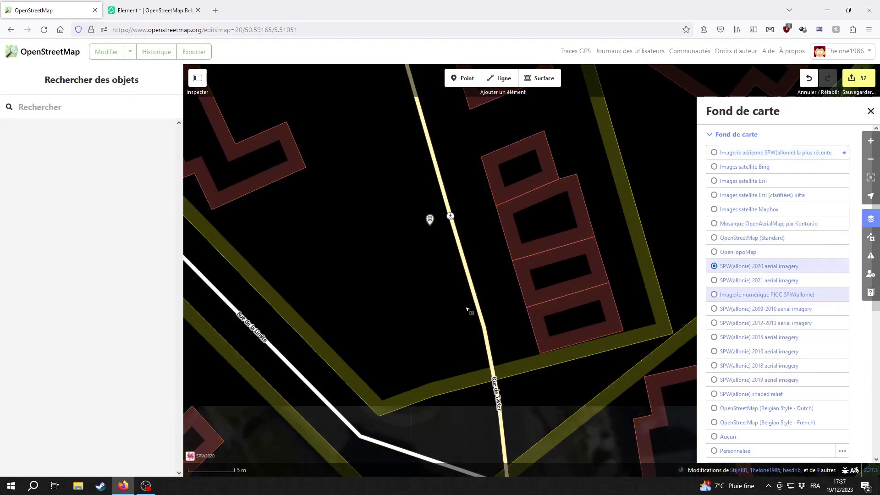
pyautogui.scroll(-2, 440, 328)
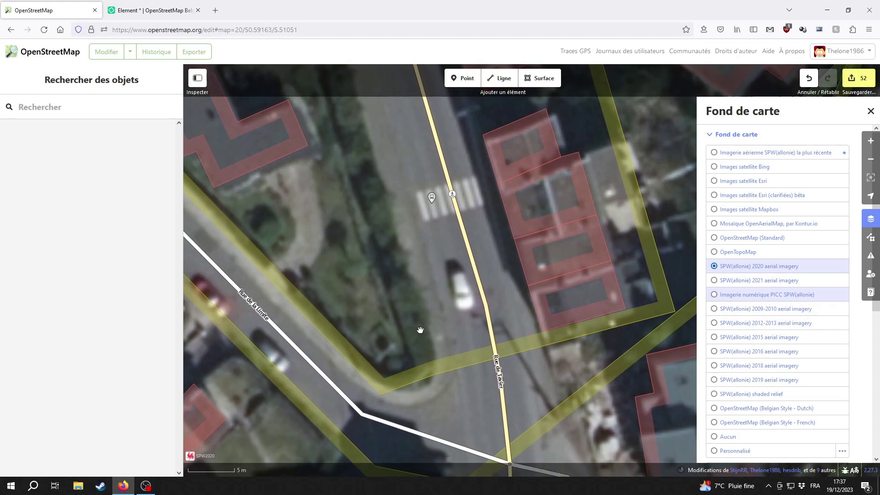
pyautogui.click(767, 167)
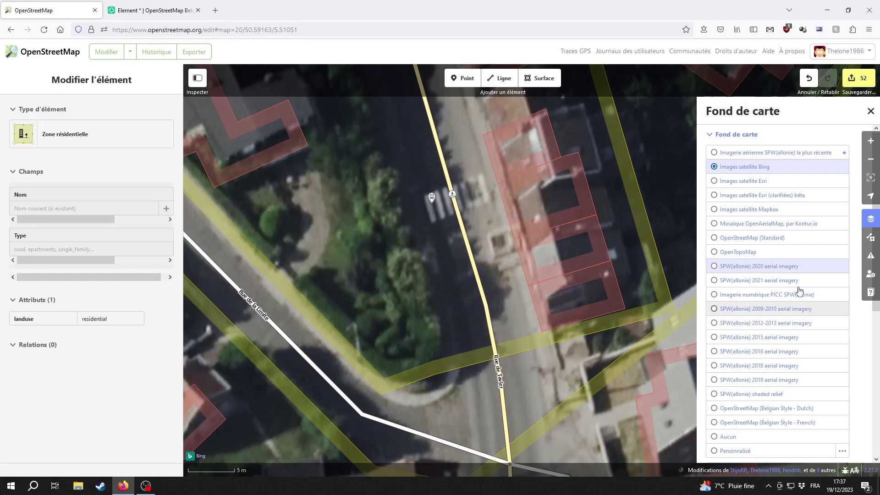
# Compare SPW 2021, 2018, 2016, 2015 and 2012-2013 imagery, then return to the PICC map.
pyautogui.click(769, 294)
pyautogui.click(758, 280)
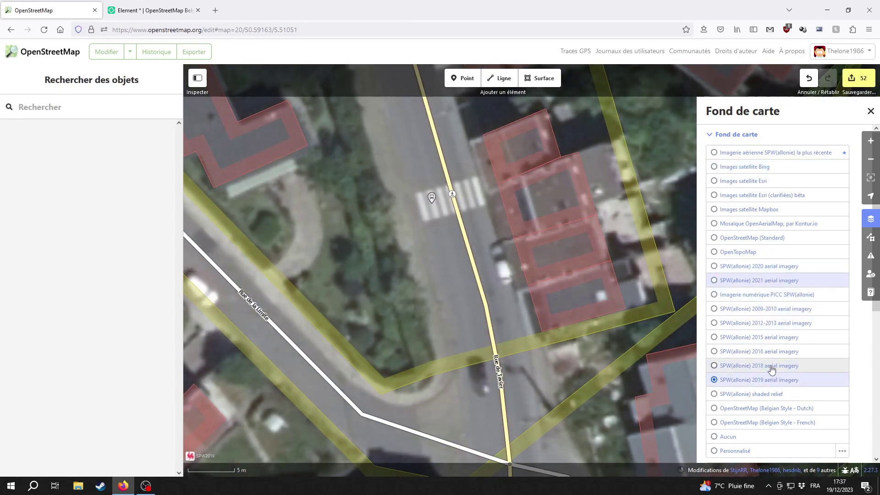
pyautogui.click(771, 367)
pyautogui.click(775, 351)
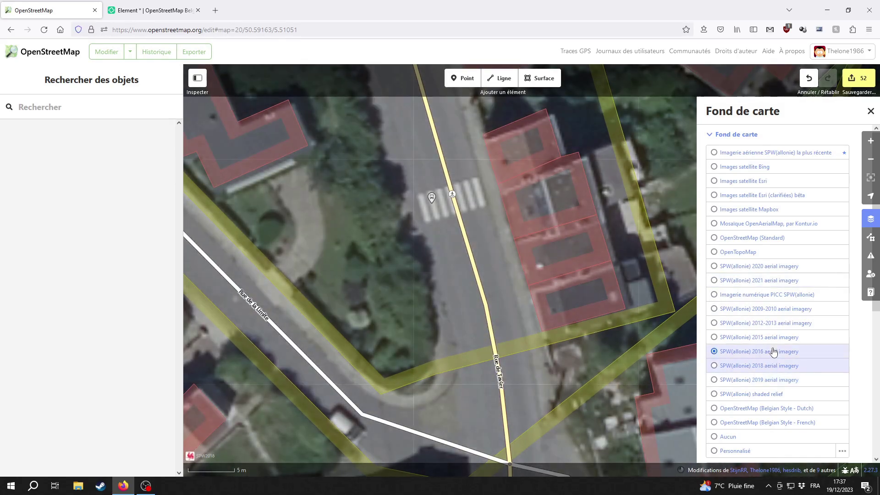
pyautogui.click(773, 340)
pyautogui.click(773, 324)
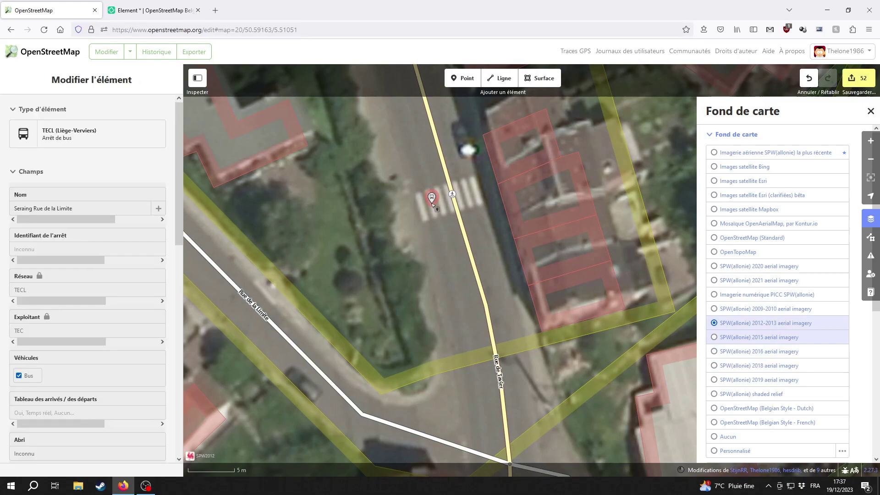
pyautogui.click(734, 295)
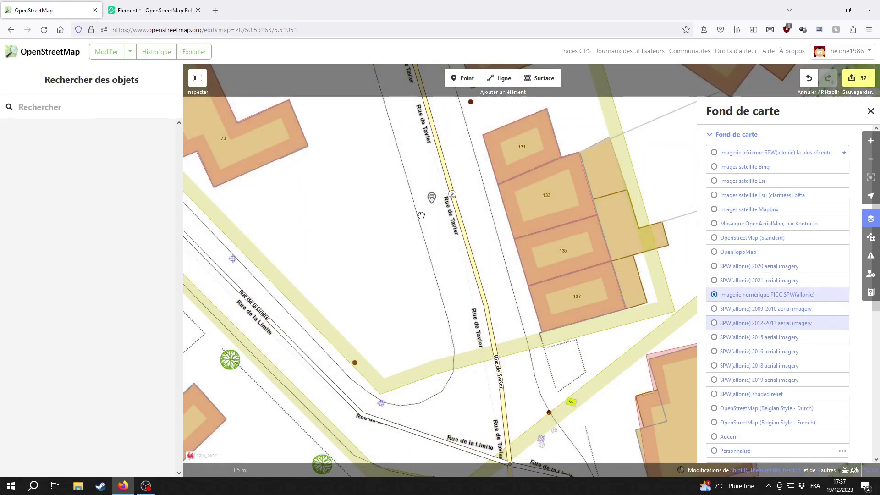
# Shift the Seraing Rue de la Limite stop south and use SPW 2020 aerial imagery as background.
pyautogui.click(426, 287)
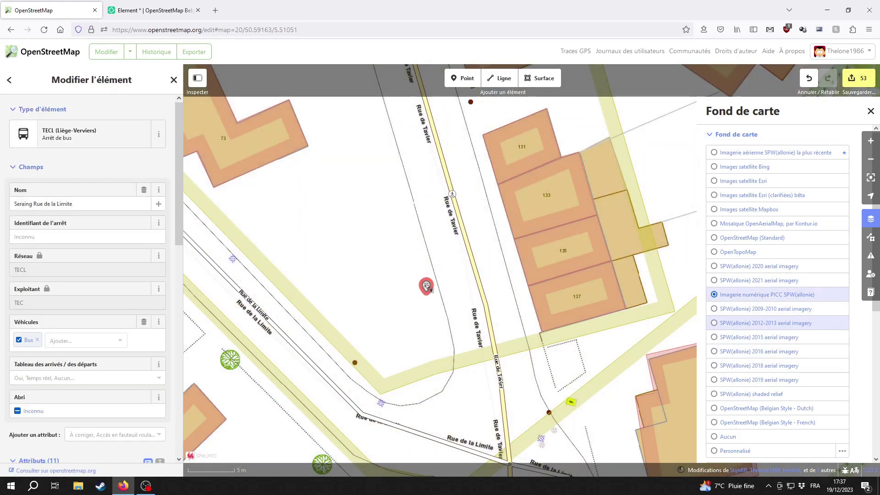
pyautogui.click(462, 401)
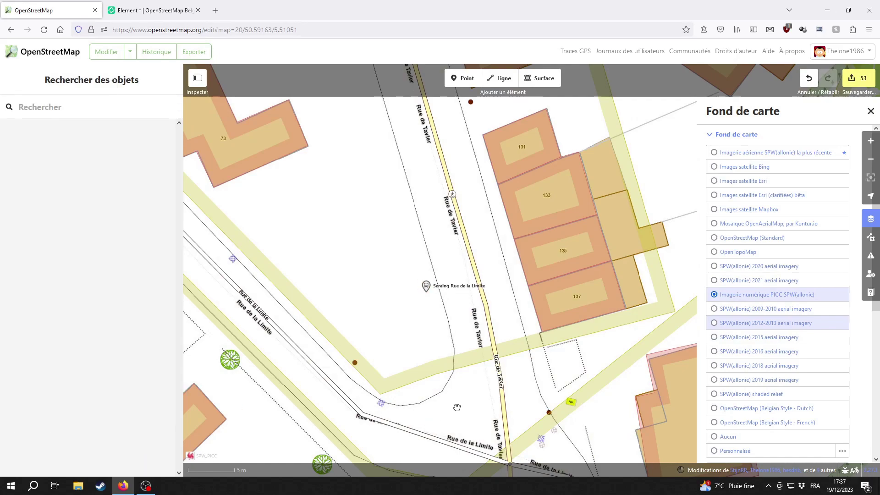
pyautogui.scroll(-5, 462, 401)
pyautogui.scroll(-5, 479, 281)
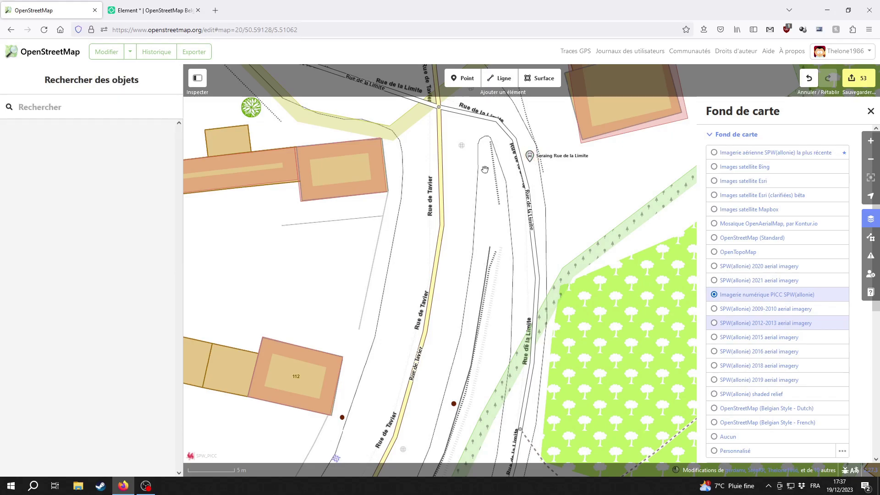
pyautogui.click(760, 266)
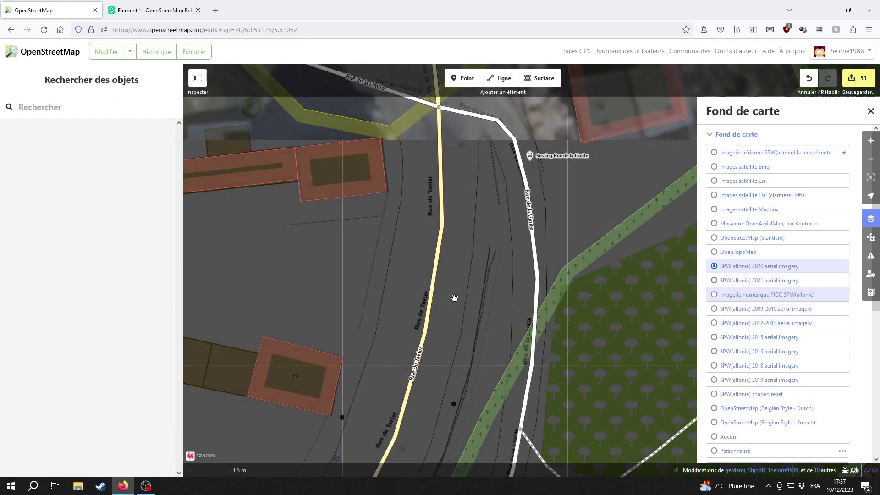
pyautogui.moveTo(458, 337); pyautogui.dragTo(469, 214)
pyautogui.scroll(-5, 424, 284)
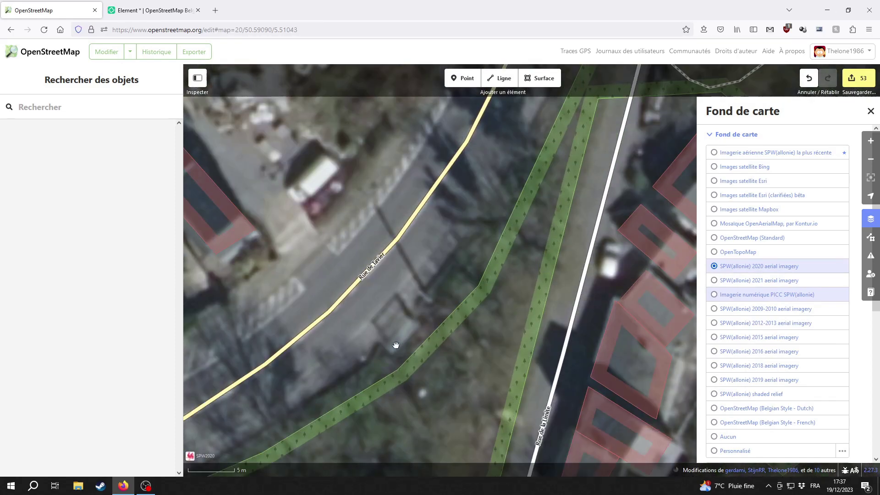
pyautogui.scroll(-3, 396, 345)
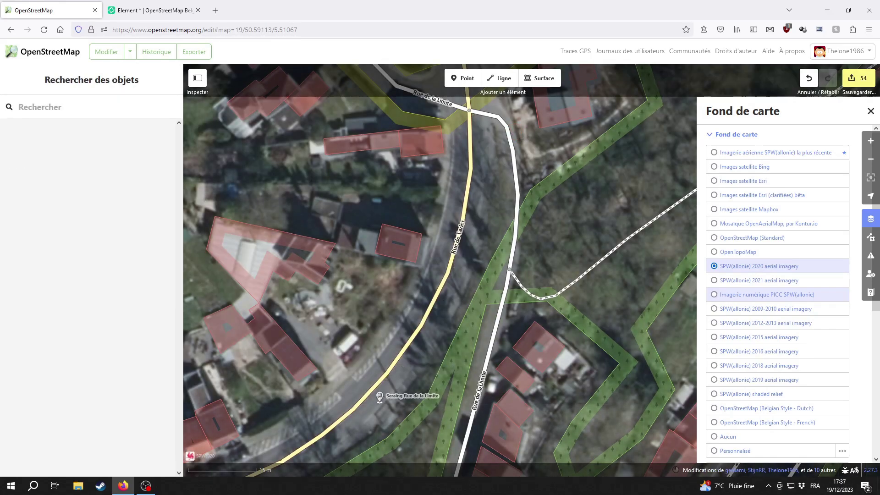
# Select and centre the Seraing Rue de la Limite stop over the latest SPW aerial imagery.
pyautogui.click(379, 397)
pyautogui.scroll(5, 380, 412)
pyautogui.moveTo(599, 391); pyautogui.dragTo(642, 313)
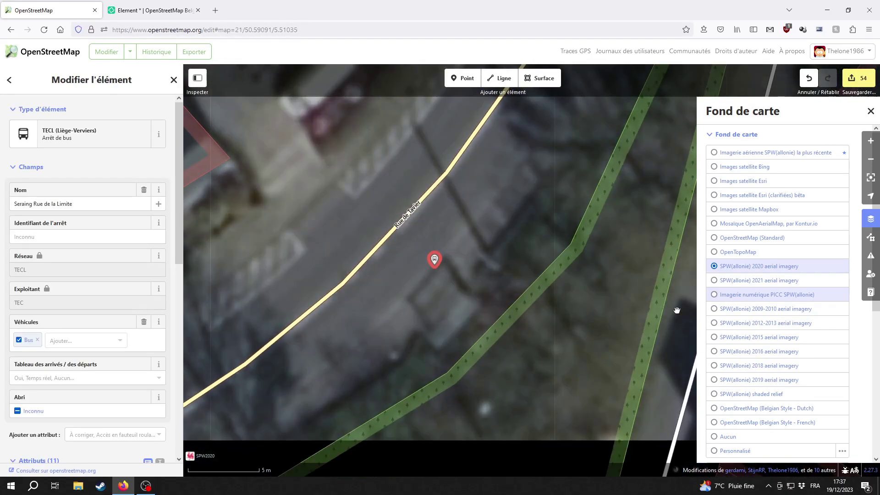
pyautogui.click(761, 294)
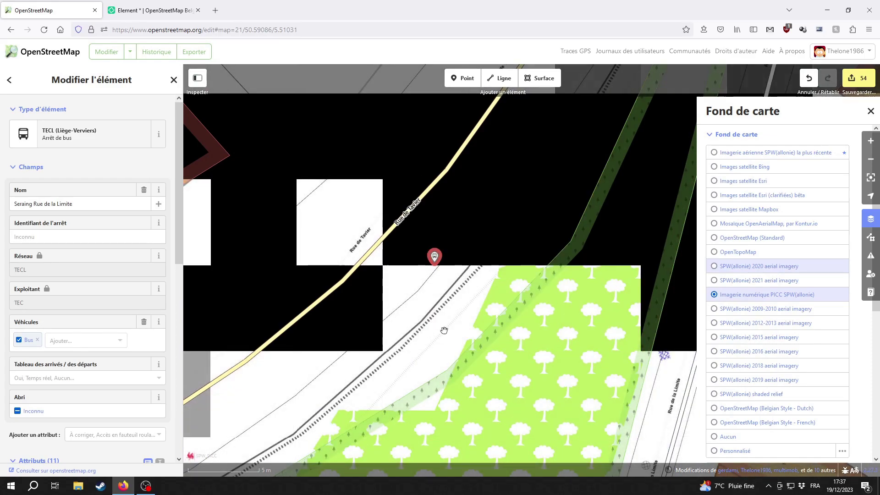
pyautogui.click(780, 152)
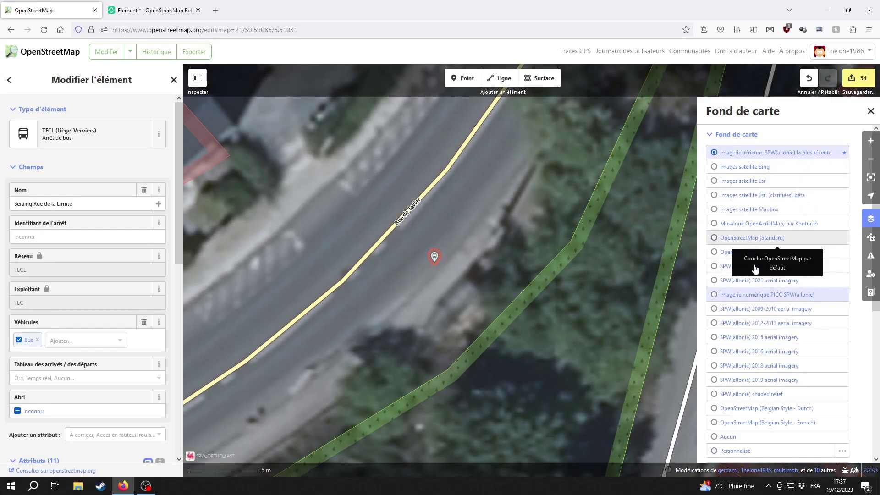
pyautogui.moveTo(510, 200); pyautogui.dragTo(508, 222)
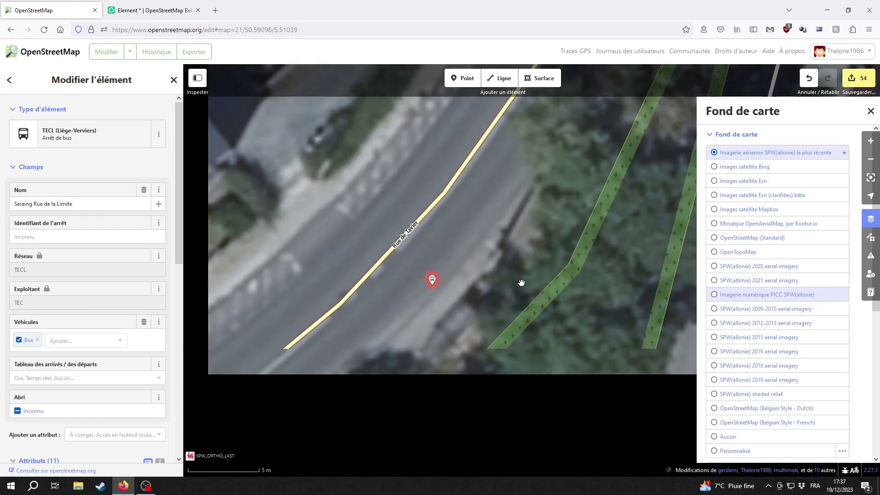
# Compare the stop against the SPW 2020, 2018, 2015, 2012-2013 and 2009-2010 imagery.
pyautogui.click(760, 267)
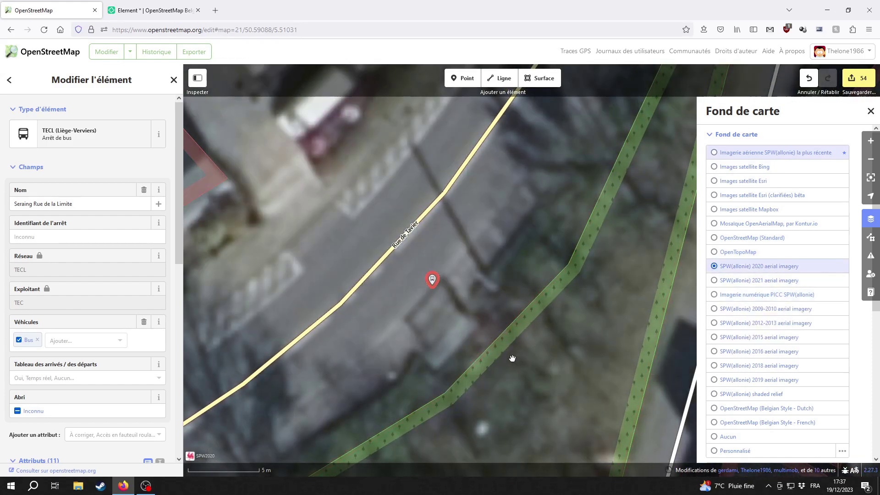
pyautogui.moveTo(518, 206); pyautogui.dragTo(518, 227)
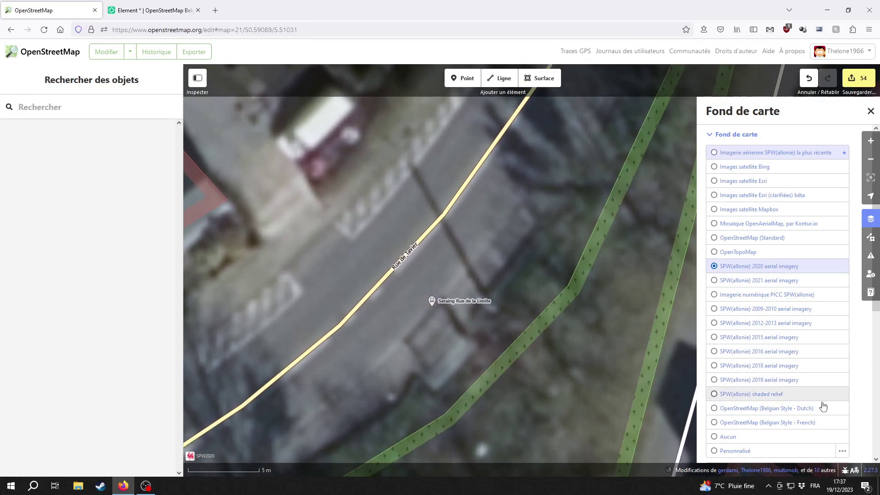
pyautogui.click(775, 371)
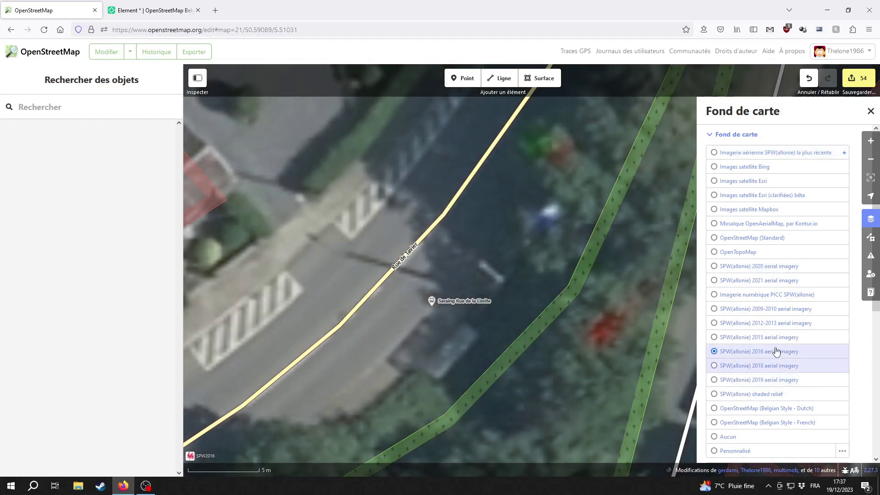
pyautogui.click(775, 338)
pyautogui.click(780, 323)
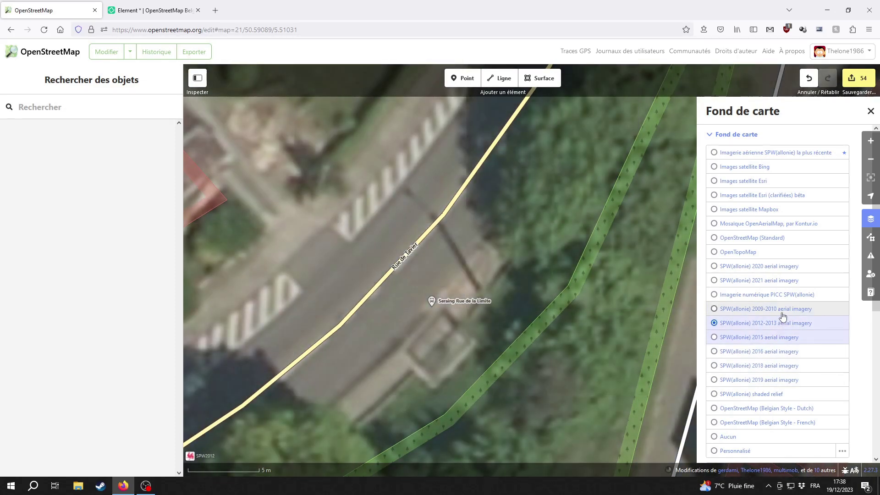
pyautogui.click(782, 313)
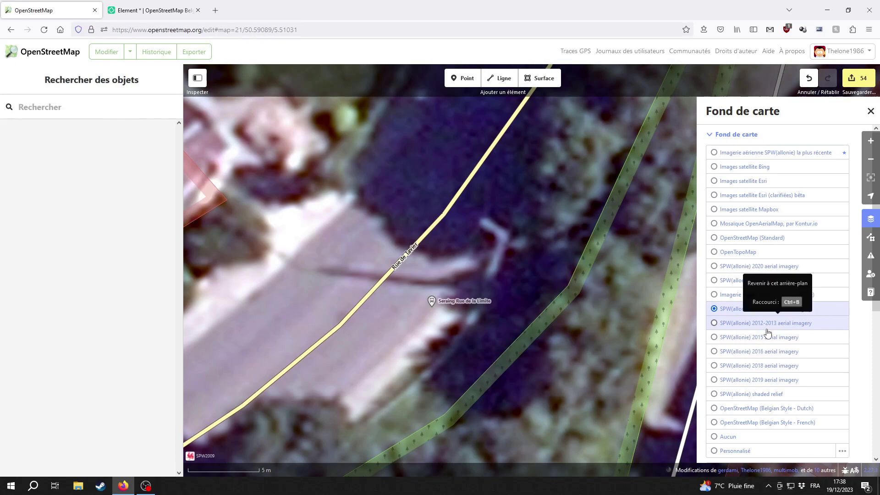
# Return to the latest imagery, reselect the stop and set Abri to Oui.
pyautogui.click(793, 154)
pyautogui.click(433, 301)
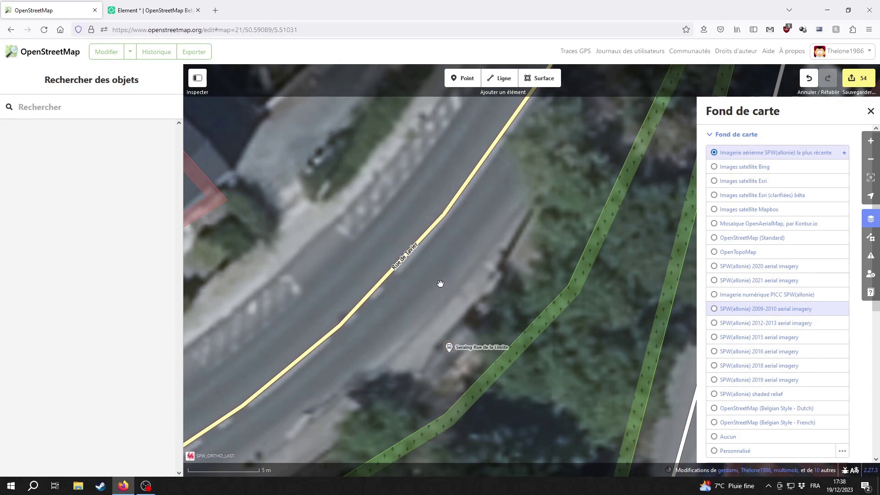
pyautogui.moveTo(444, 285); pyautogui.dragTo(478, 294)
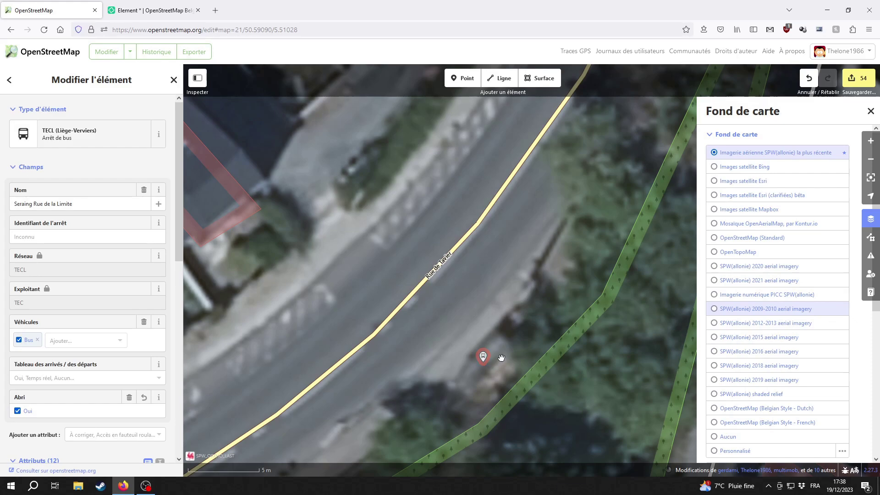
pyautogui.scroll(-1, 501, 357)
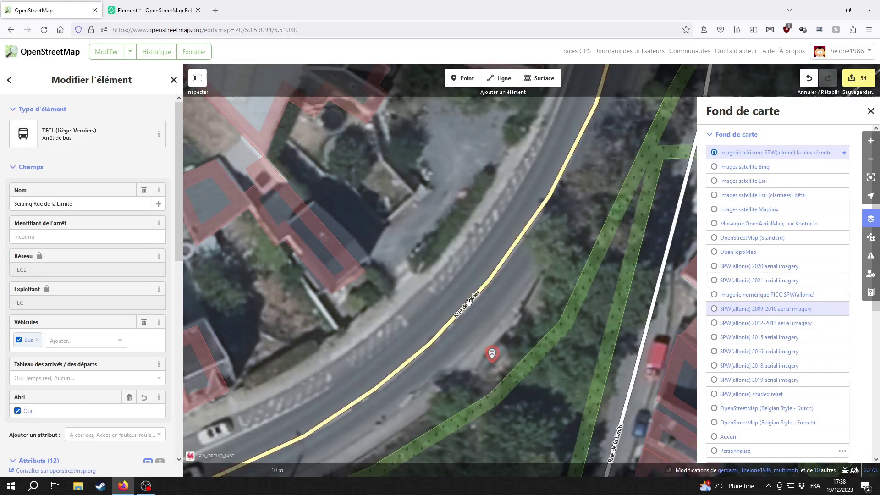
pyautogui.scroll(-1, 533, 283)
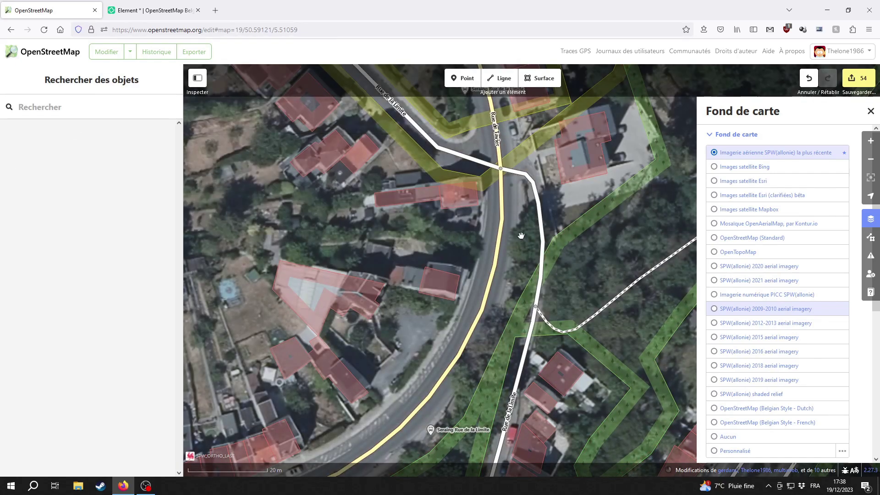
# Pan north to the Rue de la Vecquée stops and show the Imagerie numérique PICC background.
pyautogui.moveTo(472, 117); pyautogui.dragTo(467, 375)
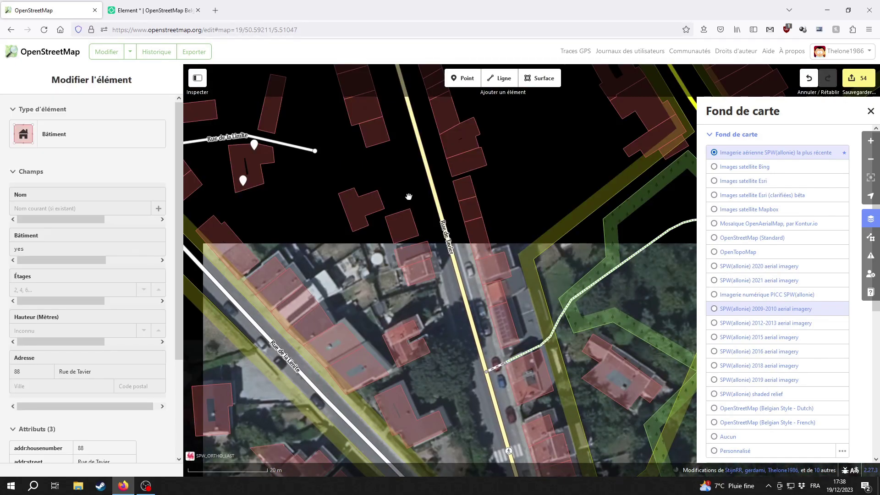
pyautogui.moveTo(411, 150); pyautogui.dragTo(448, 395)
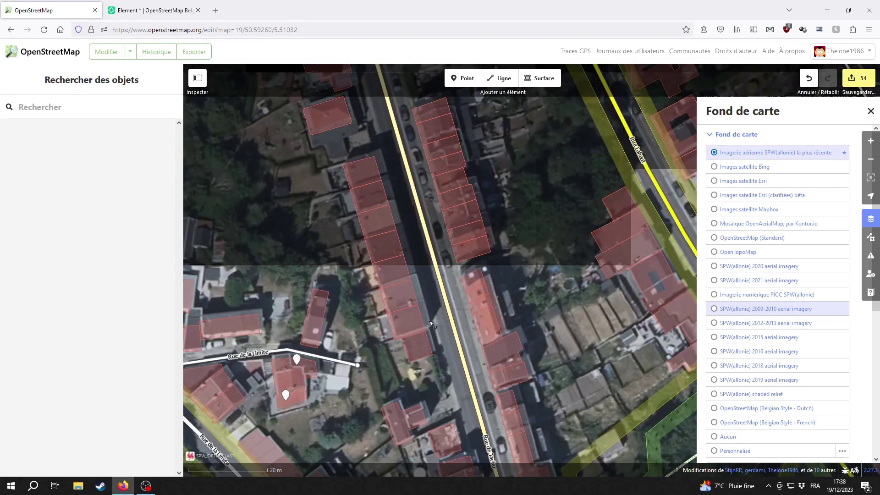
pyautogui.moveTo(426, 105); pyautogui.dragTo(464, 403)
pyautogui.moveTo(468, 101); pyautogui.dragTo(468, 294)
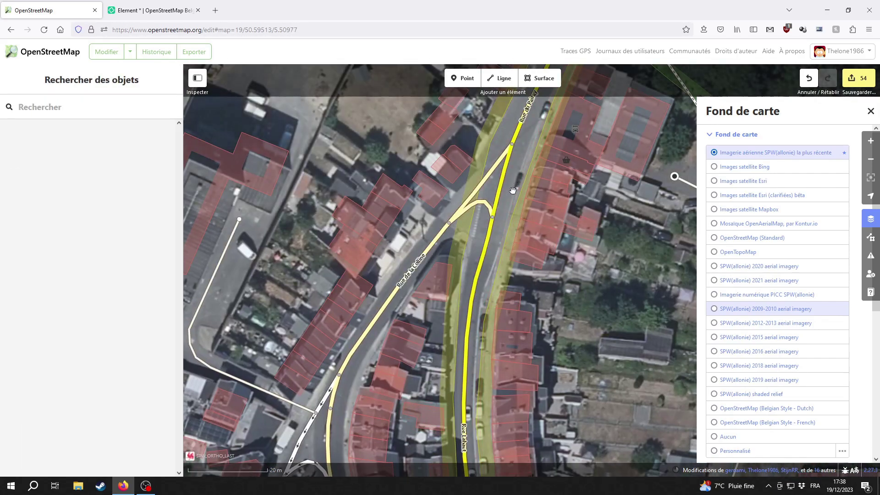
pyautogui.moveTo(467, 138); pyautogui.dragTo(467, 291)
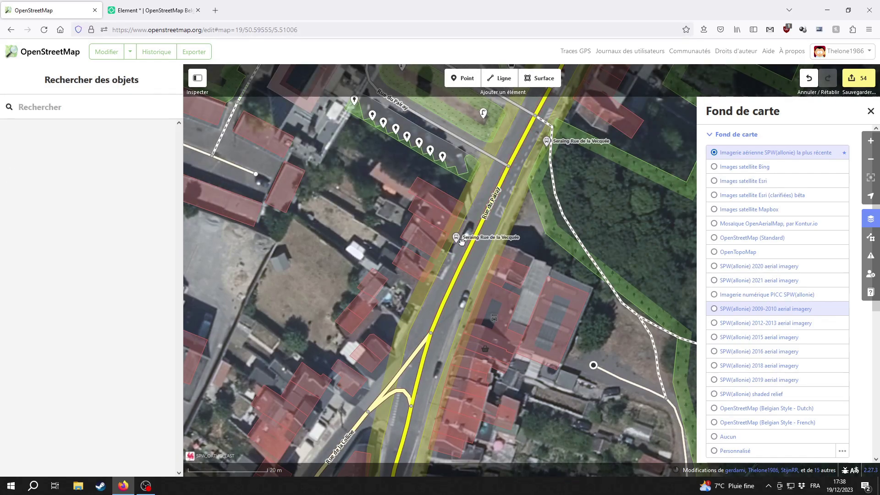
pyautogui.scroll(2, 474, 261)
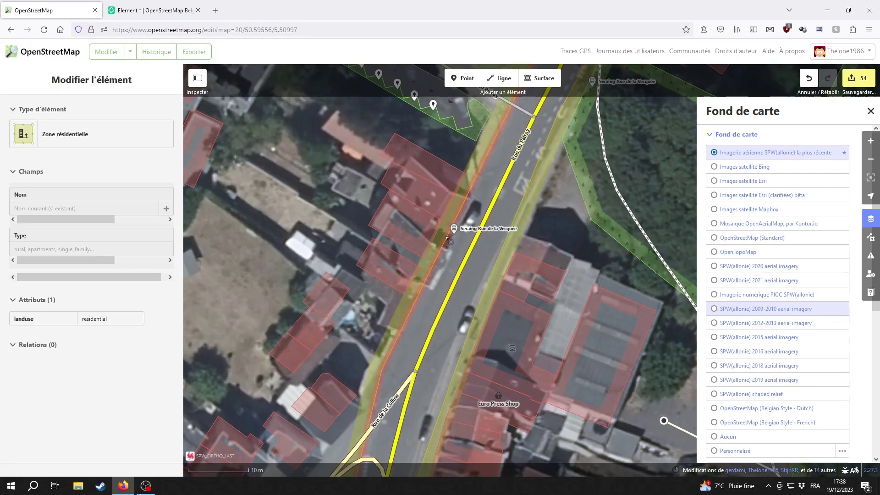
pyautogui.scroll(2, 435, 245)
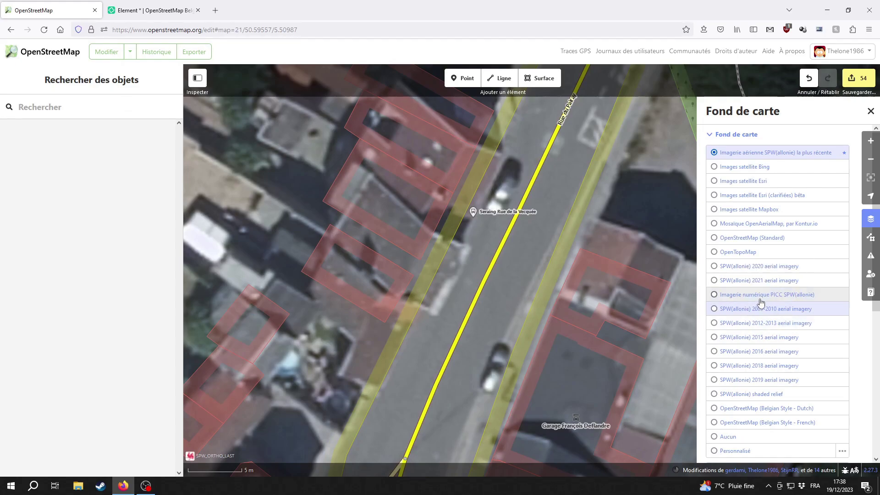
pyautogui.click(760, 297)
# Drag the western Rue de la Vecquée stop to its corrected spot beside Rue du Pairay.
pyautogui.moveTo(466, 261); pyautogui.dragTo(440, 338)
pyautogui.scroll(1, 432, 306)
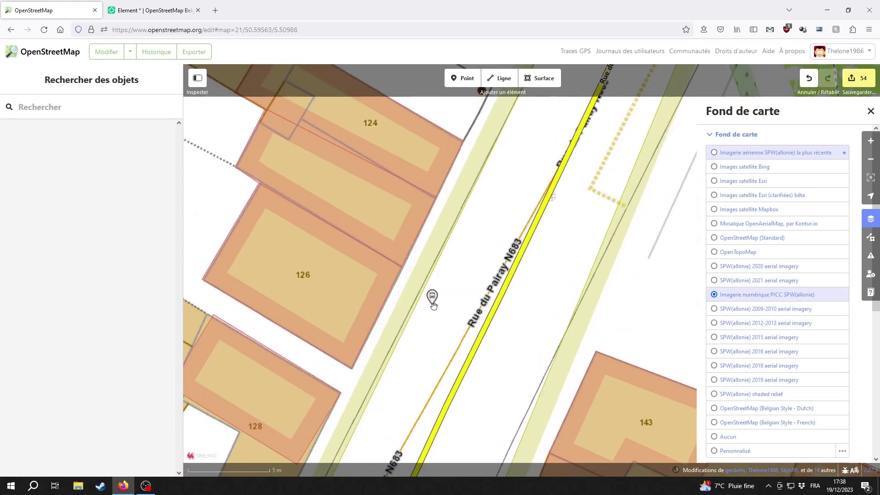
pyautogui.click(432, 306)
pyautogui.moveTo(432, 306); pyautogui.dragTo(409, 281)
pyautogui.click(507, 319)
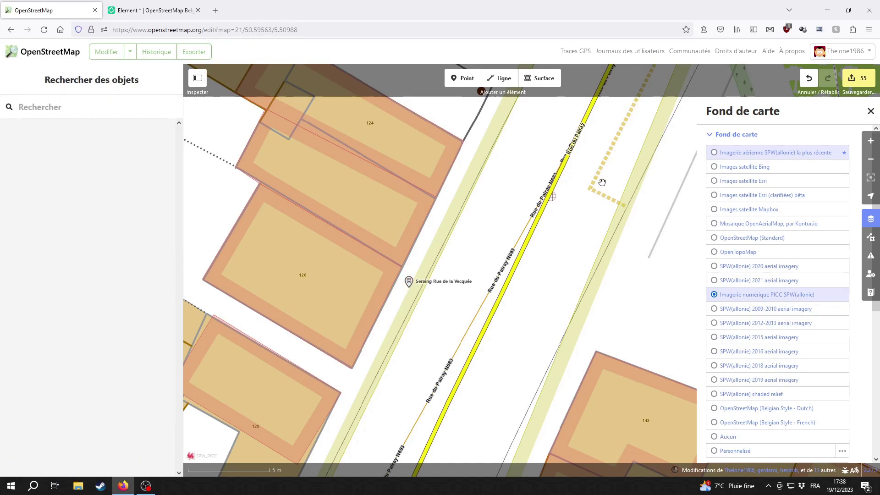
pyautogui.moveTo(507, 319); pyautogui.dragTo(462, 390)
pyautogui.moveTo(507, 332); pyautogui.dragTo(469, 386)
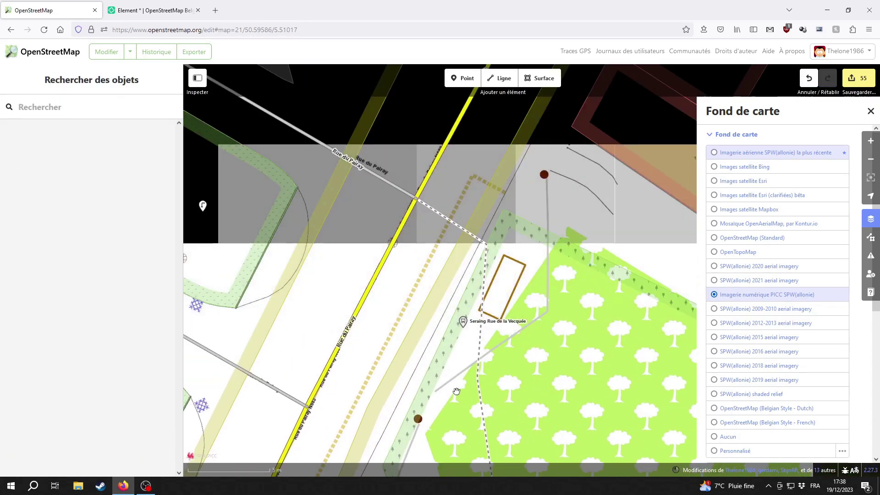
# Inspect the dashed footpath beside the stop on latest aerial imagery, then return to the PICC map.
pyautogui.scroll(3, 526, 306)
pyautogui.scroll(2, 526, 306)
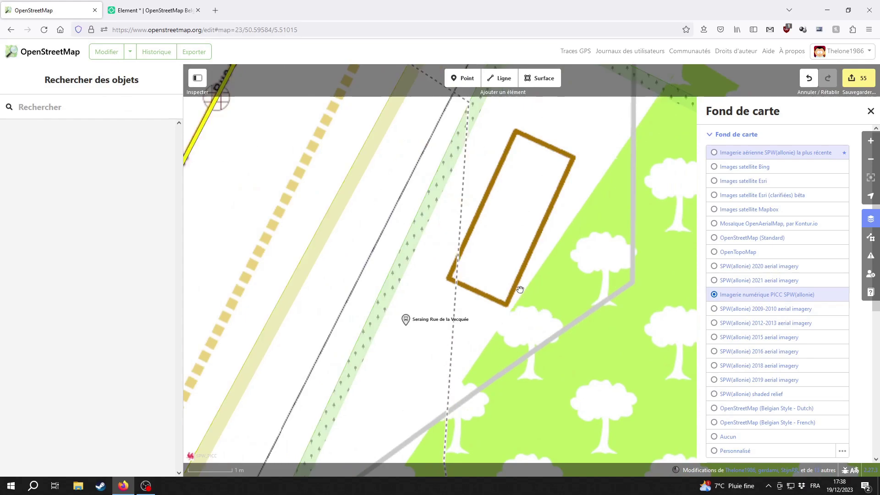
pyautogui.click(458, 270)
pyautogui.scroll(-3, 489, 244)
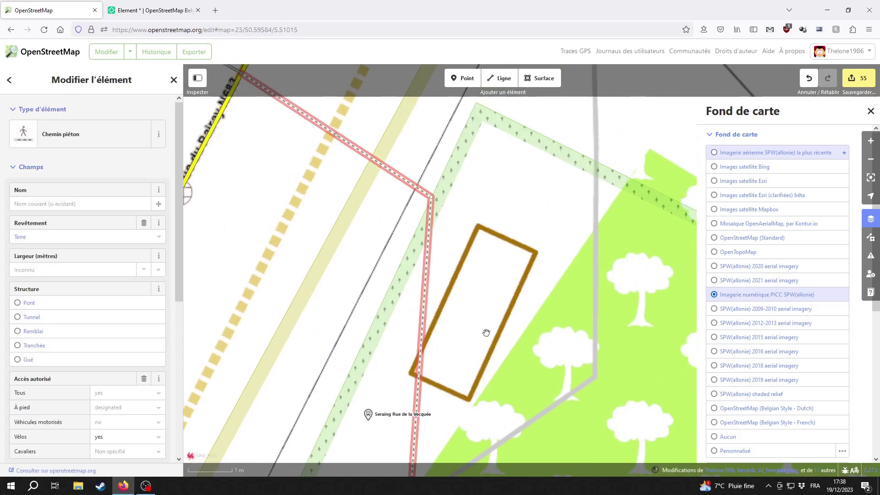
pyautogui.moveTo(488, 244)
pyautogui.mouseDown()
pyautogui.moveTo(497, 275)
pyautogui.moveTo(501, 191)
pyautogui.moveTo(495, 269)
pyautogui.moveTo(478, 250)
pyautogui.mouseUp()
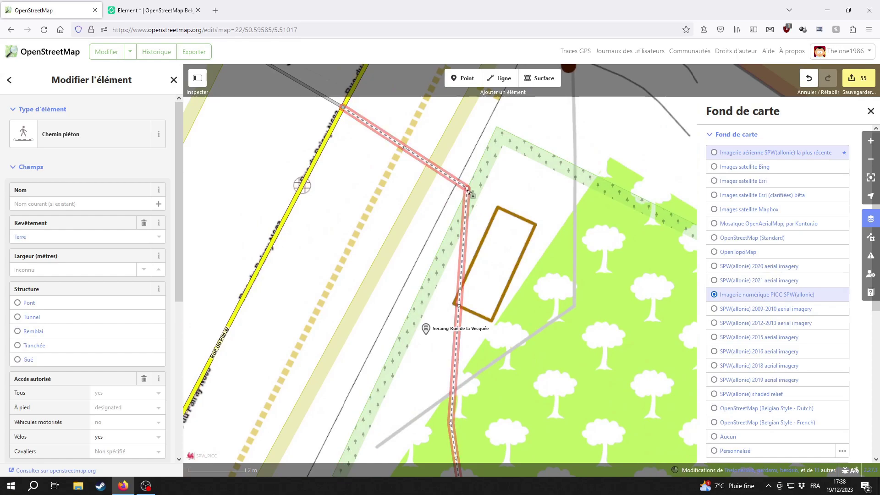
pyautogui.scroll(-4, 493, 271)
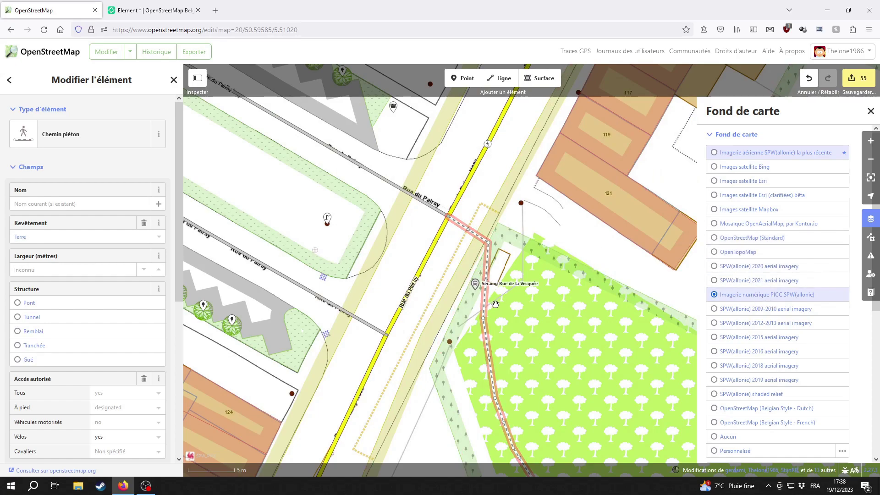
pyautogui.click(757, 154)
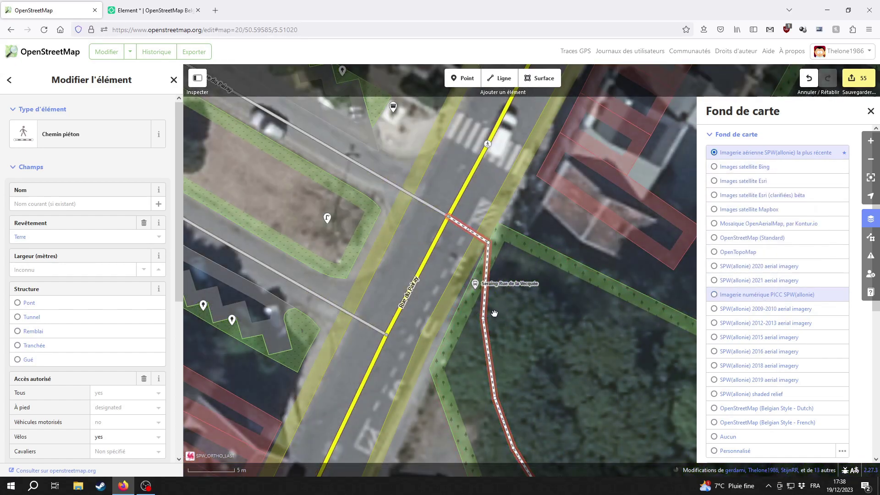
pyautogui.click(766, 294)
pyautogui.scroll(4, 494, 272)
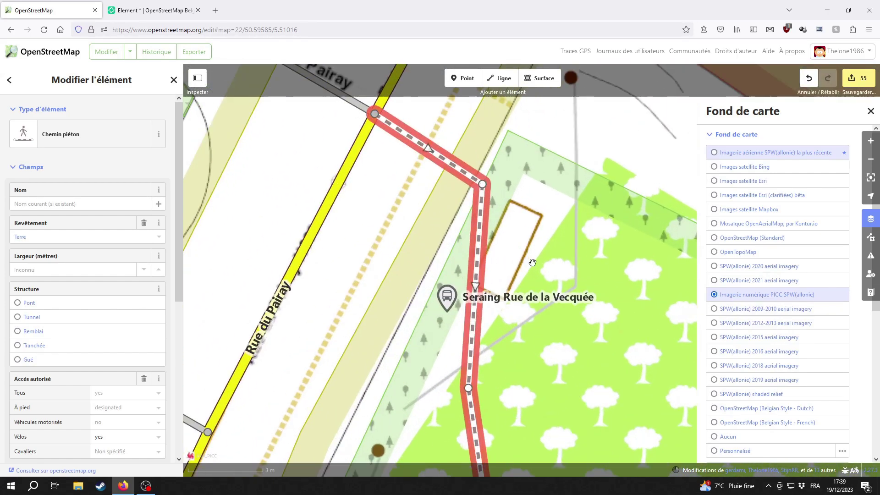
pyautogui.scroll(2, 453, 213)
# Trace the brown rectangle as a new area and tag it as a shelter.
pyautogui.click(539, 78)
pyautogui.click(470, 130)
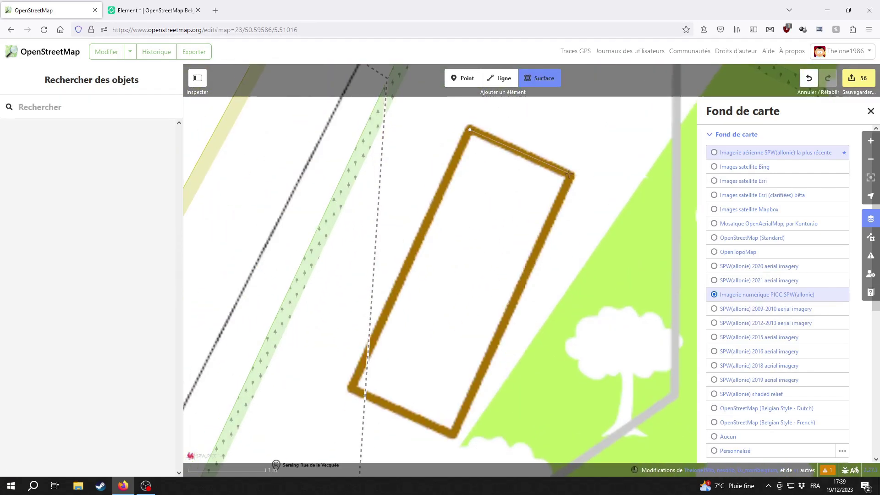
pyautogui.click(353, 388)
pyautogui.click(92, 142)
pyautogui.scroll(-2, 454, 362)
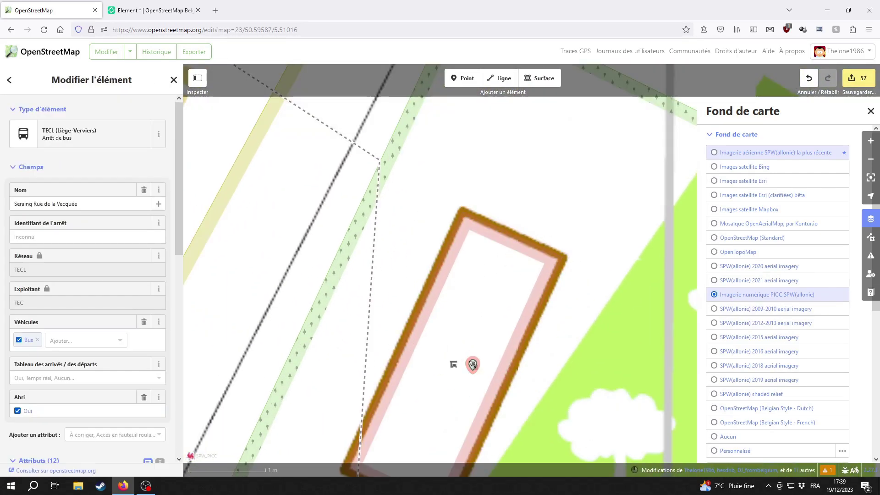
# Delete the footpath's upper stretch next to the shelter and select the remaining footpath.
pyautogui.click(353, 168)
pyautogui.scroll(-2, 489, 251)
pyautogui.press('Delete')
pyautogui.click(489, 252)
pyautogui.hotkey('ctrl', 'b')
pyautogui.scroll(-2, 546, 329)
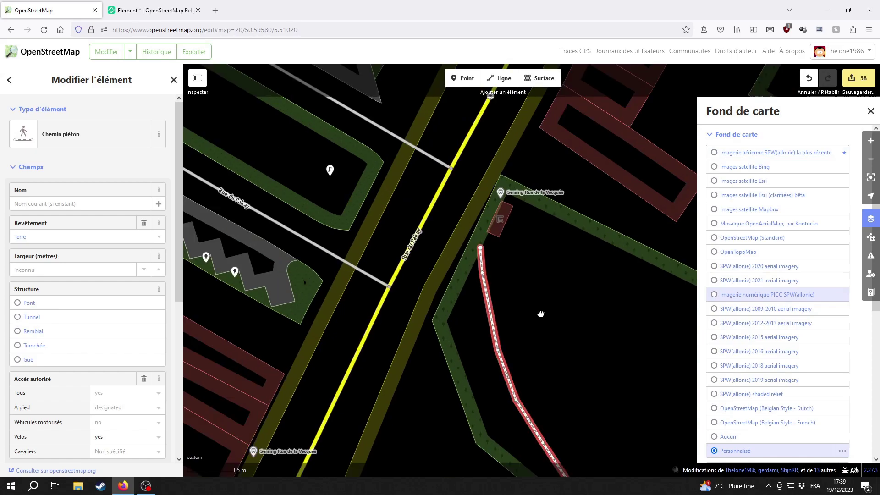
# Continue the remaining footpath from its end point and connect it to Rue du Pairay.
pyautogui.scroll(-2, 546, 318)
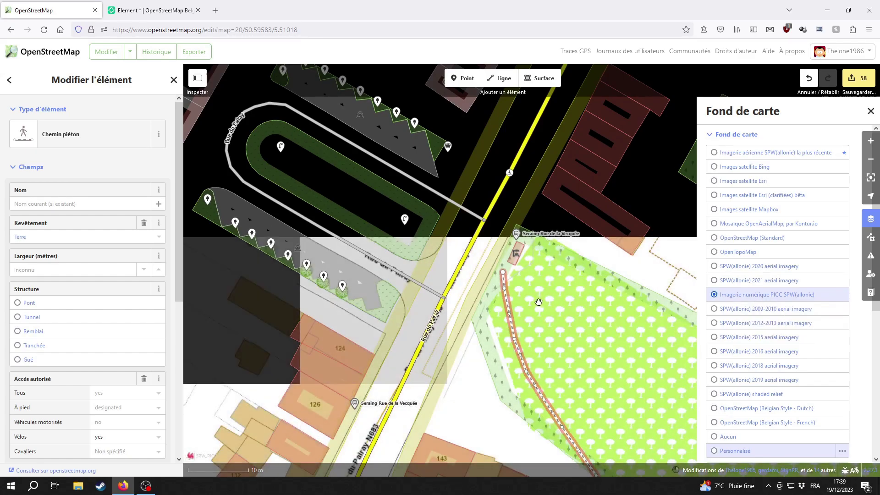
pyautogui.scroll(2, 501, 282)
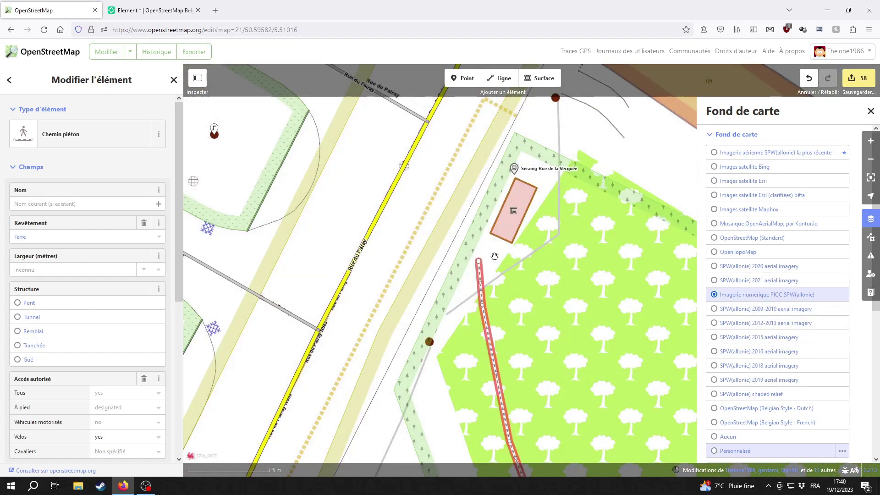
pyautogui.rightClick(479, 262)
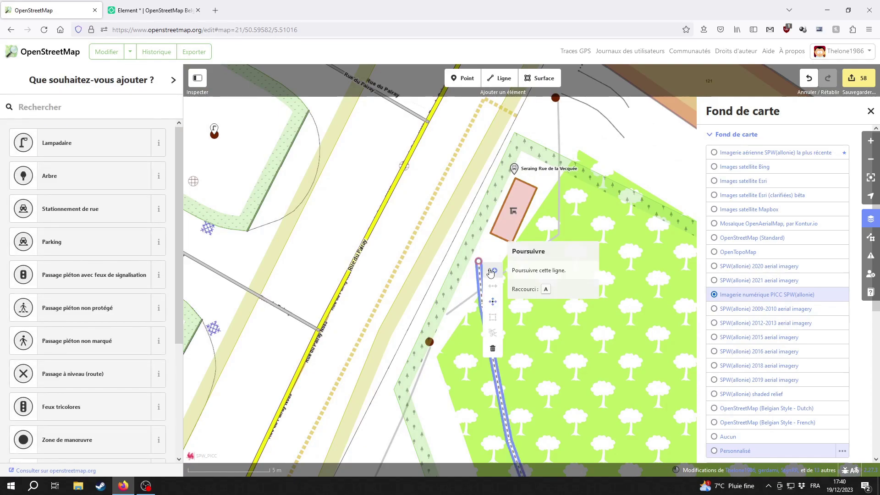
pyautogui.click(491, 280)
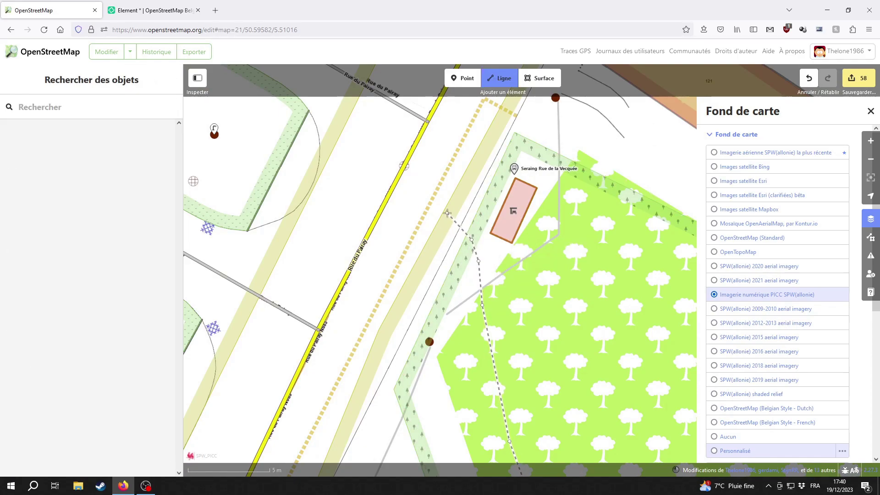
pyautogui.click(397, 187)
pyautogui.press('Escape')
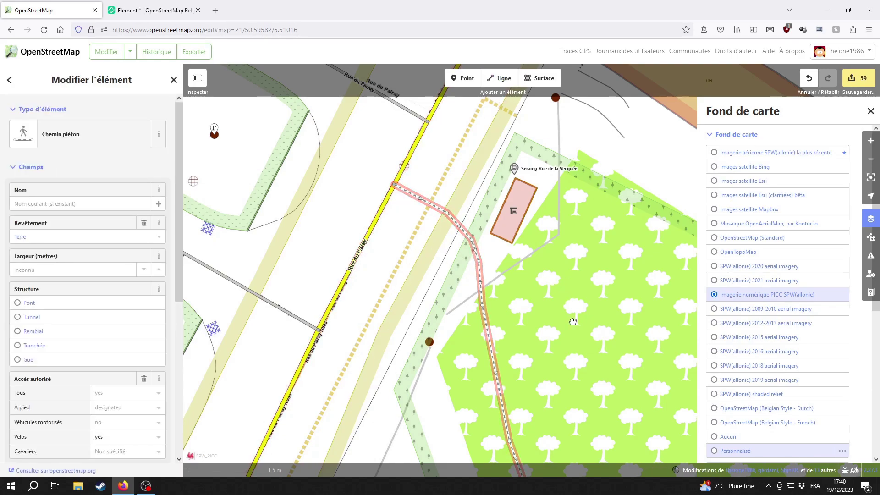
# Deselect the new footpath and pan through the woods back to Rue du Pairay.
pyautogui.moveTo(568, 323); pyautogui.dragTo(415, 311)
pyautogui.scroll(-2, 415, 311)
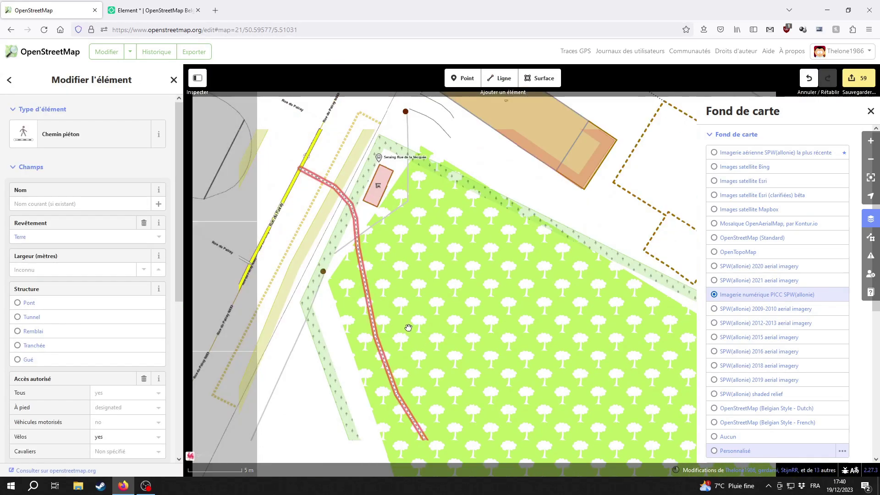
pyautogui.press('Escape')
pyautogui.moveTo(473, 364); pyautogui.dragTo(414, 224)
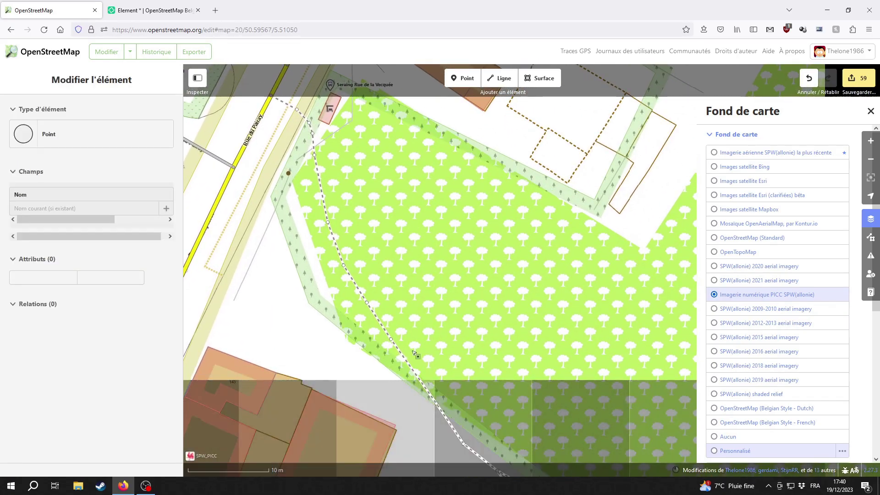
pyautogui.moveTo(405, 261); pyautogui.dragTo(395, 241)
pyautogui.moveTo(359, 191); pyautogui.dragTo(384, 325)
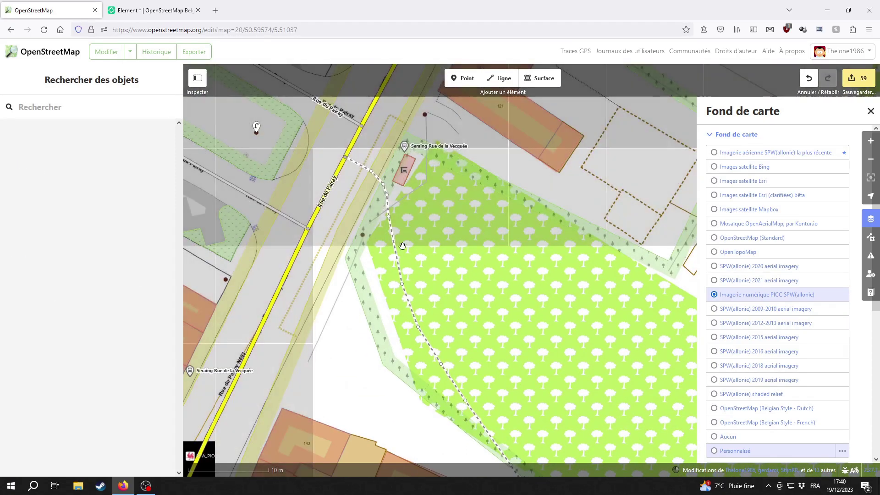
pyautogui.moveTo(253, 123); pyautogui.dragTo(328, 255)
pyautogui.click(490, 223)
pyautogui.press('Escape')
# Pan north past Super Moda and open the Seraing Place du Pairay stop, showing shelter=yes.
pyautogui.moveTo(491, 224); pyautogui.dragTo(380, 452)
pyautogui.moveTo(463, 138); pyautogui.dragTo(393, 424)
pyautogui.moveTo(436, 212); pyautogui.dragTo(399, 389)
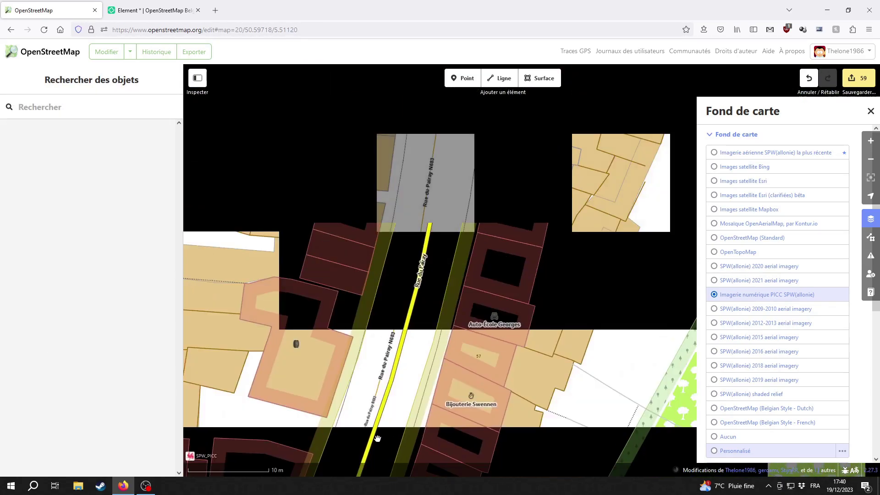
pyautogui.click(398, 389)
pyautogui.press('Escape')
pyautogui.moveTo(399, 349); pyautogui.dragTo(375, 428)
pyautogui.click(398, 235)
pyautogui.moveTo(399, 190); pyautogui.dragTo(373, 357)
pyautogui.press('Escape')
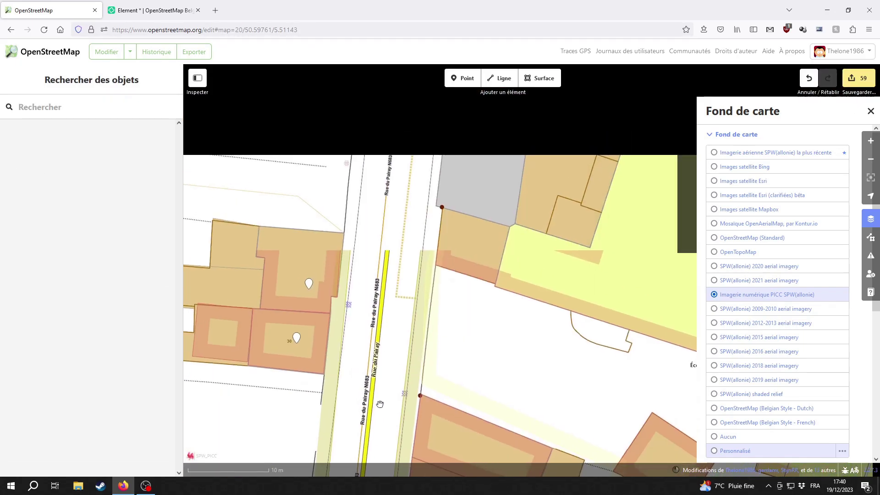
pyautogui.moveTo(428, 220); pyautogui.dragTo(420, 327)
pyautogui.click(422, 317)
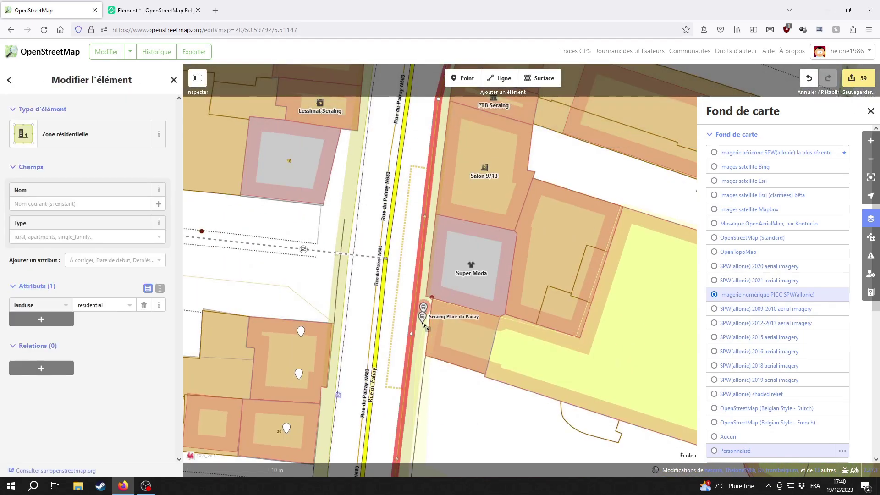
pyautogui.click(422, 317)
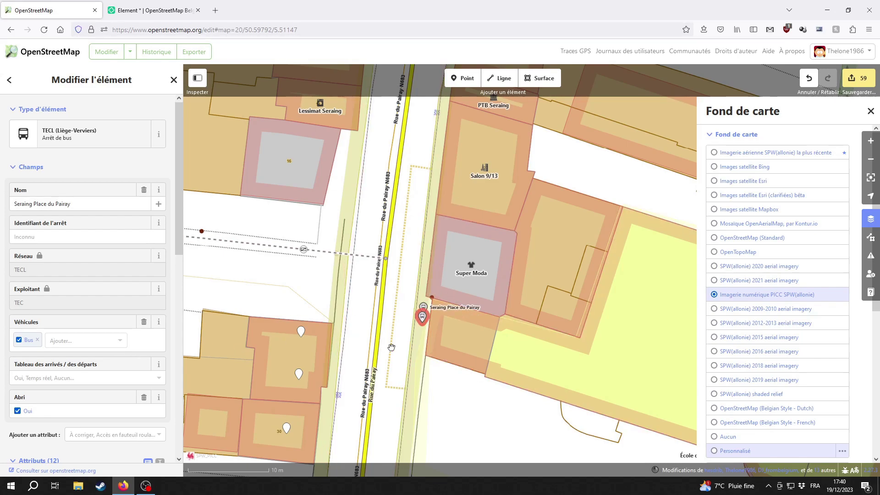
# Check the other Seraing Place du Pairay stop, then deselect it.
pyautogui.click(376, 203)
pyautogui.scroll(10, 381, 275)
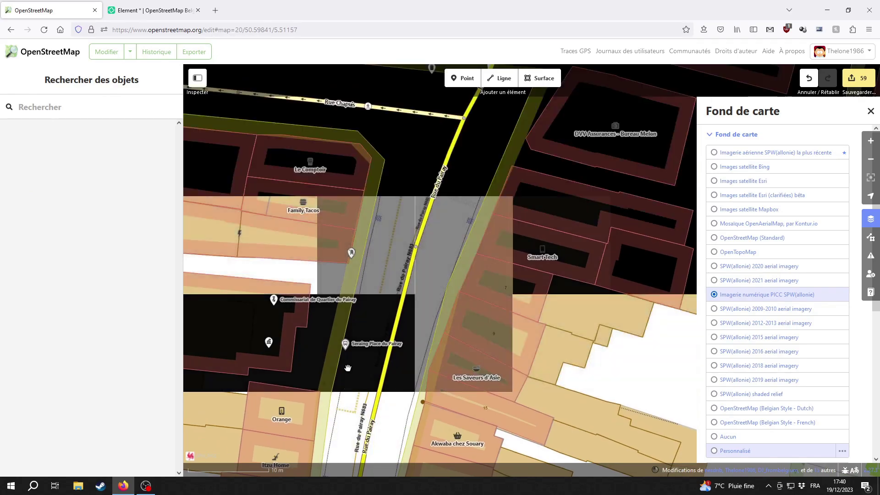
pyautogui.click(345, 344)
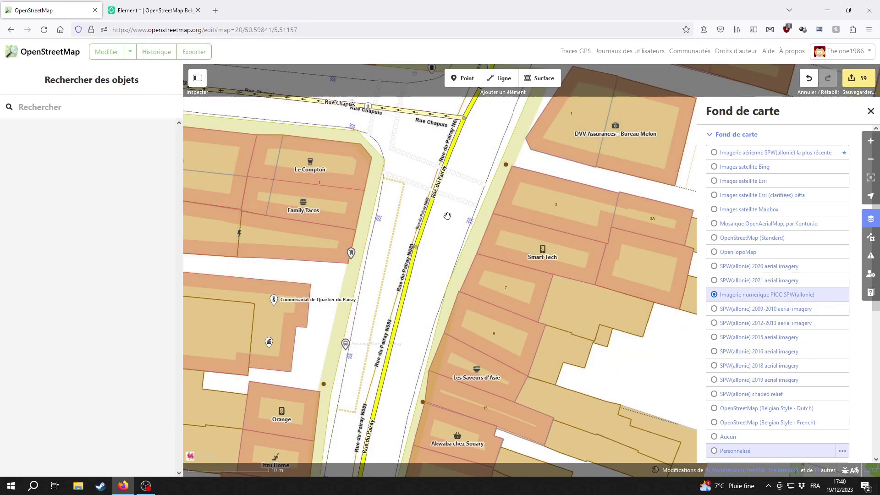
pyautogui.click(445, 216)
pyautogui.moveTo(446, 215); pyautogui.dragTo(450, 452)
# Pan north-east to the roundabout near Rue du Ruisseau.
pyautogui.scroll(-2, 450, 453)
pyautogui.click(625, 255)
pyautogui.click(505, 321)
pyautogui.moveTo(504, 321); pyautogui.dragTo(220, 448)
pyautogui.moveTo(662, 320); pyautogui.dragTo(397, 363)
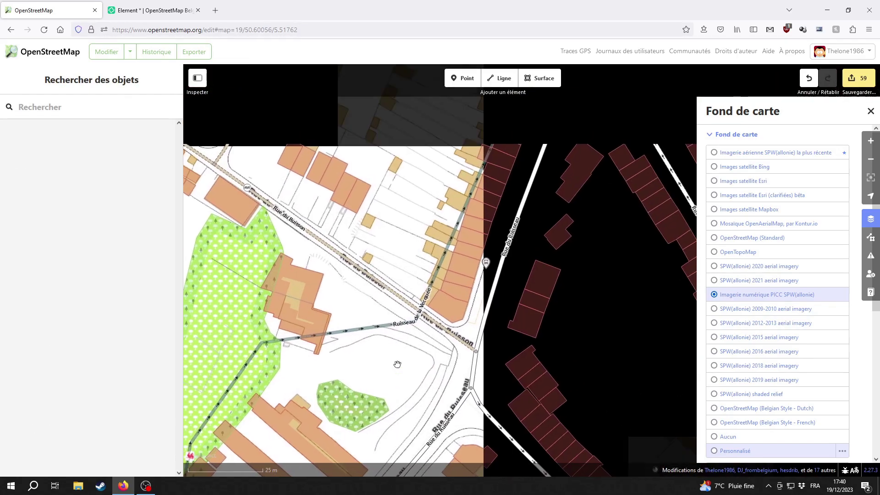
pyautogui.moveTo(449, 302); pyautogui.dragTo(346, 459)
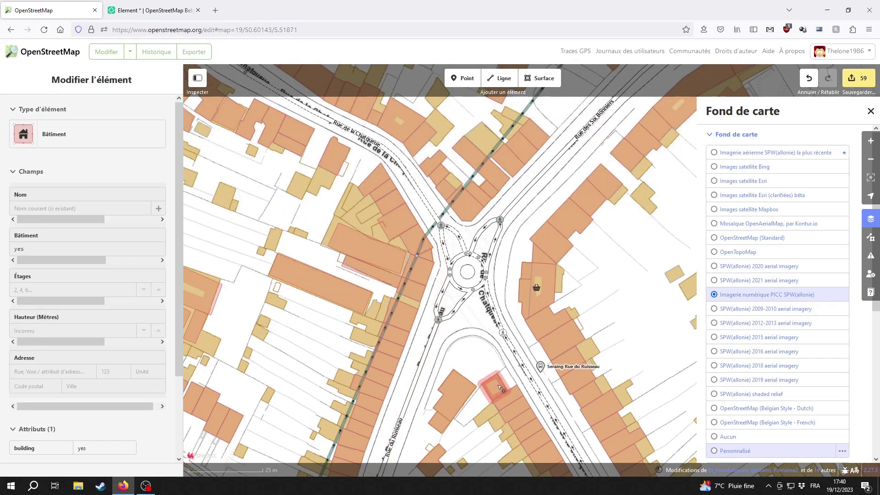
pyautogui.scroll(3, 545, 369)
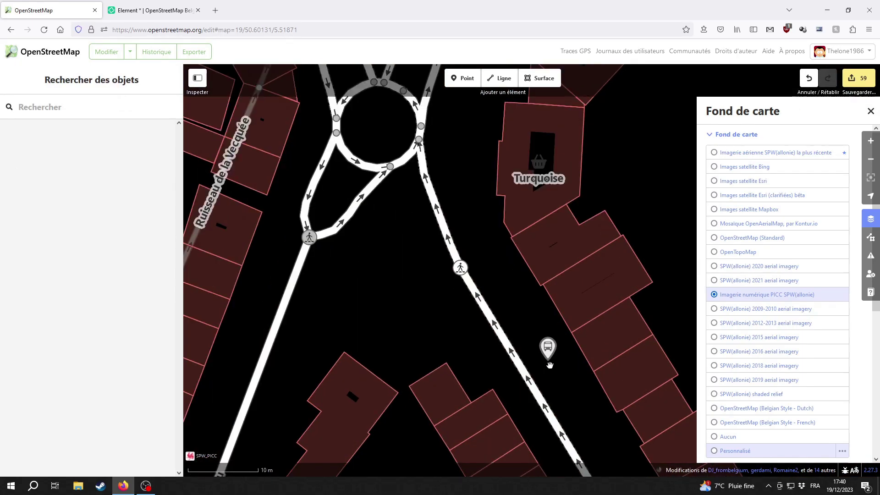
# Move the Seraing Rue du Ruisseau stop to the kerb beside house 36 and set Abri to Non.
pyautogui.click(548, 354)
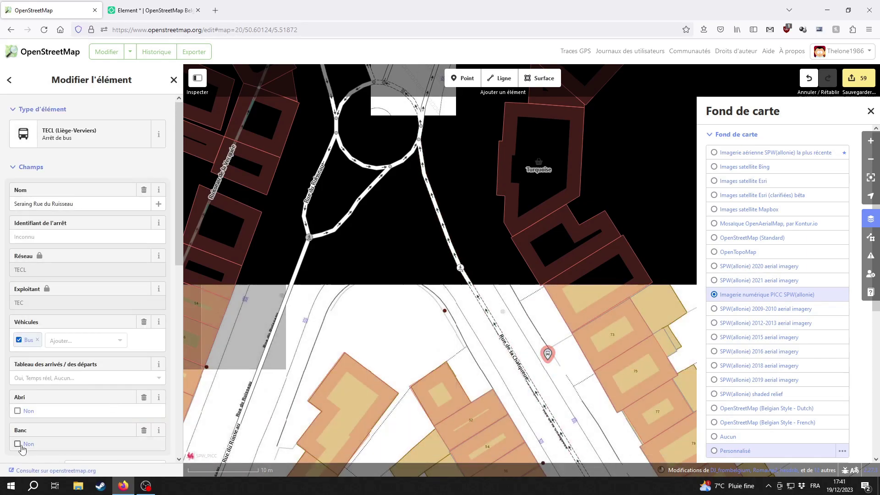
pyautogui.moveTo(213, 421); pyautogui.dragTo(516, 196)
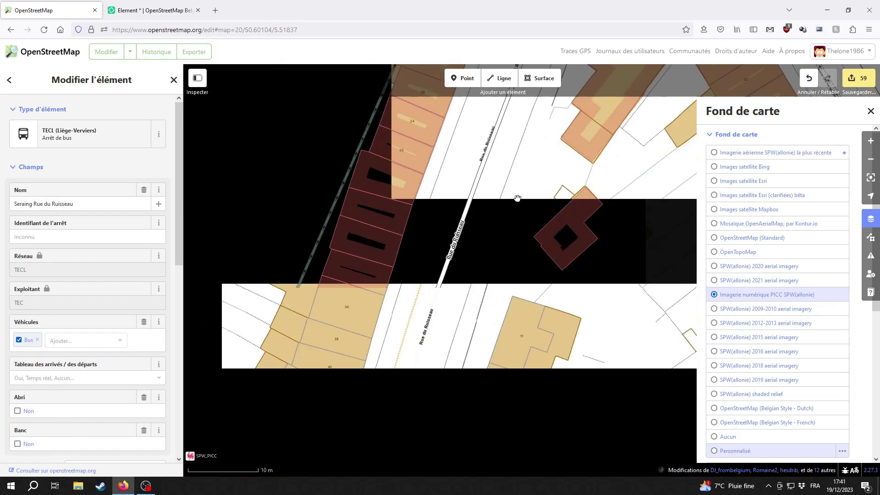
pyautogui.doubleClick(375, 358)
pyautogui.moveTo(411, 282); pyautogui.dragTo(389, 284)
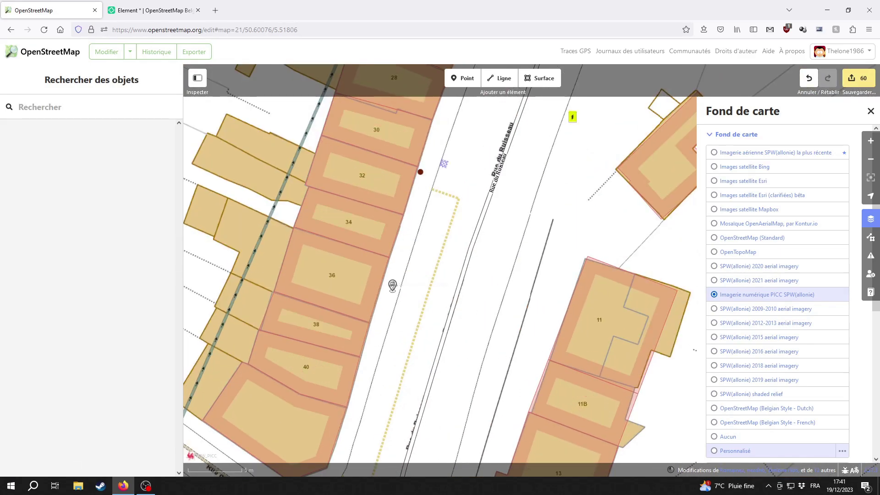
pyautogui.click(411, 362)
pyautogui.scroll(-5, 381, 426)
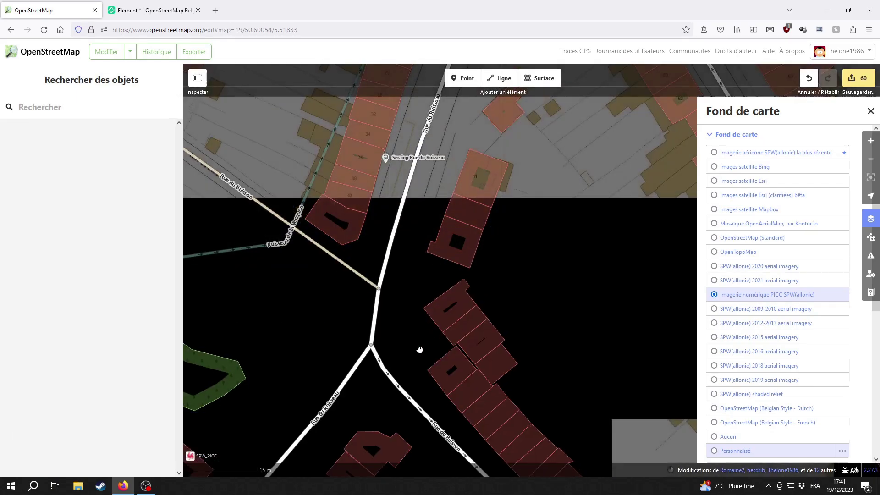
# Move the Seraing Rue du Buisson stop to the roadside beside house 136.
pyautogui.moveTo(422, 343); pyautogui.dragTo(363, 190)
pyautogui.scroll(-2, 399, 305)
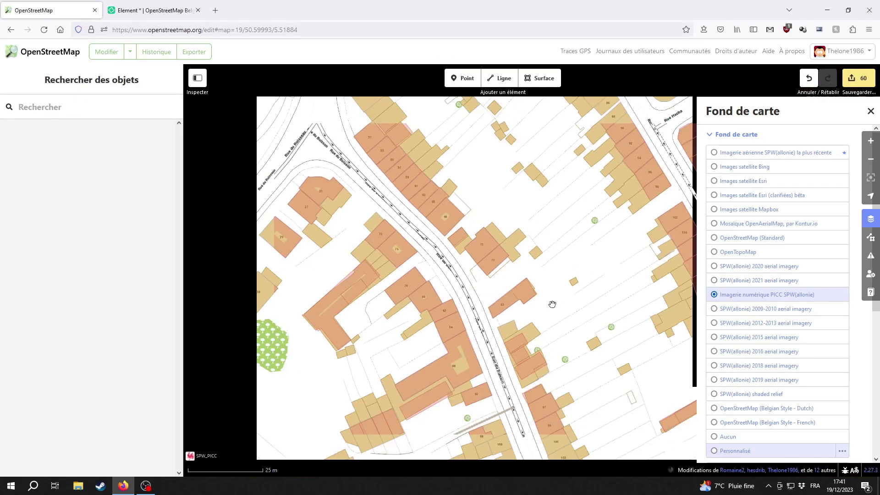
pyautogui.scroll(-2, 553, 304)
pyautogui.moveTo(446, 230); pyautogui.dragTo(339, 112)
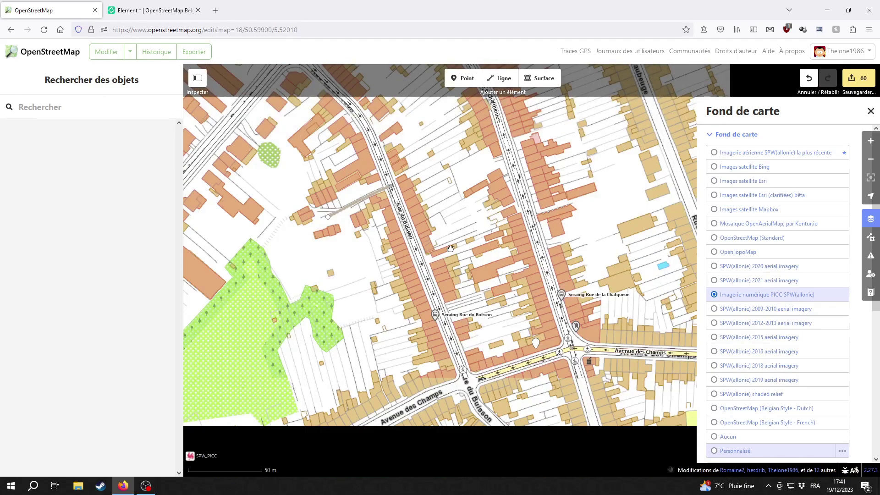
pyautogui.scroll(5, 446, 308)
pyautogui.scroll(6, 446, 308)
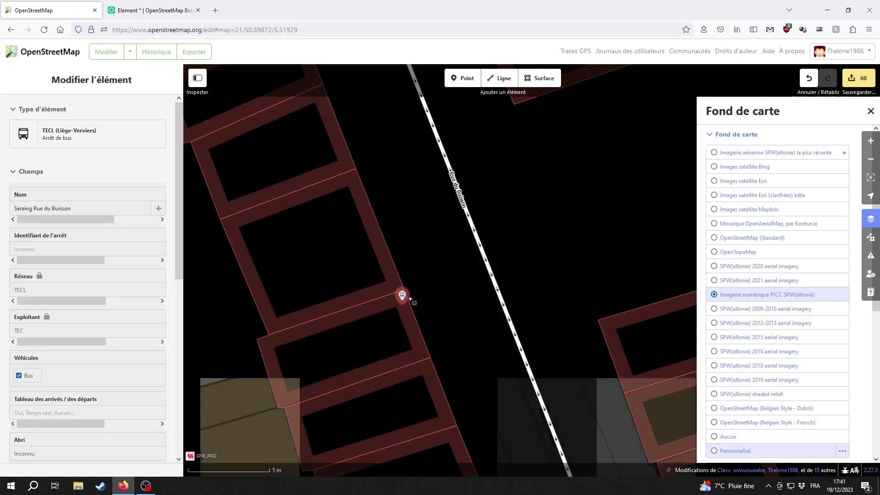
pyautogui.moveTo(402, 295); pyautogui.dragTo(430, 299)
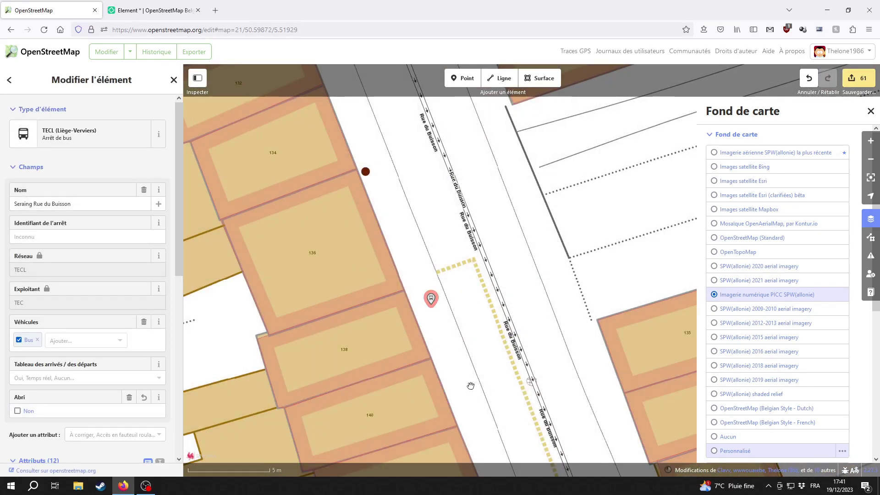
# Locate the Rue de la Chatqueue stop, checking latest SPW aerial imagery before returning to PICC.
pyautogui.moveTo(479, 390); pyautogui.dragTo(254, 243)
pyautogui.scroll(-6, 343, 335)
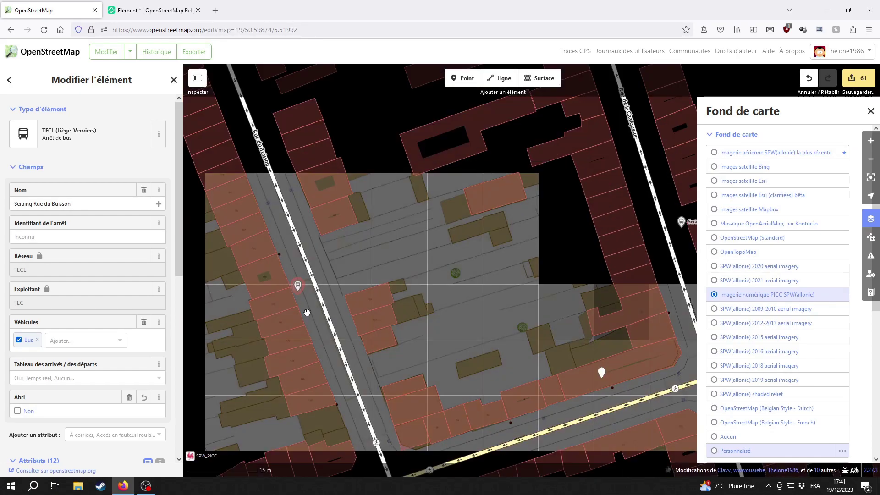
pyautogui.moveTo(314, 278); pyautogui.dragTo(278, 195)
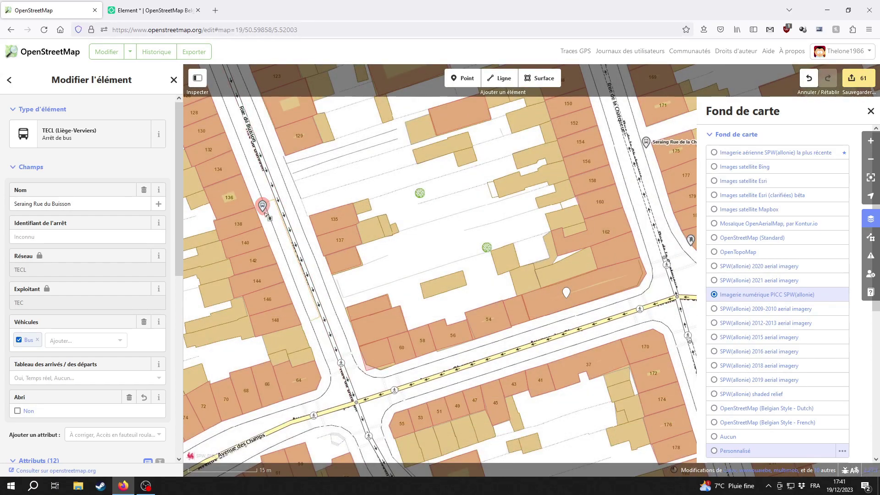
pyautogui.click(792, 158)
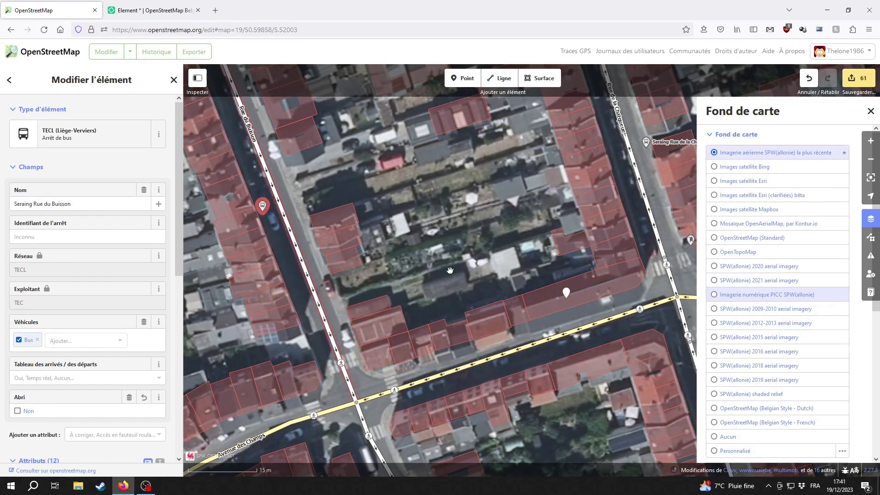
pyautogui.scroll(3, 486, 266)
pyautogui.hscroll(5, 486, 266)
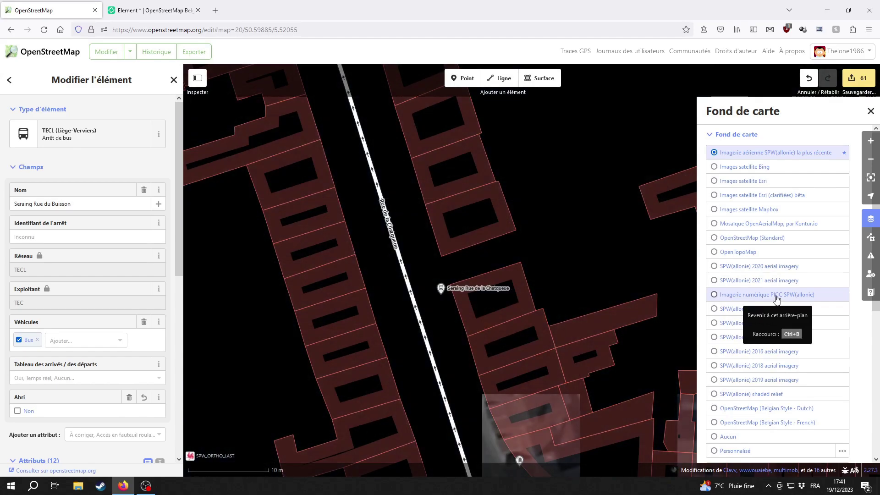
pyautogui.click(777, 294)
pyautogui.scroll(2, 458, 285)
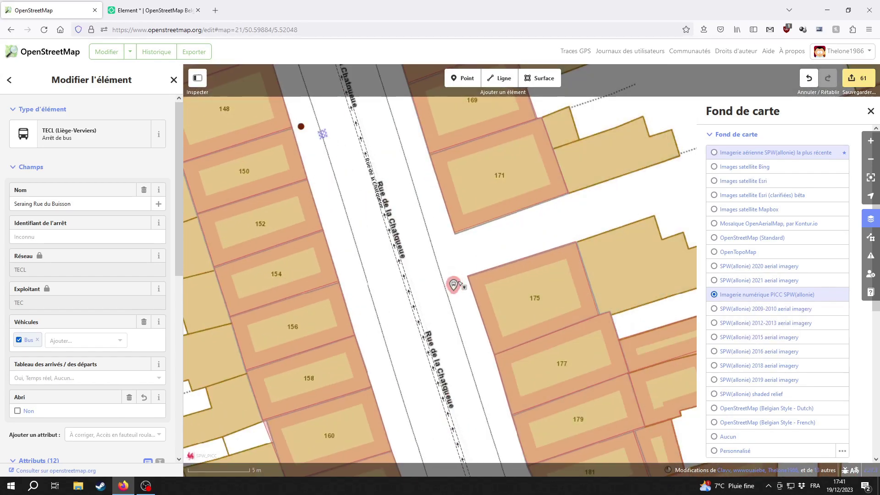
# Deselect the current stop and pan south-east to Place de la Chatqueue.
pyautogui.press('Escape')
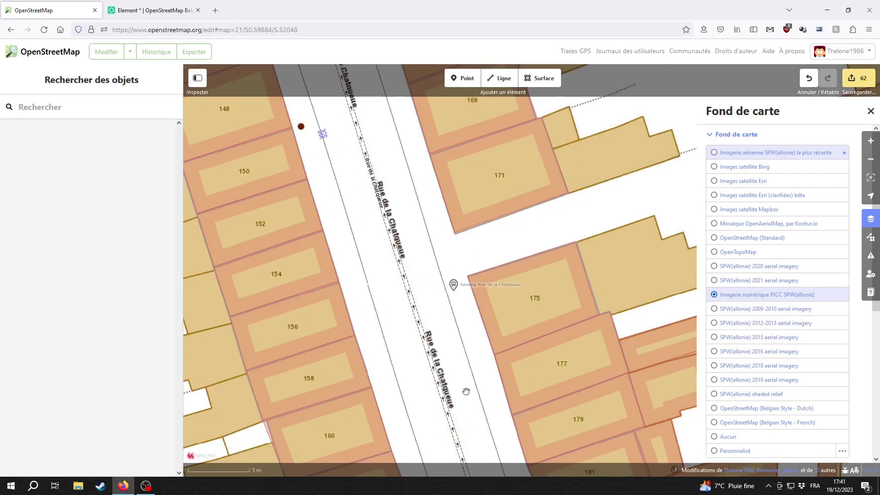
pyautogui.scroll(-4, 441, 377)
pyautogui.moveTo(395, 429); pyautogui.dragTo(399, 220)
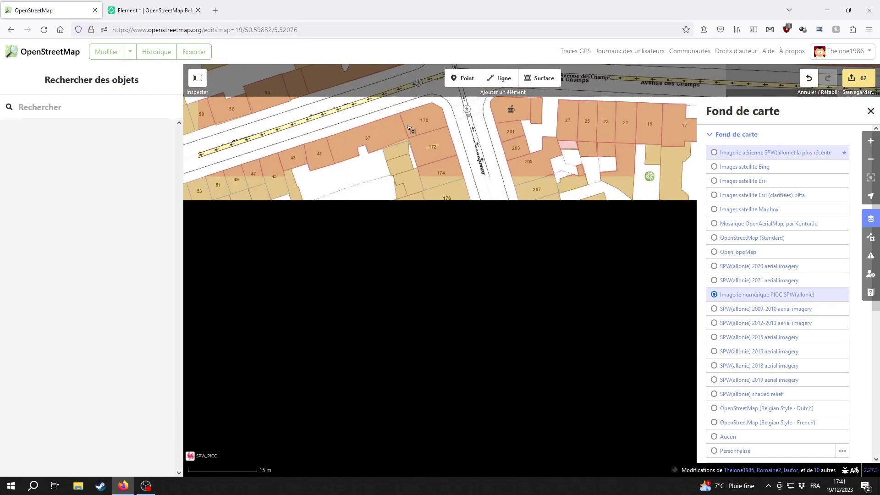
pyautogui.moveTo(501, 466); pyautogui.dragTo(409, 195)
pyautogui.moveTo(531, 429); pyautogui.dragTo(423, 324)
pyautogui.scroll(5, 422, 324)
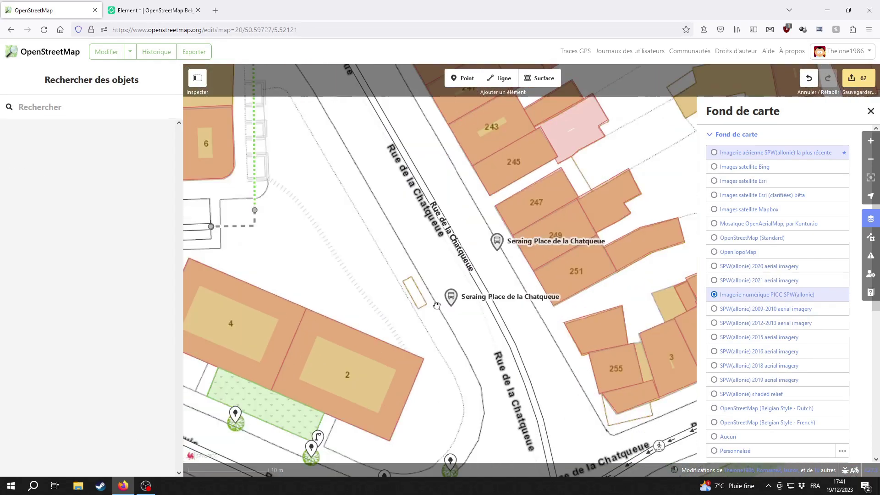
pyautogui.scroll(2, 416, 309)
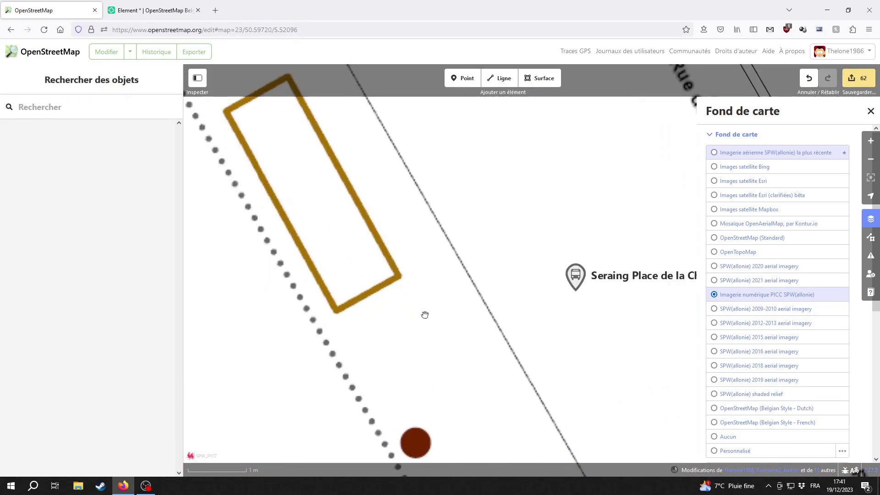
# Place the Seraing Place de la Chatqueue stop beside the brown shelter outline and check its fields.
pyautogui.click(575, 285)
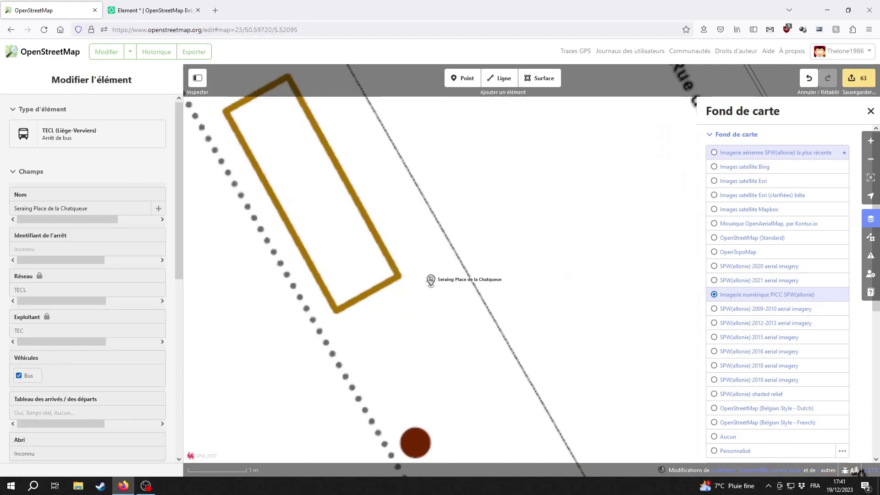
pyautogui.moveTo(452, 264); pyautogui.dragTo(413, 277)
pyautogui.click(436, 234)
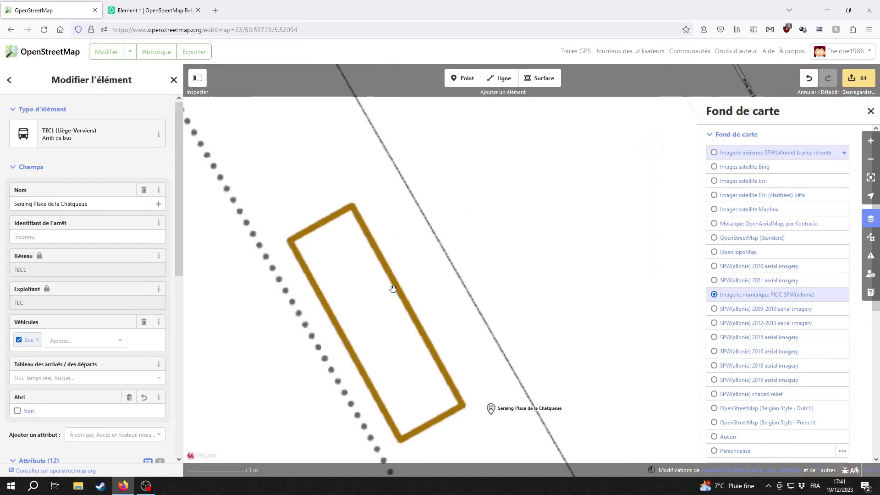
pyautogui.click(386, 346)
pyautogui.scroll(2, 386, 346)
# Close the background panel and trace the brown rectangle as an 'Abri de transport en commun' area.
pyautogui.click(871, 111)
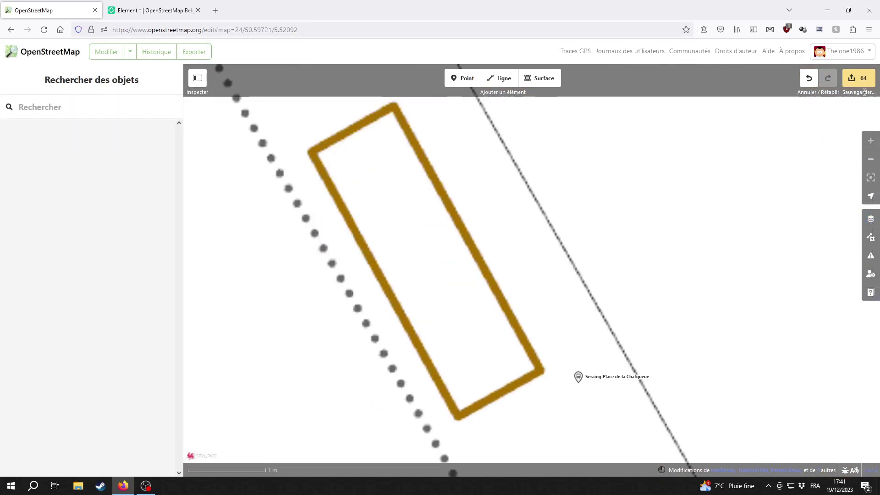
pyautogui.moveTo(413, 147); pyautogui.dragTo(455, 198)
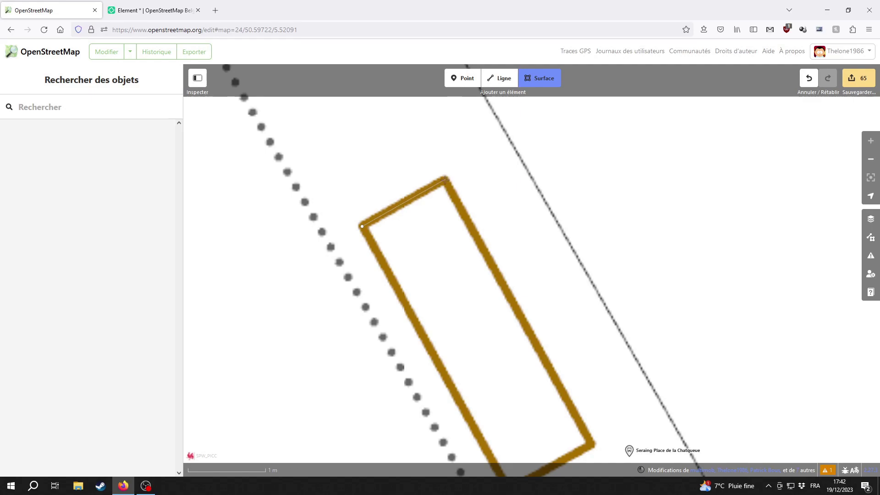
pyautogui.moveTo(565, 414); pyautogui.dragTo(525, 261)
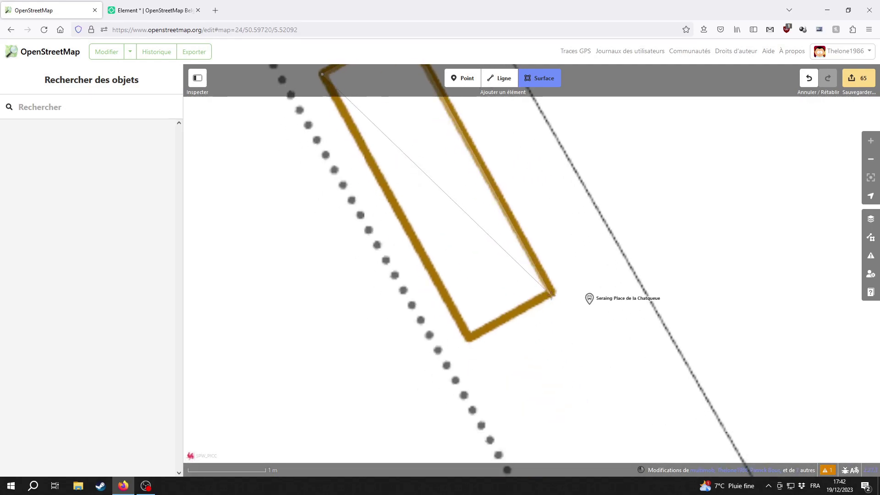
pyautogui.click(469, 337)
pyautogui.click(112, 151)
pyautogui.press('Escape')
pyautogui.scroll(-8, 690, 278)
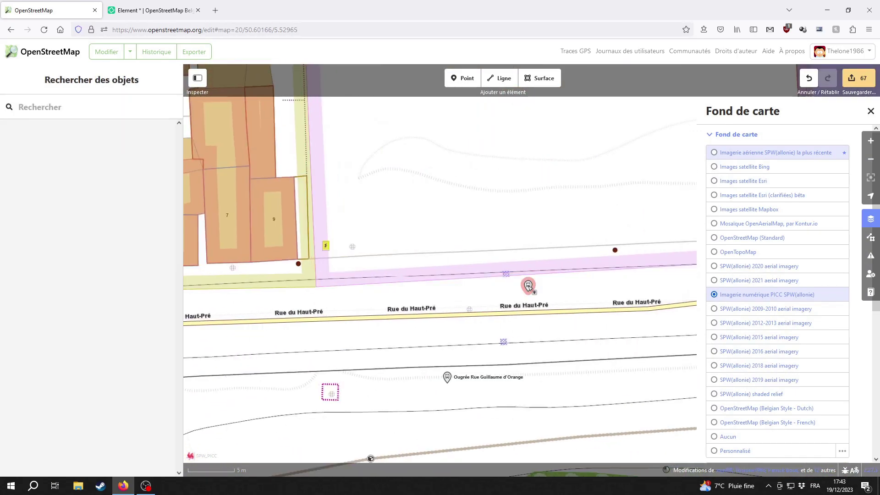
# Place the Ougrée Rue Franklin Roosevelt stop south of the Rue du Haut-Pré shelter and close the background panel.
pyautogui.moveTo(528, 286); pyautogui.dragTo(448, 356)
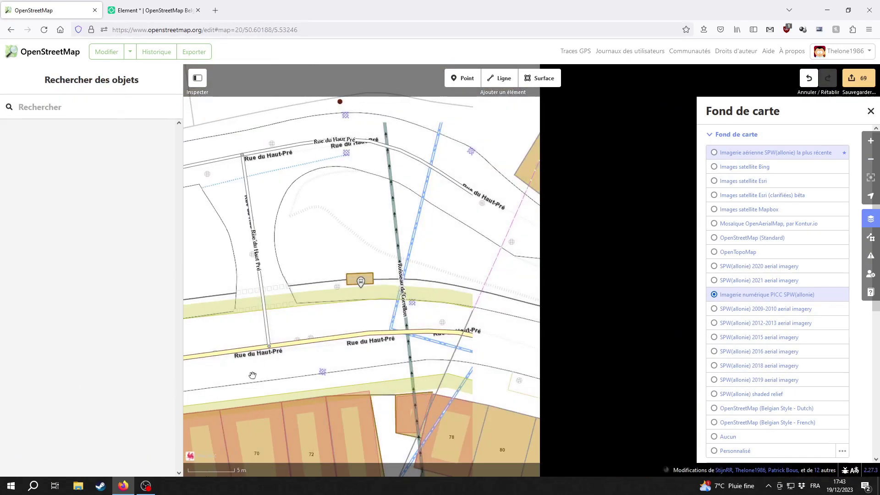
pyautogui.scroll(6, 339, 275)
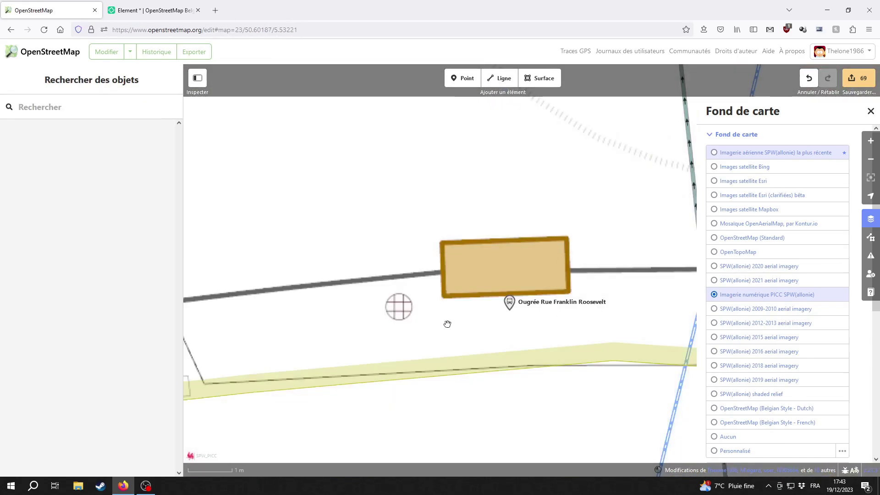
pyautogui.scroll(2, 447, 324)
pyautogui.moveTo(506, 357); pyautogui.dragTo(440, 394)
pyautogui.click(477, 335)
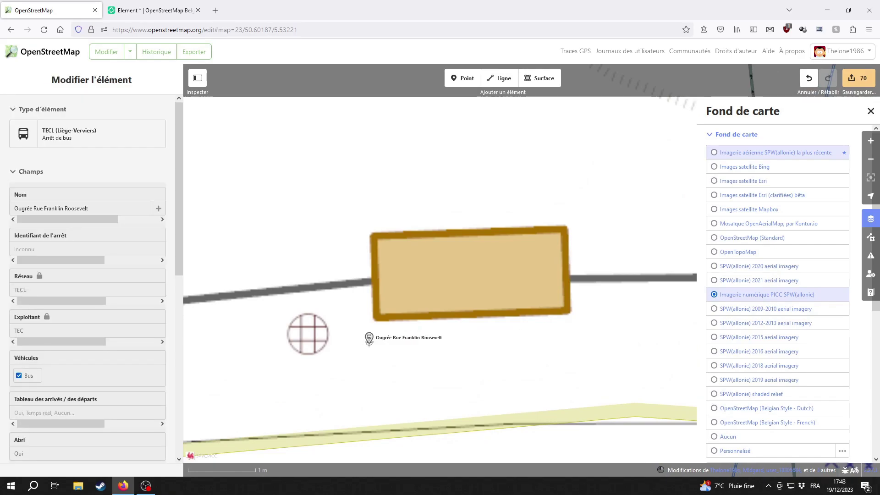
pyautogui.click(514, 343)
pyautogui.click(871, 112)
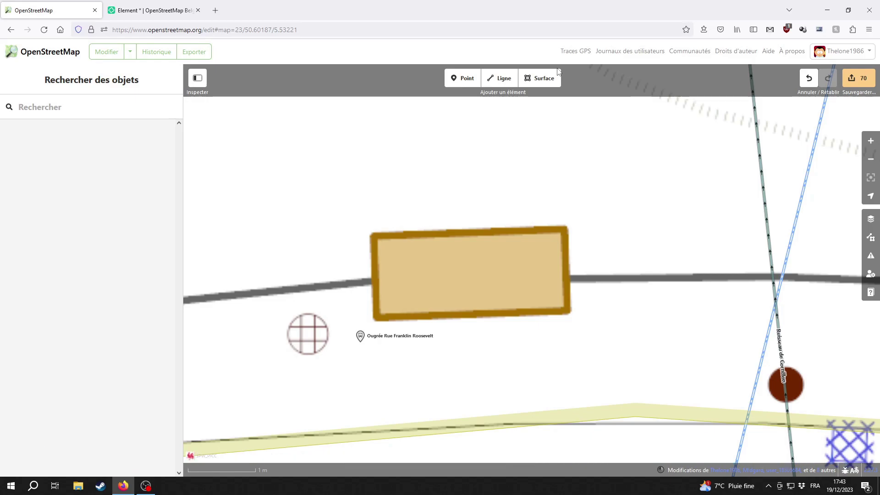
# Close the rectangle outline and tag it as 'Abri de transport en commun'.
pyautogui.scroll(2, 376, 300)
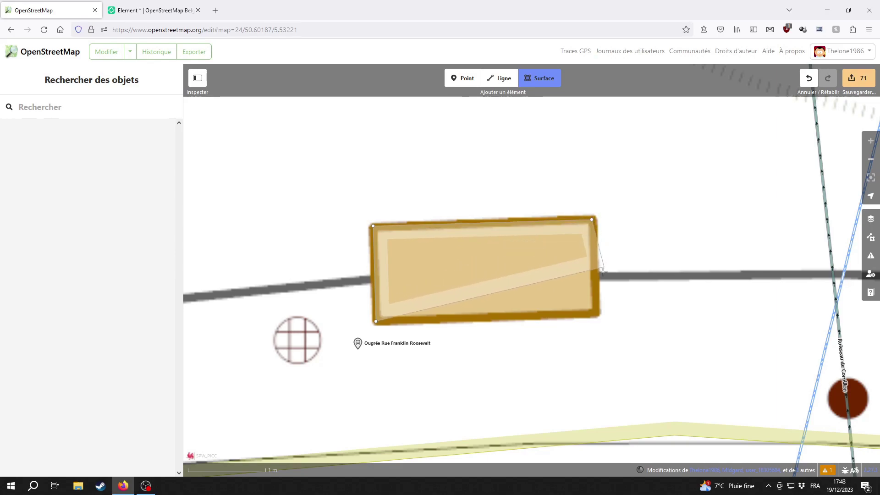
pyautogui.click(594, 316)
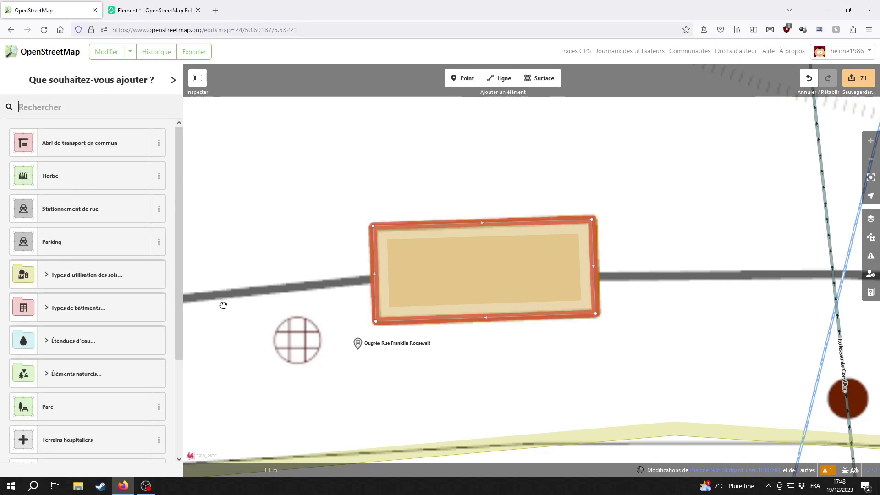
pyautogui.click(83, 154)
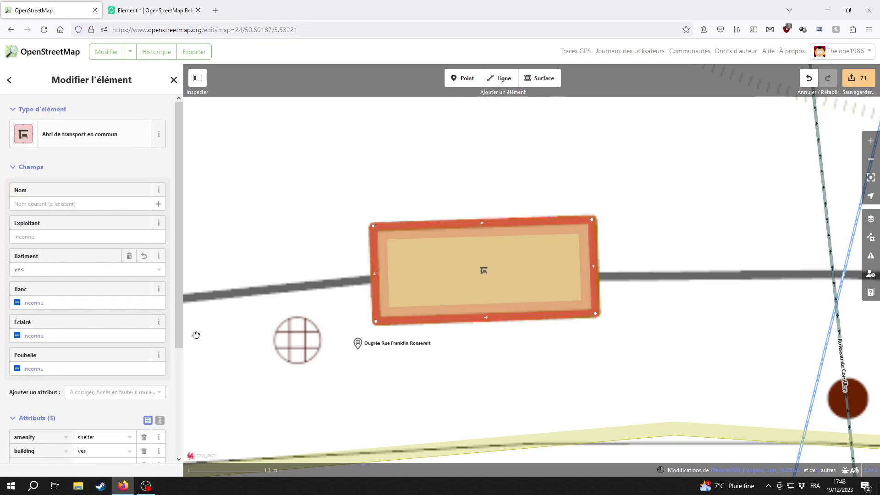
# Review the Ougrée Rue Franklin Roosevelt stop and the new shelter, then deselect and zoom out.
pyautogui.click(359, 344)
pyautogui.click(391, 317)
pyautogui.click(559, 374)
pyautogui.scroll(-6, 585, 388)
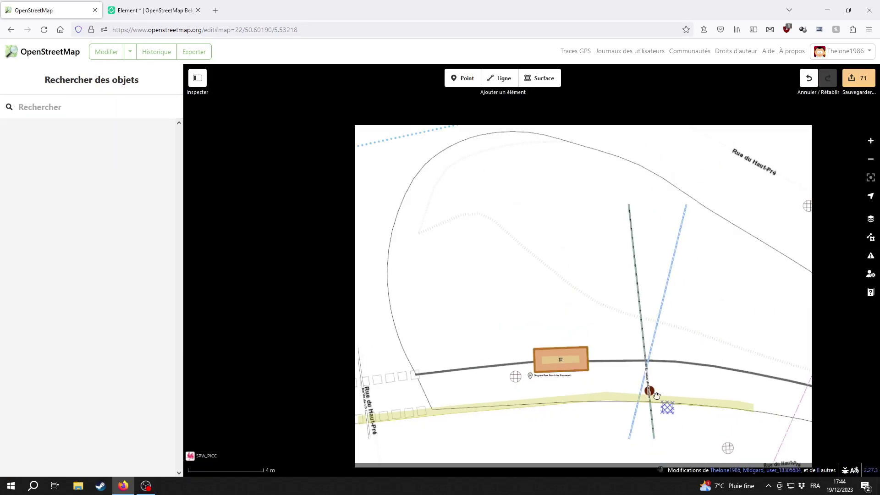
# Pan north along Rue de Boncelles from the Rue Franklin Roosevelt stop past the roundabout.
pyautogui.scroll(-2, 556, 305)
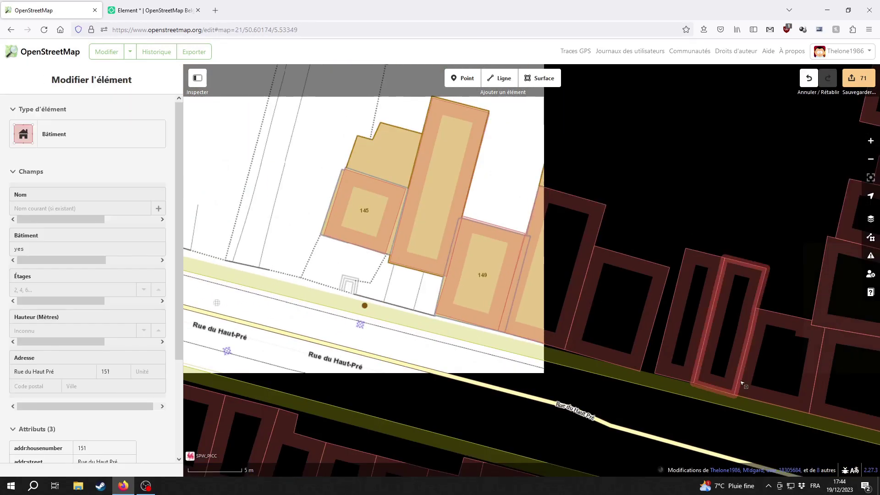
pyautogui.moveTo(584, 372); pyautogui.dragTo(392, 327)
pyautogui.click(391, 327)
pyautogui.press('Escape')
pyautogui.press('Up')
pyautogui.press('Up')
pyautogui.press('Up')
pyautogui.press('Up')
pyautogui.press('Up')
pyautogui.press('Up')
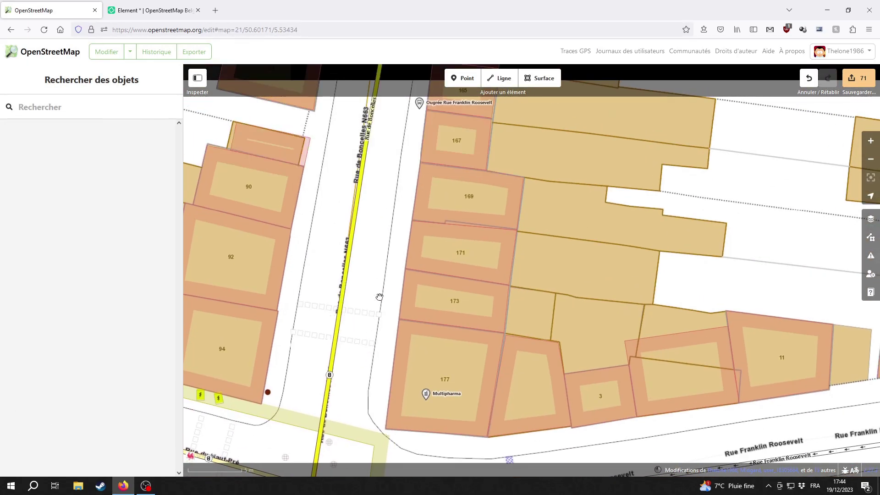
pyautogui.click(413, 217)
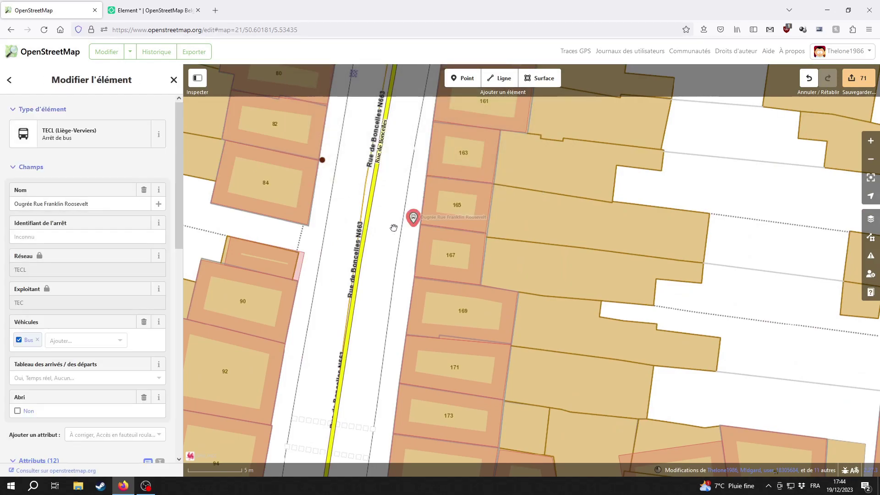
pyautogui.press('Up')
pyautogui.press('Up')
pyautogui.press('Up')
pyautogui.press('Up')
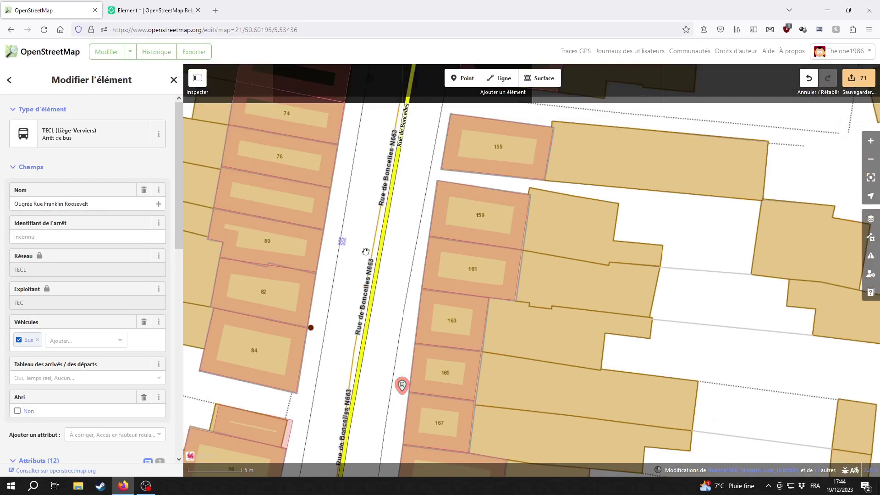
pyautogui.press('Escape')
pyautogui.press('Up')
pyautogui.press('Up')
pyautogui.press('Up')
pyautogui.press('Up')
pyautogui.press('Up')
pyautogui.press('Up')
pyautogui.press('Up')
pyautogui.press('Up')
pyautogui.press('Up')
pyautogui.press('Up')
pyautogui.press('Up')
pyautogui.press('Up')
pyautogui.press('Up')
pyautogui.press('Up')
pyautogui.press('Up')
pyautogui.press('Up')
pyautogui.press('Up')
pyautogui.press('Up')
pyautogui.press('Up')
pyautogui.press('Up')
pyautogui.press('Up')
pyautogui.press('Up')
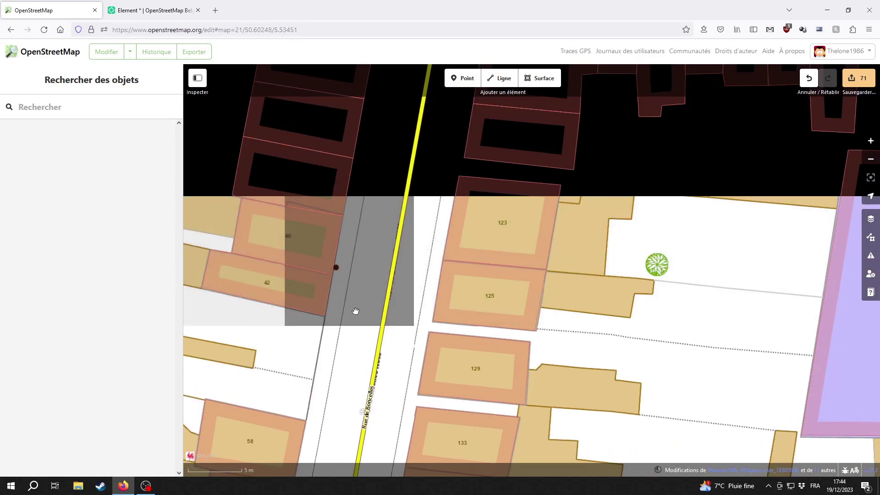
pyautogui.press('Up')
pyautogui.press('Up')
pyautogui.press('Up')
pyautogui.press('Up')
pyautogui.press('Up')
pyautogui.press('Up')
pyautogui.press('Up')
pyautogui.press('Up')
pyautogui.press('Up')
pyautogui.press('Up')
pyautogui.press('Up')
pyautogui.press('Up')
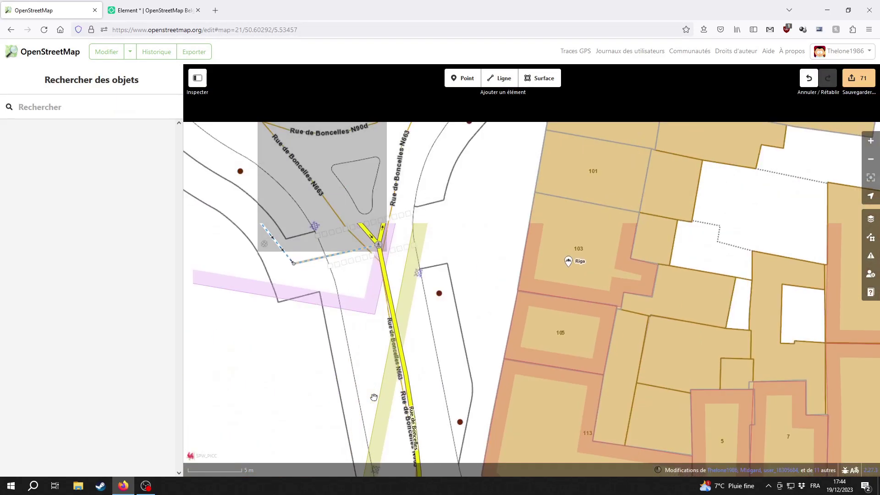
pyautogui.press('Up')
pyautogui.press('Up')
pyautogui.press('Up')
pyautogui.press('Up')
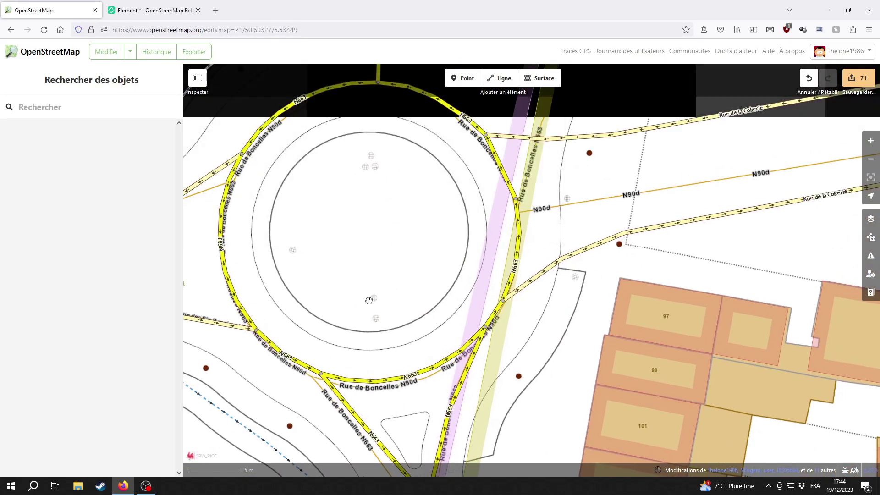
pyautogui.scroll(-2, 369, 298)
pyautogui.press('Up')
pyautogui.press('Up')
pyautogui.press('Up')
pyautogui.press('Up')
pyautogui.click(374, 291)
pyautogui.press('Escape')
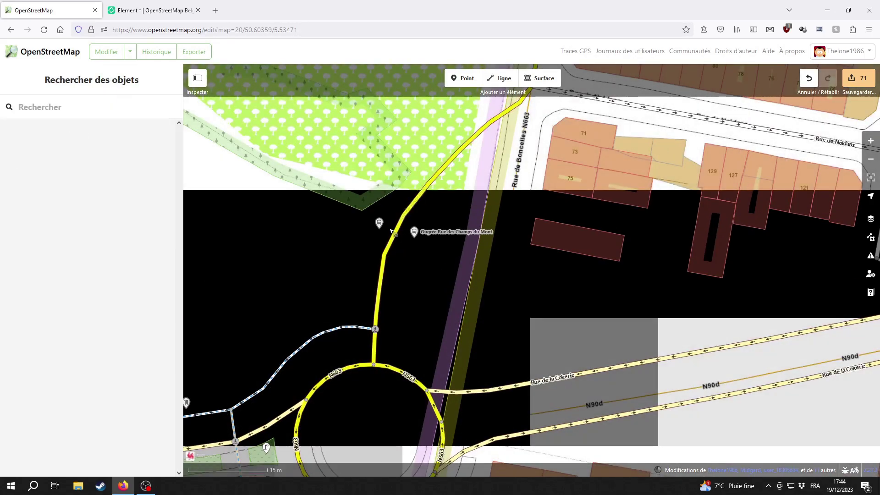
# Check the Ougrée Rue des Champs du Mont stop, then pan north-east toward the station.
pyautogui.click(379, 223)
pyautogui.press('Up')
pyautogui.press('Up')
pyautogui.press('Left')
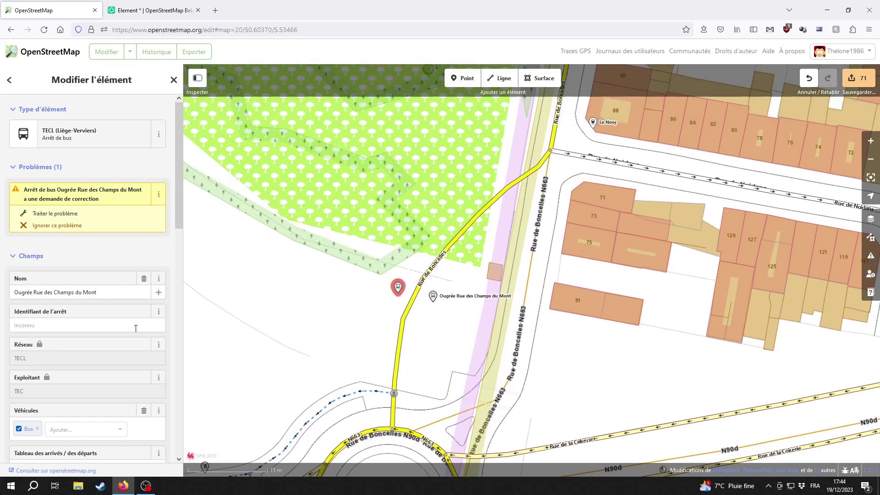
pyautogui.scroll(-3, 63, 411)
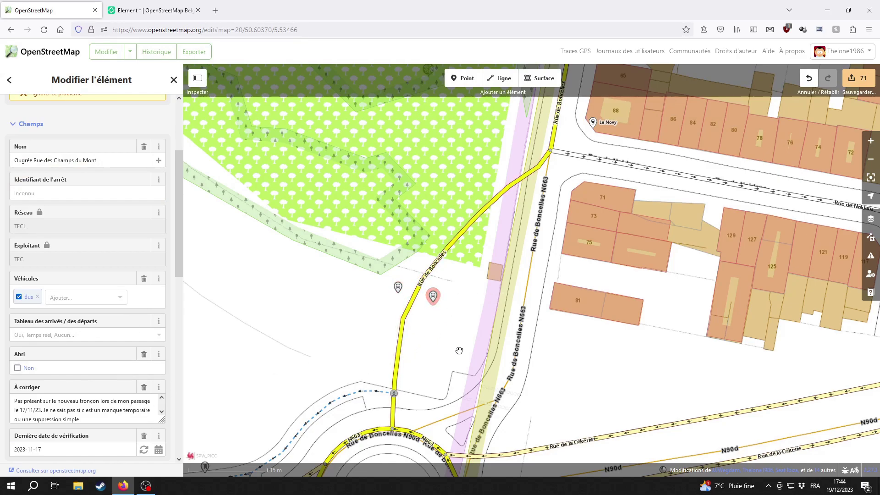
pyautogui.press('Escape')
pyautogui.press('Up')
pyautogui.press('Up')
pyautogui.press('Up')
pyautogui.press('Right')
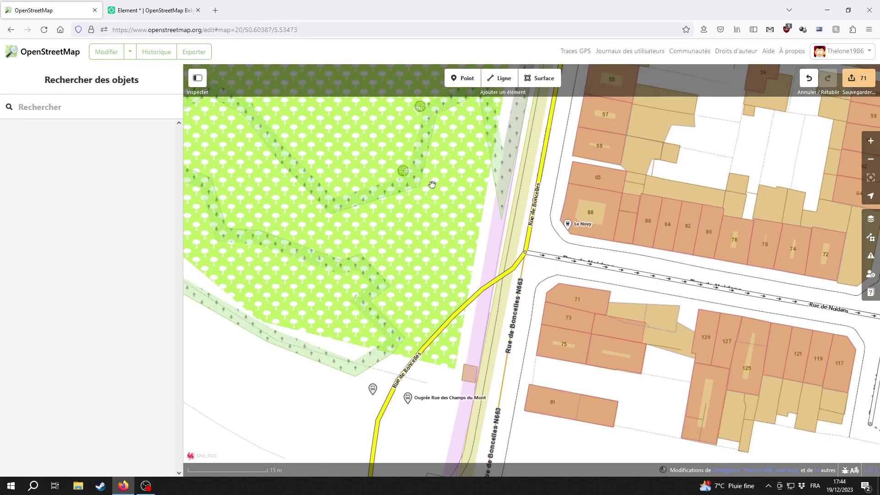
pyautogui.press('Up')
pyautogui.press('Up')
pyautogui.press('Up')
pyautogui.press('Up')
pyautogui.press('Up')
pyautogui.press('Up')
pyautogui.press('Up')
pyautogui.press('Up')
pyautogui.press('Up')
pyautogui.press('Up')
pyautogui.press('Right')
pyautogui.press('Right')
pyautogui.press('Right')
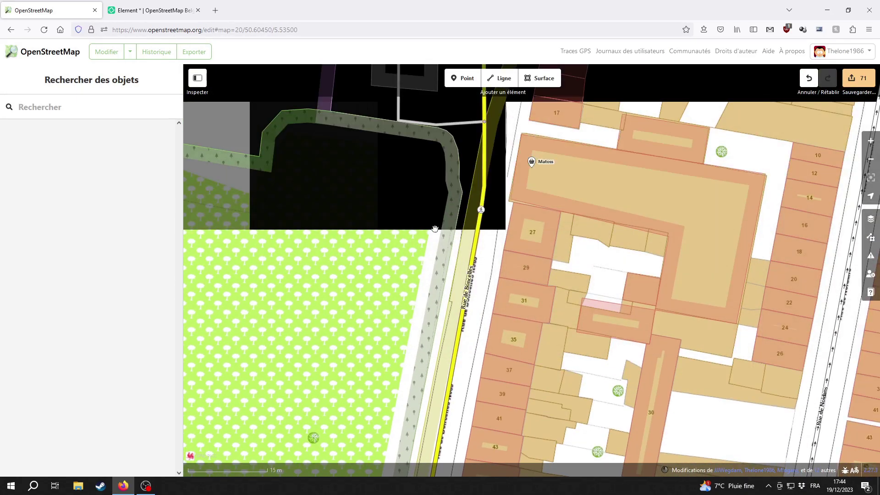
pyautogui.press('Up')
pyautogui.press('Up')
pyautogui.press('Up')
pyautogui.press('Up')
pyautogui.press('Up')
pyautogui.press('Up')
pyautogui.press('Up')
pyautogui.press('Right')
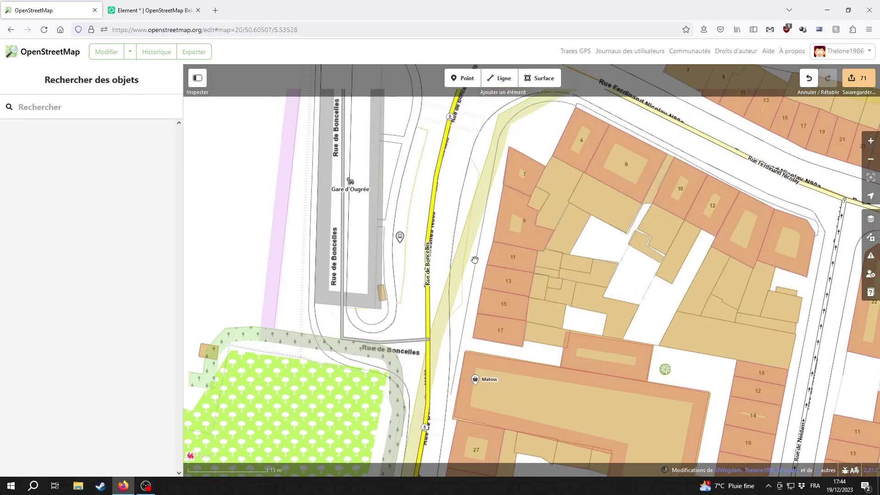
# Drag the Ougrée Gare bus stop slightly south.
pyautogui.click(415, 354)
pyautogui.press('Escape')
pyautogui.scroll(3, 415, 355)
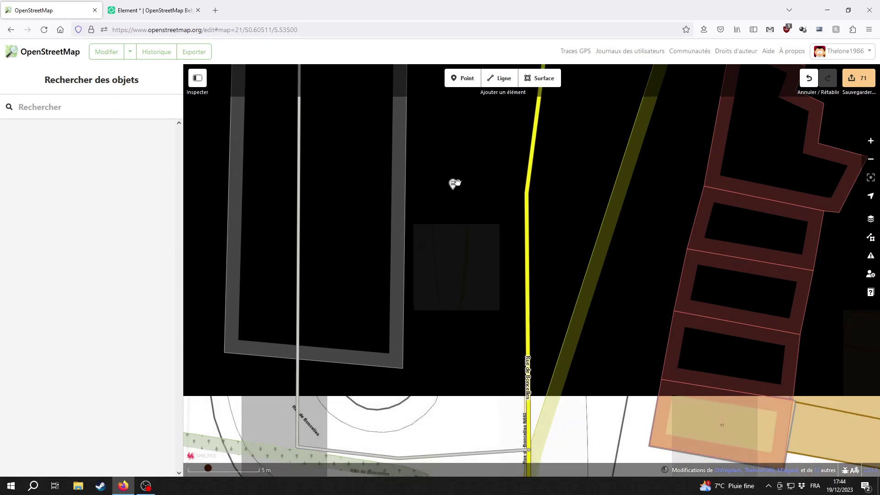
pyautogui.click(454, 184)
pyautogui.moveTo(454, 185); pyautogui.dragTo(428, 338)
# Reselect the Ougrée Gare stop and bring the building beside it into view.
pyautogui.click(426, 338)
pyautogui.scroll(5, 417, 353)
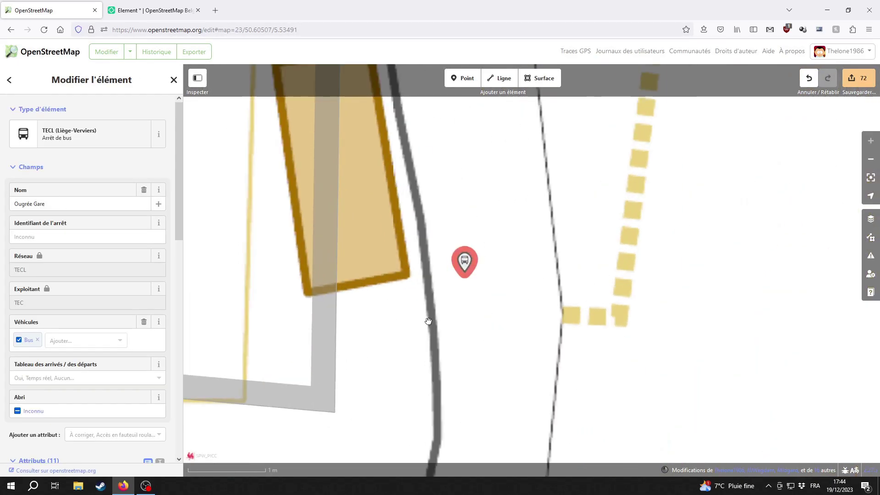
pyautogui.moveTo(464, 272); pyautogui.dragTo(464, 268)
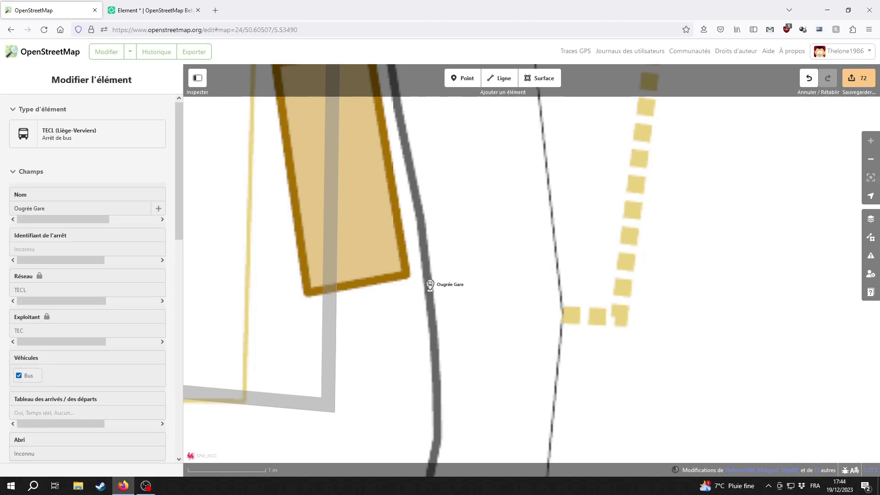
pyautogui.click(429, 286)
pyautogui.moveTo(357, 107); pyautogui.dragTo(467, 187)
# Outline the building beside Ougrée Gare as an 'Abri de transport en commun' area.
pyautogui.click(540, 78)
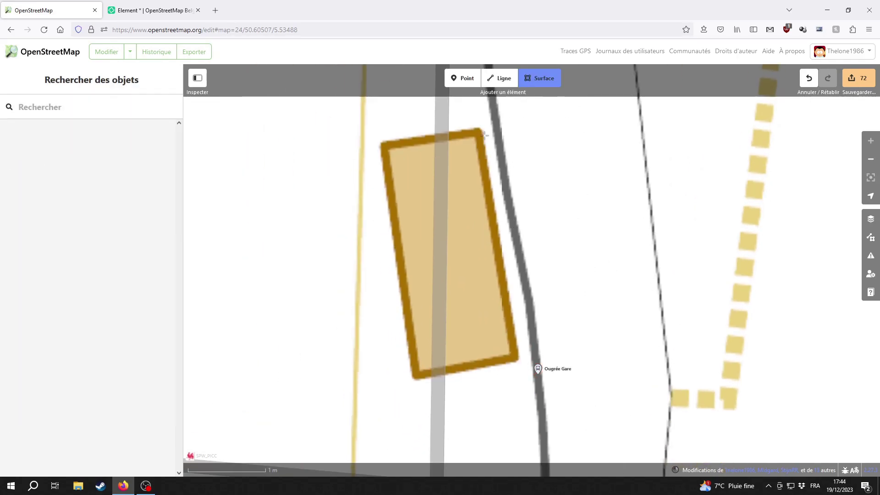
pyautogui.click(383, 146)
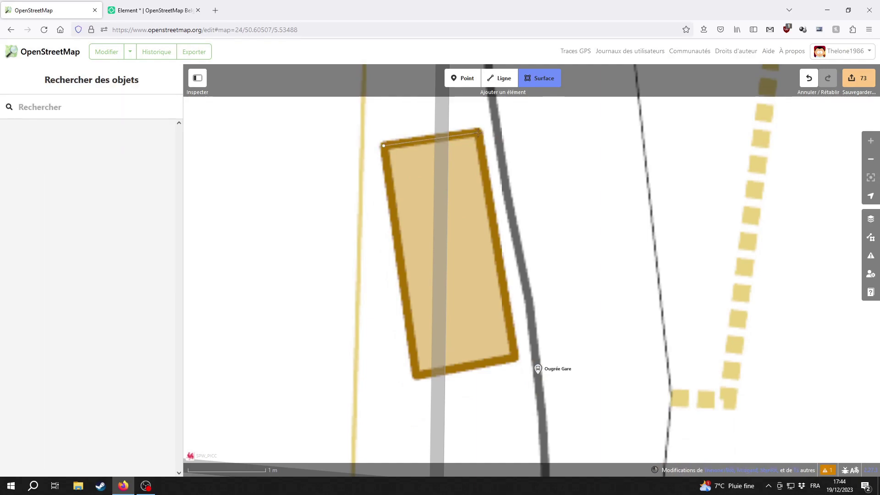
pyautogui.click(515, 357)
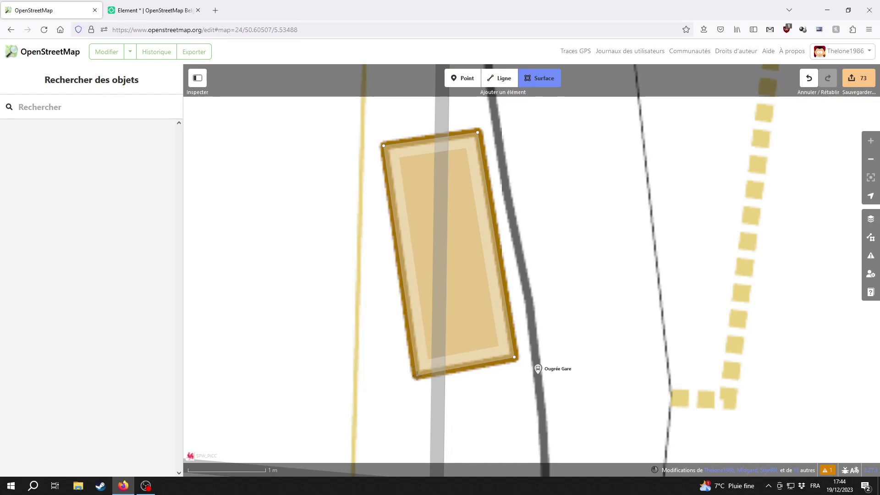
pyautogui.click(418, 376)
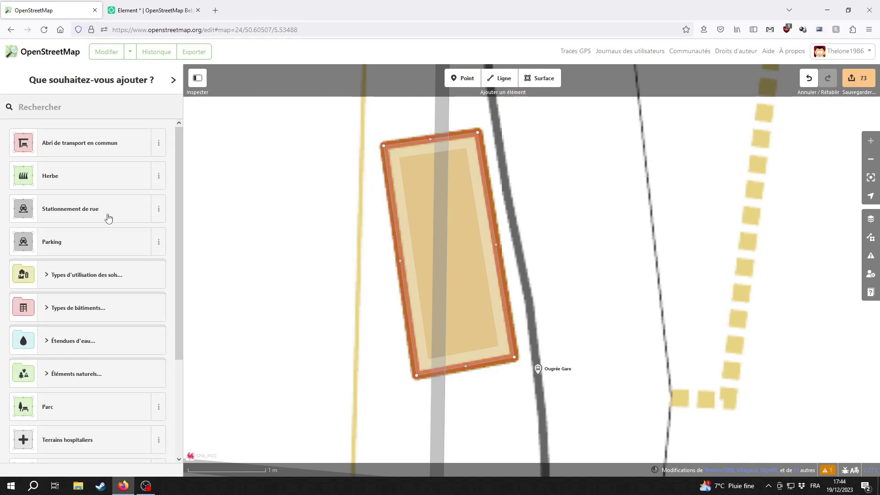
pyautogui.click(72, 153)
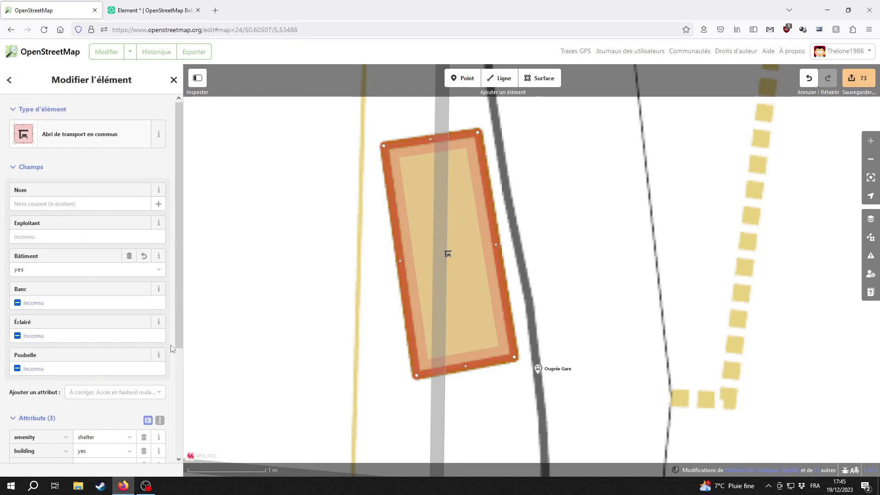
pyautogui.click(538, 369)
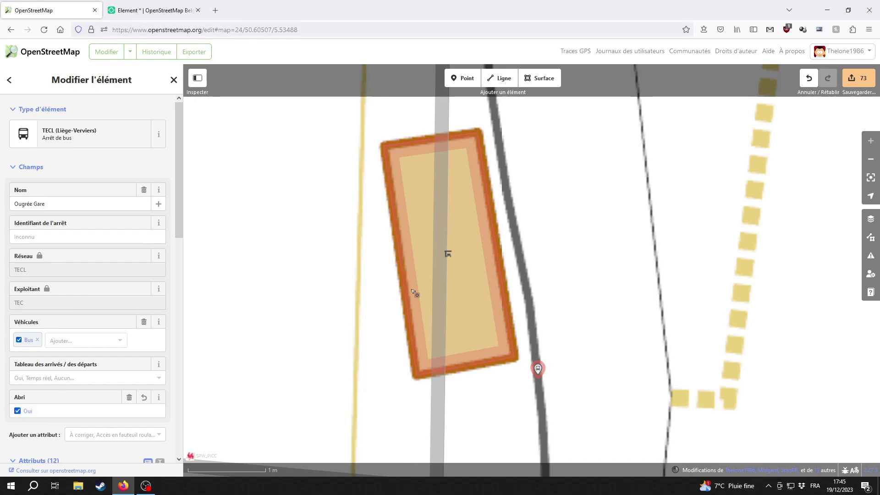
# Tick the Abri shelter option on the Ougrée Gare stop.
pyautogui.click(575, 284)
pyautogui.scroll(-6, 454, 413)
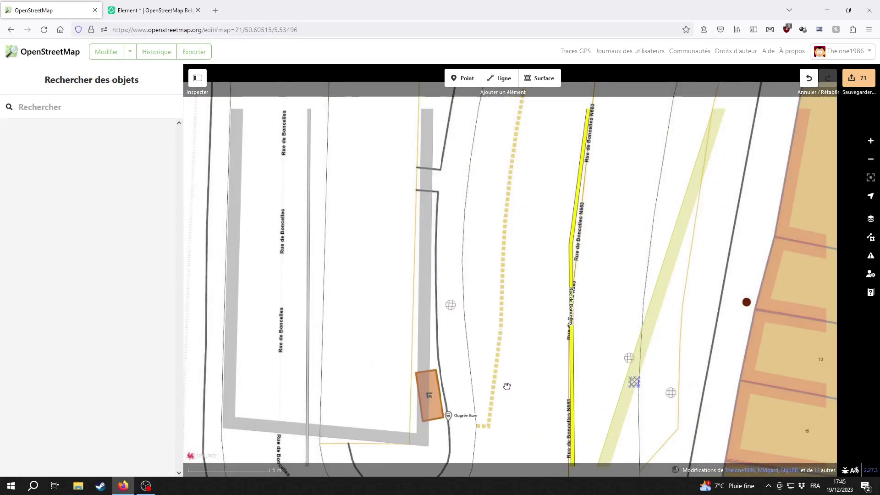
pyautogui.moveTo(507, 386); pyautogui.dragTo(432, 399)
pyautogui.scroll(-2, 480, 254)
pyautogui.moveTo(527, 261); pyautogui.dragTo(147, 220)
pyautogui.click(600, 411)
pyautogui.click(29, 413)
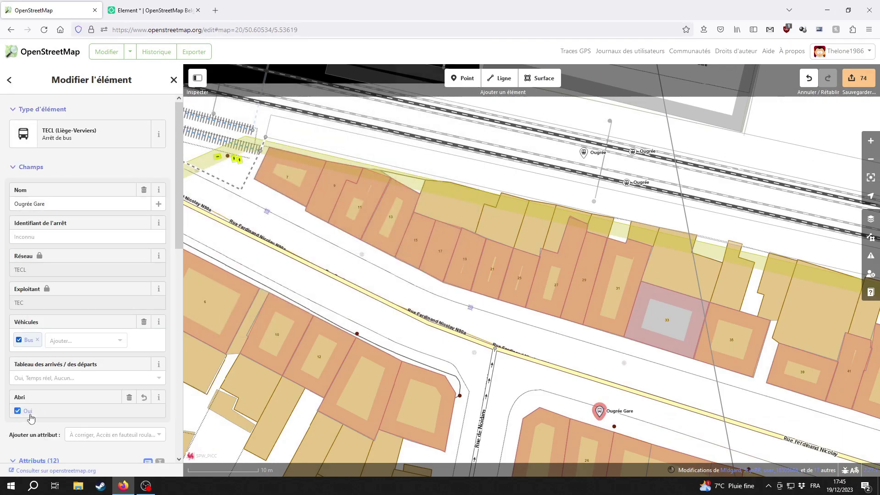
pyautogui.click(620, 438)
# Pan east along Rue Ferdinand Nicolay to the Ougrée Rue de l'Enseignement stop.
pyautogui.moveTo(619, 437); pyautogui.dragTo(208, 285)
pyautogui.moveTo(667, 434); pyautogui.dragTo(458, 365)
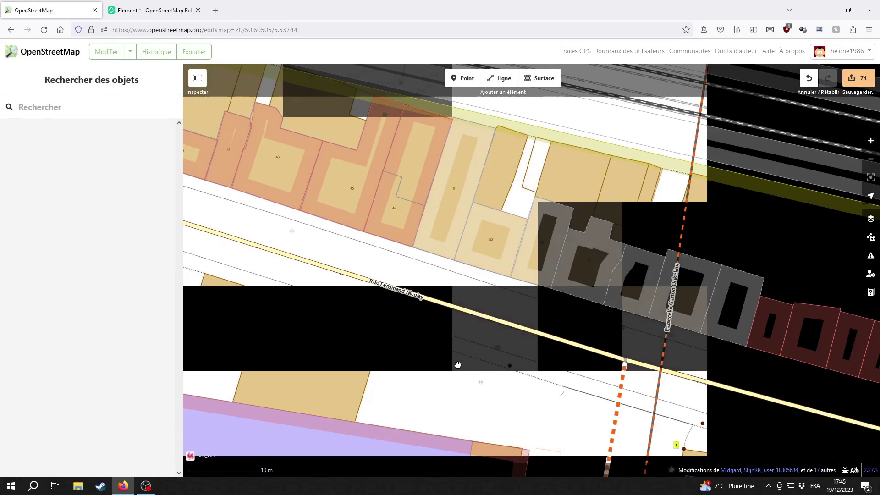
pyautogui.moveTo(428, 338); pyautogui.dragTo(318, 293)
pyautogui.moveTo(447, 374); pyautogui.dragTo(367, 326)
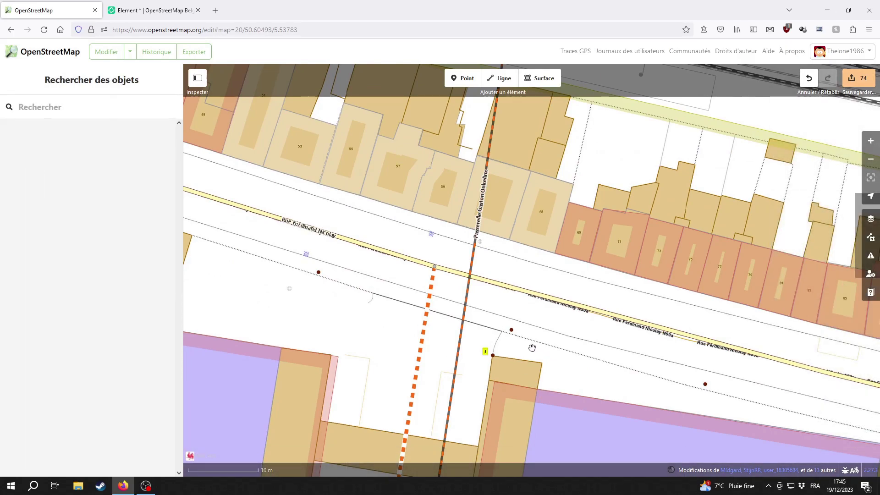
pyautogui.moveTo(721, 394); pyautogui.dragTo(284, 327)
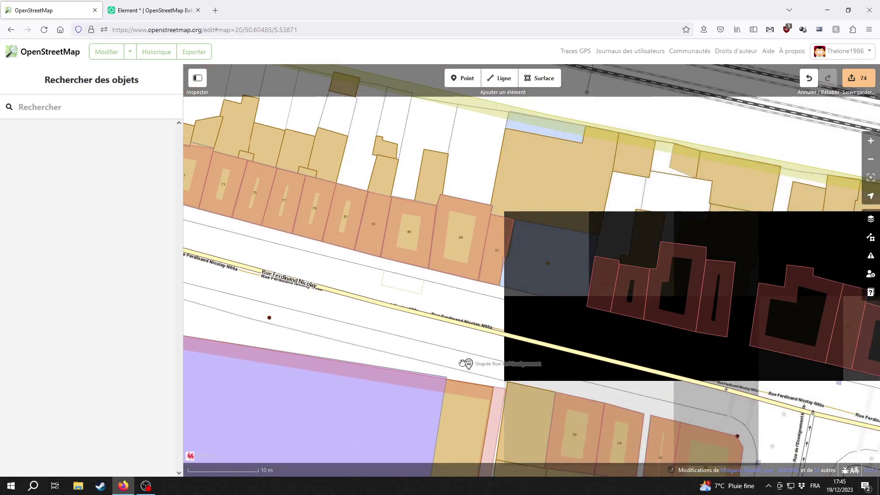
pyautogui.click(467, 362)
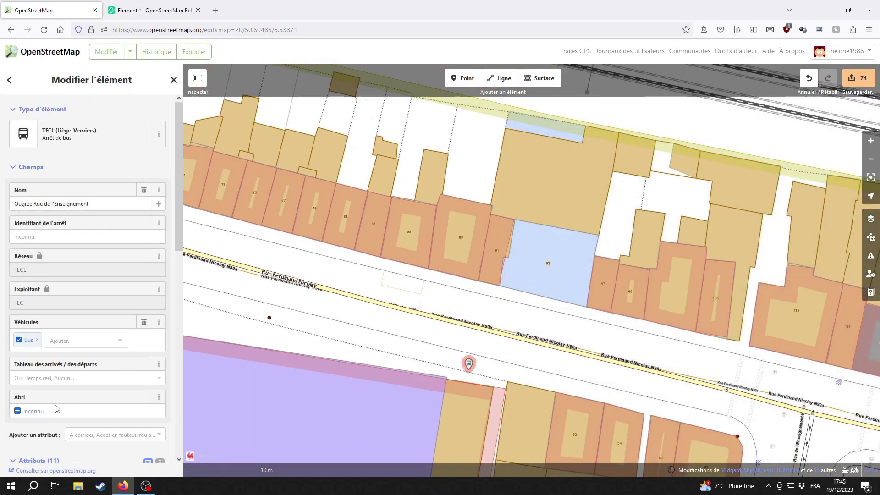
# Move the Ougrée Rue de l'Enseignement stop beside house 135 and set Abri to Non.
pyautogui.click(600, 406)
pyautogui.moveTo(600, 407); pyautogui.dragTo(375, 394)
pyautogui.moveTo(686, 403); pyautogui.dragTo(458, 397)
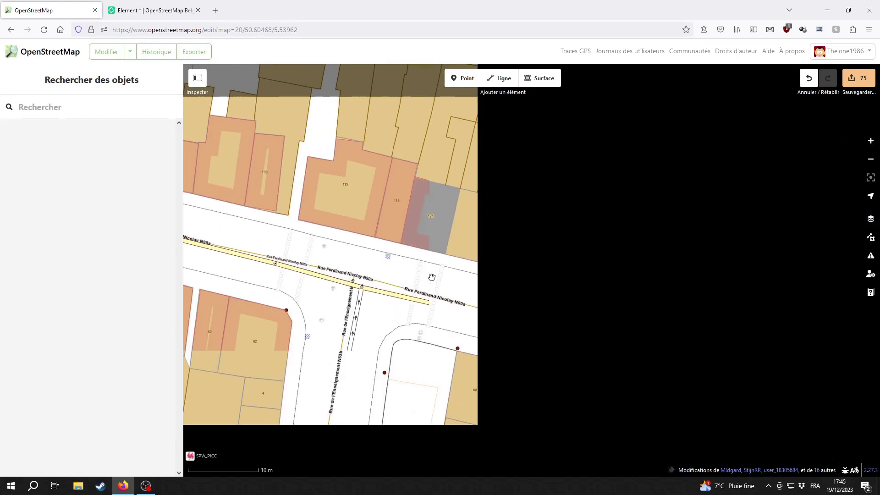
pyautogui.moveTo(623, 318); pyautogui.dragTo(560, 330)
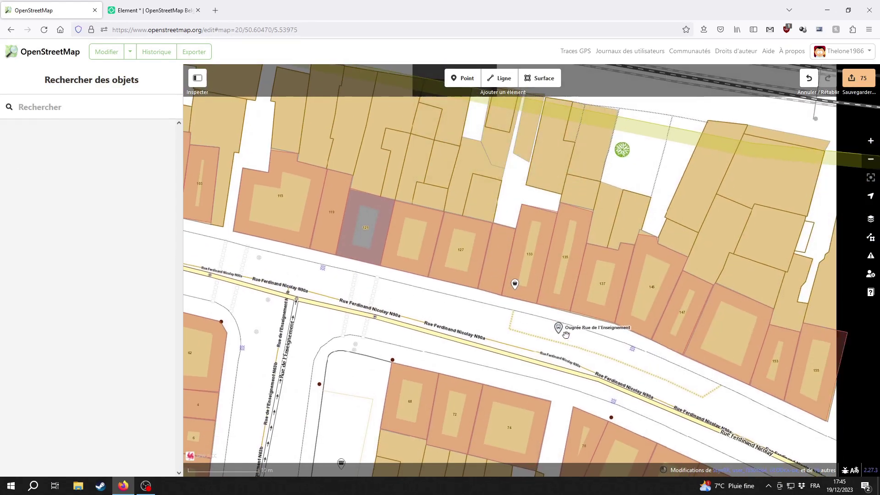
pyautogui.click(560, 330)
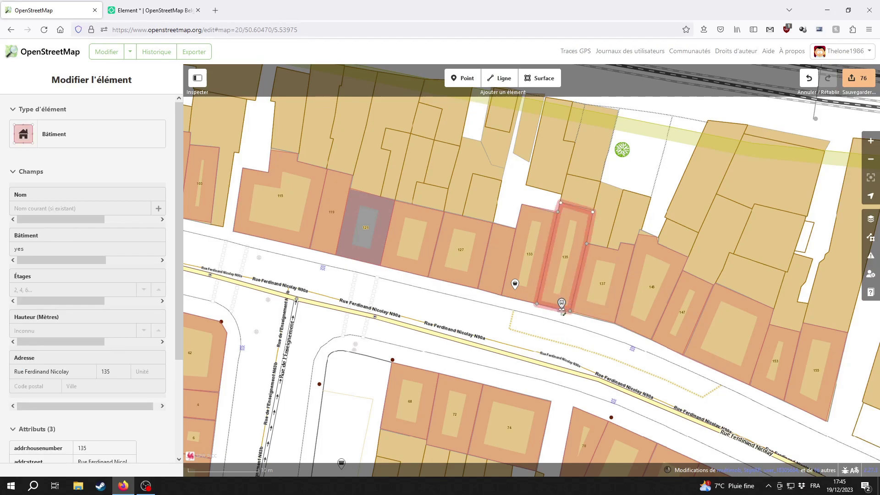
pyautogui.click(560, 313)
pyautogui.scroll(3, 560, 313)
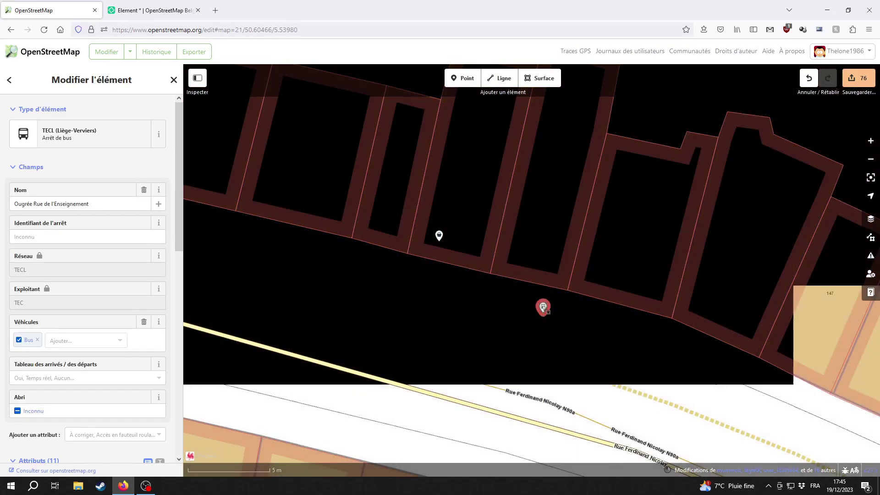
pyautogui.click(540, 297)
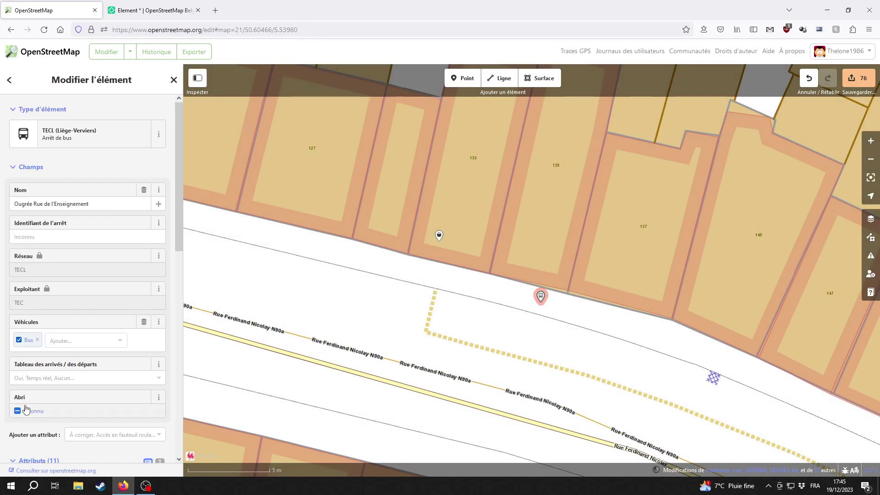
pyautogui.scroll(-5, 314, 298)
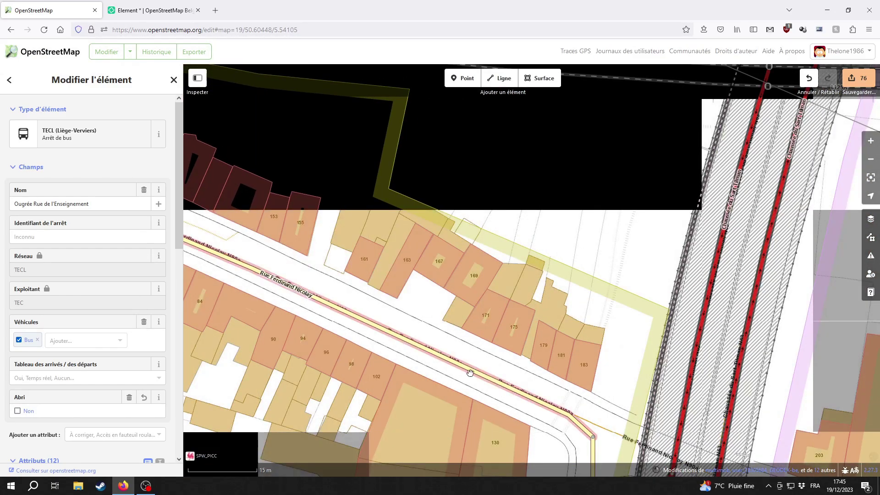
pyautogui.press('Down')
pyautogui.press('Down')
pyautogui.press('Down')
pyautogui.press('Right')
pyautogui.press('Right')
pyautogui.press('Right')
pyautogui.press('Right')
pyautogui.press('Right')
pyautogui.press('Right')
pyautogui.press('Right')
pyautogui.press('Right')
pyautogui.press('Right')
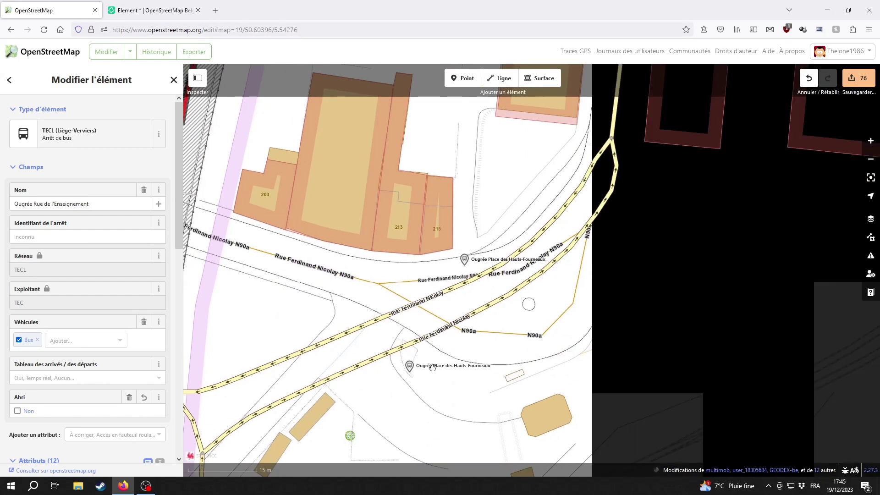
pyautogui.click(409, 366)
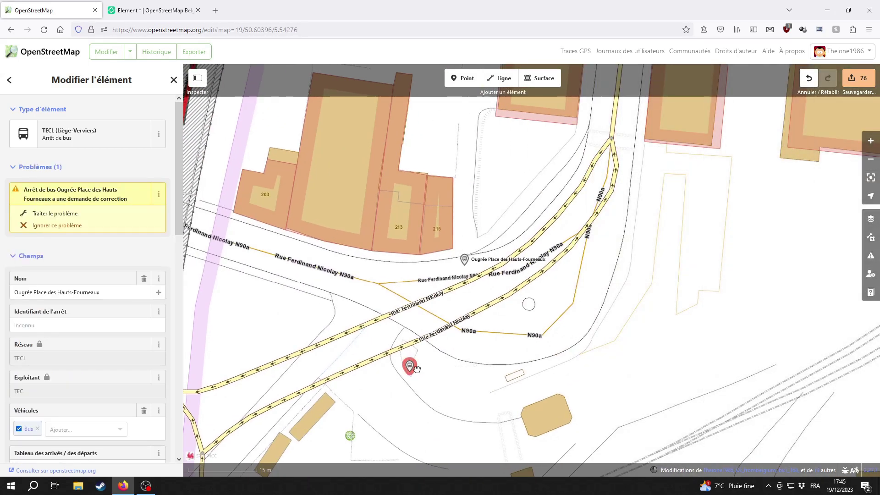
pyautogui.scroll(-3, 111, 413)
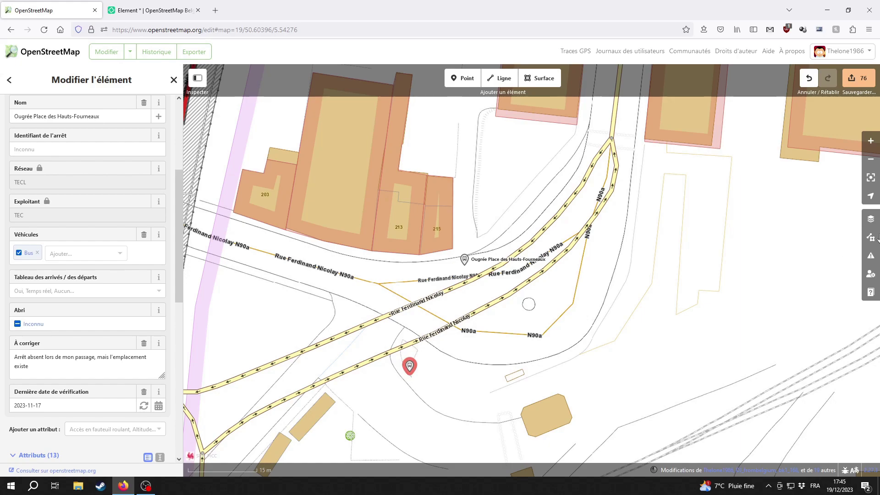
pyautogui.click(432, 393)
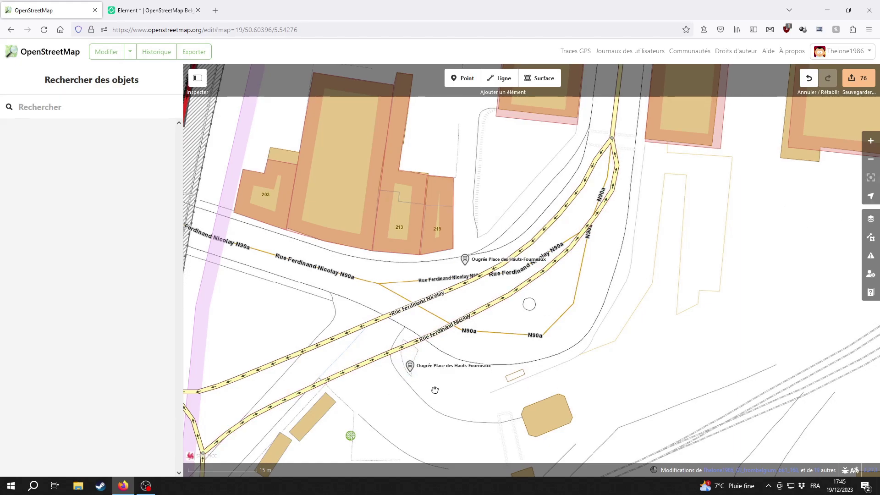
pyautogui.moveTo(370, 386); pyautogui.dragTo(536, 396)
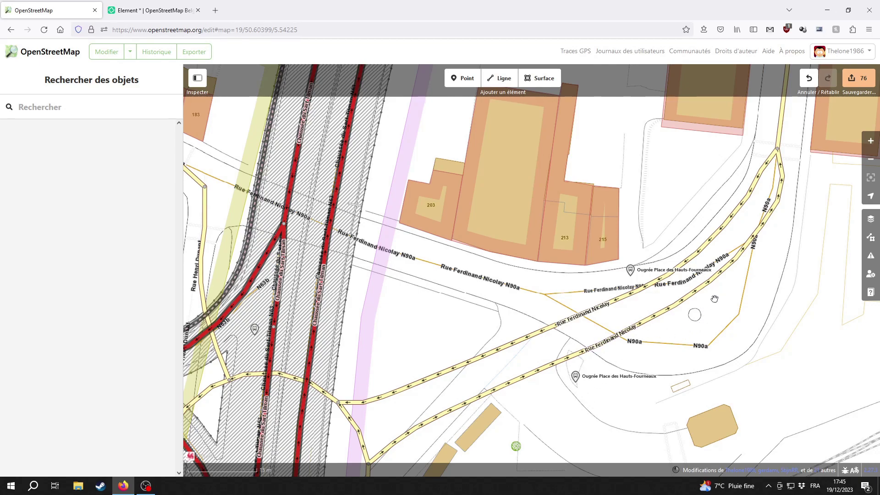
pyautogui.moveTo(712, 307); pyautogui.dragTo(531, 401)
pyautogui.moveTo(596, 119); pyautogui.dragTo(506, 367)
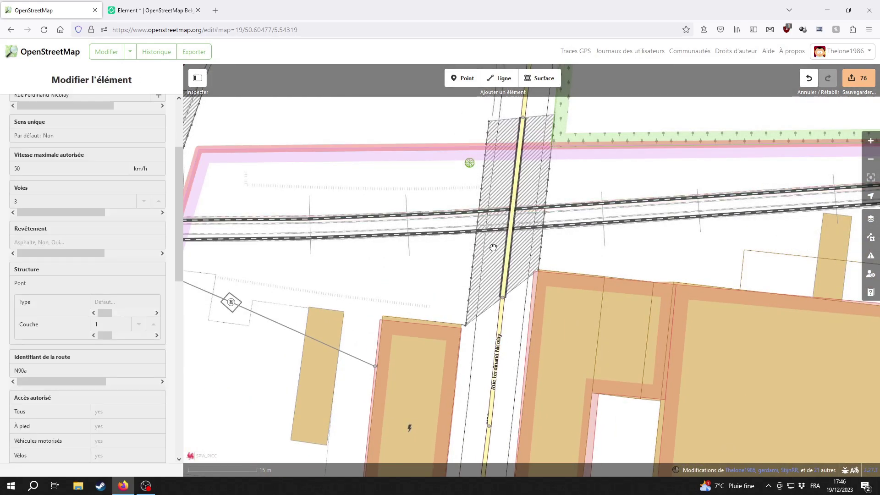
pyautogui.moveTo(430, 152); pyautogui.dragTo(455, 408)
pyautogui.moveTo(453, 275); pyautogui.dragTo(449, 325)
pyautogui.scroll(-2, 462, 402)
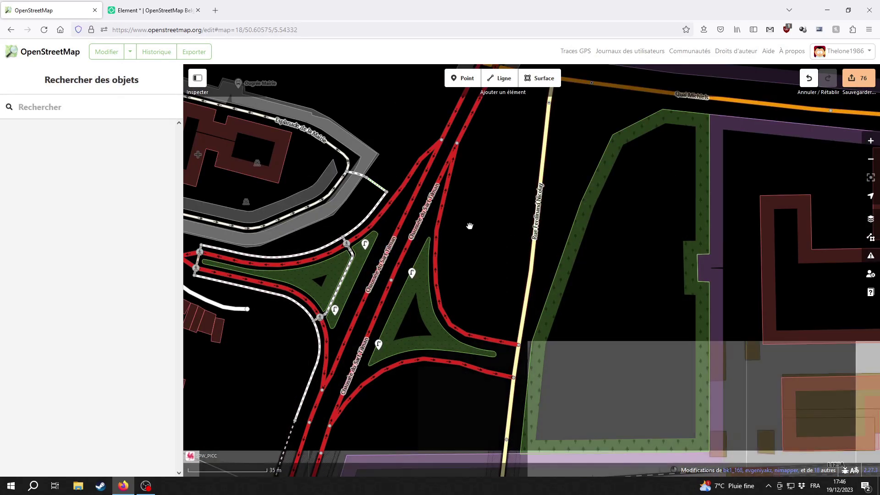
pyautogui.moveTo(469, 226); pyautogui.dragTo(513, 338)
pyautogui.click(408, 291)
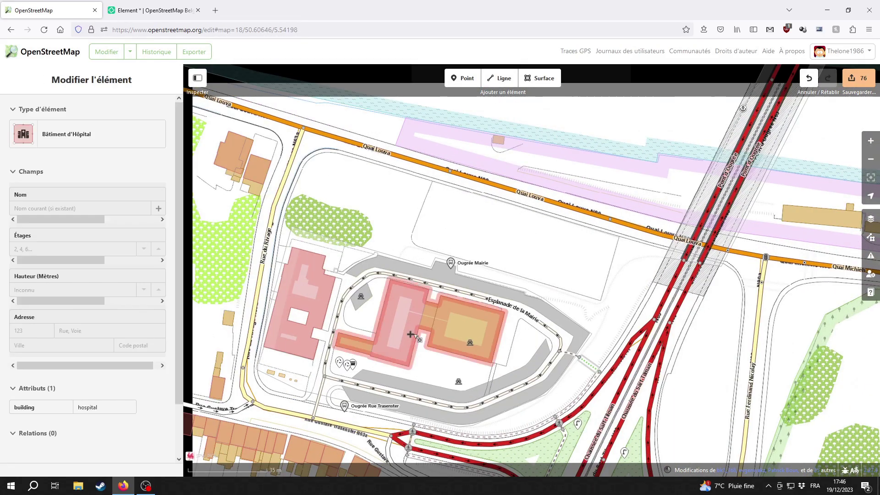
pyautogui.scroll(4, 379, 403)
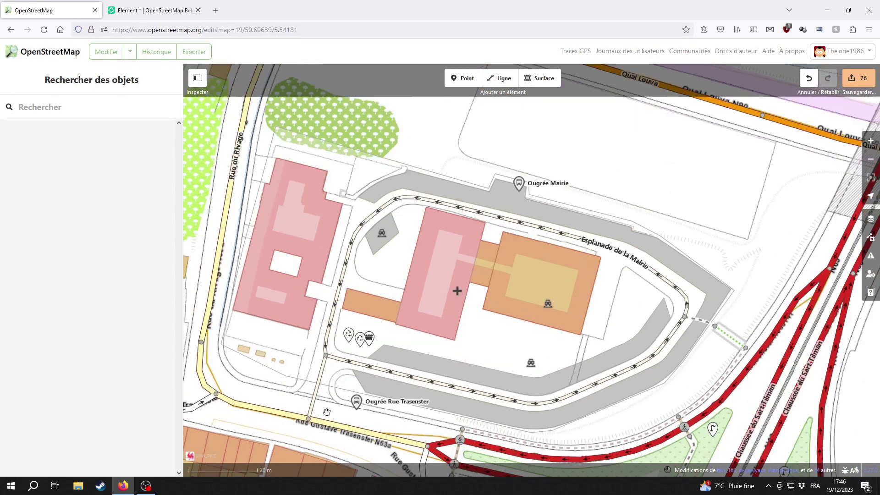
pyautogui.scroll(2, 345, 411)
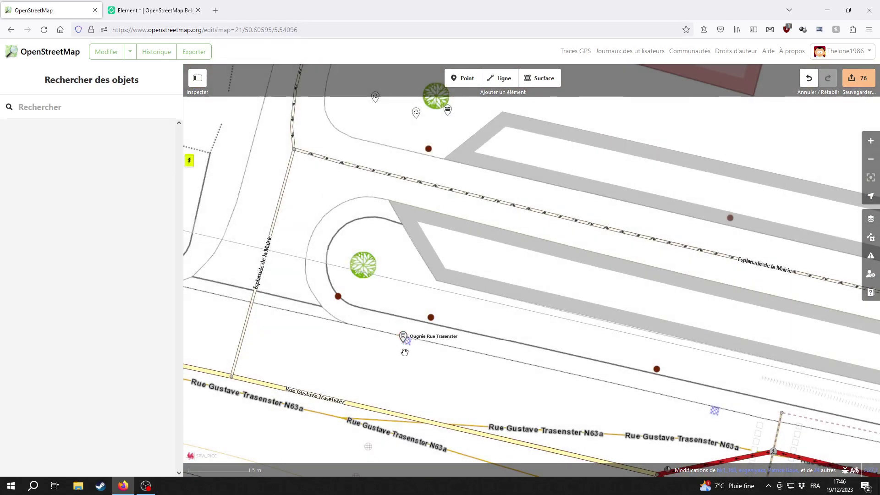
pyautogui.click(403, 337)
pyautogui.moveTo(403, 337); pyautogui.dragTo(386, 318)
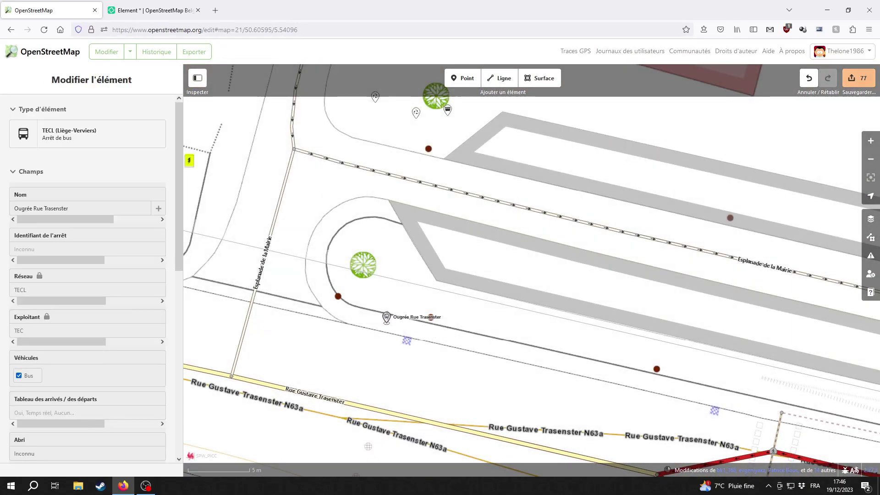
pyautogui.click(64, 412)
pyautogui.click(65, 412)
pyautogui.click(413, 397)
pyautogui.scroll(-2, 416, 398)
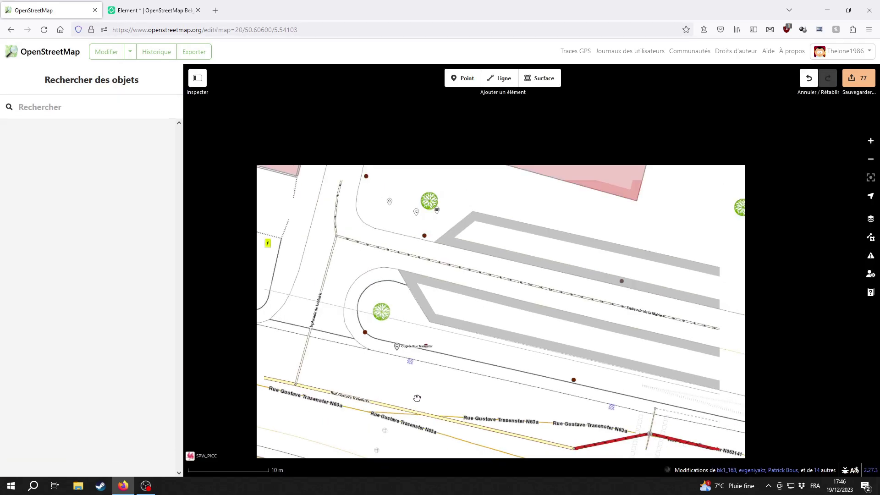
pyautogui.scroll(-2, 417, 396)
pyautogui.click(414, 377)
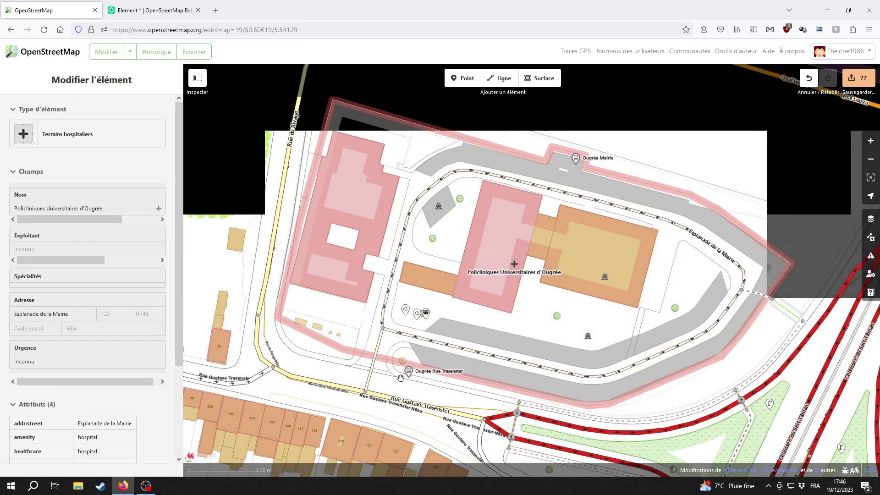
pyautogui.click(412, 376)
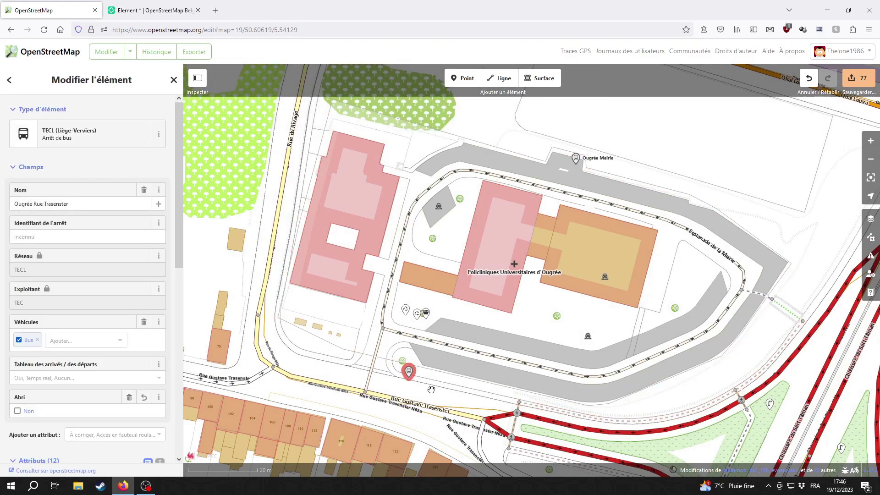
pyautogui.click(386, 364)
pyautogui.click(387, 363)
pyautogui.click(409, 372)
pyautogui.click(455, 397)
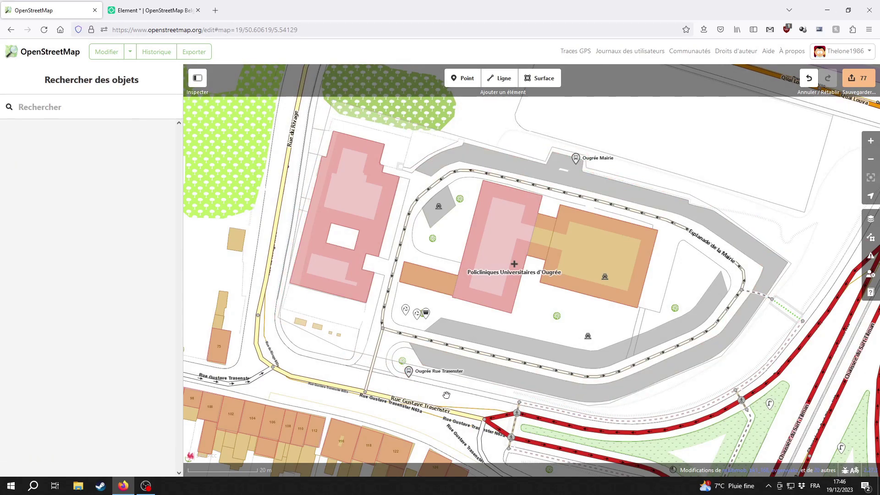
pyautogui.moveTo(455, 397); pyautogui.dragTo(388, 293)
# Pan to the N63 interchange, dismissing stray grass, footway and bridge selections.
pyautogui.click(631, 301)
pyautogui.press('Escape')
pyautogui.moveTo(713, 256); pyautogui.dragTo(500, 318)
pyautogui.click(485, 316)
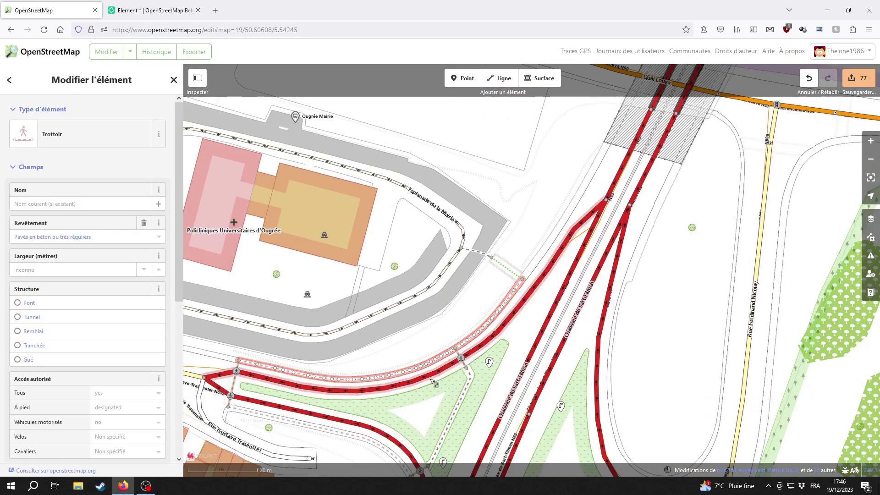
pyautogui.press('Escape')
pyautogui.scroll(-2, 423, 403)
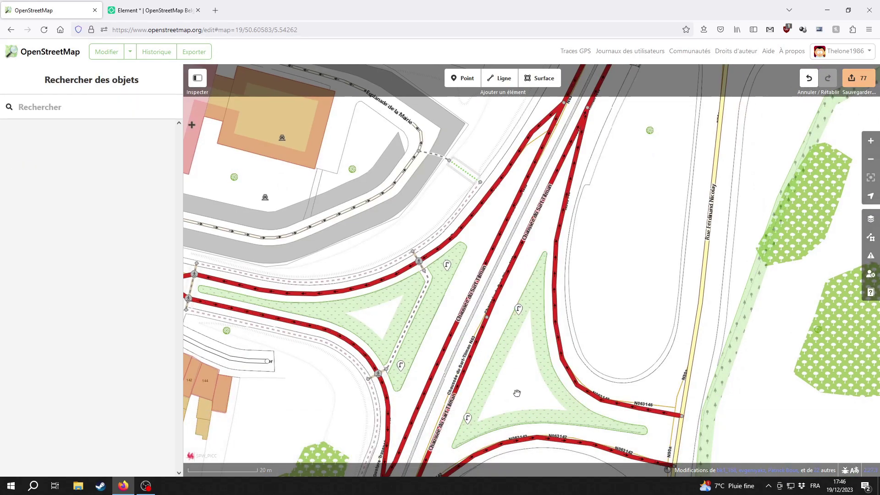
pyautogui.scroll(-2, 522, 396)
pyautogui.scroll(-2, 522, 396)
pyautogui.click(520, 378)
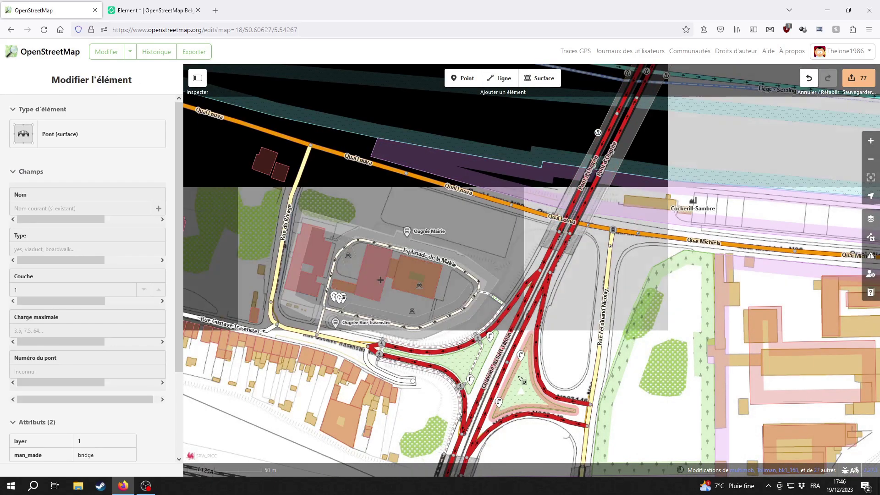
pyautogui.press('Escape')
# Pan south along the N63 to the Rue de la Cokerie roundabout.
pyautogui.moveTo(512, 446); pyautogui.dragTo(663, 144)
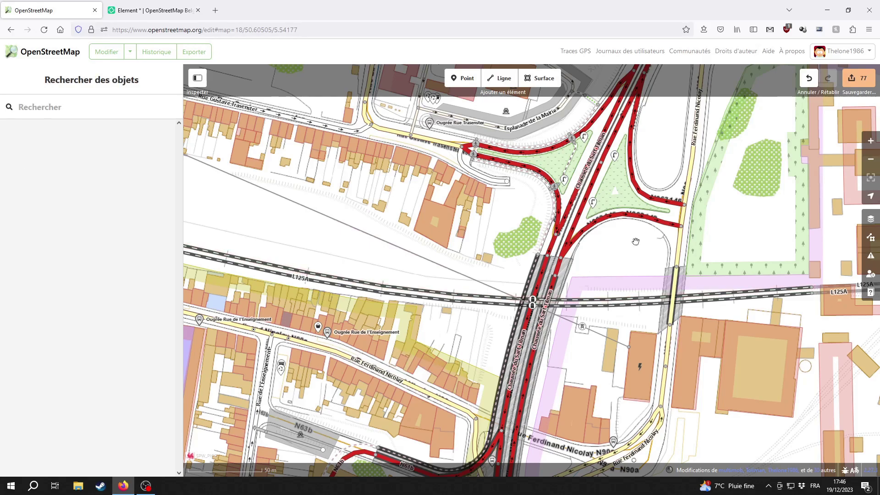
pyautogui.press('Down')
pyautogui.press('Down')
pyautogui.press('Down')
pyautogui.press('Down')
pyautogui.press('Down')
pyautogui.press('Down')
pyautogui.press('Left')
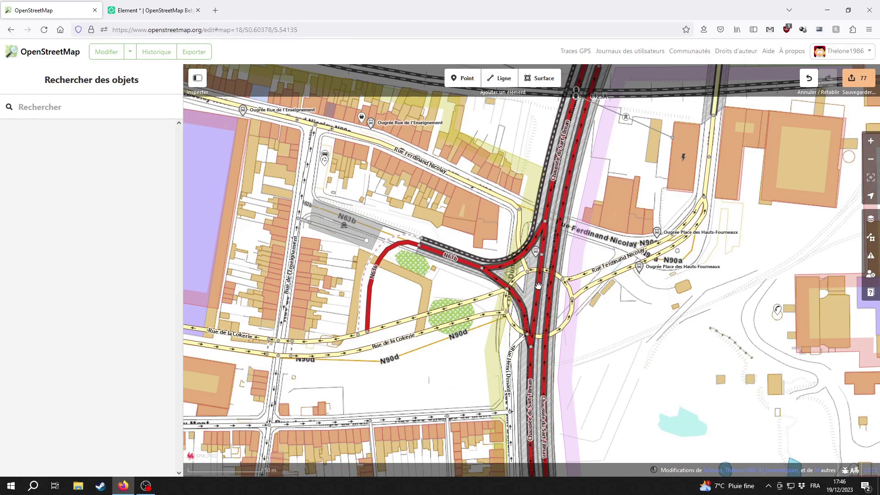
pyautogui.press('Down')
pyautogui.press('Down')
pyautogui.press('Down')
pyautogui.press('Down')
pyautogui.press('Left')
pyautogui.press('Left')
pyautogui.press('Left')
pyautogui.press('Left')
pyautogui.press('Left')
pyautogui.press('Left')
pyautogui.press('Left')
pyautogui.press('Left')
pyautogui.press('Left')
pyautogui.press('Left')
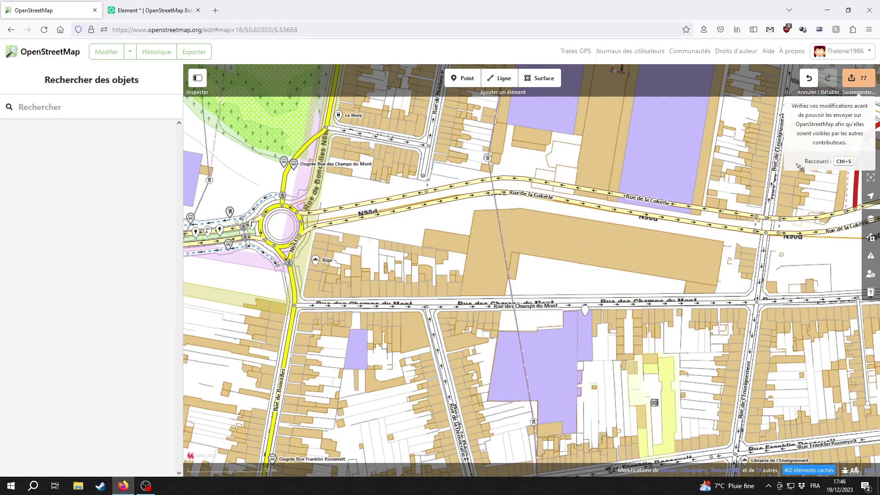
pyautogui.moveTo(292, 280); pyautogui.dragTo(444, 316)
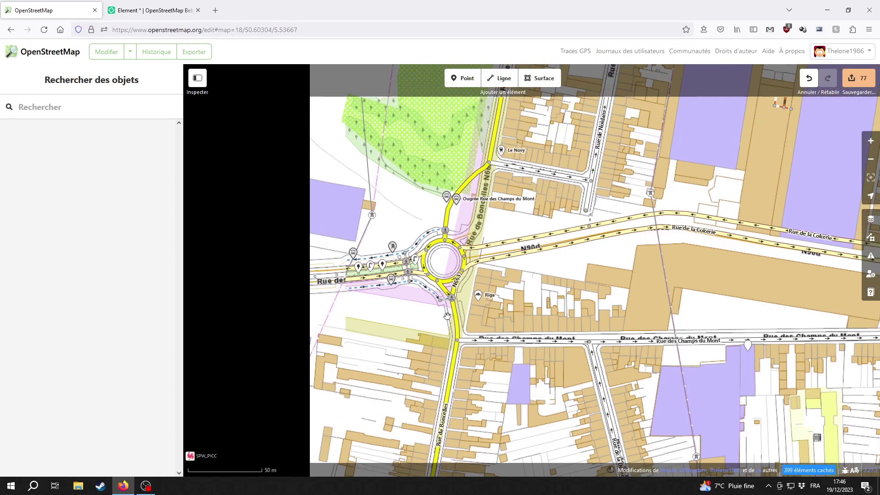
pyautogui.click(439, 278)
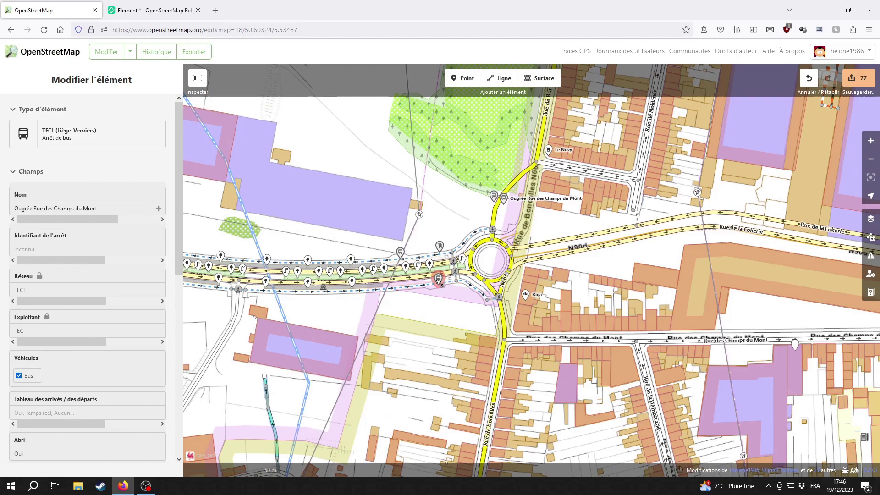
pyautogui.click(439, 279)
pyautogui.click(442, 308)
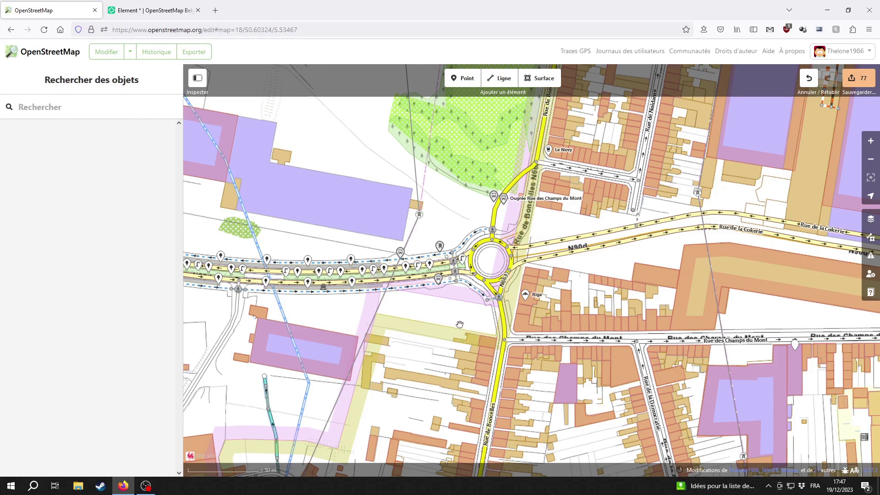
pyautogui.scroll(2, 439, 343)
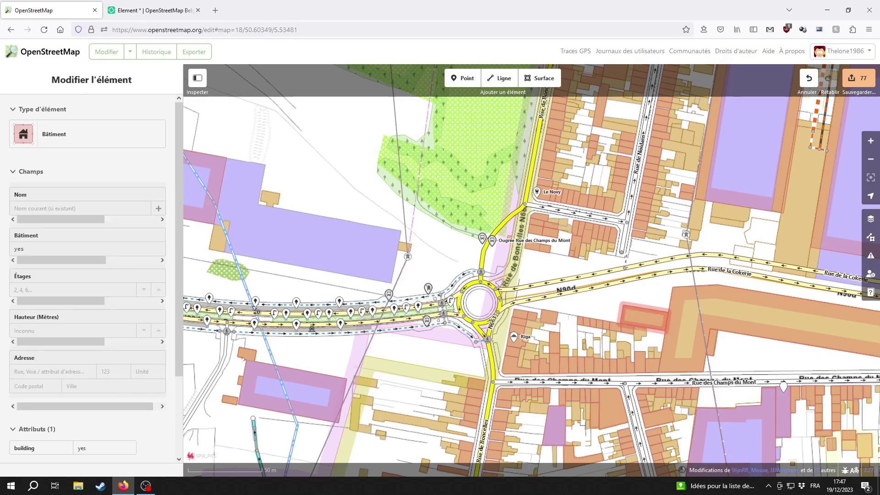
pyautogui.moveTo(627, 313); pyautogui.dragTo(254, 309)
pyautogui.moveTo(742, 338); pyautogui.dragTo(690, 209)
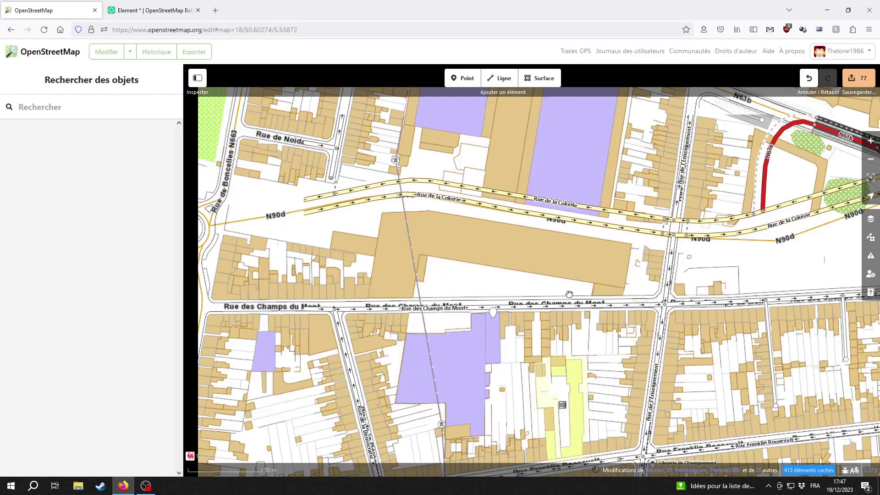
pyautogui.moveTo(270, 215); pyautogui.dragTo(485, 302)
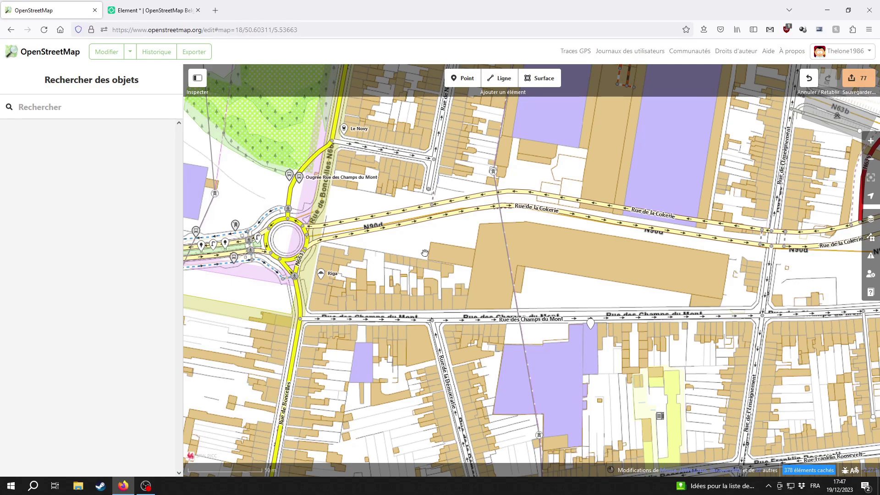
pyautogui.click(390, 228)
pyautogui.press('Escape')
pyautogui.scroll(2, 389, 229)
pyautogui.moveTo(436, 220); pyautogui.dragTo(516, 259)
pyautogui.scroll(2, 516, 259)
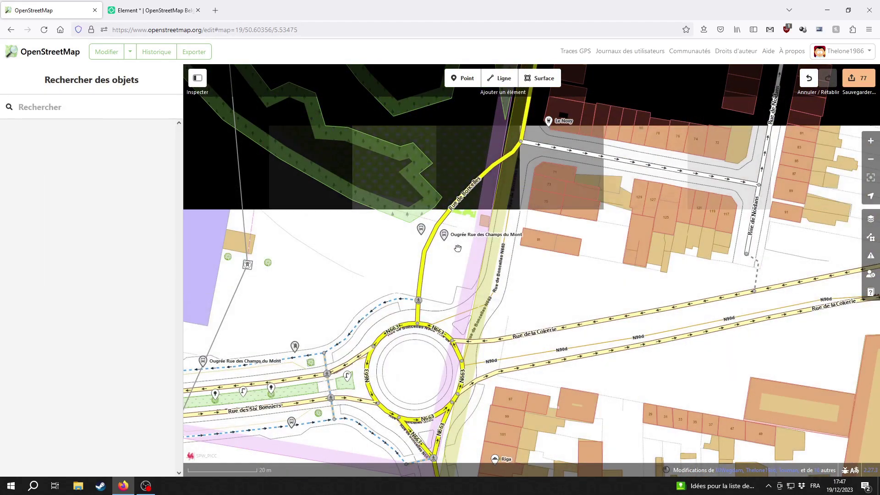
pyautogui.click(421, 229)
pyautogui.press('Escape')
pyautogui.click(506, 274)
pyautogui.press('Escape')
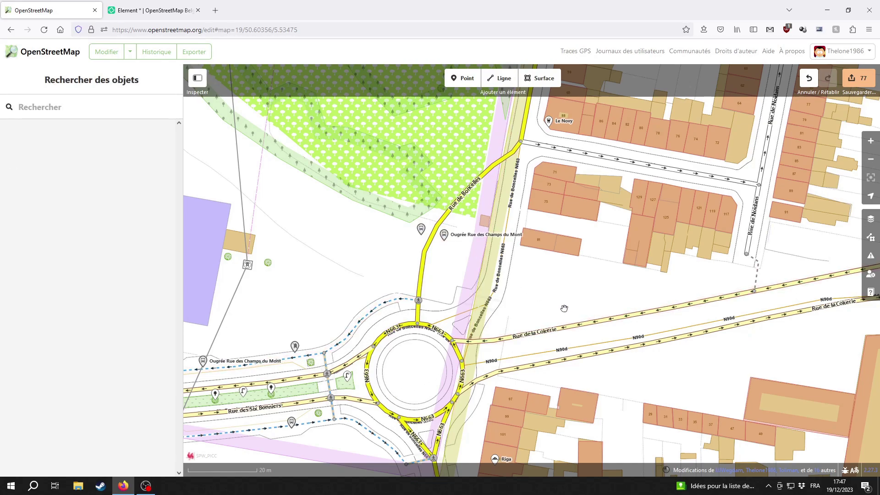
# Reuse the earlier bus shelters comment, changing Ougrée to Seraing and appending 'de la ligne 27'.
pyautogui.click(858, 78)
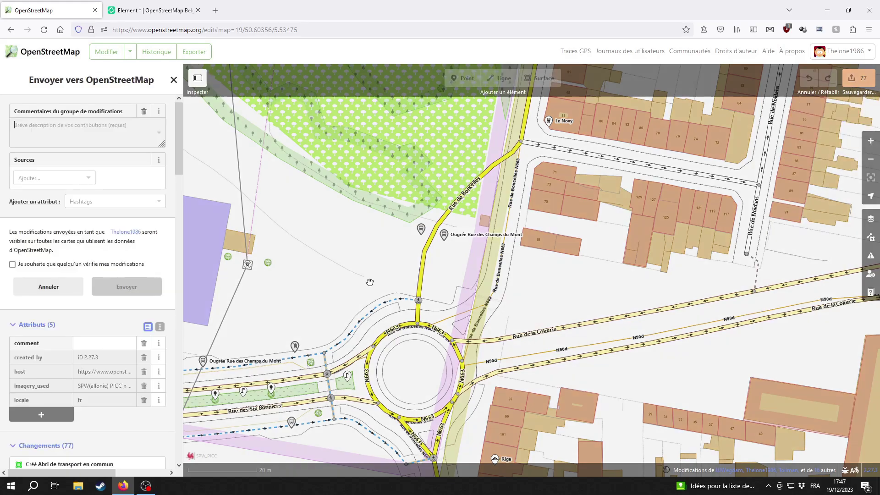
pyautogui.click(94, 144)
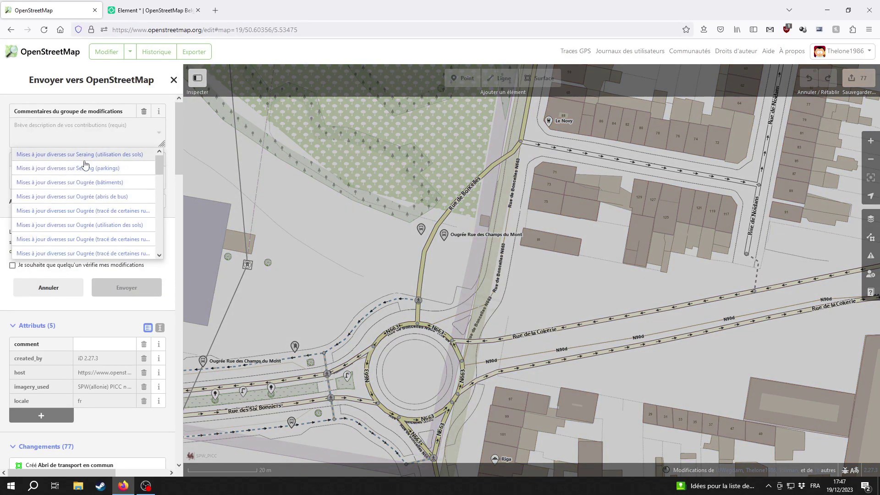
pyautogui.click(86, 202)
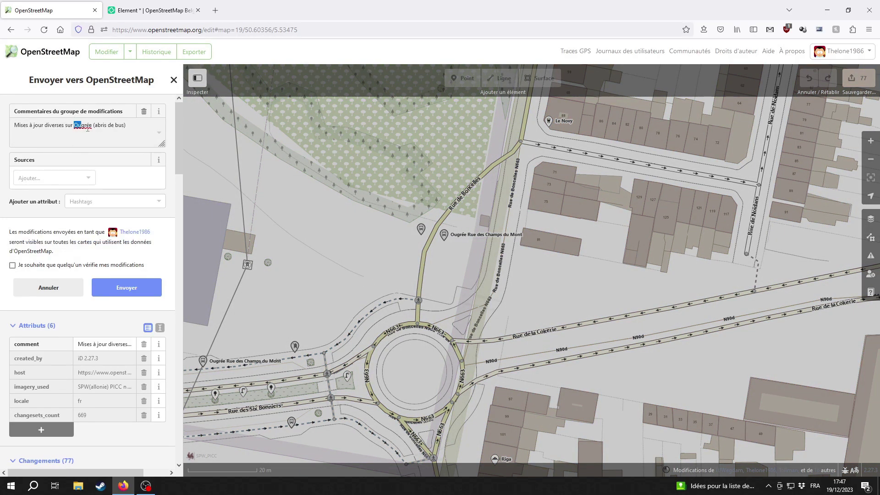
pyautogui.write('Seraijg')
pyautogui.press('BackSpace')
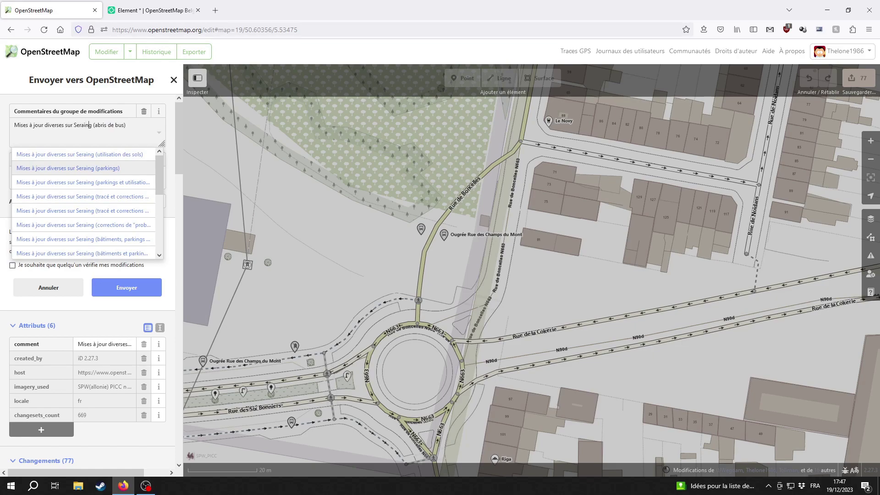
pyautogui.click(3, 201)
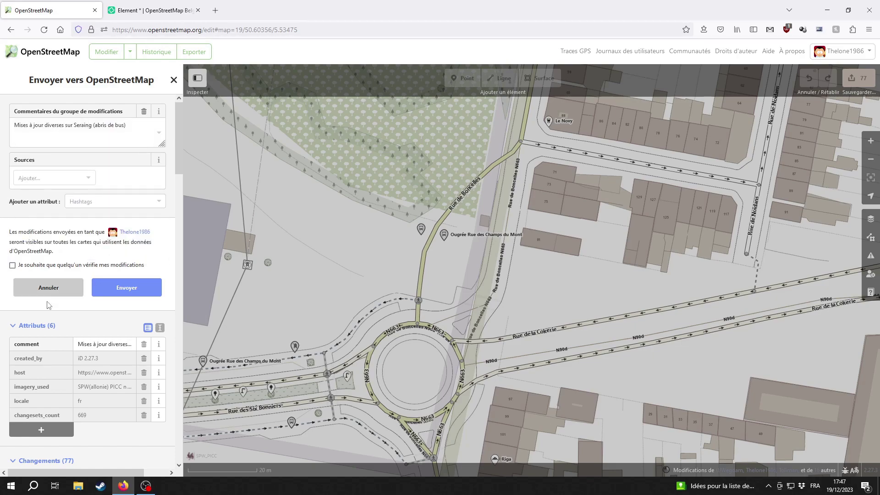
pyautogui.click(126, 125)
pyautogui.write('d')
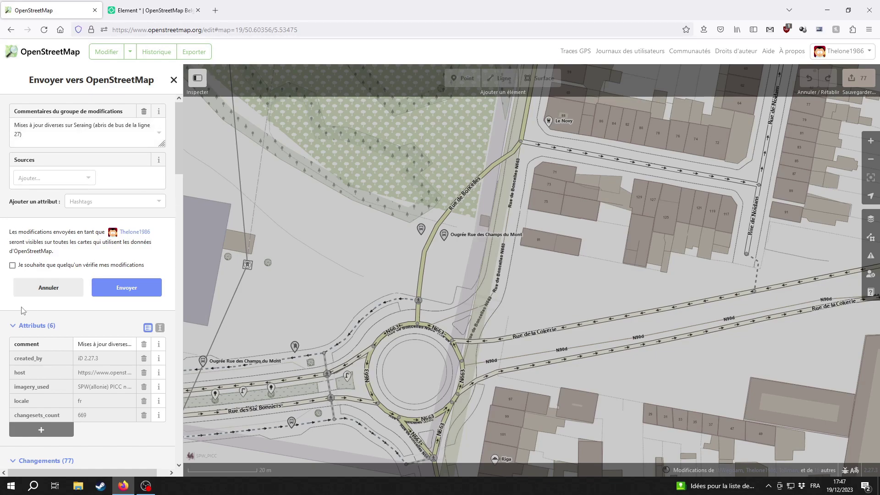
# Add Connaissances locales as the changeset source.
pyautogui.click(46, 179)
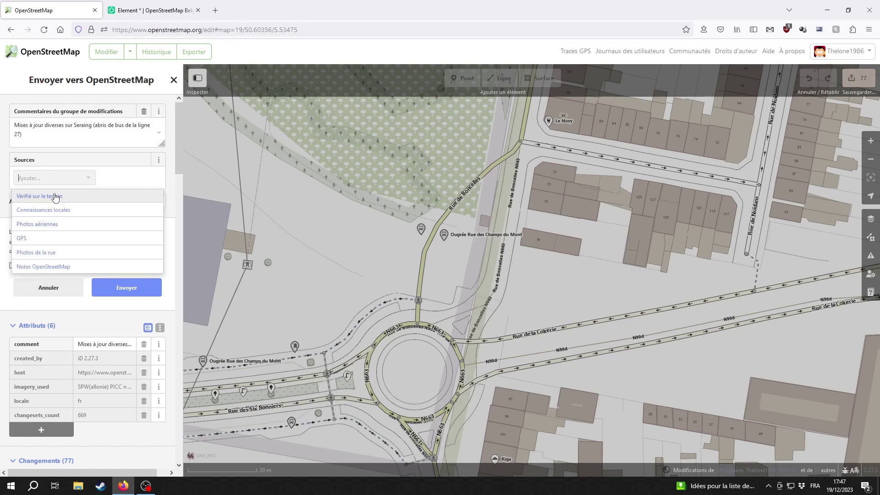
pyautogui.click(56, 210)
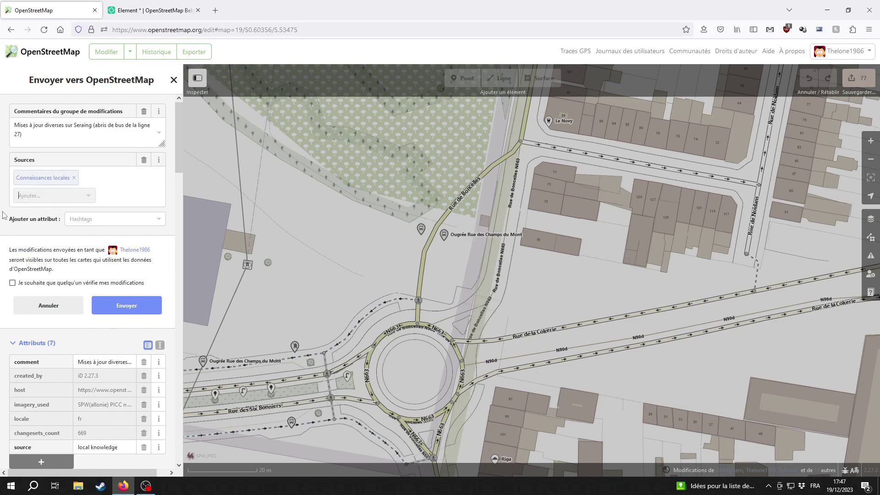
pyautogui.click(85, 194)
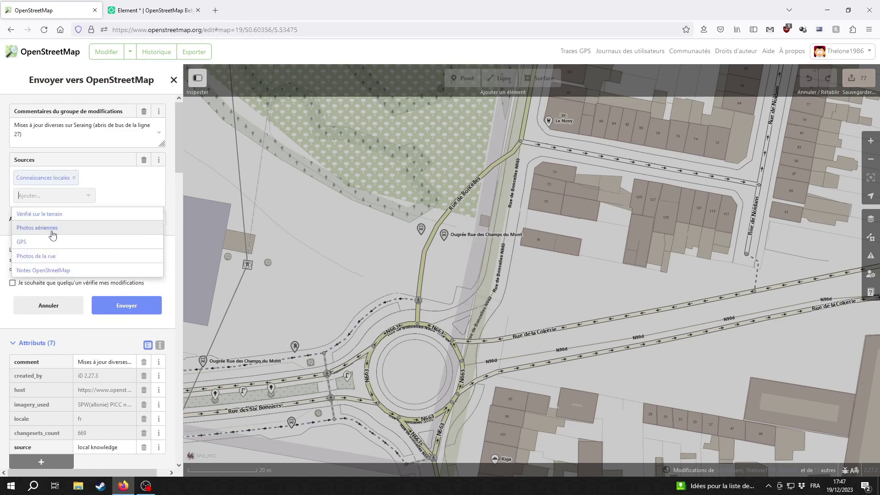
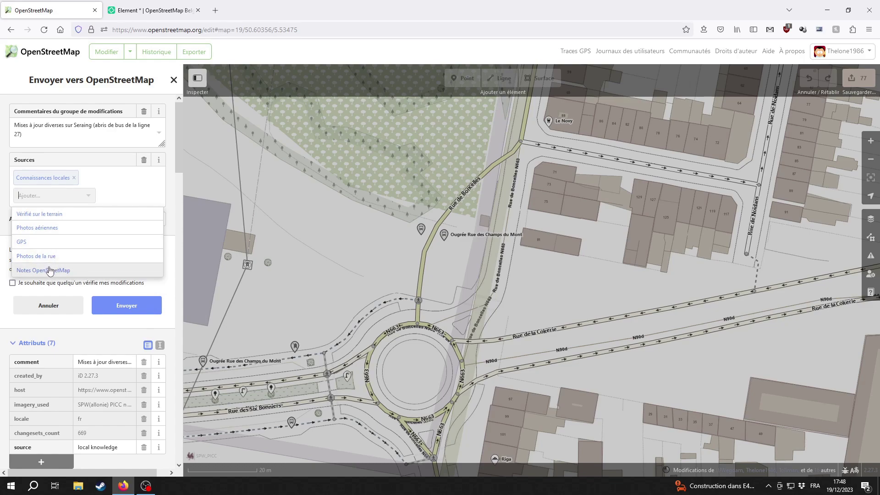
# Take a last look south of the roundabout, then upload the 77 changes.
pyautogui.click(341, 246)
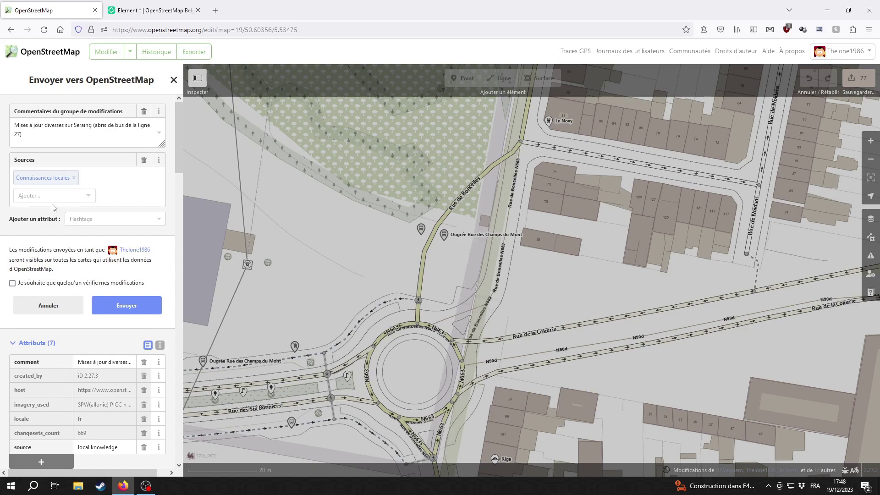
pyautogui.click(68, 192)
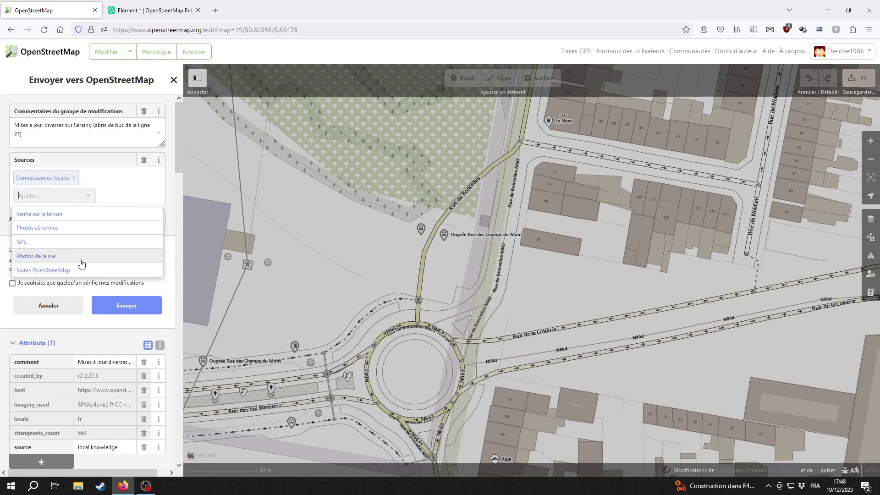
pyautogui.moveTo(374, 260); pyautogui.dragTo(421, 144)
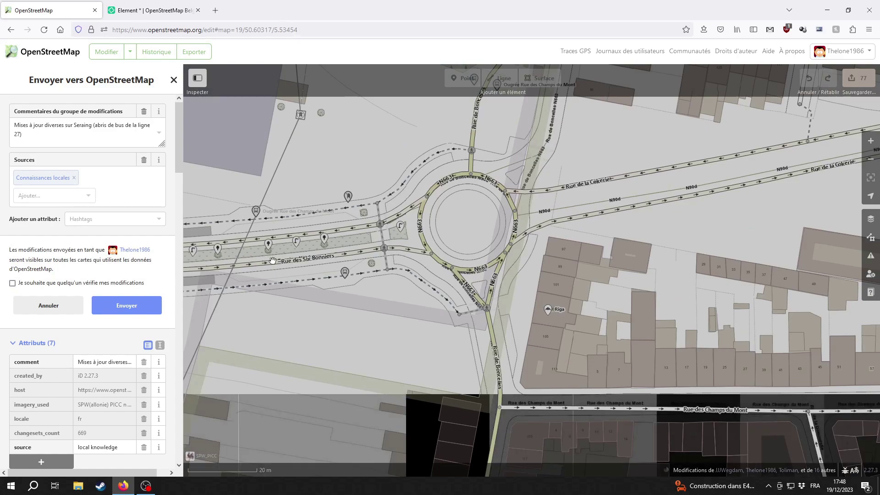
pyautogui.moveTo(414, 388); pyautogui.dragTo(336, 332)
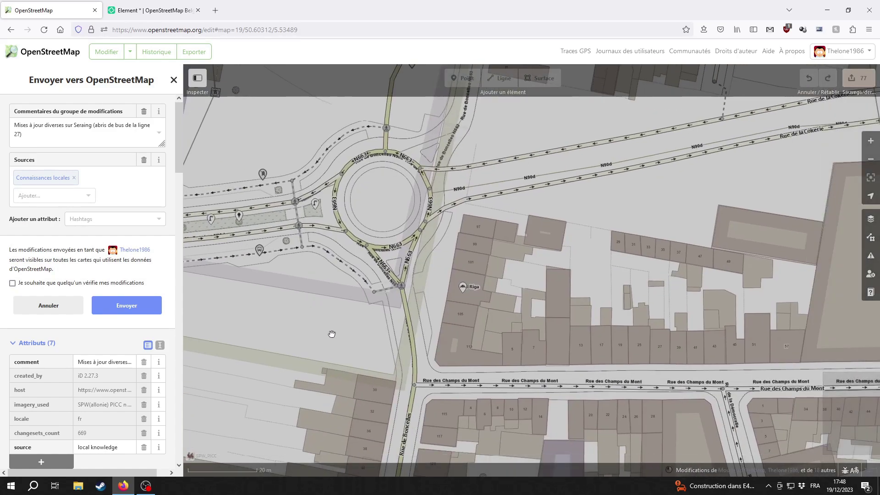
pyautogui.scroll(-10, 66, 392)
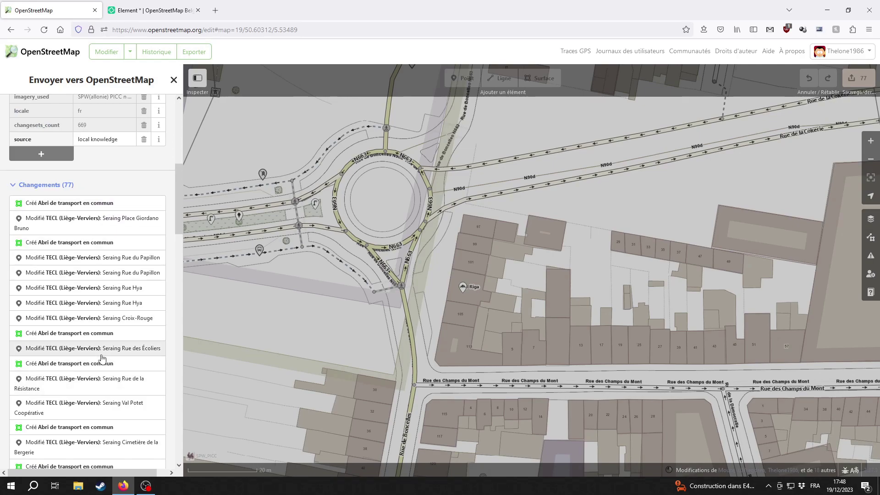
pyautogui.scroll(-1, 90, 326)
pyautogui.scroll(-15, 90, 326)
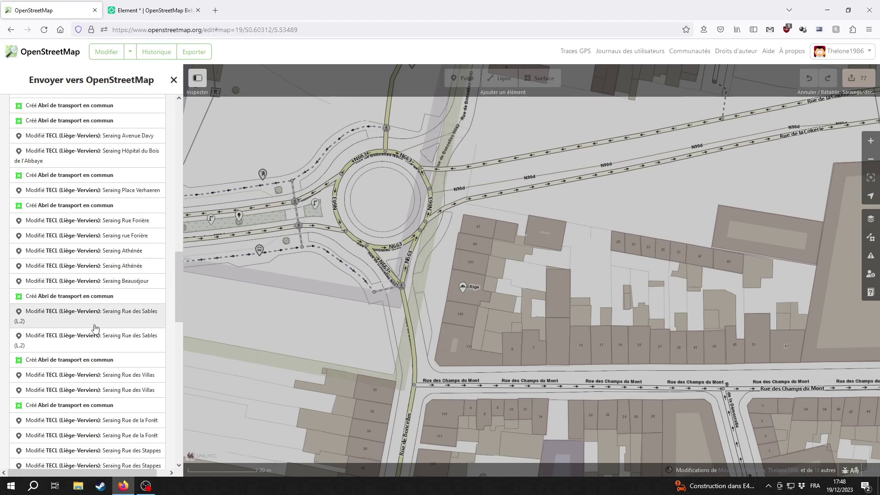
pyautogui.scroll(-10, 95, 329)
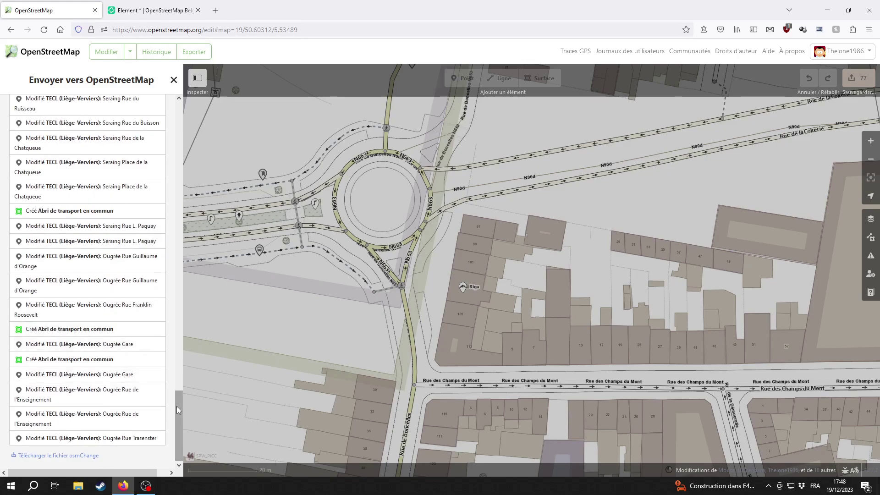
pyautogui.moveTo(177, 406); pyautogui.dragTo(178, 115)
pyautogui.click(134, 309)
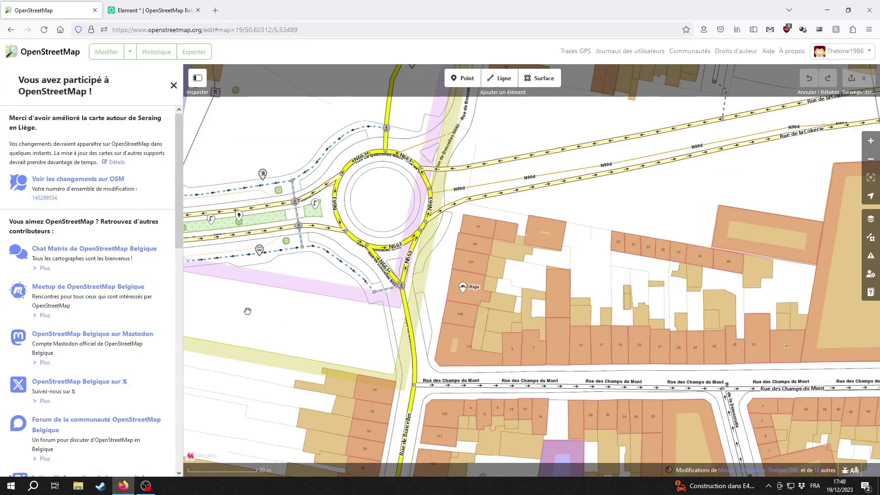
# Leave the iD editor for the standard OpenStreetMap map view.
pyautogui.moveTo(559, 319); pyautogui.dragTo(871, 316)
pyautogui.scroll(-3, 417, 275)
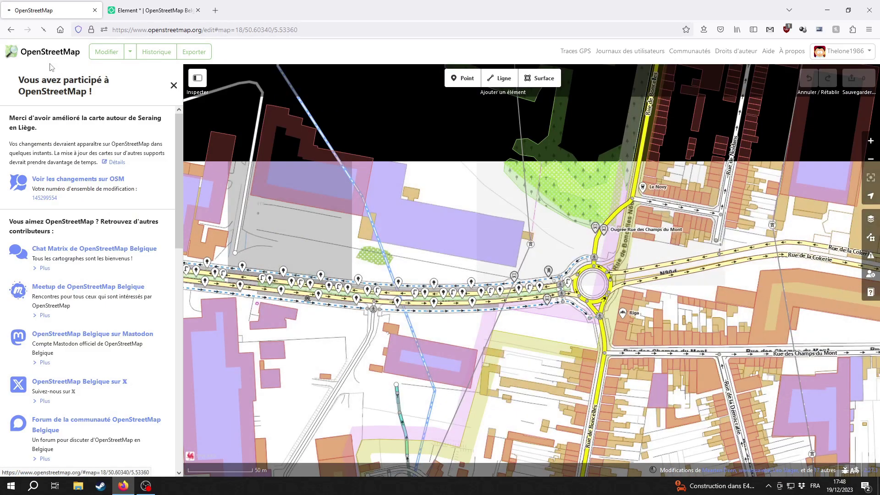
pyautogui.click(43, 51)
pyautogui.scroll(-2, 457, 318)
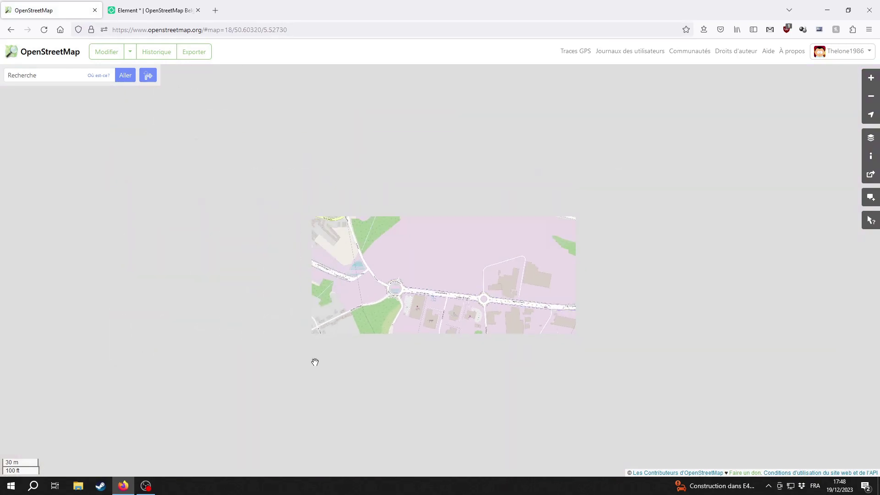
# Pan south-west and zoom to École des Biens Communaux below Rue Vandervelde.
pyautogui.moveTo(252, 277); pyautogui.dragTo(527, 162)
pyautogui.moveTo(522, 366); pyautogui.dragTo(527, 193)
pyautogui.moveTo(335, 385); pyautogui.dragTo(426, 271)
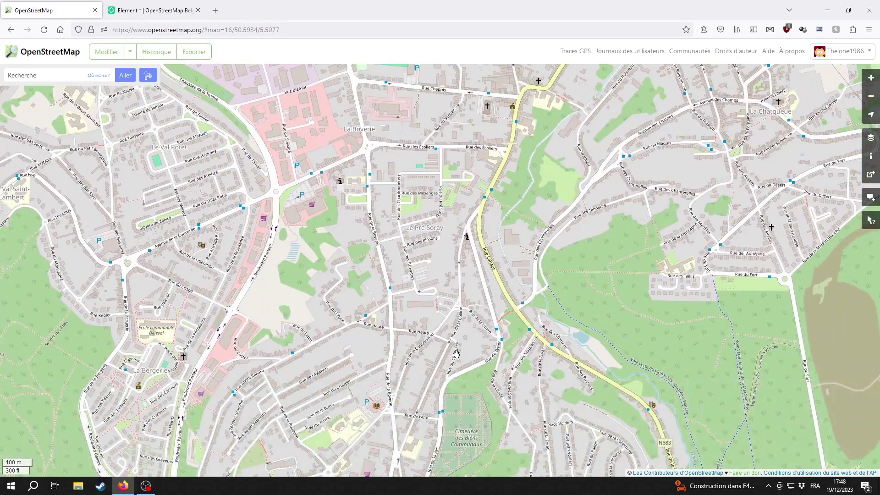
pyautogui.moveTo(427, 389); pyautogui.dragTo(427, 317)
pyautogui.scroll(2, 427, 317)
pyautogui.moveTo(426, 395); pyautogui.dragTo(376, 151)
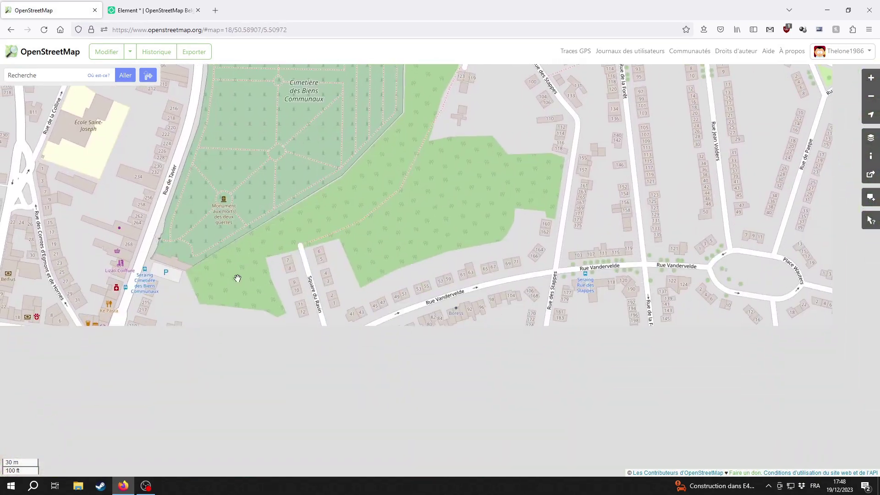
pyautogui.moveTo(527, 229); pyautogui.dragTo(619, 153)
pyautogui.scroll(1, 451, 198)
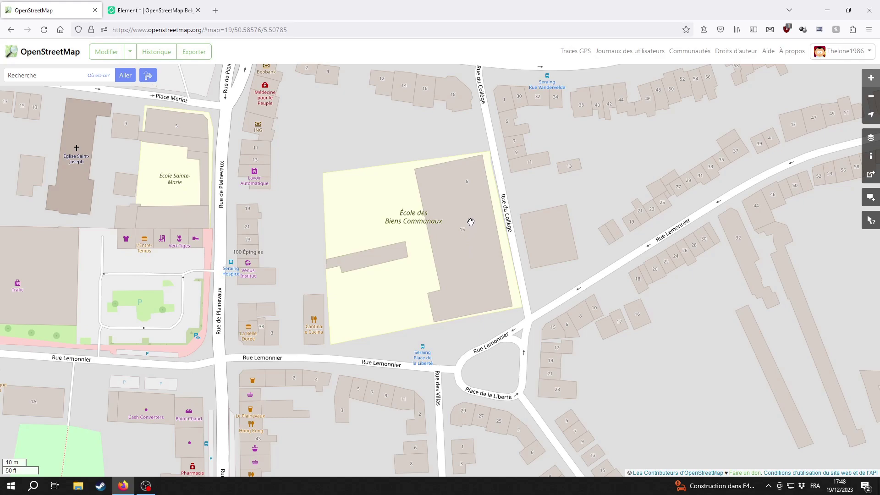
pyautogui.moveTo(470, 181); pyautogui.dragTo(464, 219)
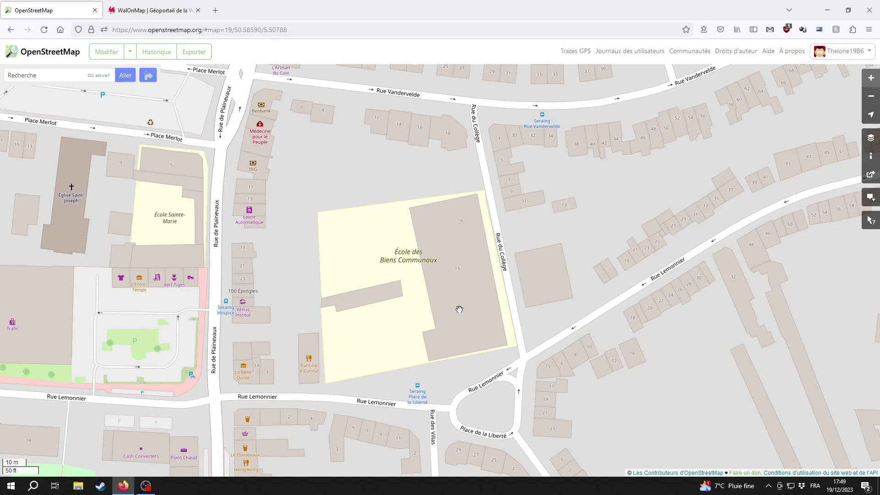
# In WalOnMap, centre the school on the aerial photo and browse the Société et activité data catalogue.
pyautogui.click(151, 10)
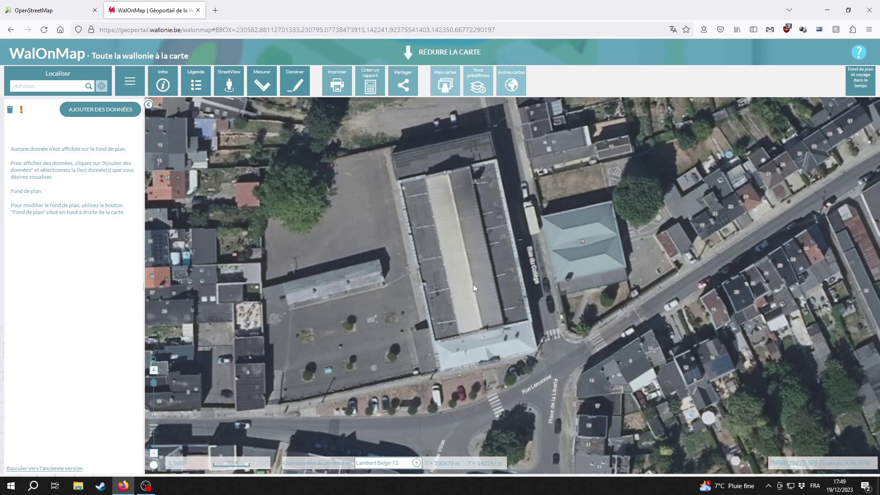
pyautogui.moveTo(473, 288); pyautogui.dragTo(462, 302)
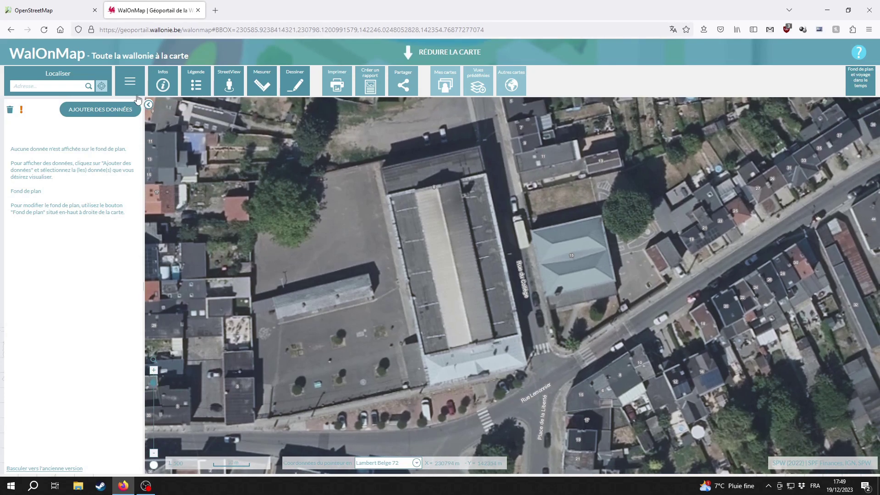
pyautogui.click(97, 113)
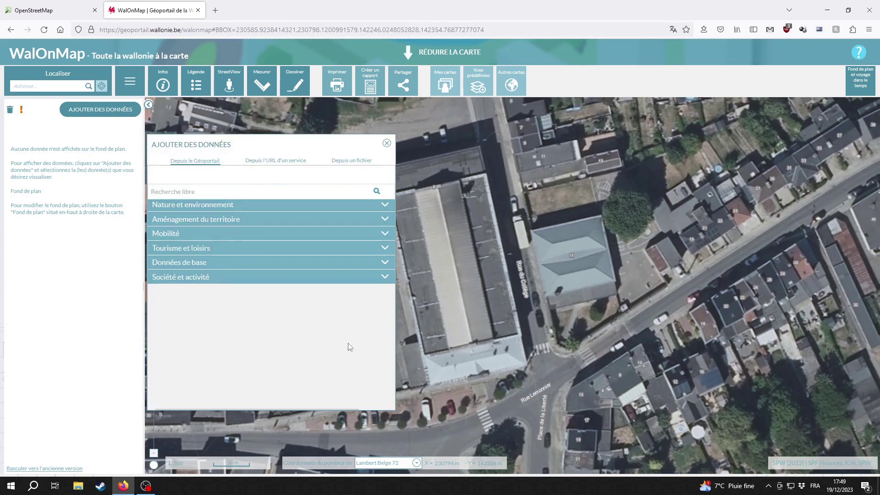
pyautogui.click(195, 277)
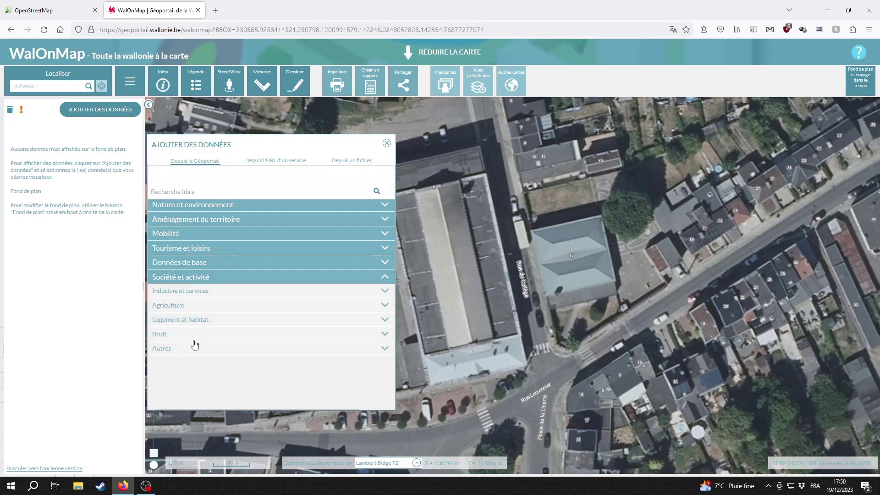
pyautogui.click(177, 306)
pyautogui.hotkey('ctrl', 'Tab')
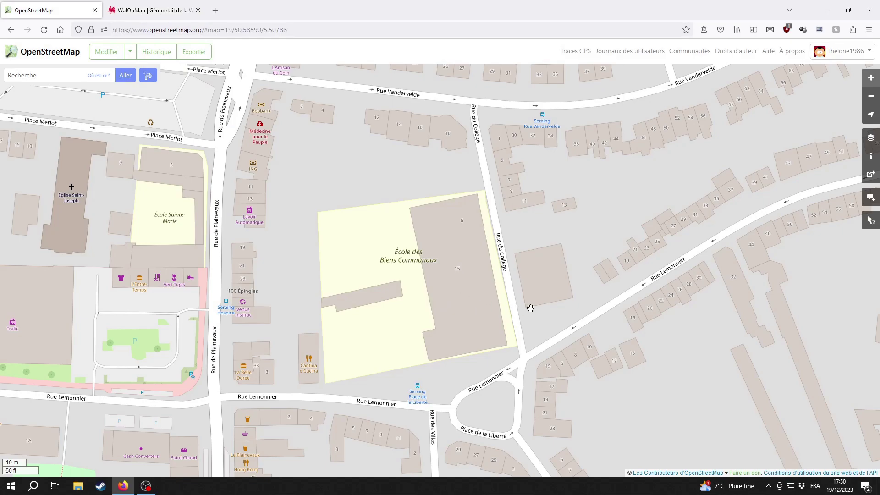
pyautogui.hotkey('ctrl', 'Tab')
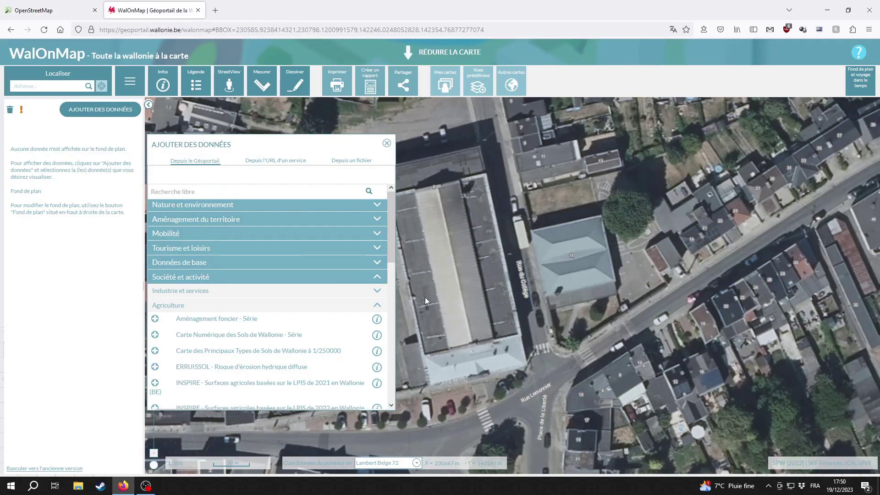
pyautogui.scroll(-3, 232, 359)
pyautogui.scroll(3, 230, 339)
pyautogui.click(189, 307)
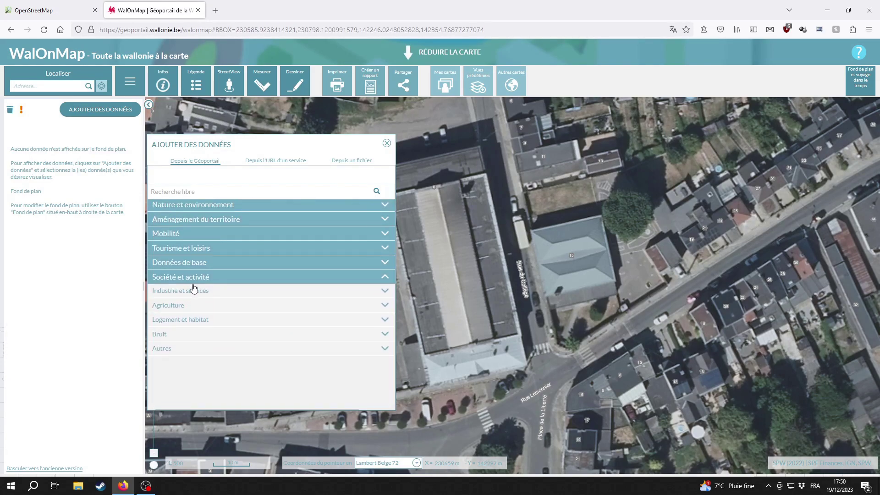
# Add the 'Plan parcellaire cadastral - situation courante' layer from Données de base.
pyautogui.click(196, 265)
pyautogui.click(195, 291)
pyautogui.scroll(-6, 248, 332)
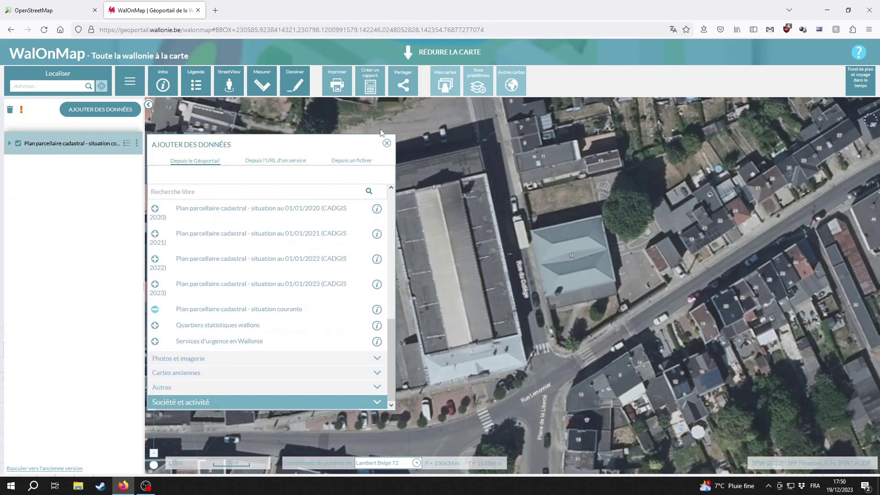
pyautogui.click(436, 298)
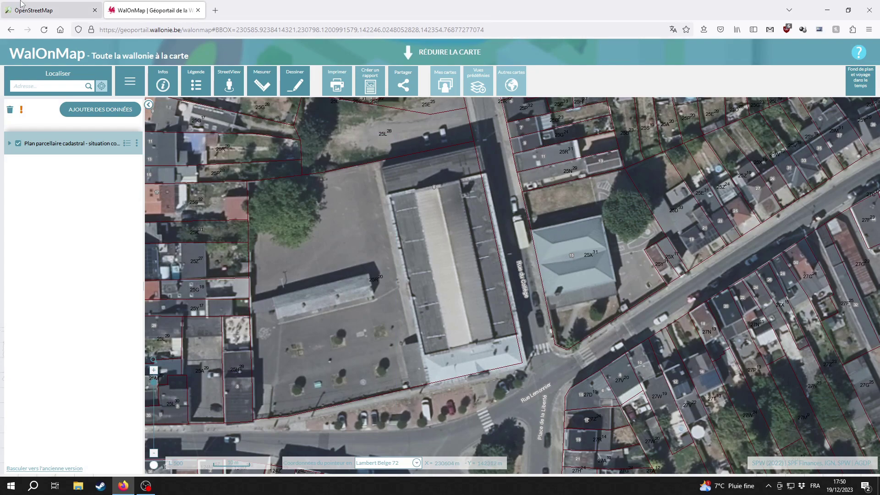
# Turn on Infos and look up the building across Rue du Collège and the main school building.
pyautogui.hotkey('ctrl', 'Tab')
pyautogui.hotkey('ctrl', 'Tab')
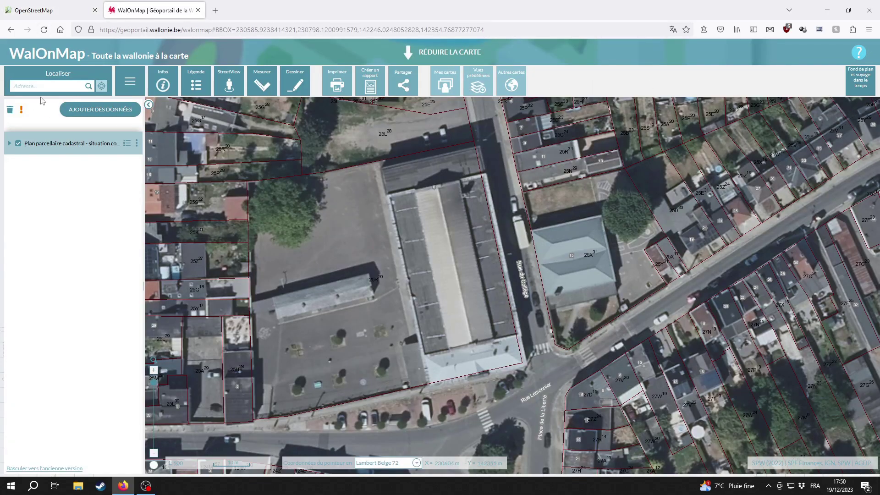
pyautogui.click(164, 84)
pyautogui.click(571, 257)
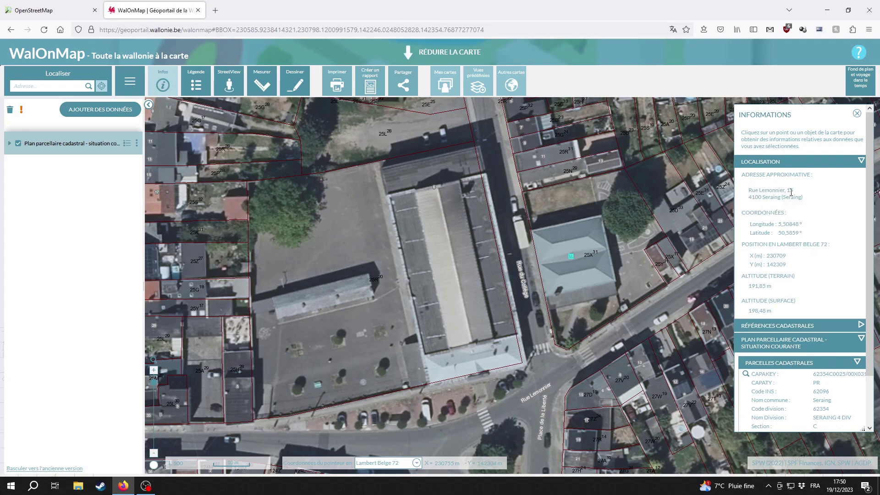
pyautogui.click(434, 187)
# Close the WalOnMap info panel and open the school area in the OpenStreetMap iD editor.
pyautogui.click(856, 113)
pyautogui.click(50, 10)
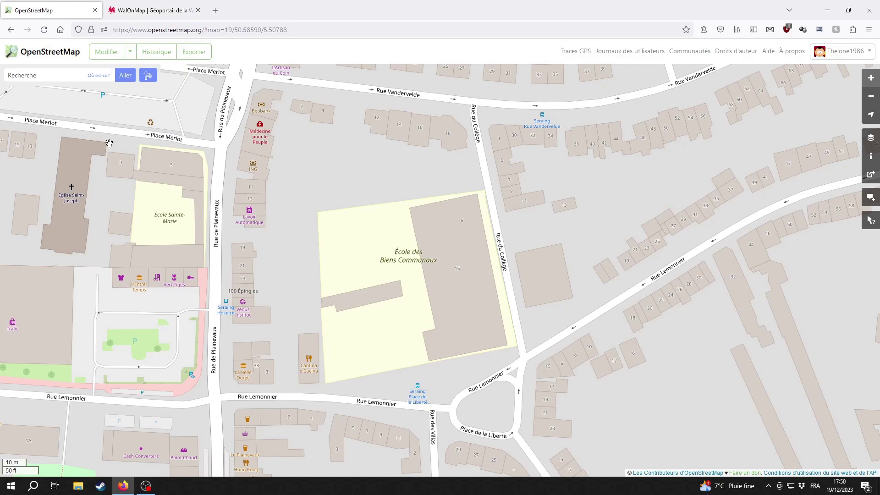
pyautogui.click(106, 52)
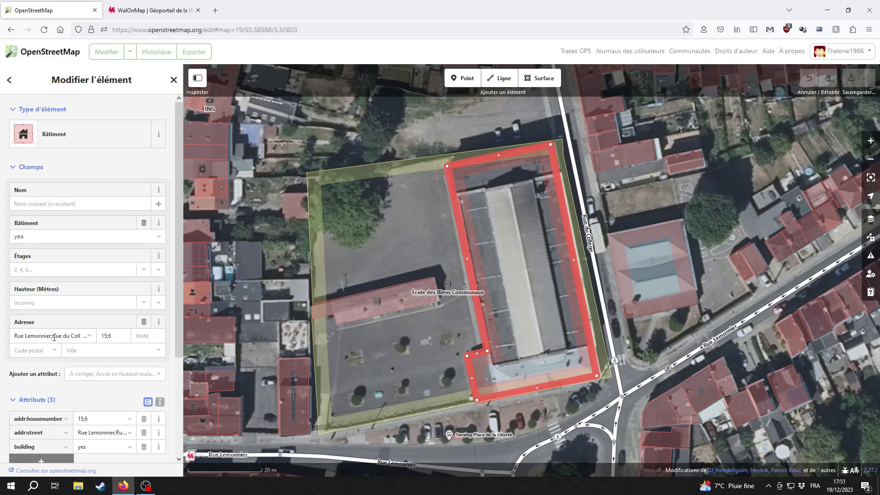
# Set the school building's address to Rue du Collège, number 6.
pyautogui.click(53, 336)
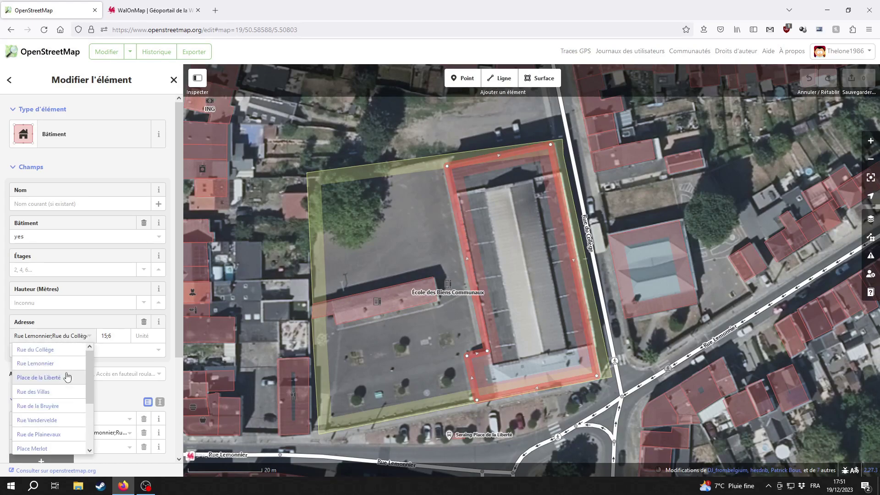
pyautogui.click(15, 336)
pyautogui.press('Delete')
pyautogui.press('Delete')
pyautogui.press('Delete')
pyautogui.press('Delete')
pyautogui.press('Delete')
pyautogui.press('Delete')
pyautogui.press('Delete')
pyautogui.press('Delete')
pyautogui.press('Delete')
pyautogui.press('Delete')
pyautogui.press('Delete')
pyautogui.press('Delete')
pyautogui.press('Delete')
pyautogui.press('Delete')
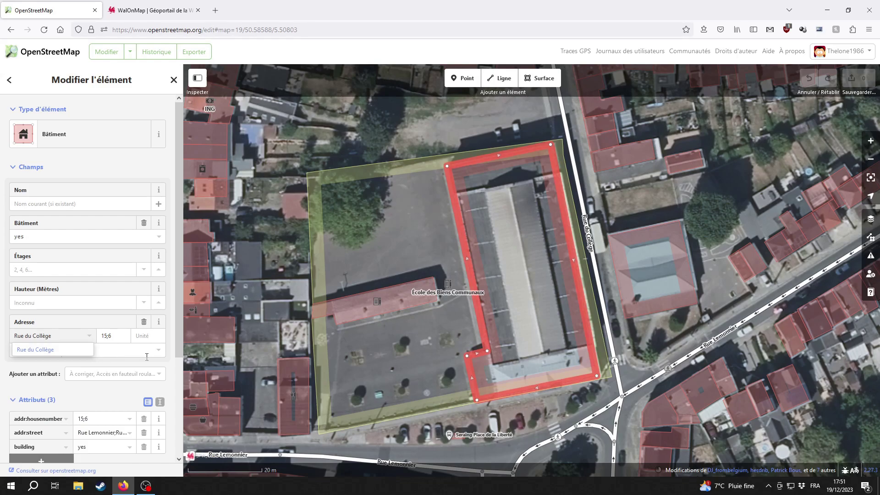
pyautogui.click(125, 336)
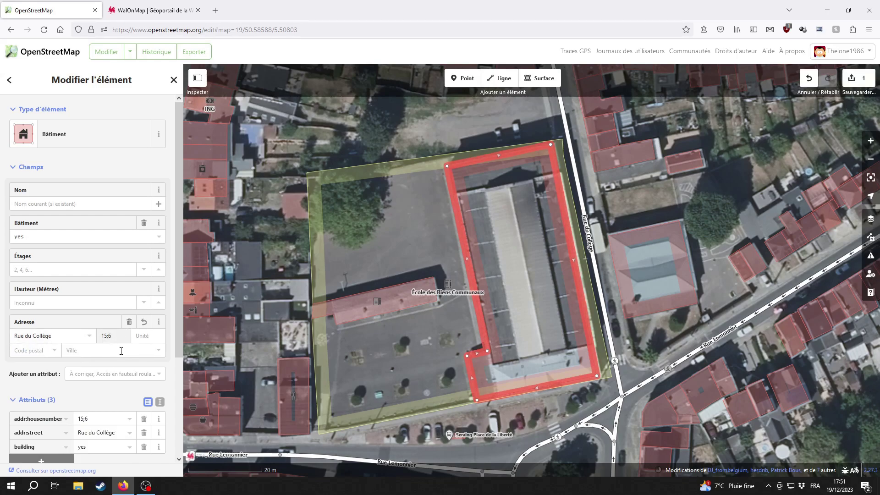
pyautogui.press('BackSpace')
pyautogui.press('BackSpace')
pyautogui.press('BackSpace')
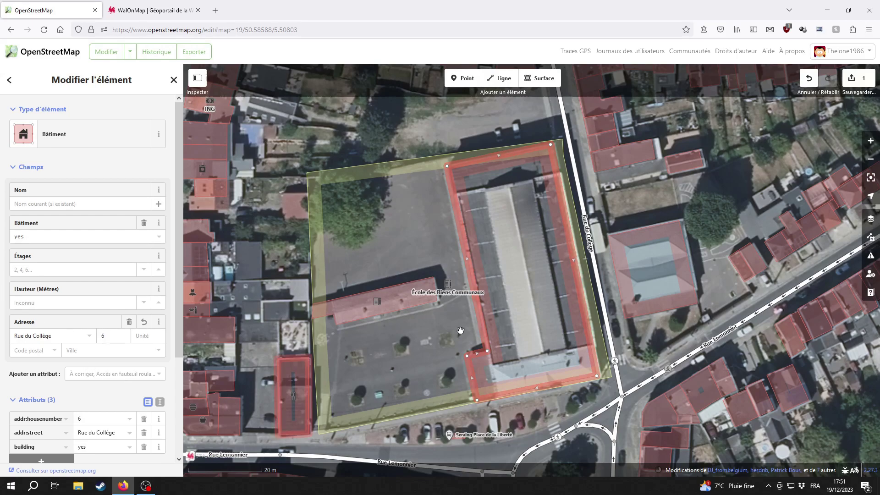
# Select the building east of Rue du Collège and set its street to Rue Lemonnier.
pyautogui.click(626, 294)
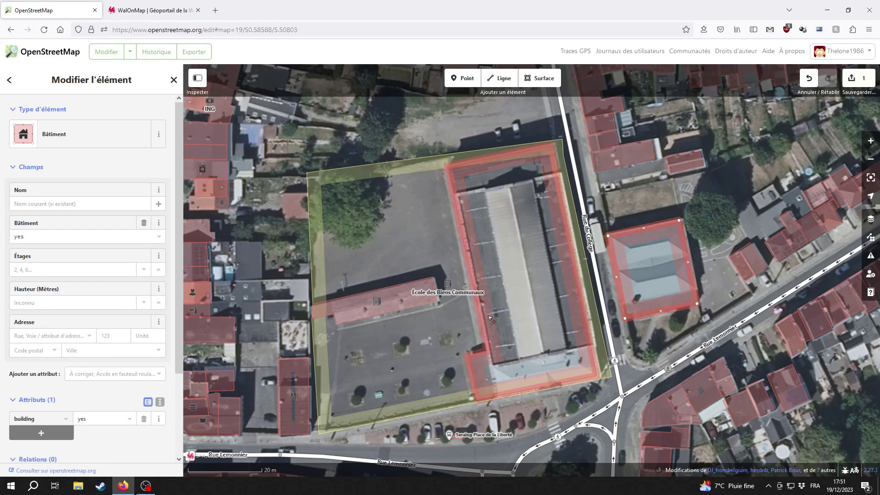
pyautogui.click(90, 332)
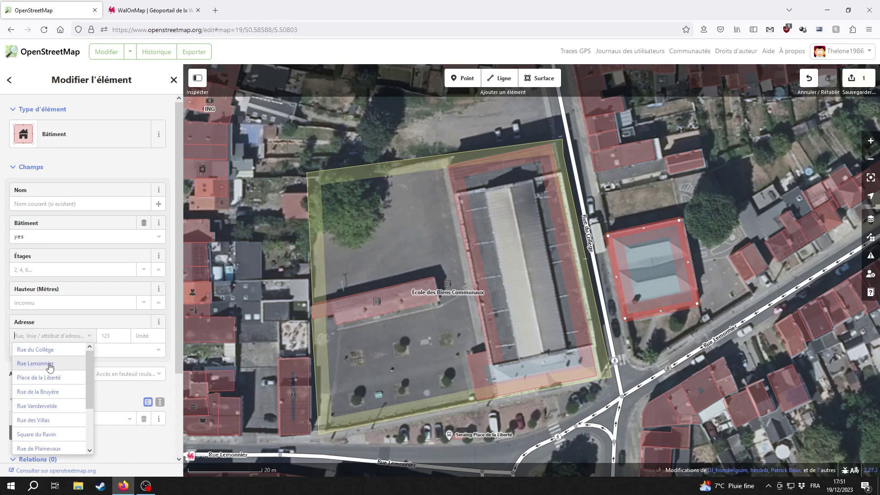
pyautogui.click(48, 363)
pyautogui.click(110, 332)
# Give the east building house number 15 and switch the background to PICC SPW imagery.
pyautogui.write('15')
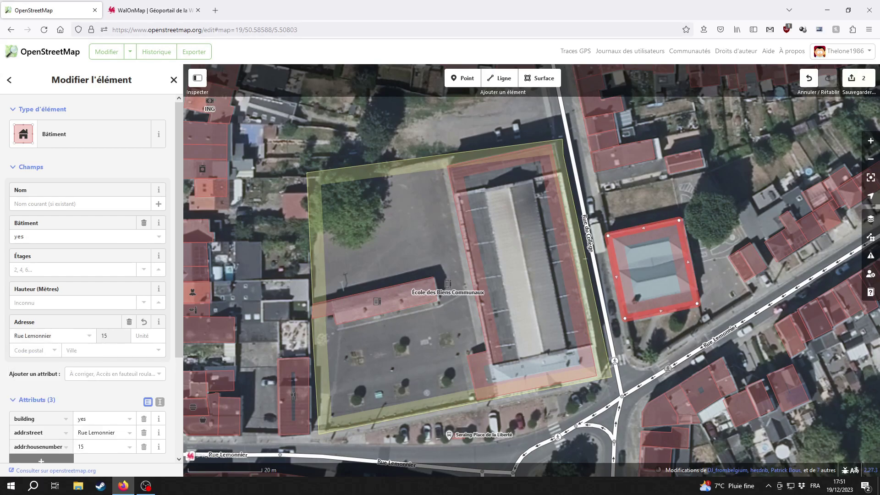
pyautogui.click(521, 302)
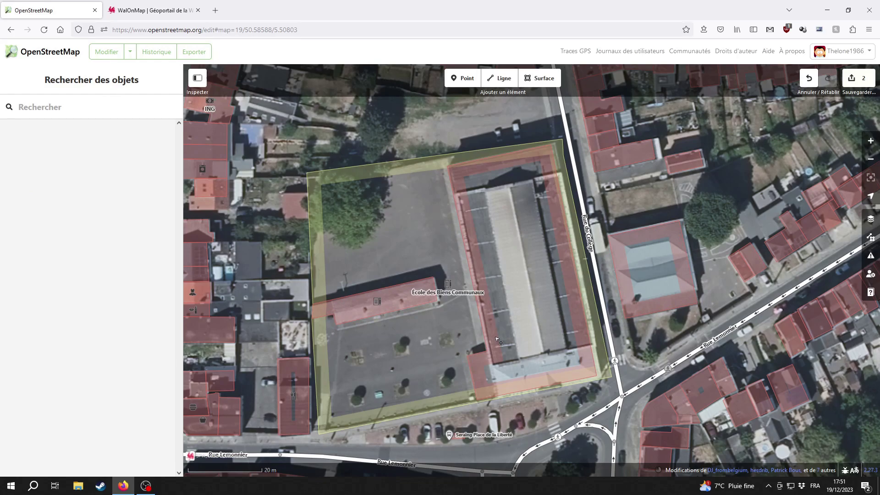
pyautogui.scroll(2, 499, 341)
pyautogui.click(871, 218)
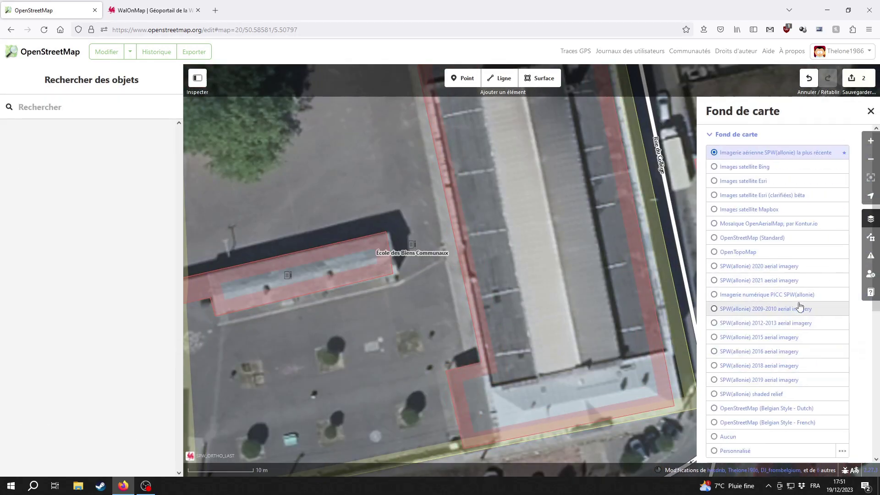
pyautogui.click(733, 294)
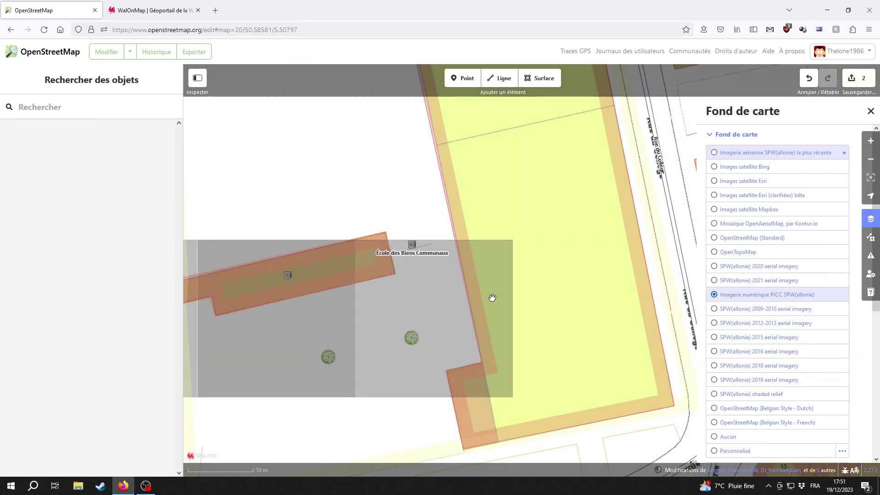
pyautogui.moveTo(491, 296); pyautogui.dragTo(486, 365)
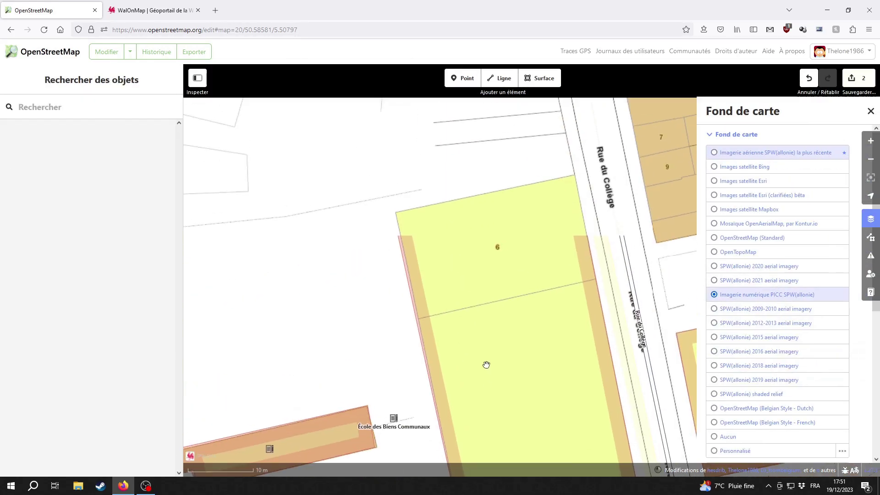
pyautogui.scroll(3, 411, 208)
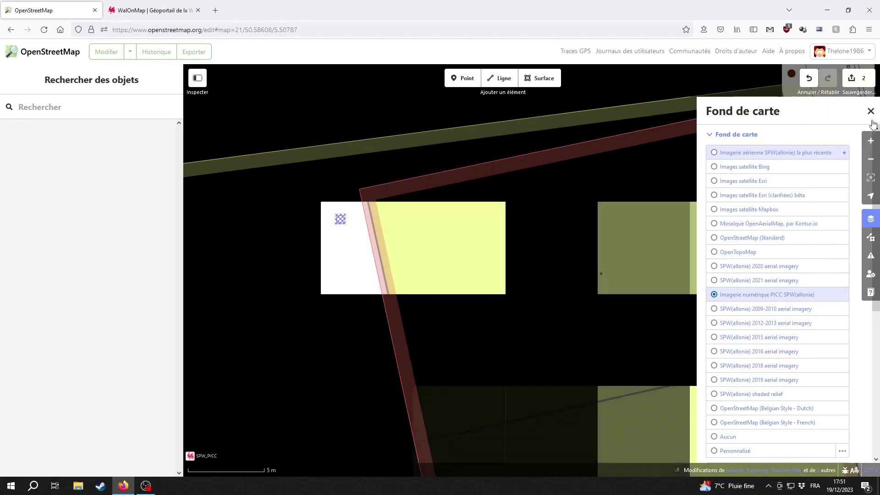
pyautogui.press('b')
# Drag the school's northwest corner onto the PICC building corner.
pyautogui.moveTo(500, 210); pyautogui.dragTo(413, 289)
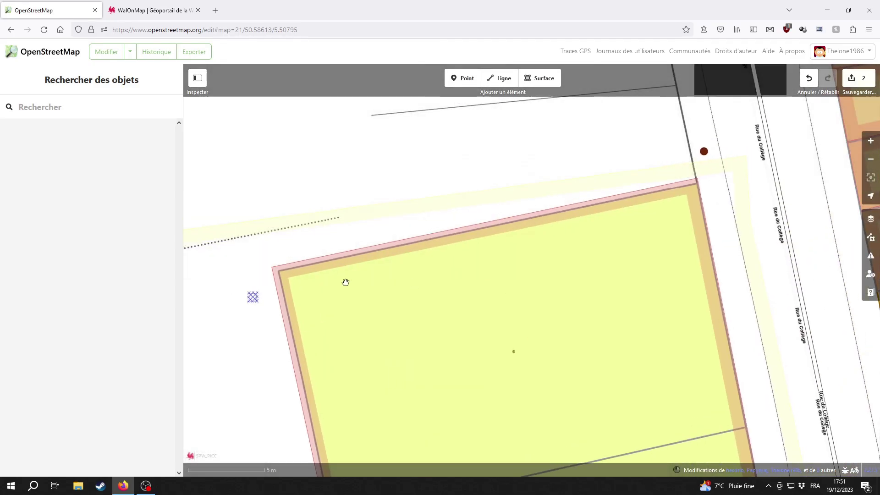
pyautogui.moveTo(348, 281); pyautogui.dragTo(402, 285)
pyautogui.click(358, 290)
pyautogui.scroll(6, 362, 275)
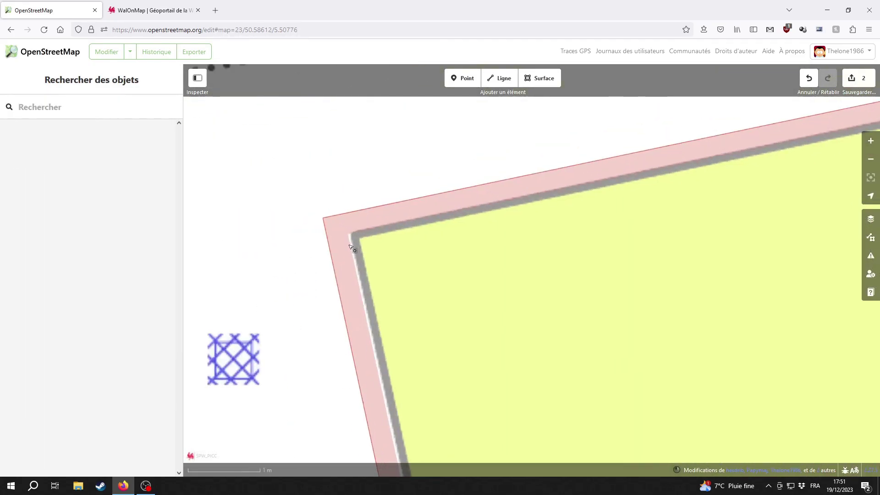
pyautogui.click(324, 217)
pyautogui.moveTo(324, 217); pyautogui.dragTo(355, 235)
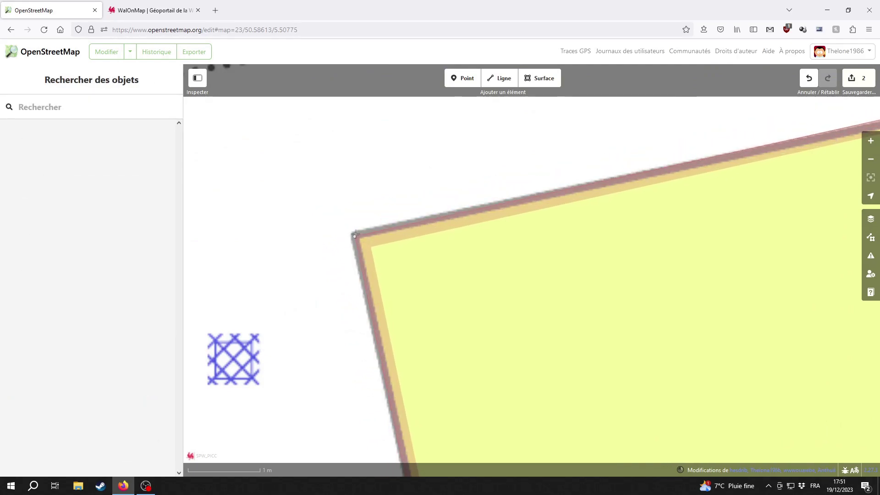
# Snap the school's northeast corner onto the PICC outline.
pyautogui.moveTo(740, 249); pyautogui.dragTo(575, 303)
pyautogui.moveTo(749, 228); pyautogui.dragTo(428, 318)
pyautogui.moveTo(729, 255); pyautogui.dragTo(507, 326)
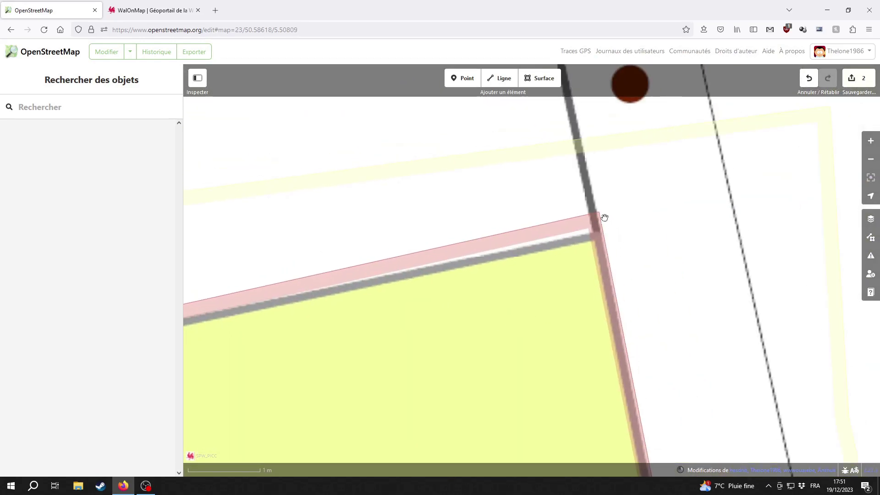
pyautogui.click(597, 212)
pyautogui.moveTo(598, 213); pyautogui.dragTo(597, 237)
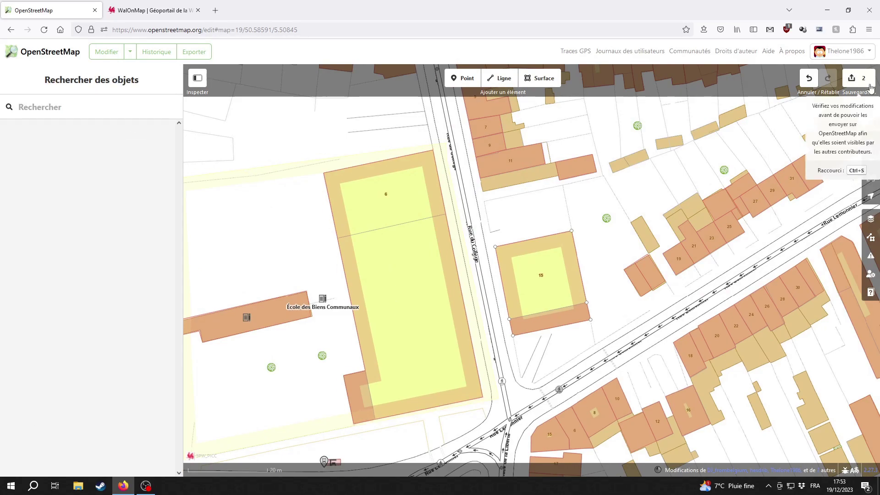
# Reuse an earlier comment, replacing 'diverses' with 'mineures', and upload the building edits.
pyautogui.click(857, 79)
pyautogui.click(57, 132)
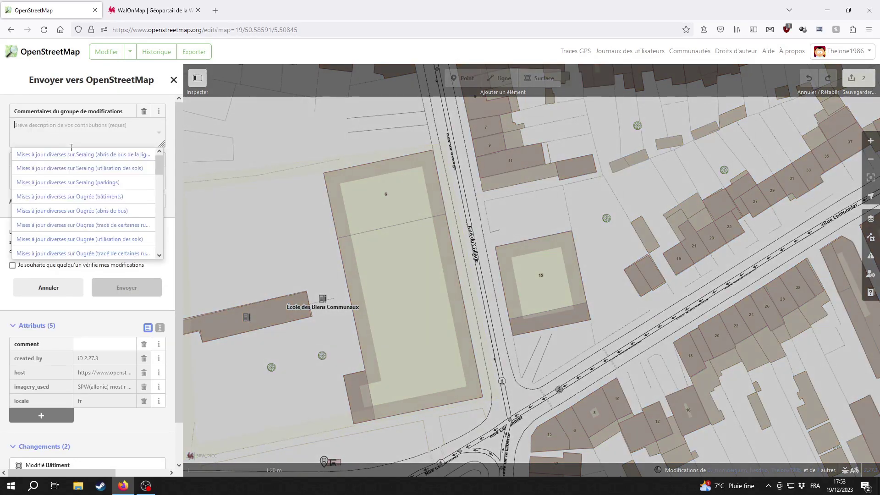
pyautogui.click(72, 211)
pyautogui.doubleClick(55, 124)
pyautogui.press('BackSpace')
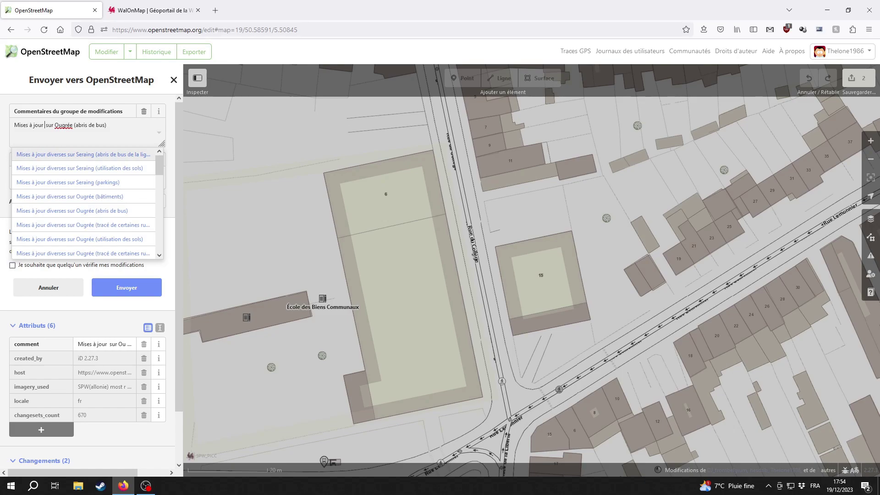
pyautogui.write('mineures')
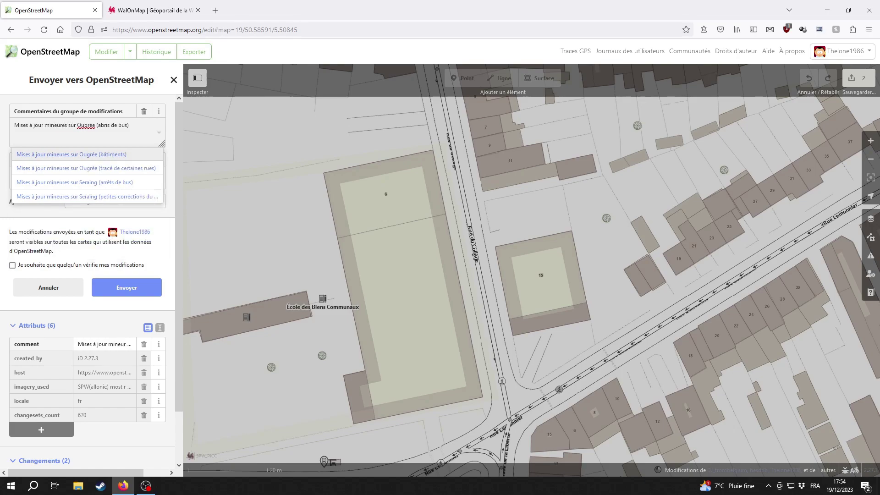
pyautogui.click(87, 196)
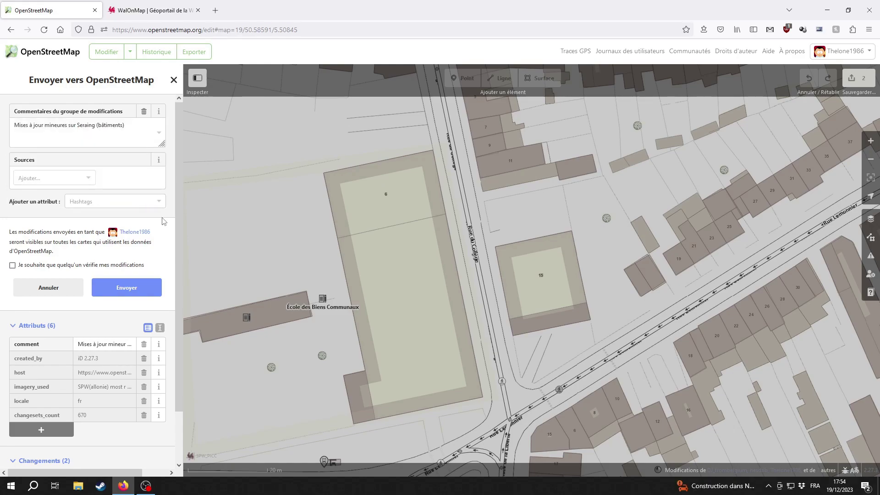
pyautogui.click(126, 287)
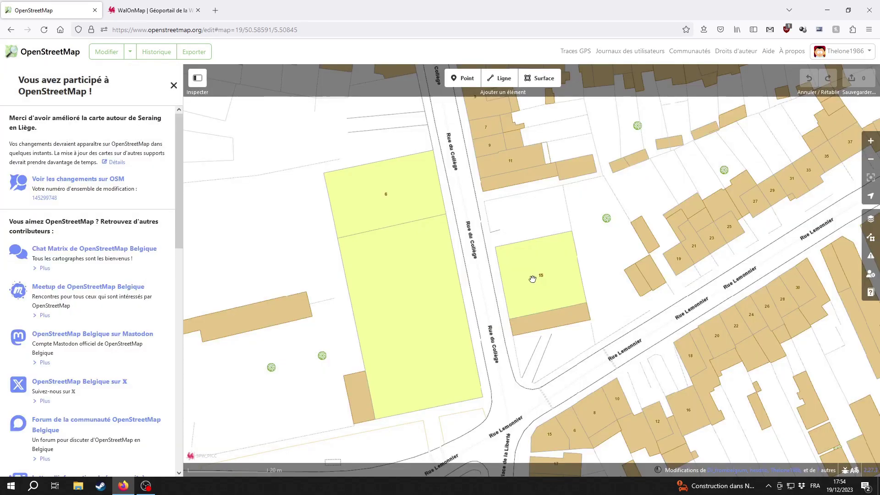
# Check the school building's updated tags in the editor.
pyautogui.click(443, 247)
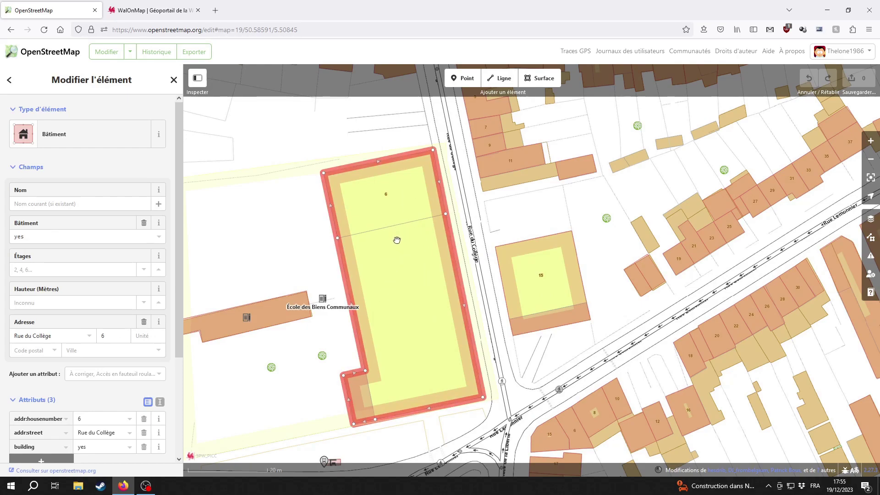
pyautogui.click(415, 279)
pyautogui.moveTo(427, 321); pyautogui.dragTo(506, 316)
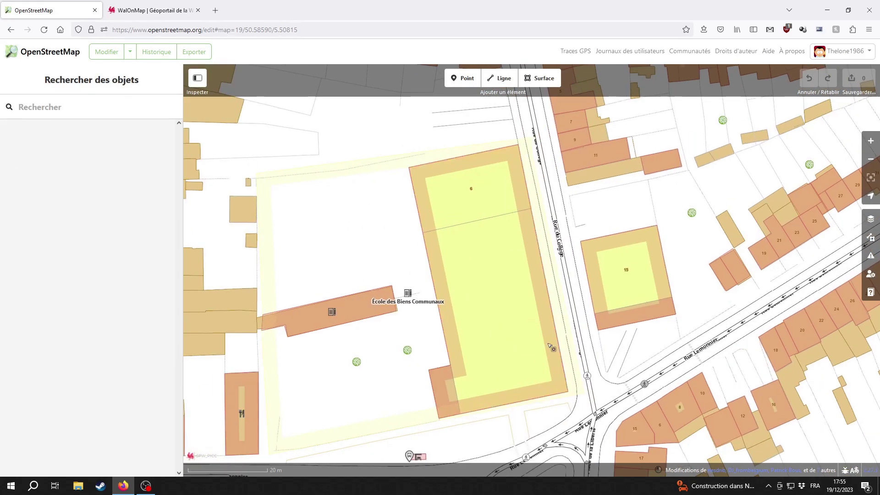
pyautogui.click(539, 290)
pyautogui.press('Escape')
# Inspect the school grounds and building, then return to the standard map centred on the school.
pyautogui.click(290, 370)
pyautogui.click(328, 370)
pyautogui.moveTo(328, 370); pyautogui.dragTo(387, 347)
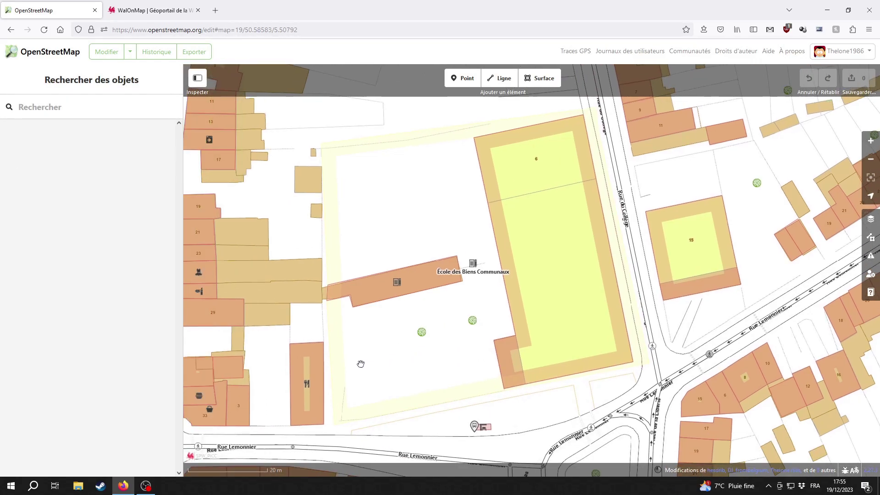
pyautogui.click(553, 278)
pyautogui.press('Escape')
pyautogui.click(51, 52)
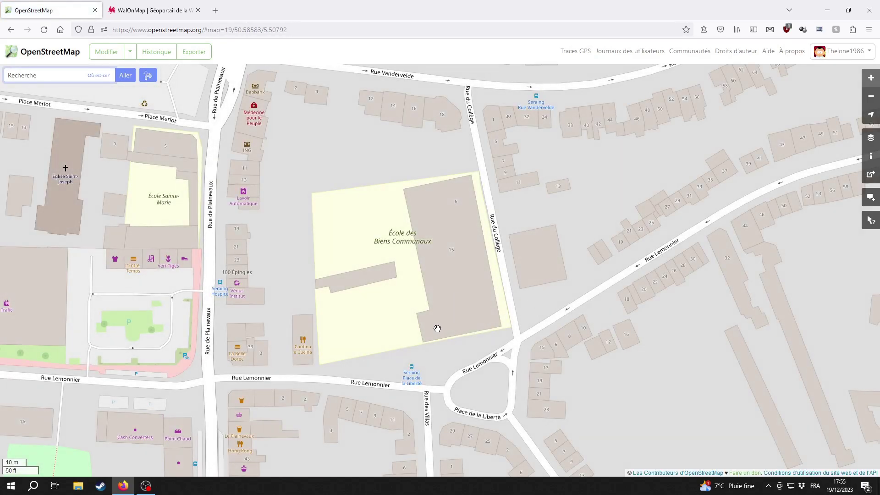
pyautogui.moveTo(296, 316); pyautogui.dragTo(398, 323)
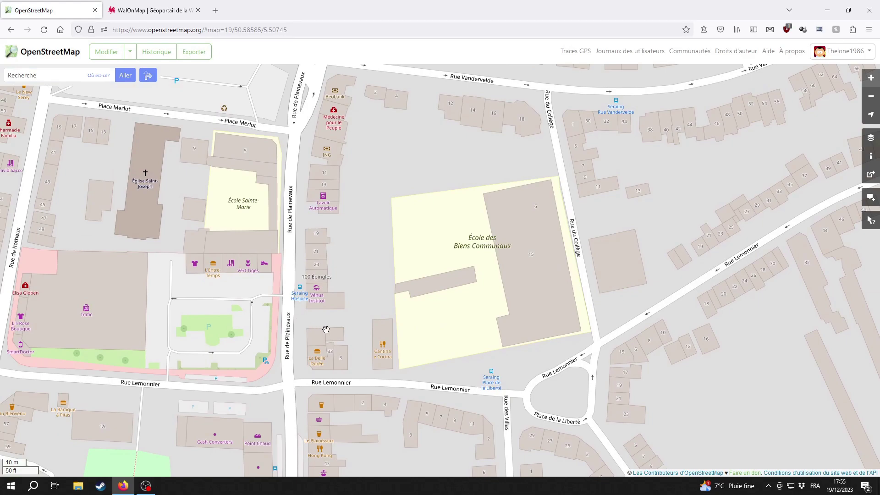